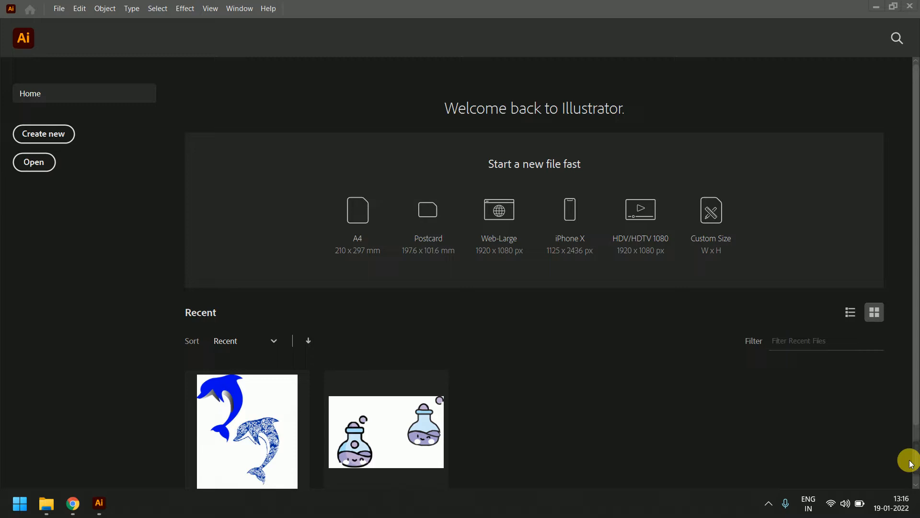
# Create a new blank A4 document from the Home screen preset
pyautogui.click(358, 205)
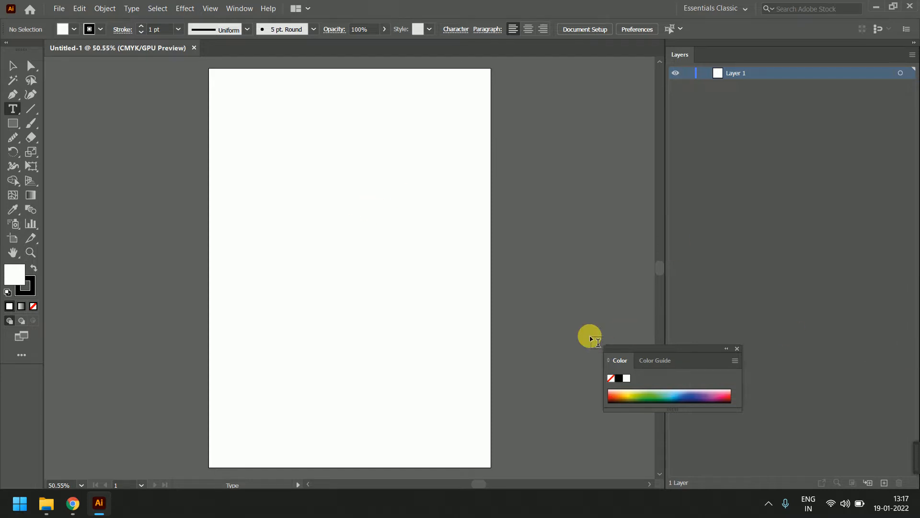
# Close the Color panel and type a line of test letters near the page top
pyautogui.click(736, 349)
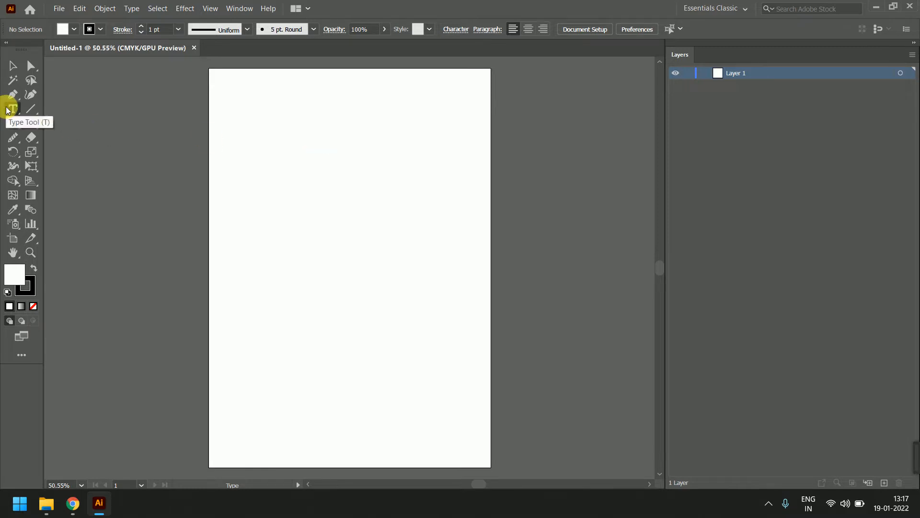
pyautogui.click(277, 115)
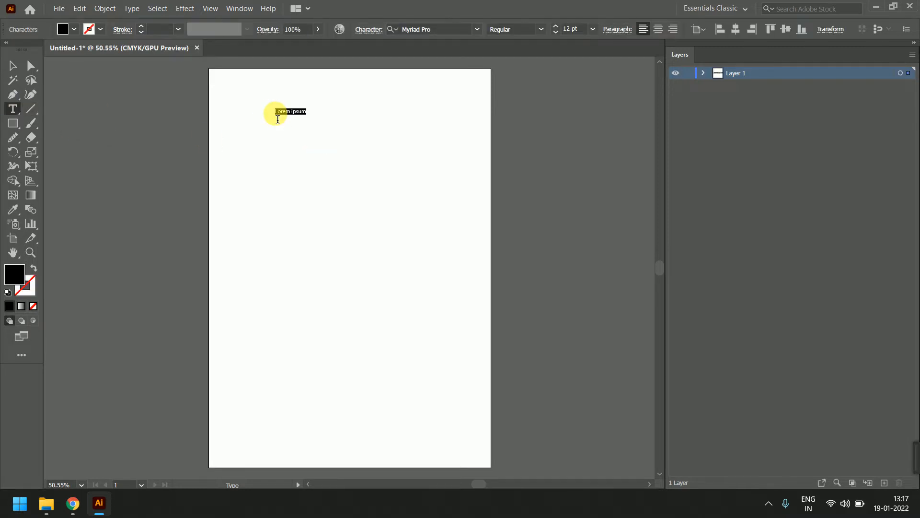
pyautogui.write('hfhfdhdfhgfdghdfhgdfdghd')
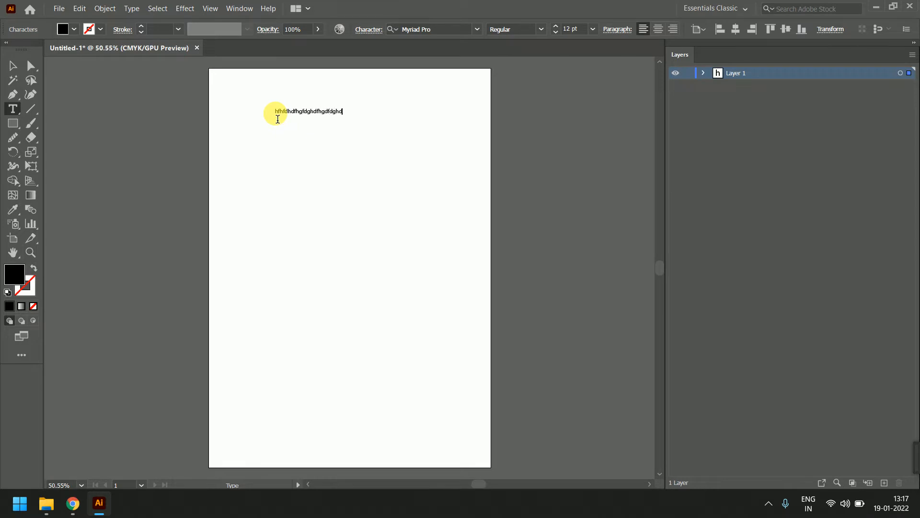
pyautogui.write('fhdfhghdfghasdfkja;sdfj;aslkjdf;asfdjas;kdfjasdf;sadf;lasjgajd')
pyautogui.write('lgjdajgd;lfgldjkgldfkjg')
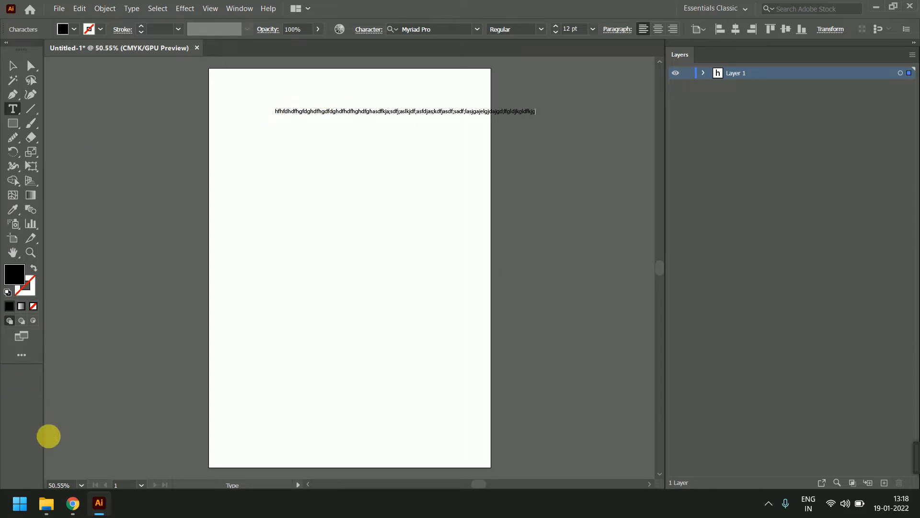
pyautogui.moveTo(73, 503)
pyautogui.click(87, 447)
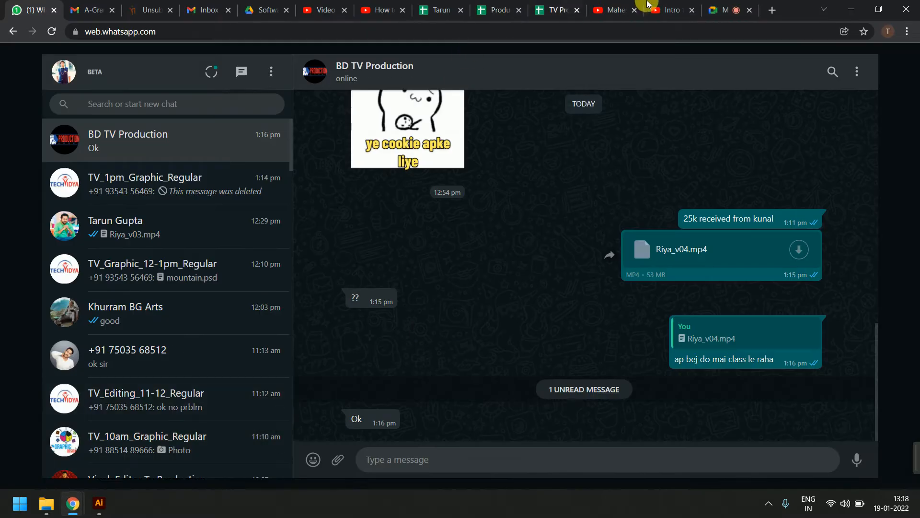
pyautogui.click(723, 11)
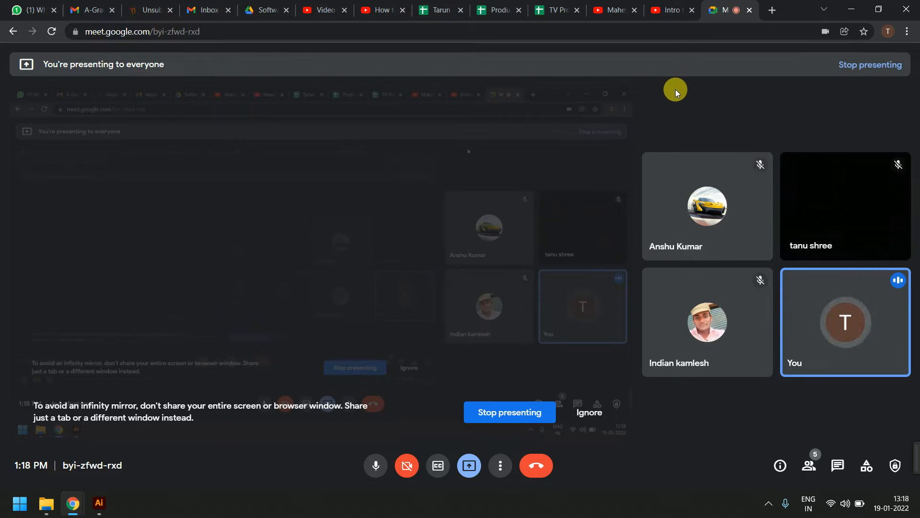
pyautogui.click(39, 5)
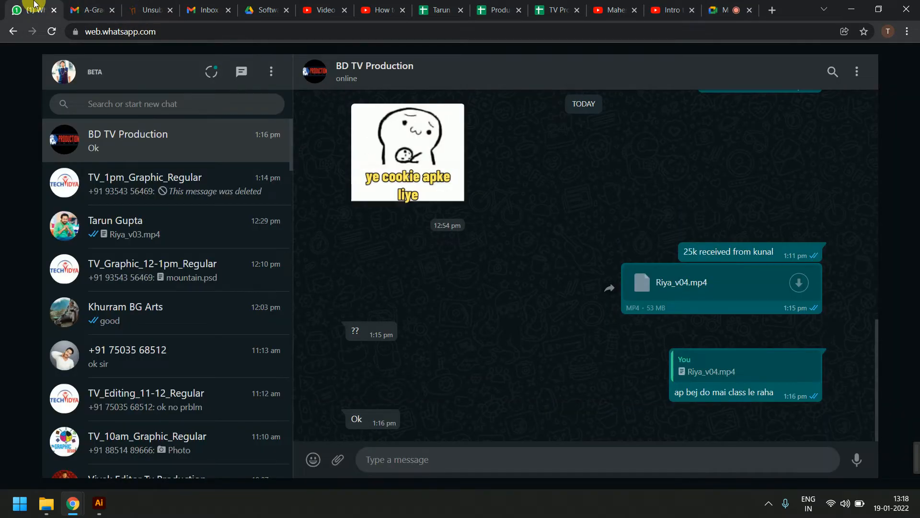
pyautogui.click(851, 9)
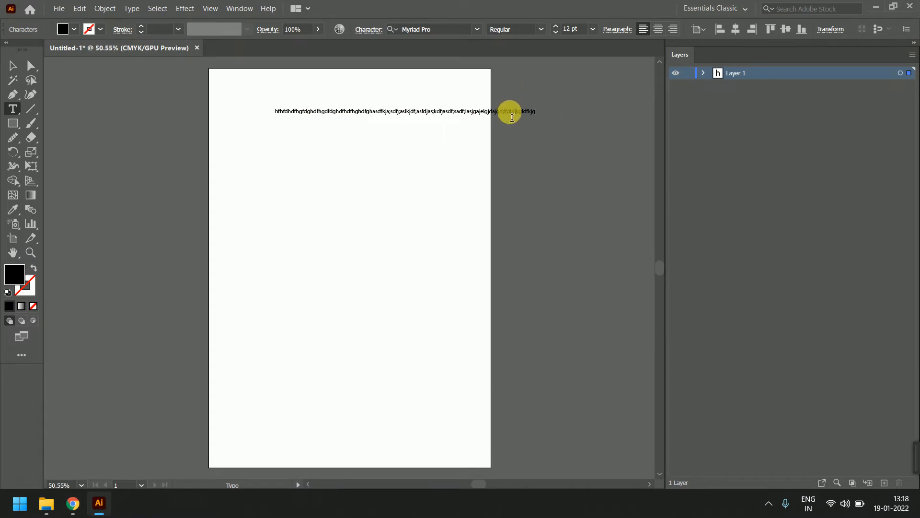
# Add extra test characters to the top text line so it runs past the right edge
pyautogui.click(510, 113)
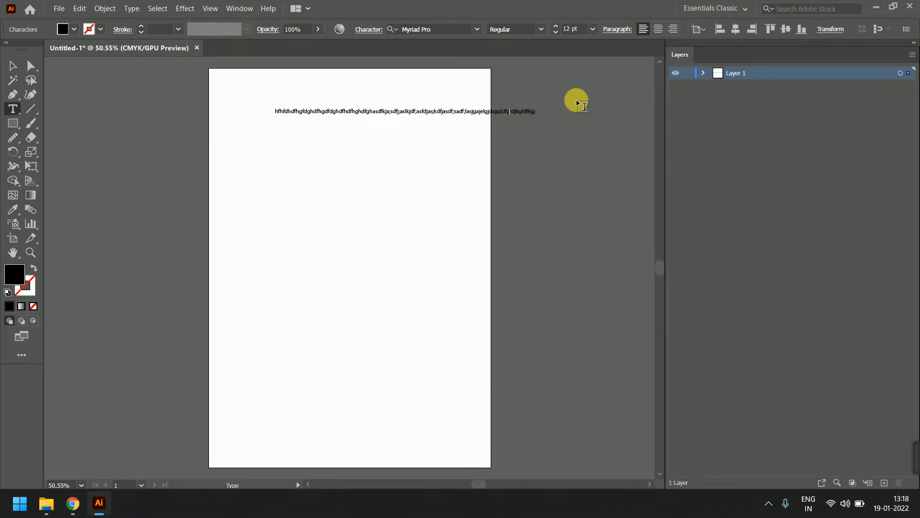
pyautogui.write('fkjdlfja;sldjl')
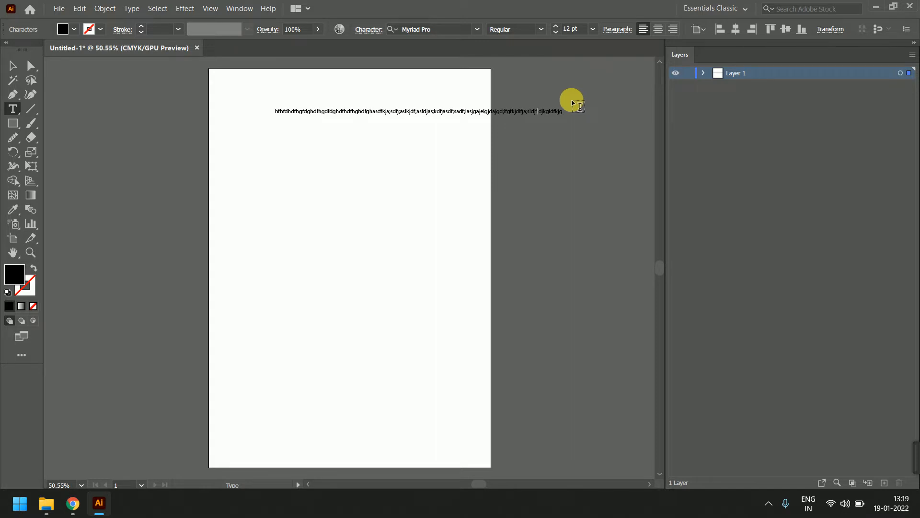
pyautogui.click(14, 65)
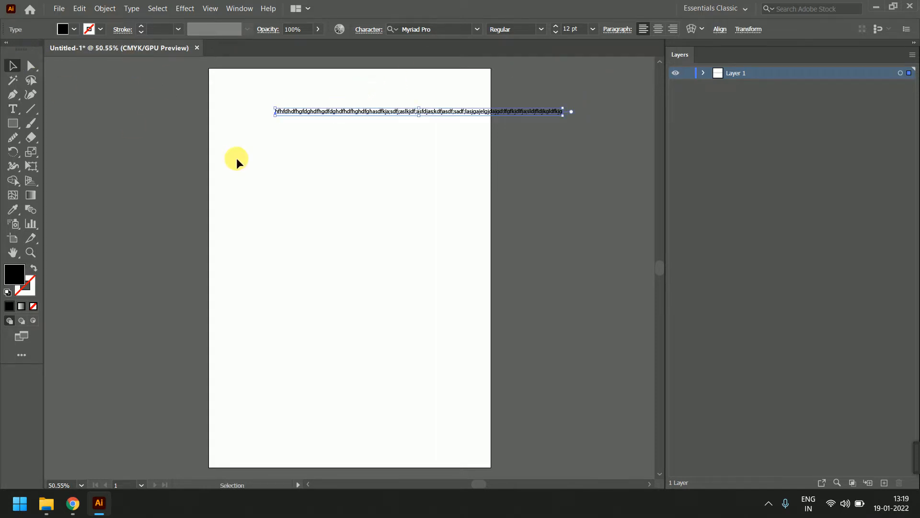
# Draw an area text frame below the top line and fill it with about six lines of test text
pyautogui.click(237, 158)
pyautogui.click(11, 110)
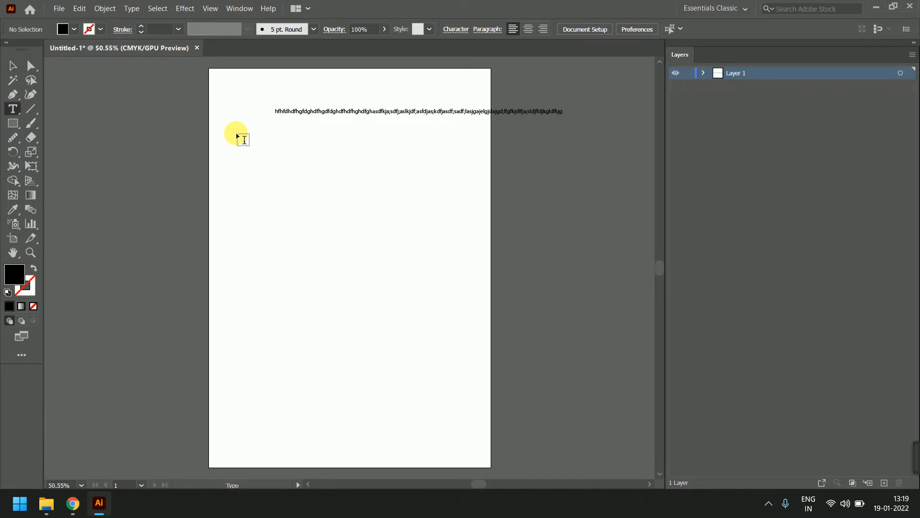
pyautogui.moveTo(237, 136); pyautogui.dragTo(457, 353)
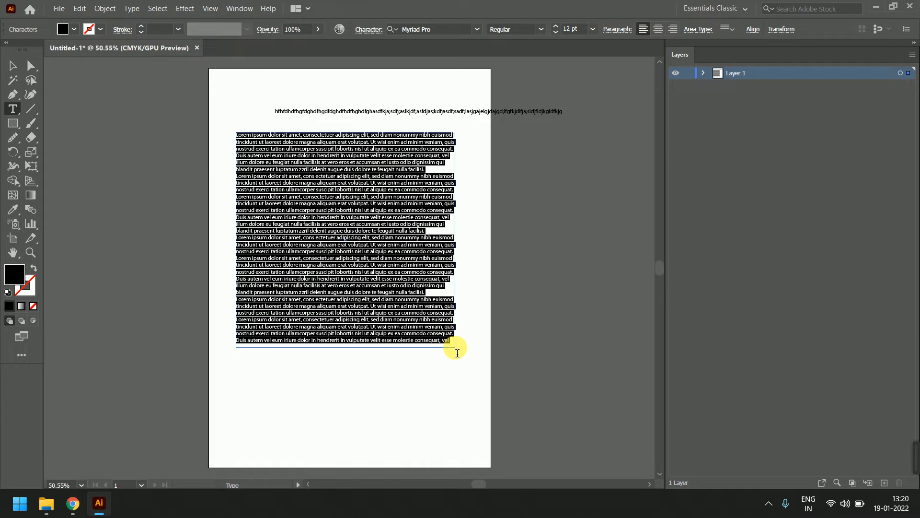
pyautogui.write("adjfasdkfa'sdkf'salkdf'asdkf")
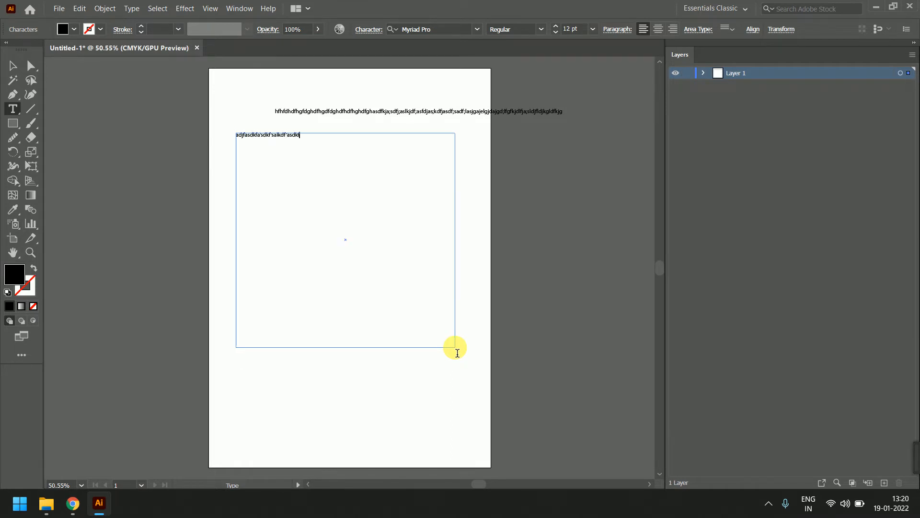
pyautogui.write("dk;fa'sdkdlkgadsl';lsdgksdfg'kd;'gadk;gadfk'askdfas;kdf'sakdfas'dfkasdfk")
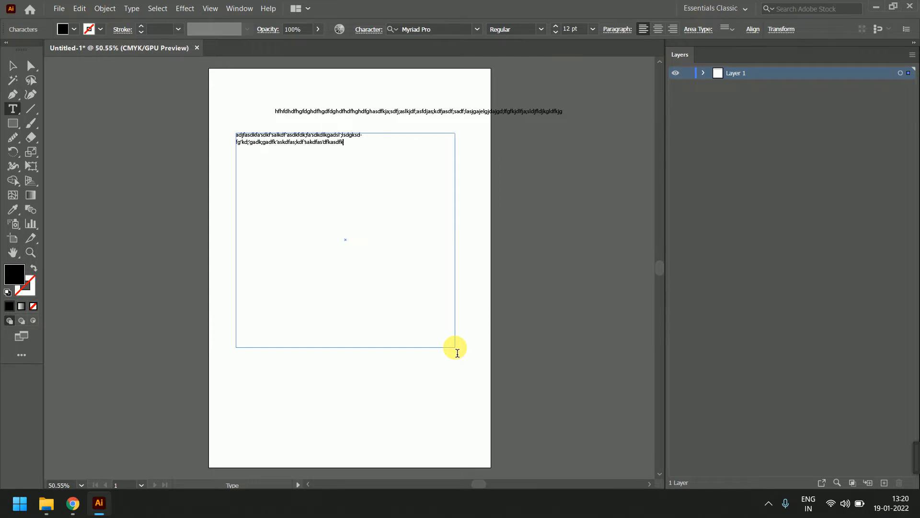
pyautogui.write("as;kdfak;dfsa;skdf;sdkfasdkfaskdf'asdkfasd'fkasdf;asdfksdk;fkdsfa;skdf;sakdf;sdakf;kasdf;asdkf;'kadsf;fsksdfk")
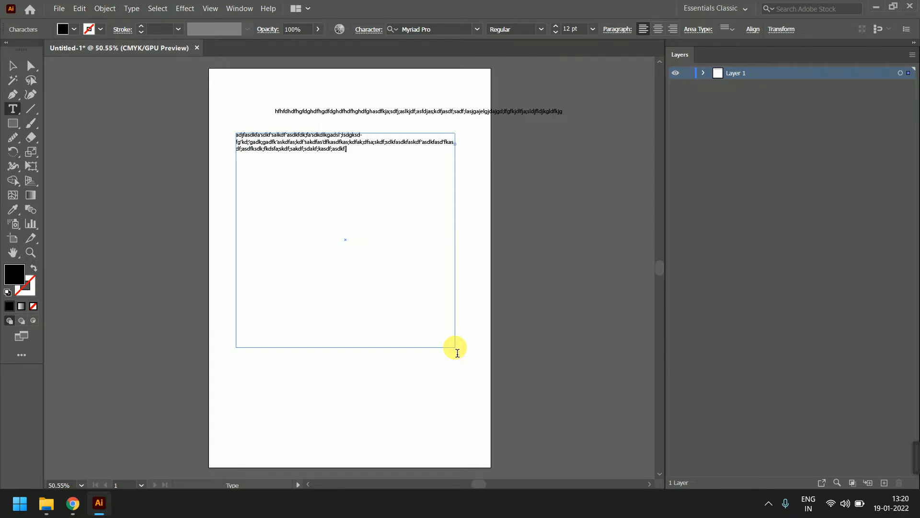
pyautogui.write("asfkas;k'fasfka'dfkask;fdakdfas;kdf;asdkdf'asdkf'kaf'kadfa;kdf'fka")
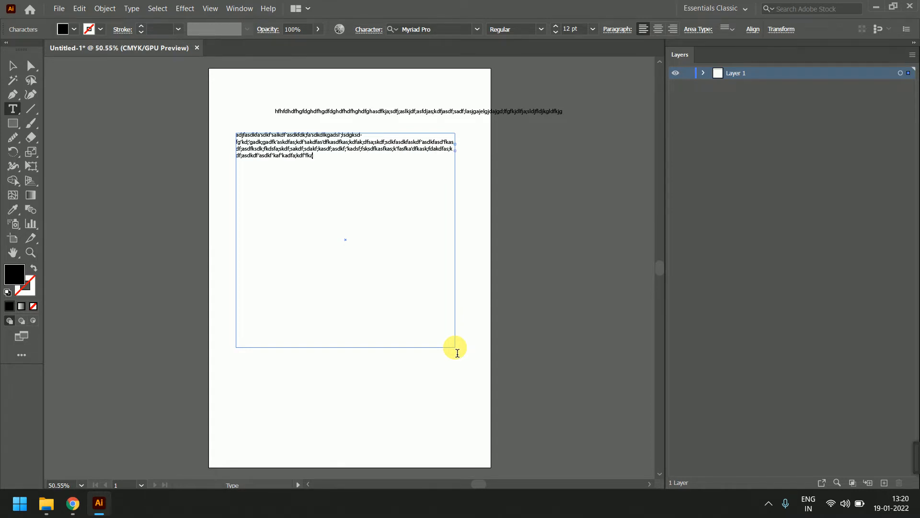
pyautogui.write('sdka;sdkf;a')
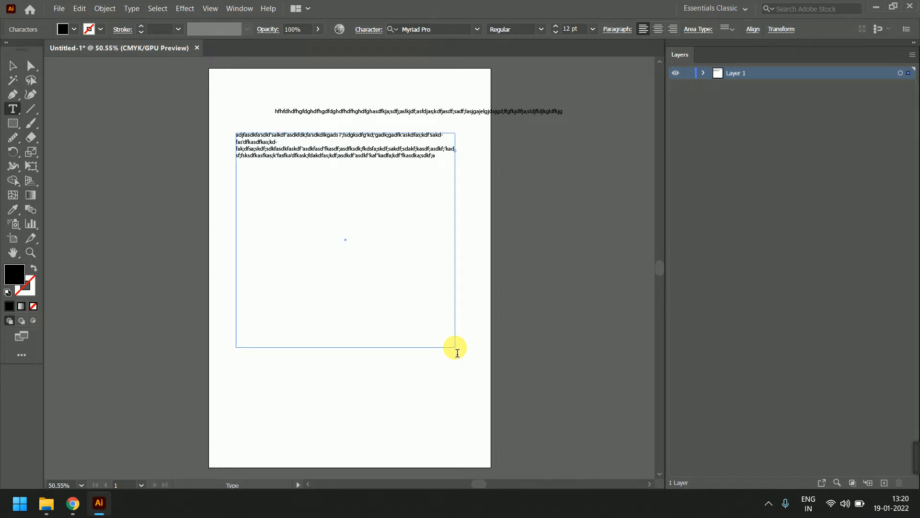
pyautogui.press('Return')
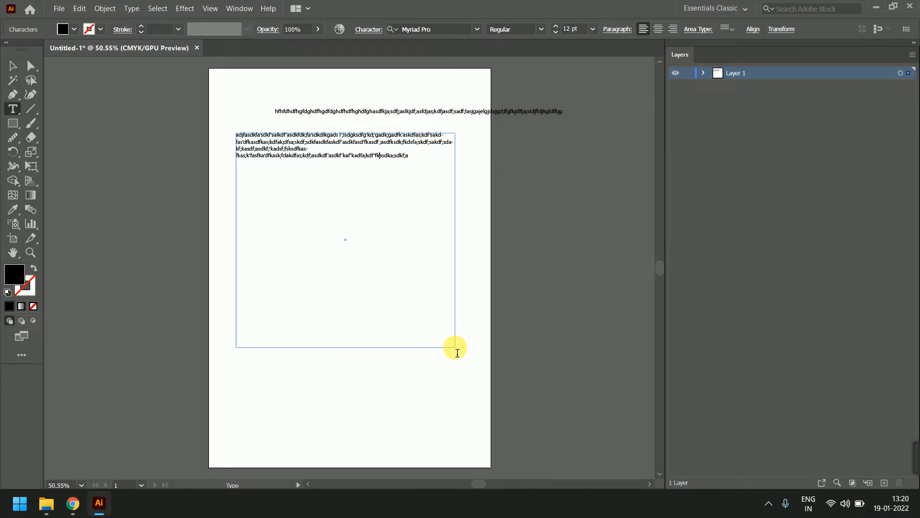
pyautogui.press('BackSpace')
pyautogui.write('asf')
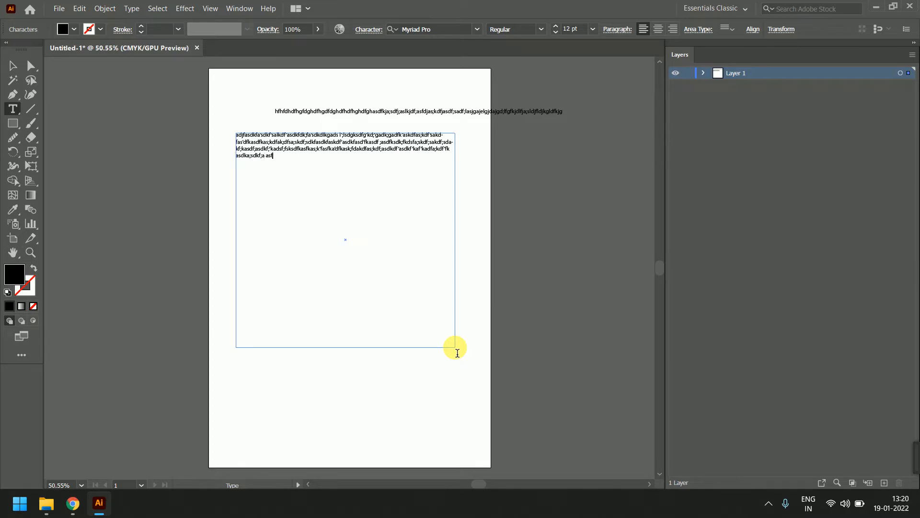
pyautogui.write('asj fdl;asjdfl asjf aj asjf a;slfj asdfj asl;dfj salfd as')
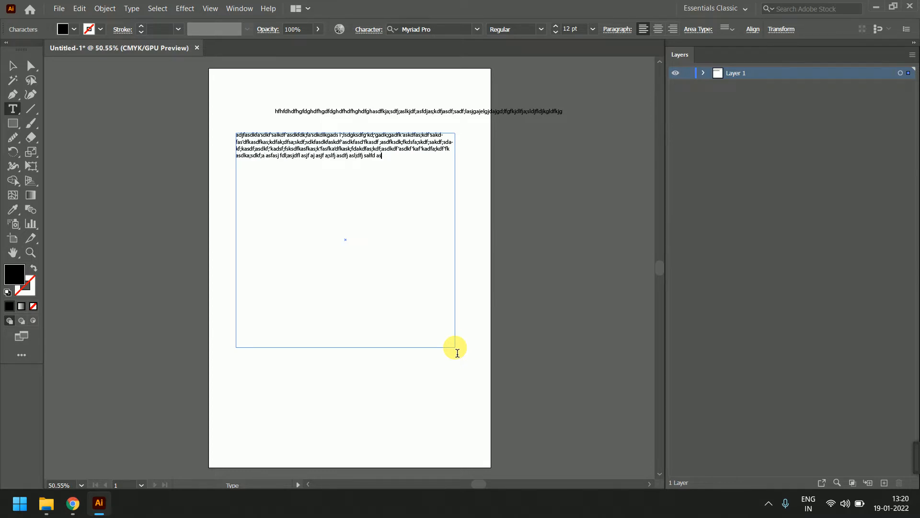
pyautogui.write(';ldjfl asfasjdl; asjd;l sdfl a;slfj aslfj salf s s fsssjl;sajf dasg;hadgadjs;fa sdflasj')
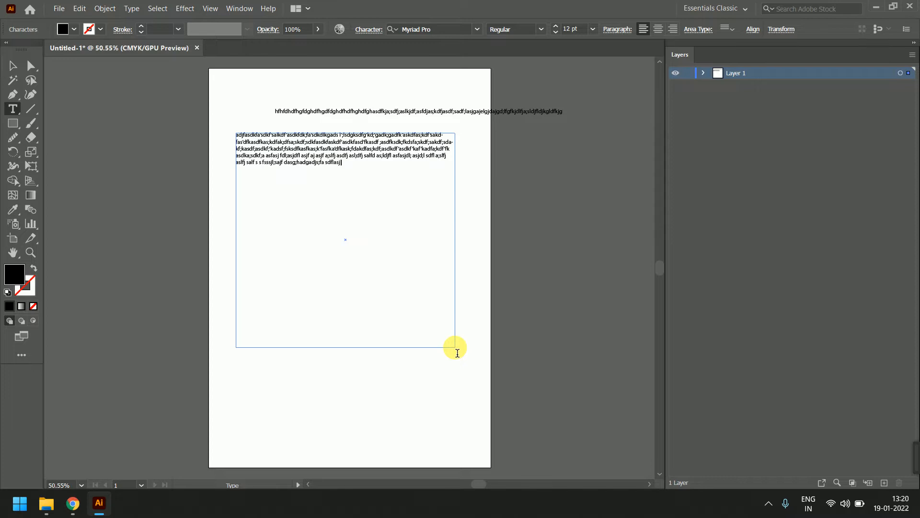
pyautogui.write(' flasjdfsadf asf aslfajs dlfasj flajsdflas fasl;jf ;lasf sa;jdf as;fjaslkfas fkaj dlasj f;asjf')
pyautogui.write(';alskjfdl;asjf as;ldfj asldfj salf asdj')
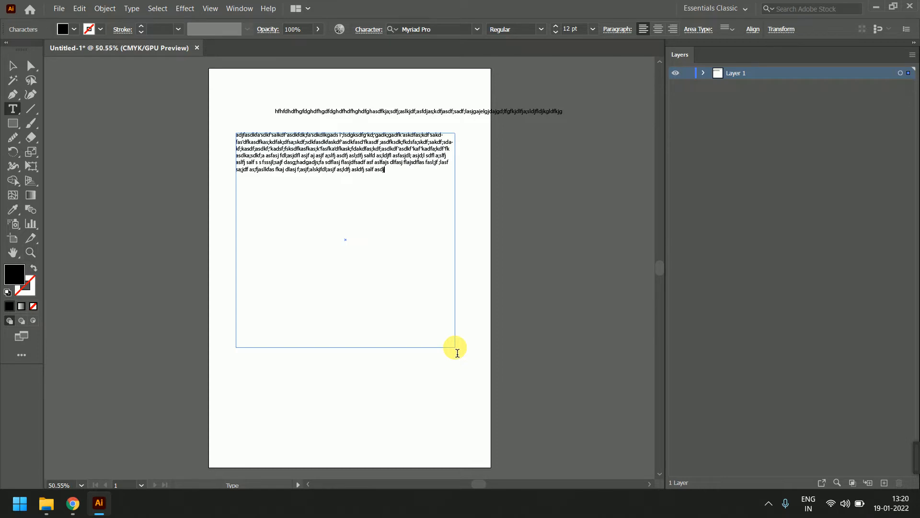
pyautogui.click(13, 66)
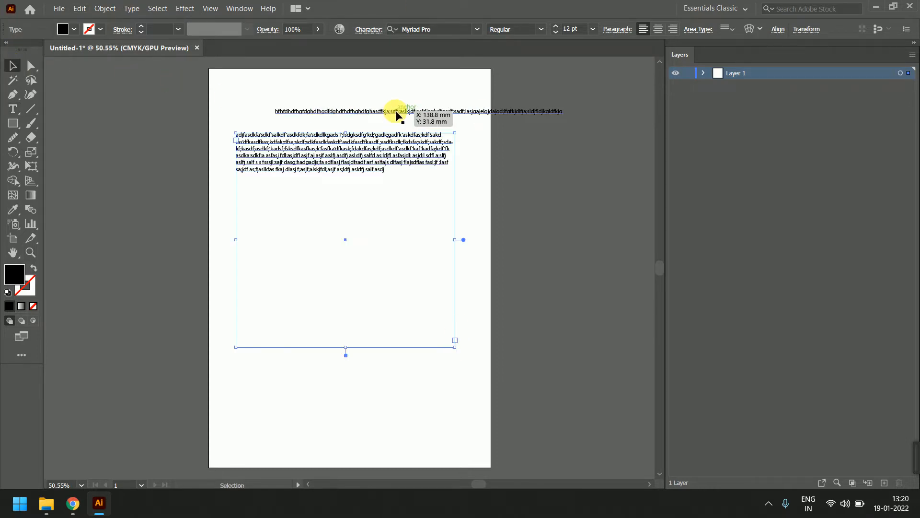
# Move the top text line to the upper left, then delete the test text objects
pyautogui.moveTo(397, 114); pyautogui.dragTo(357, 90)
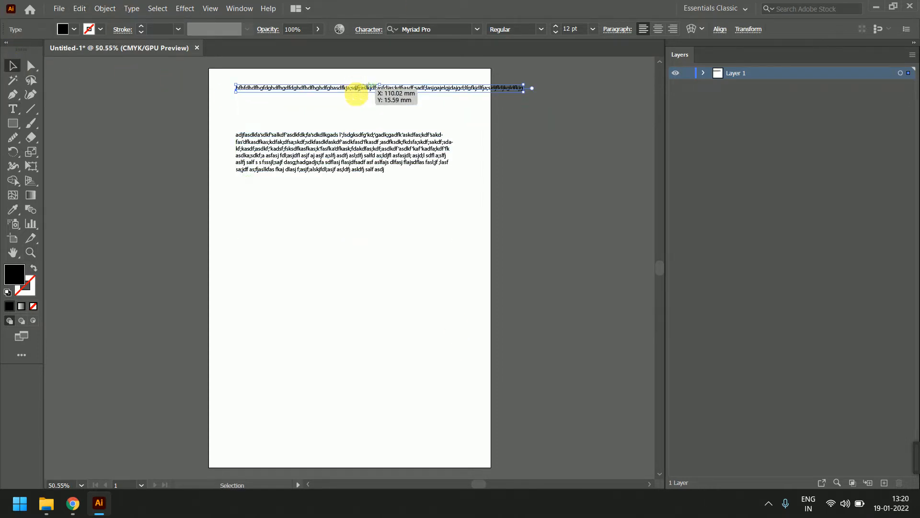
pyautogui.click(365, 156)
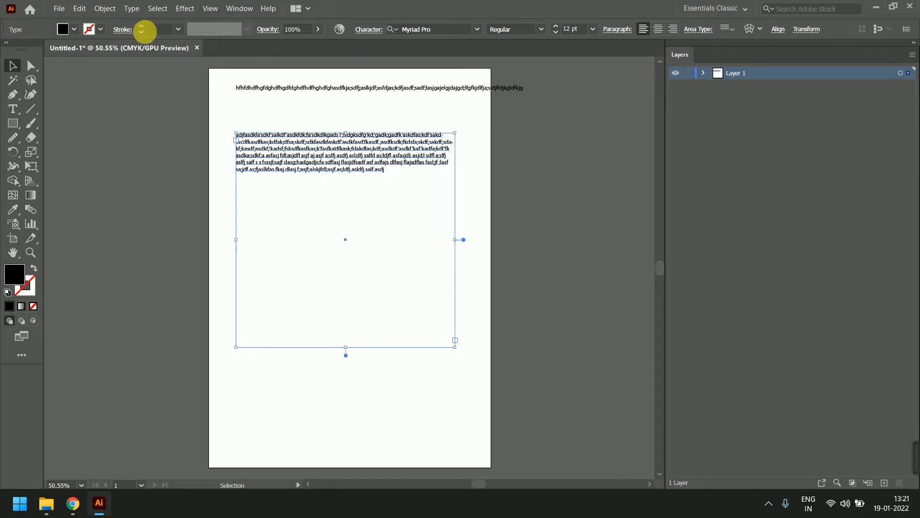
pyautogui.click(289, 91)
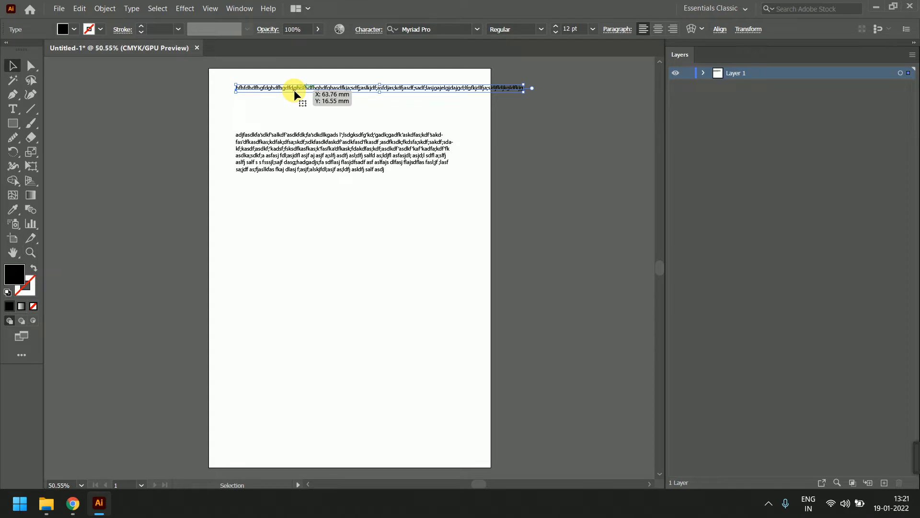
pyautogui.click(338, 163)
pyautogui.press('Delete')
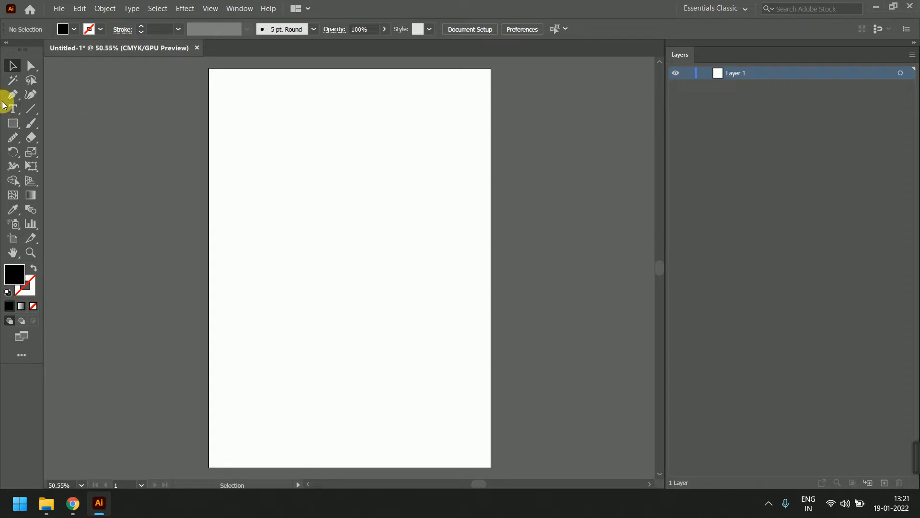
# Try the Type tool variants, dismiss the Area Type path warning, and return to the plain Type tool
pyautogui.click(13, 109)
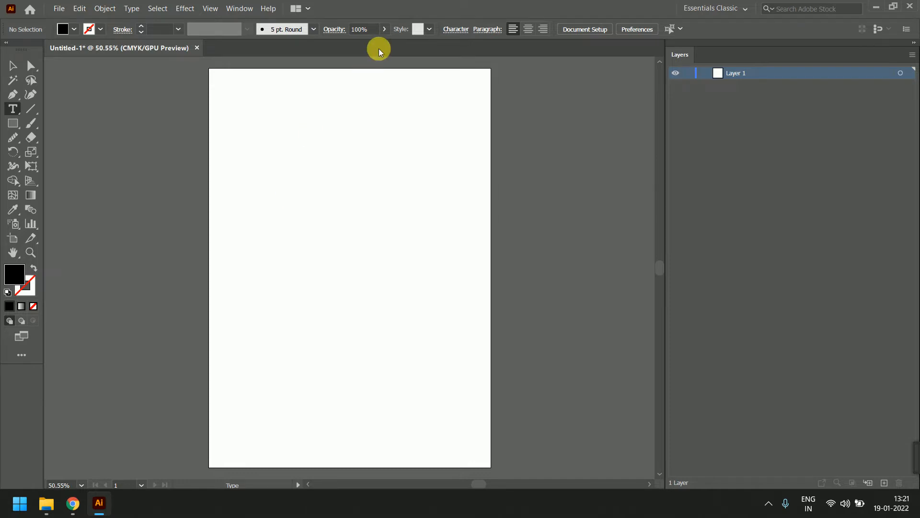
pyautogui.press('e')
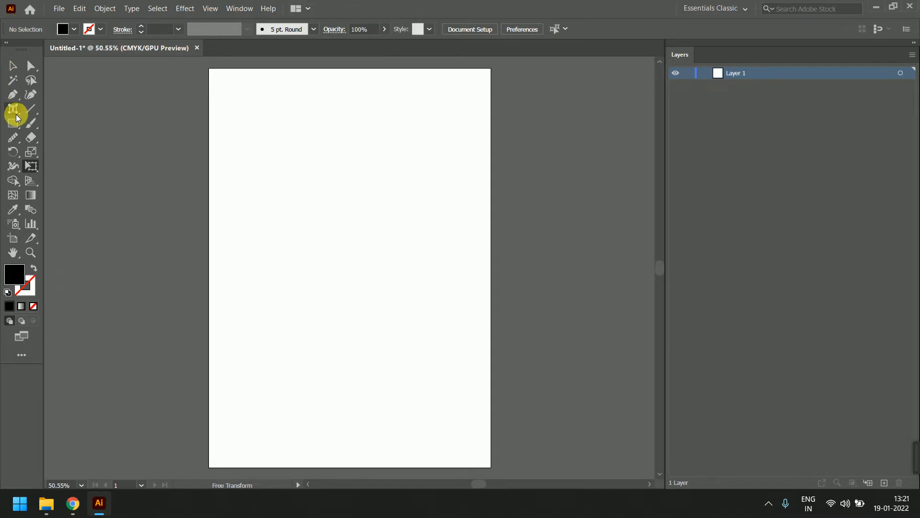
pyautogui.moveTo(16, 113); pyautogui.dragTo(40, 109)
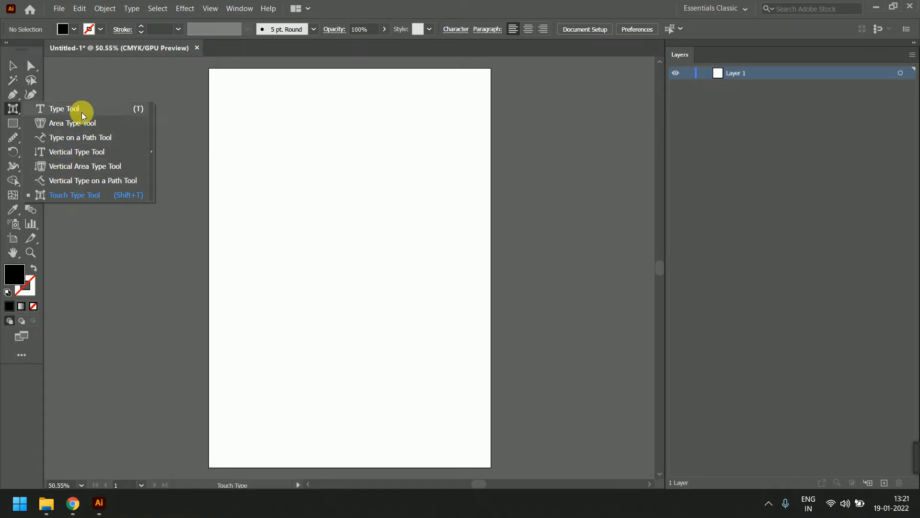
pyautogui.click(86, 123)
pyautogui.click(240, 135)
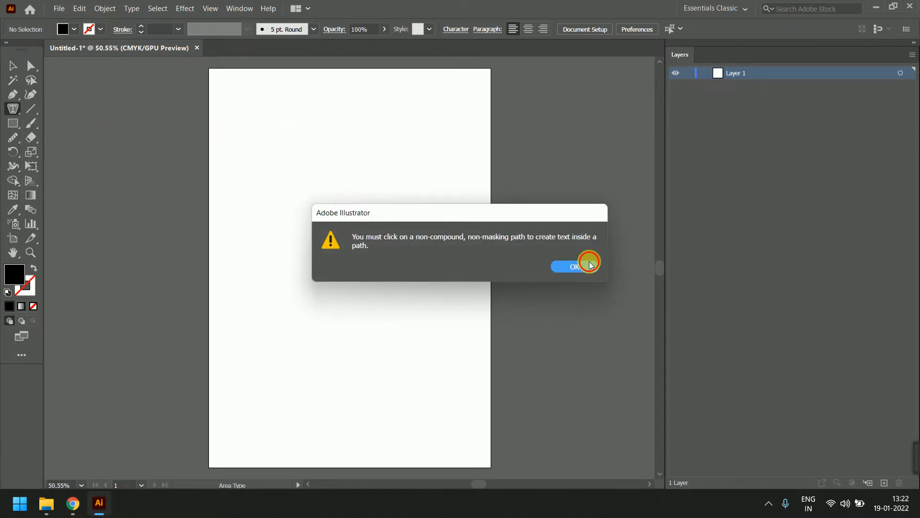
pyautogui.click(589, 265)
pyautogui.moveTo(14, 107); pyautogui.dragTo(54, 106)
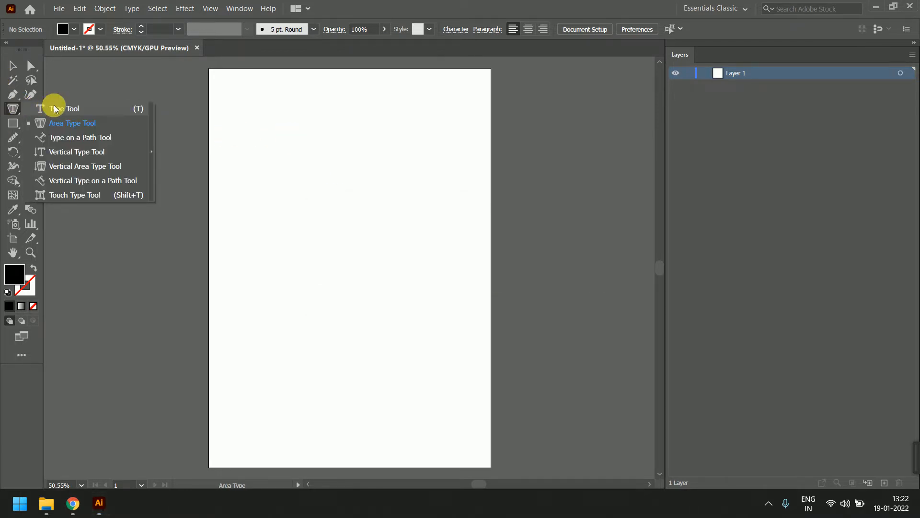
pyautogui.click(55, 109)
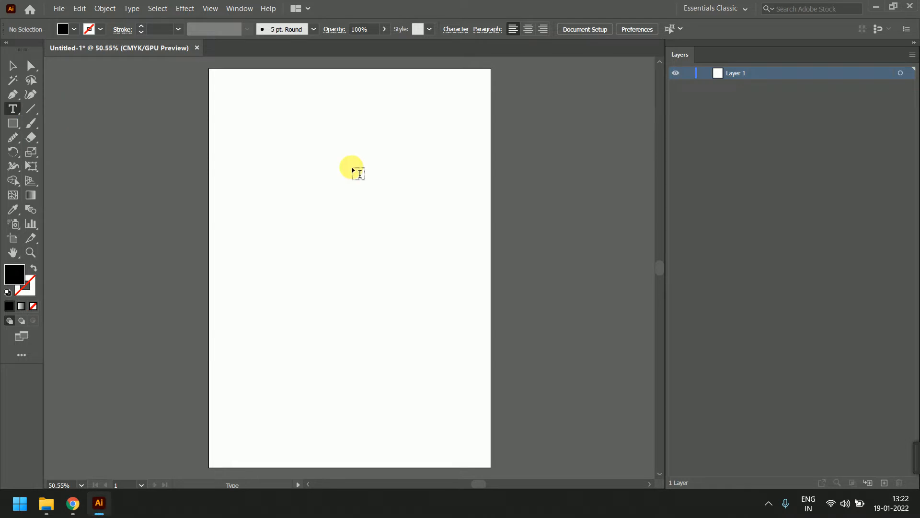
# Delete the stray Lorem ipsum placeholder text and the empty text box
pyautogui.click(273, 137)
pyautogui.moveTo(252, 174); pyautogui.dragTo(400, 289)
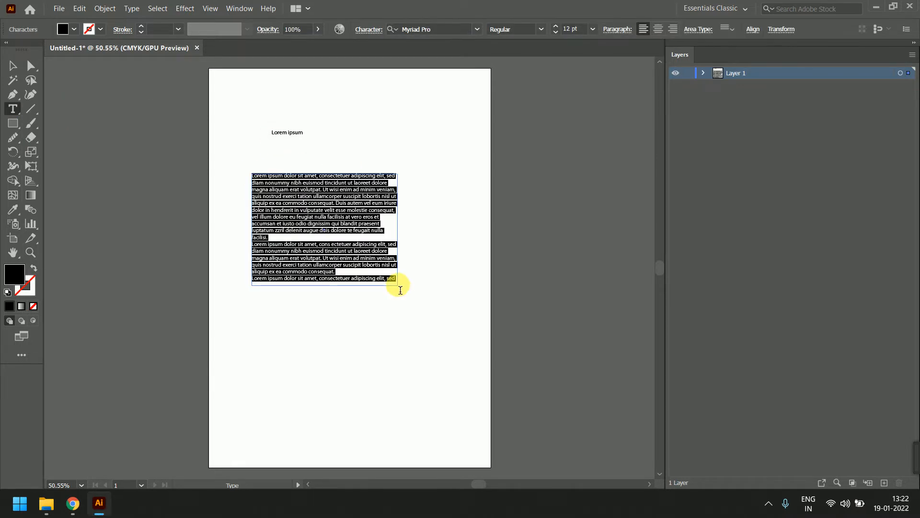
pyautogui.press('Delete')
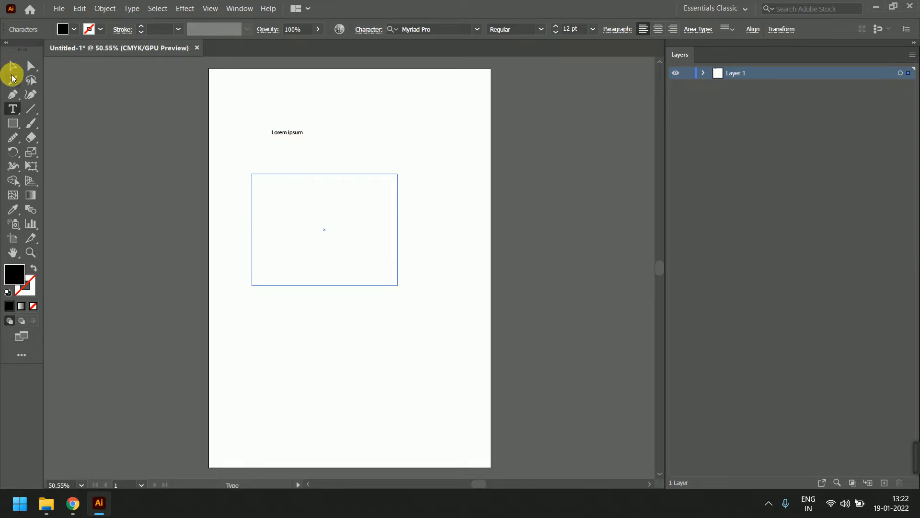
pyautogui.click(13, 65)
pyautogui.press('Delete')
pyautogui.click(285, 132)
pyautogui.press('Delete')
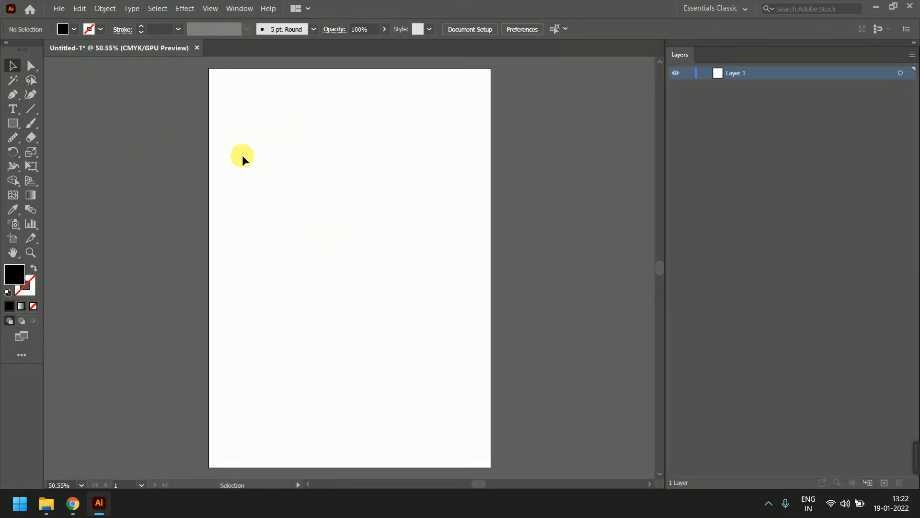
# Type 'TechVidya Career Private Limited' as a line near the top of the page
pyautogui.click(13, 109)
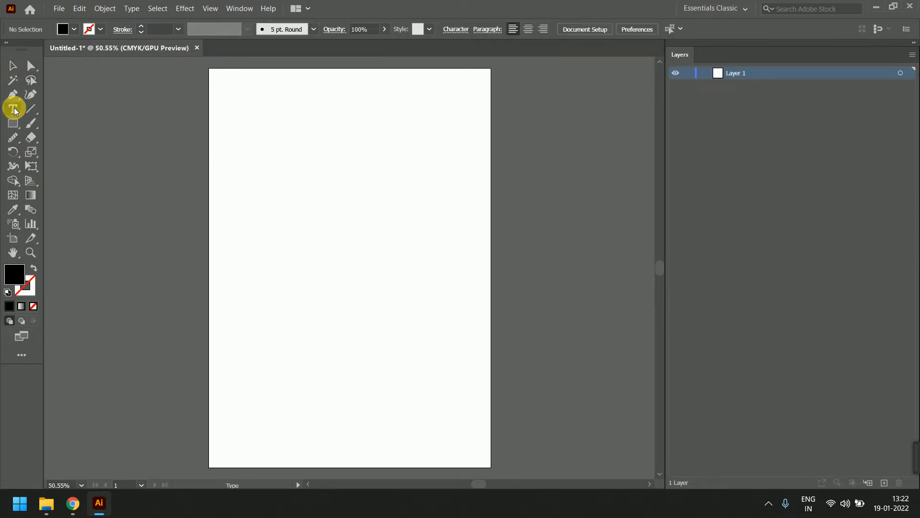
pyautogui.click(290, 152)
pyautogui.write('Tech')
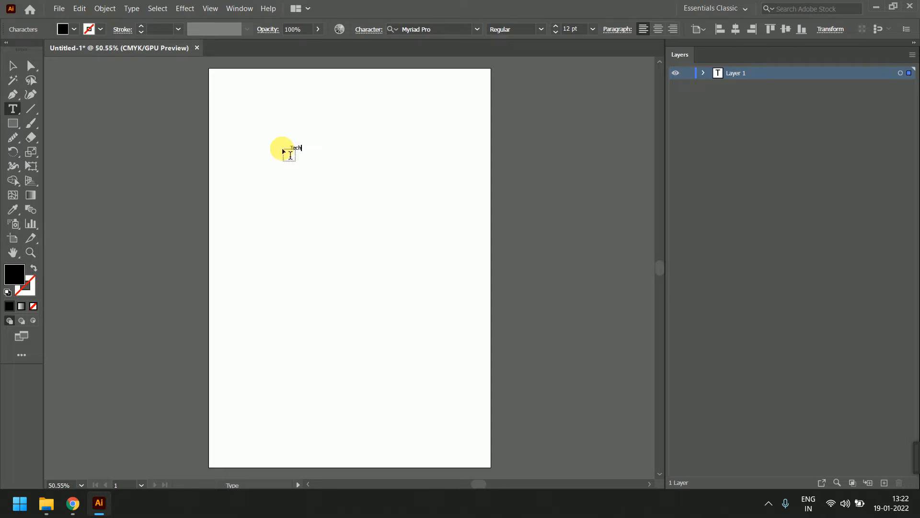
pyautogui.write('Vidya Career Private Limited')
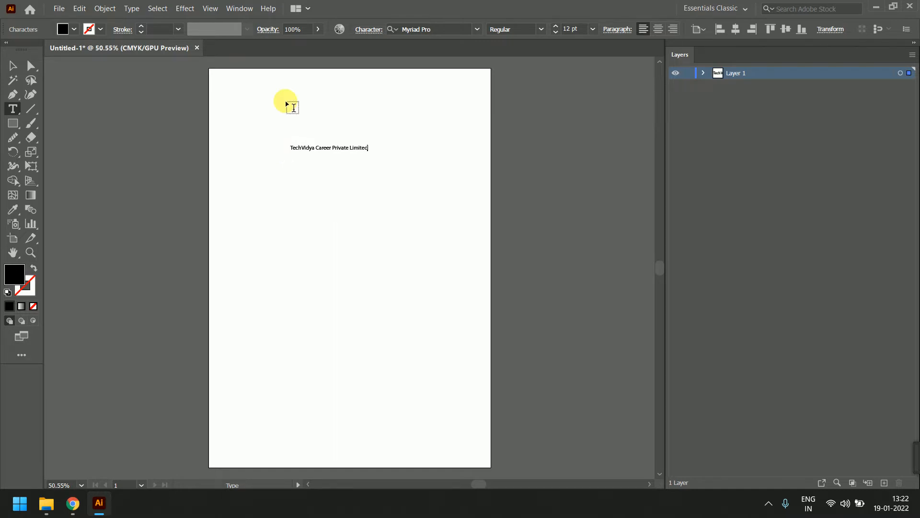
# Scale the company name up to about 24 pt, undoing an oversized stretch
pyautogui.click(13, 66)
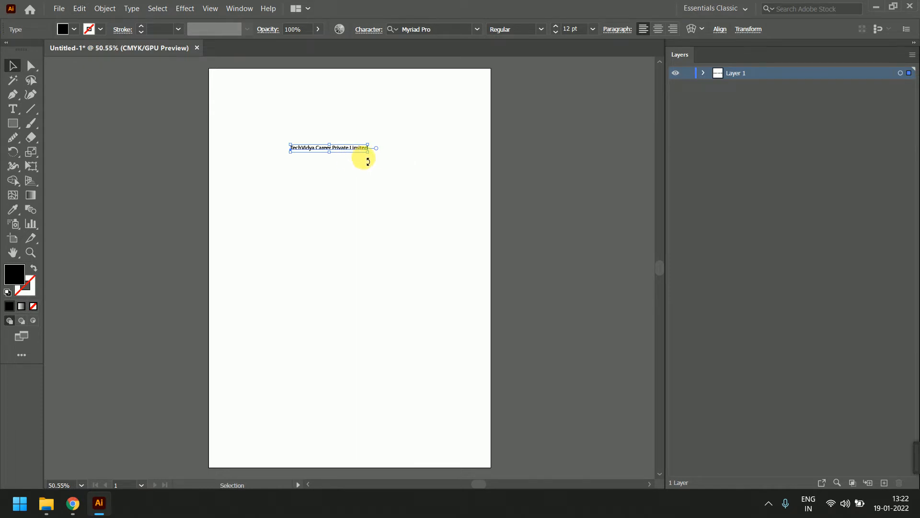
pyautogui.moveTo(368, 151); pyautogui.dragTo(447, 177)
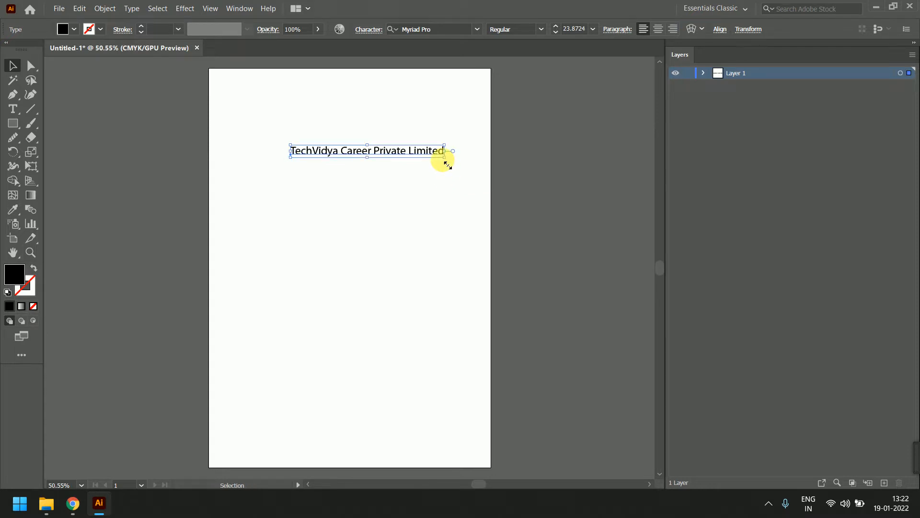
pyautogui.moveTo(447, 165); pyautogui.dragTo(390, 208)
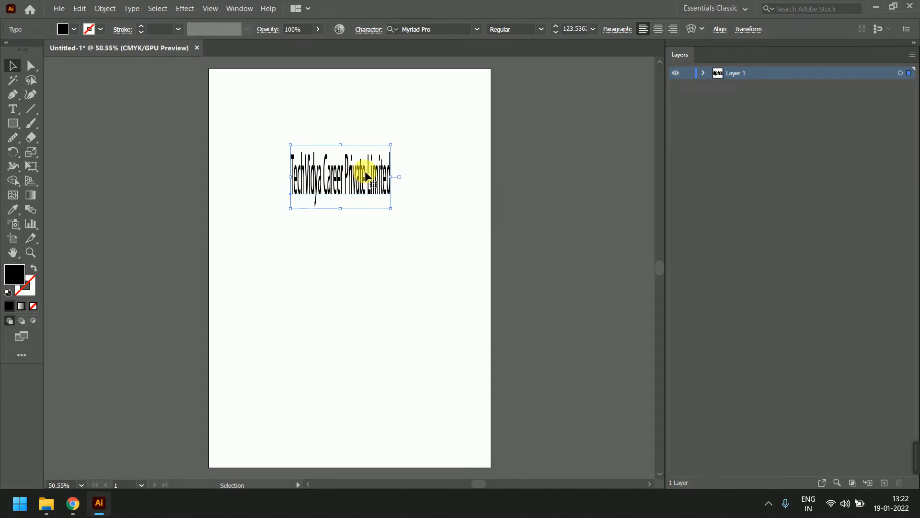
pyautogui.moveTo(391, 209); pyautogui.dragTo(453, 246)
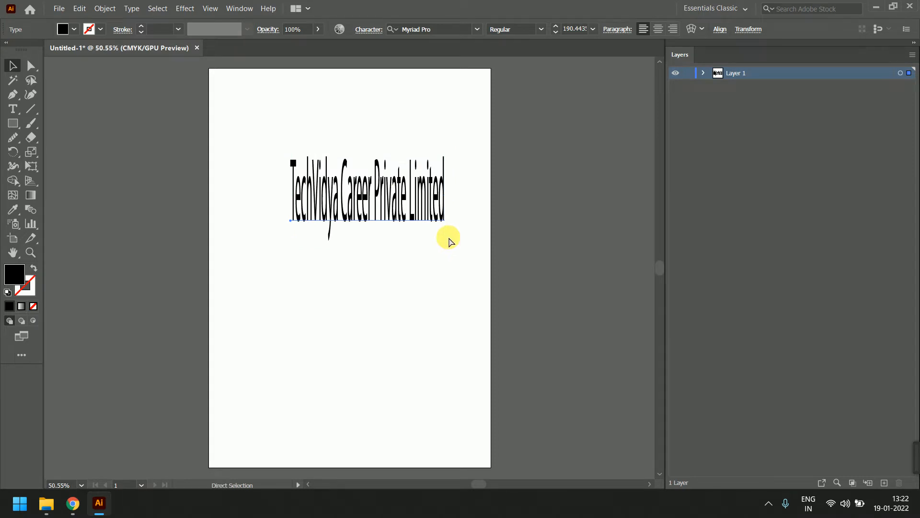
pyautogui.hotkey('ctrl', 'z')
pyautogui.hotkey('ctrl', 'z')
pyautogui.hotkey('ctrl', 'z')
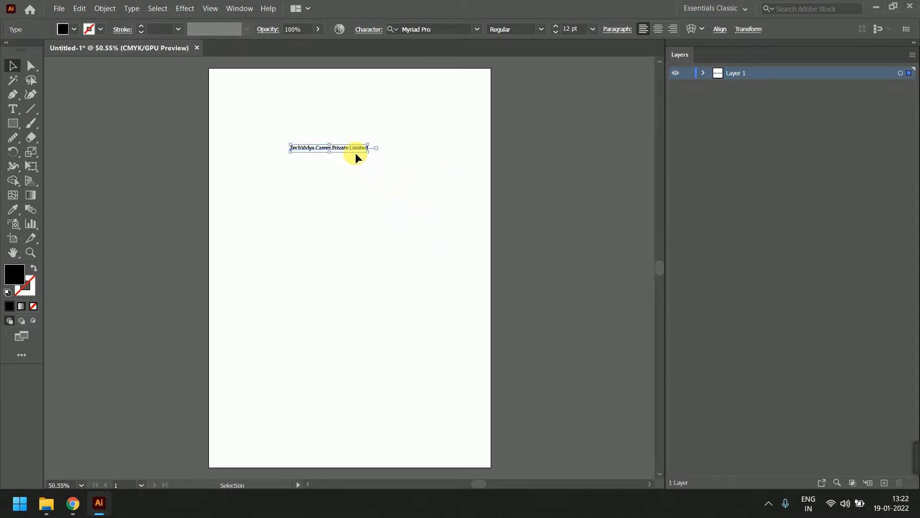
pyautogui.moveTo(377, 152); pyautogui.dragTo(451, 186)
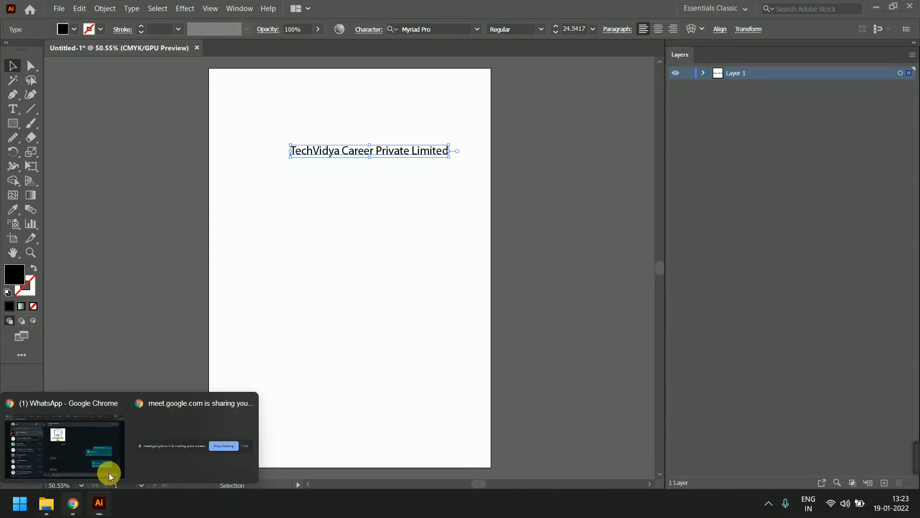
# In Chrome, search Google Images for 'techvidya logo'
pyautogui.click(158, 400)
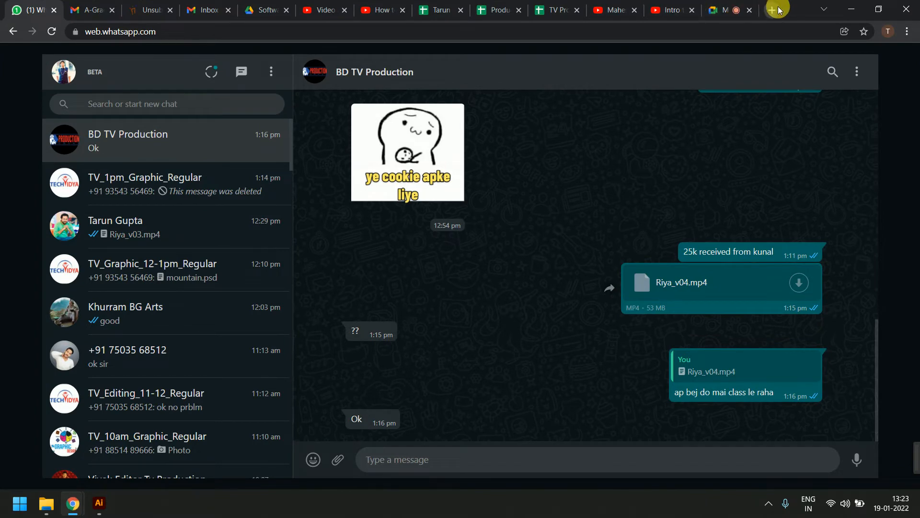
pyautogui.click(773, 10)
pyautogui.write('goo')
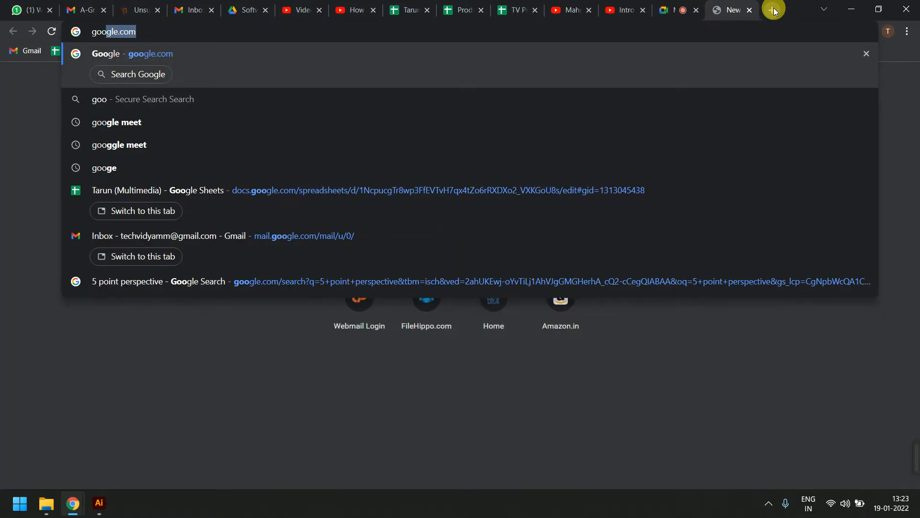
pyautogui.press('Return')
pyautogui.write('tec')
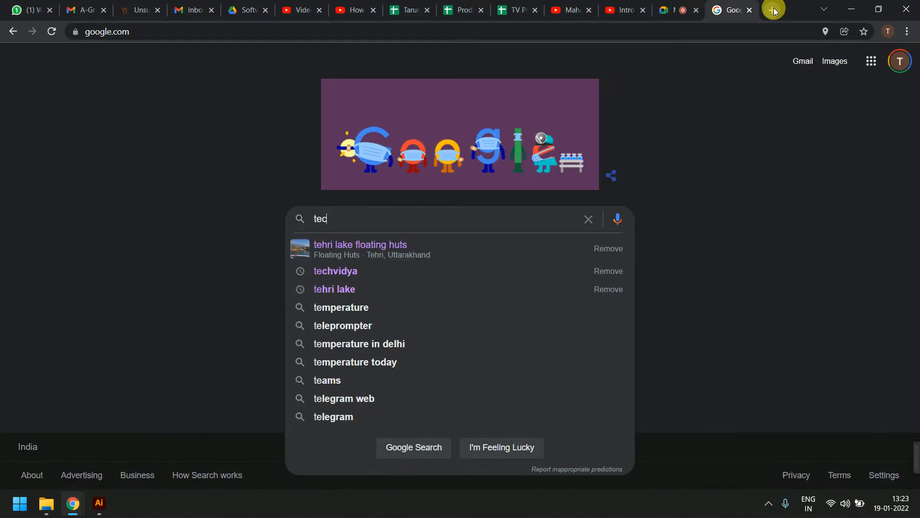
pyautogui.write('hvidya logo')
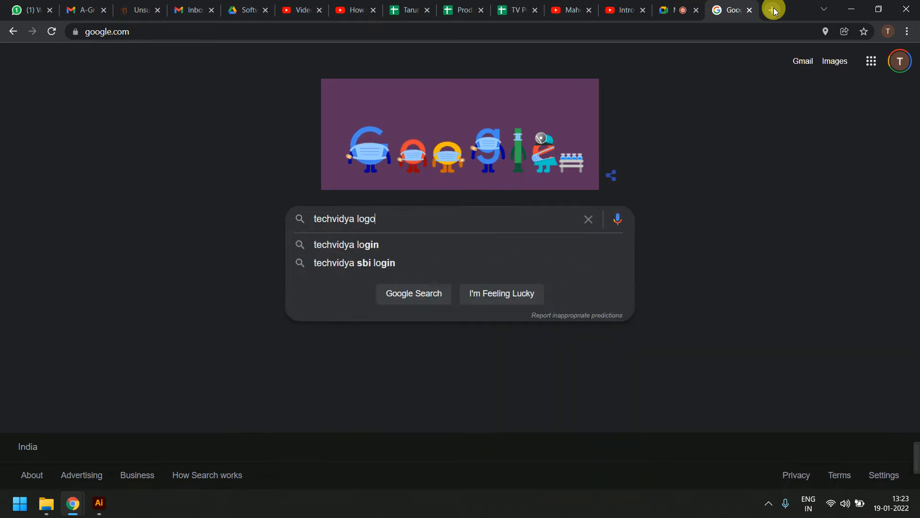
pyautogui.press('Return')
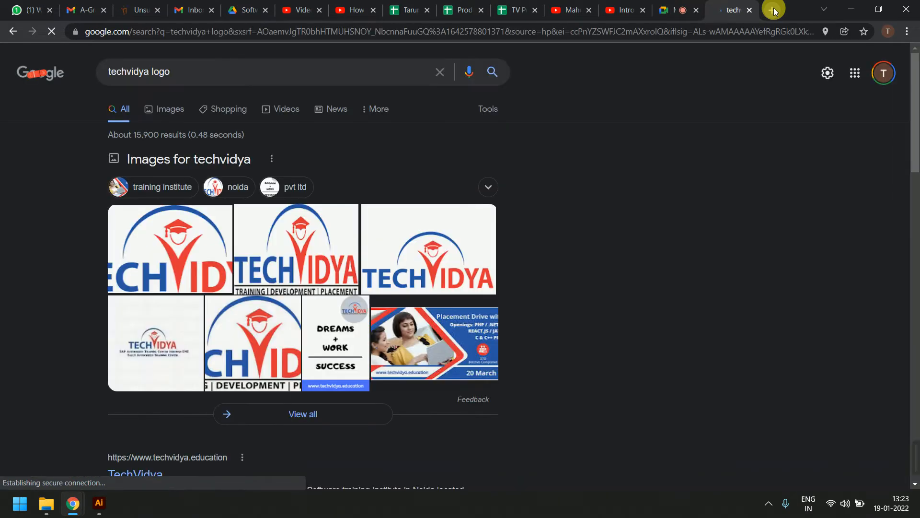
pyautogui.click(177, 114)
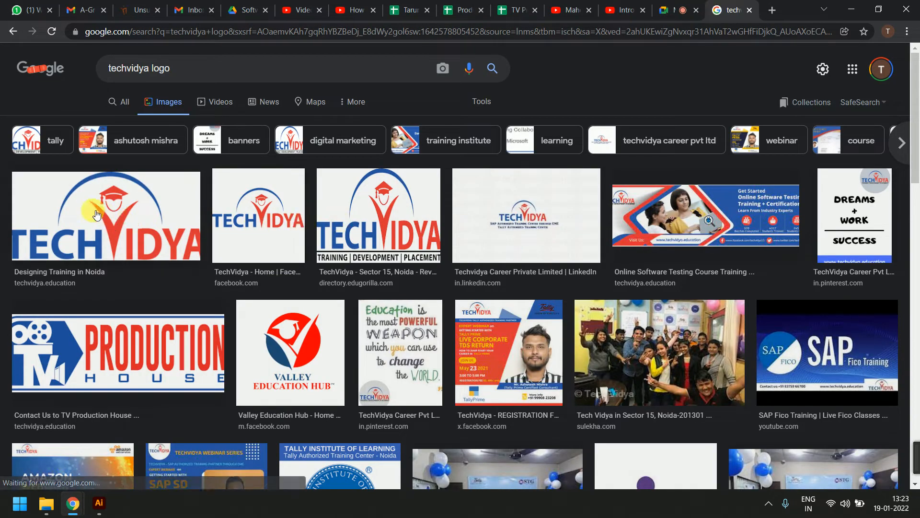
# Save the first logo result to the Desktop as tv_logo.png
pyautogui.click(126, 230)
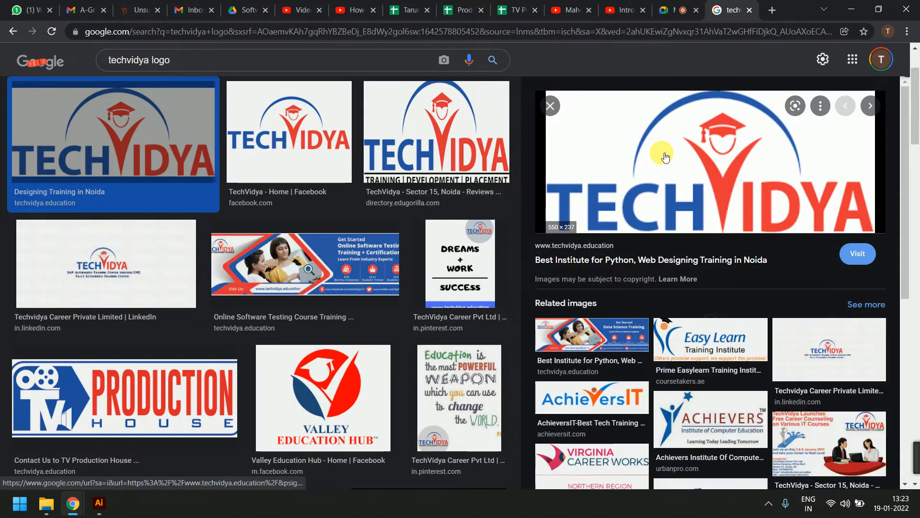
pyautogui.rightClick(708, 160)
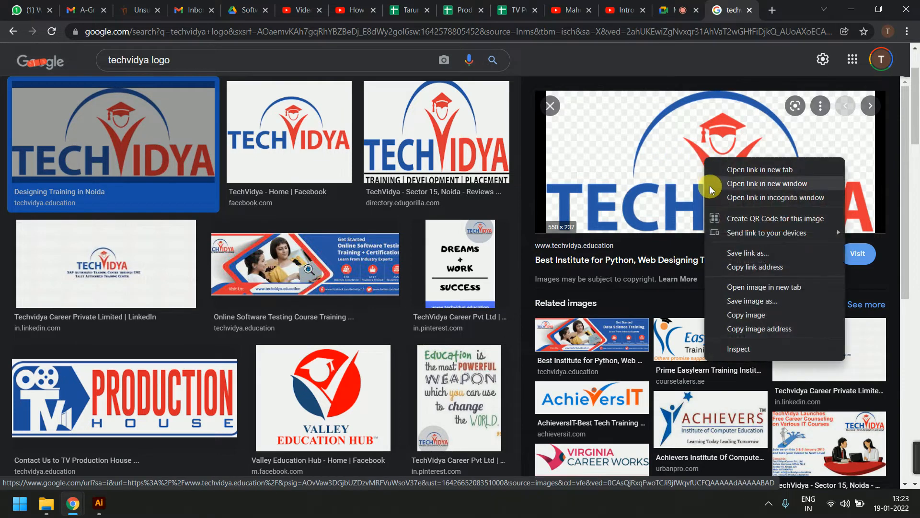
pyautogui.click(733, 300)
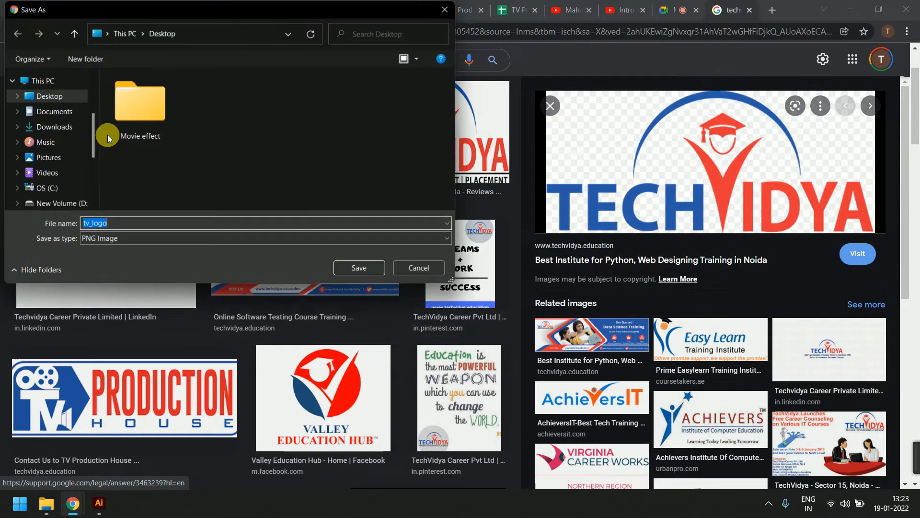
pyautogui.click(66, 97)
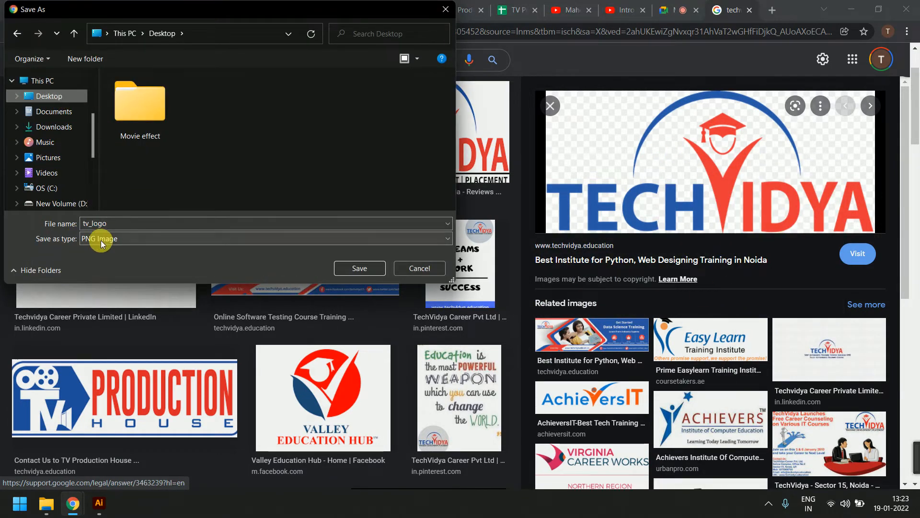
pyautogui.click(378, 270)
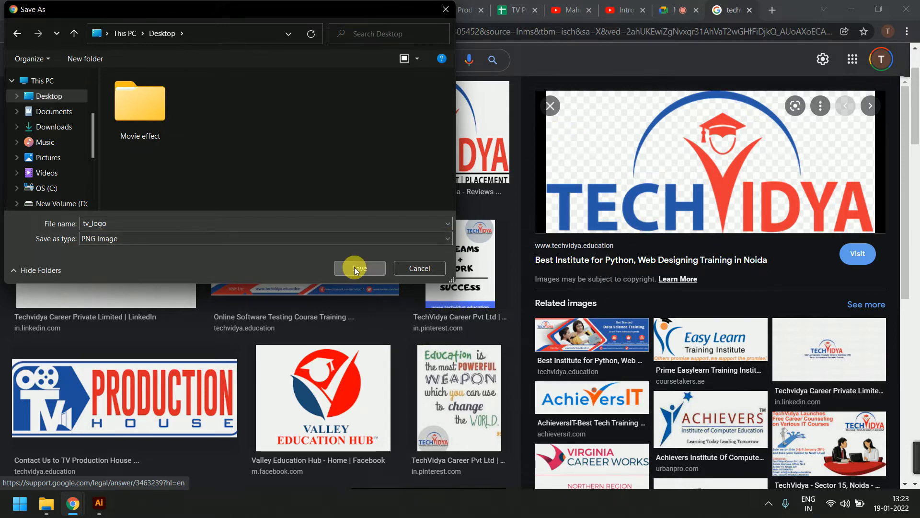
pyautogui.press('super+d')
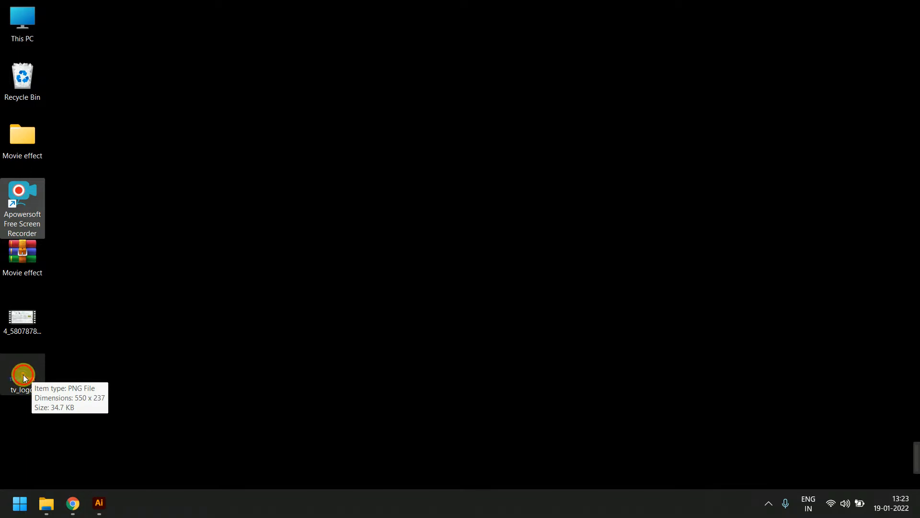
# Drag tv_logo.png from the desktop onto the Illustrator page below the company name
pyautogui.moveTo(23, 375); pyautogui.dragTo(310, 294)
pyautogui.hotkey('alt', 'Tab')
pyautogui.hotkey('alt', 'Tab')
pyautogui.hotkey('alt', 'Tab')
pyautogui.hotkey('alt', 'shift', 'Tab')
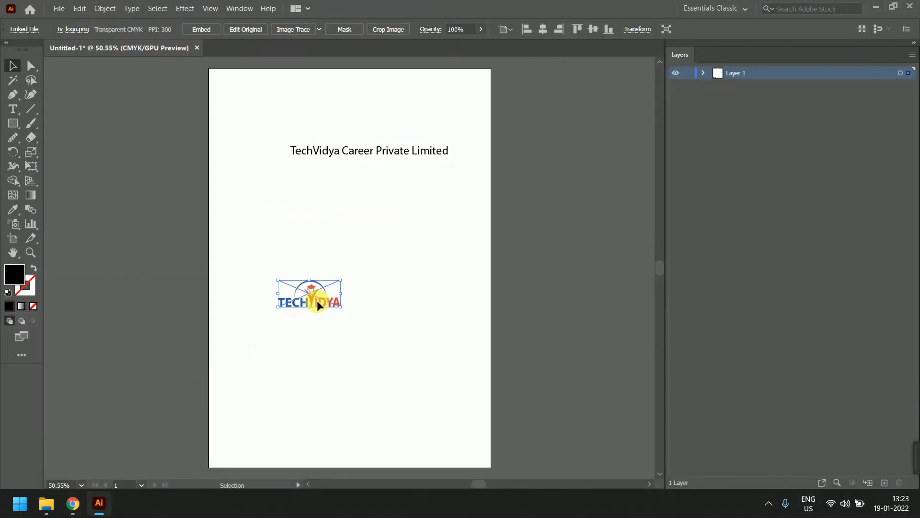
pyautogui.moveTo(88, 508)
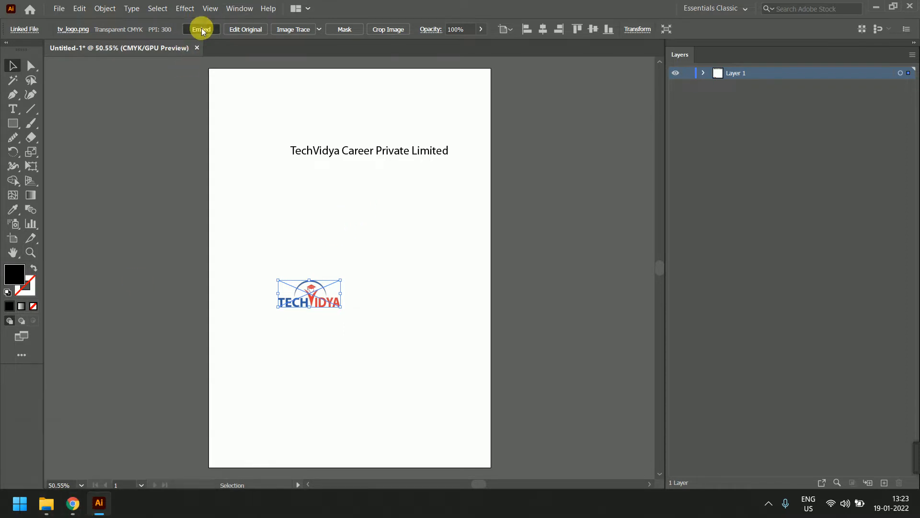
pyautogui.click(101, 464)
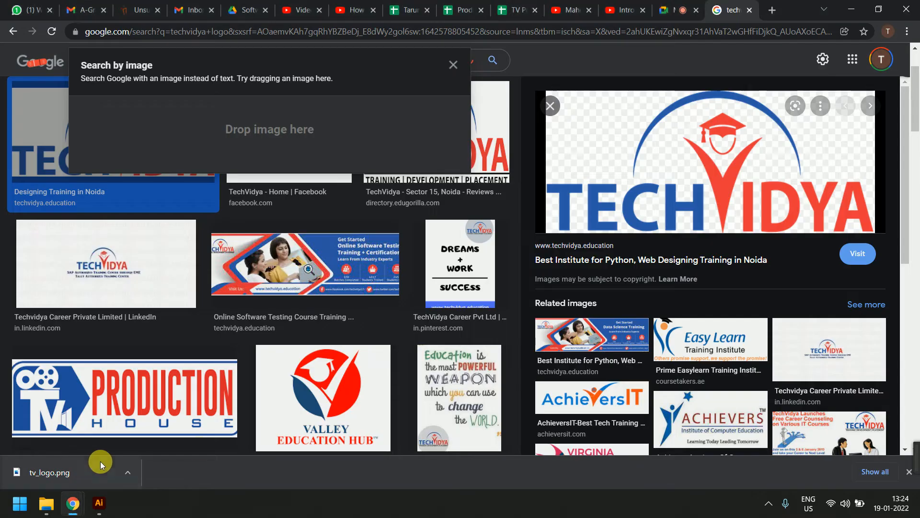
# Toggle the Google Meet microphone off and back on, then return to Illustrator
pyautogui.click(678, 10)
pyautogui.click(379, 433)
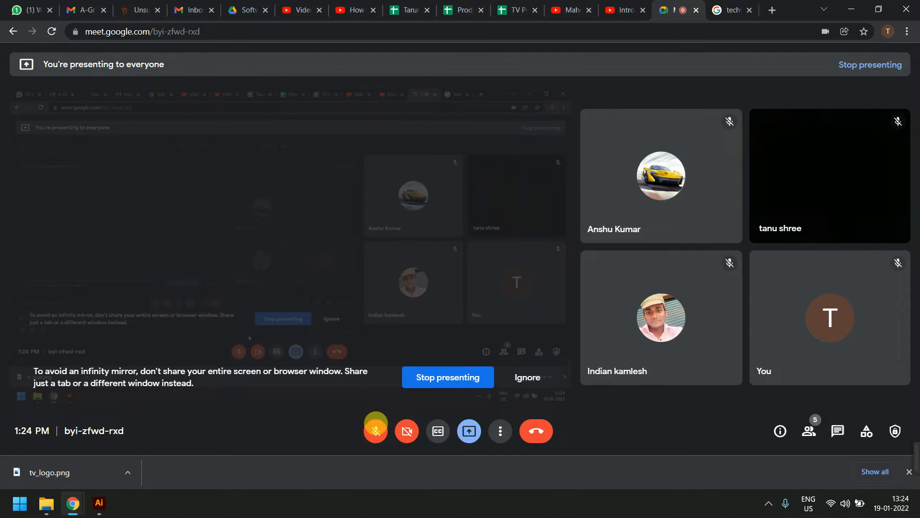
pyautogui.click(376, 431)
pyautogui.click(109, 504)
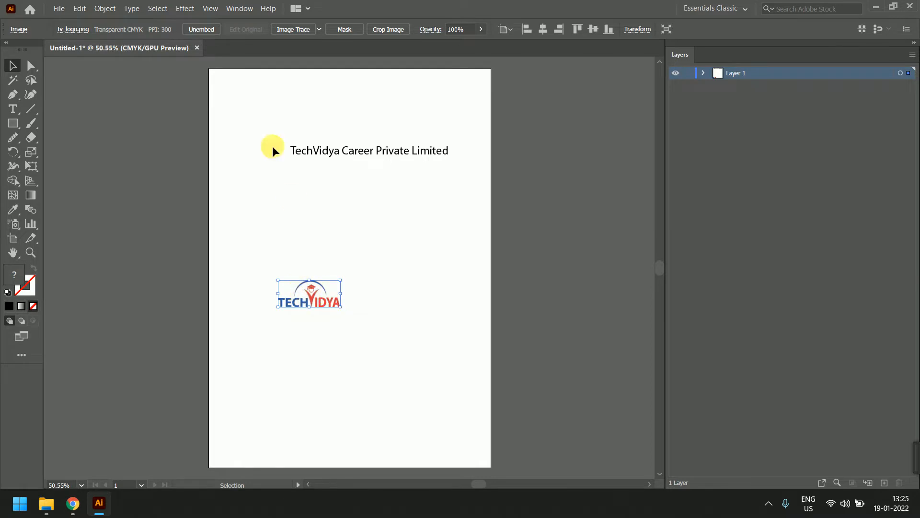
# Keep the logo embedded, move it to the top-left, and Alt-drag a copy of the company name lower
pyautogui.click(214, 32)
pyautogui.click(420, 267)
pyautogui.moveTo(303, 282); pyautogui.dragTo(279, 120)
pyautogui.click(386, 213)
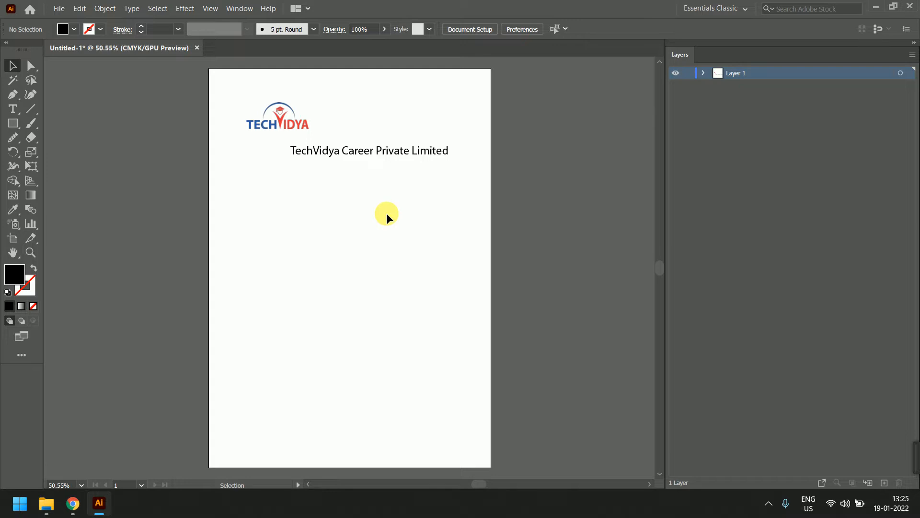
pyautogui.click(369, 153)
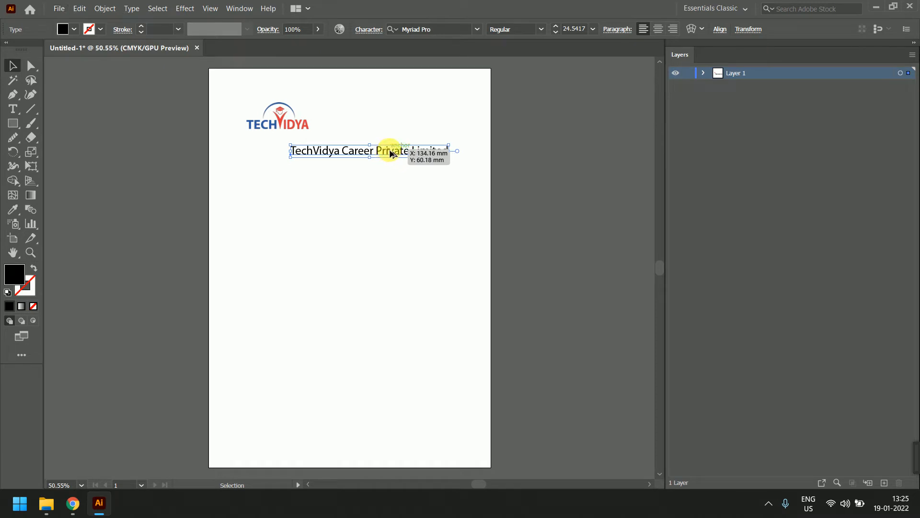
pyautogui.moveTo(391, 155); pyautogui.dragTo(391, 246)
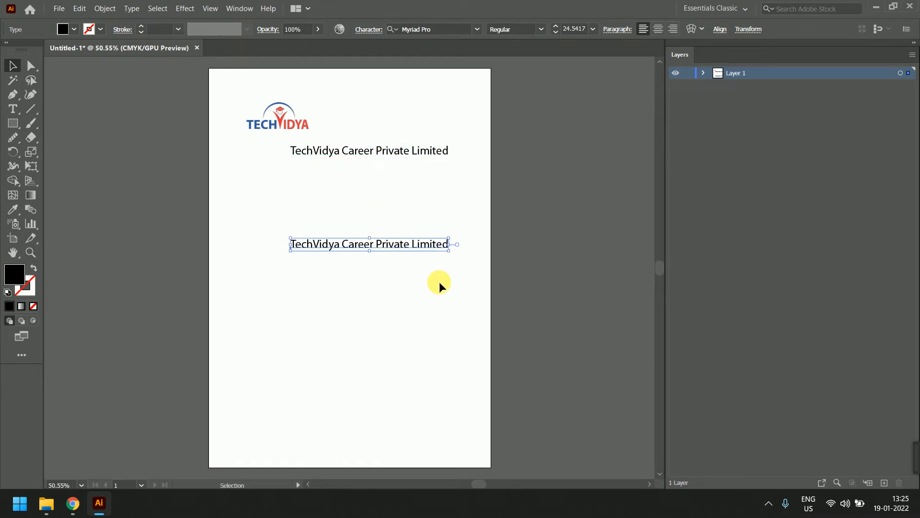
# Replace the copied line's text with 'Email:' followed by the company e-mail address
pyautogui.doubleClick(419, 245)
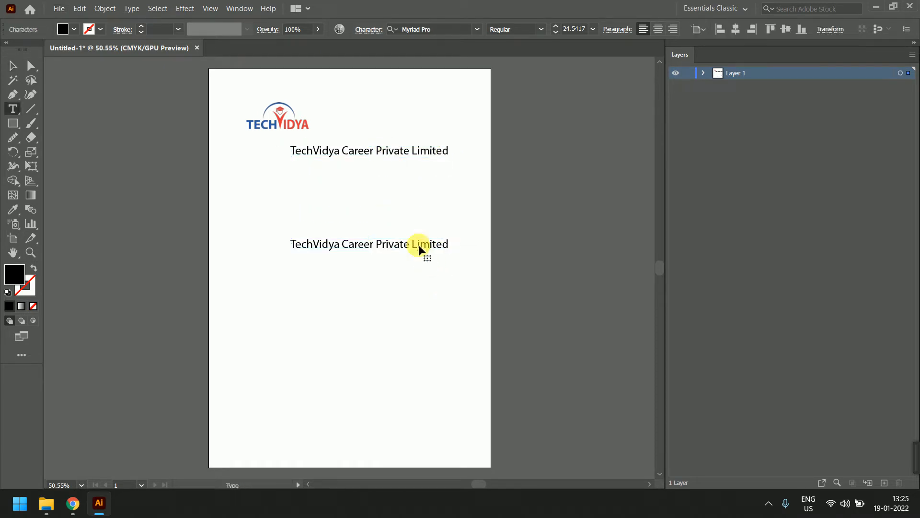
pyautogui.hotkey('ctrl', 'a')
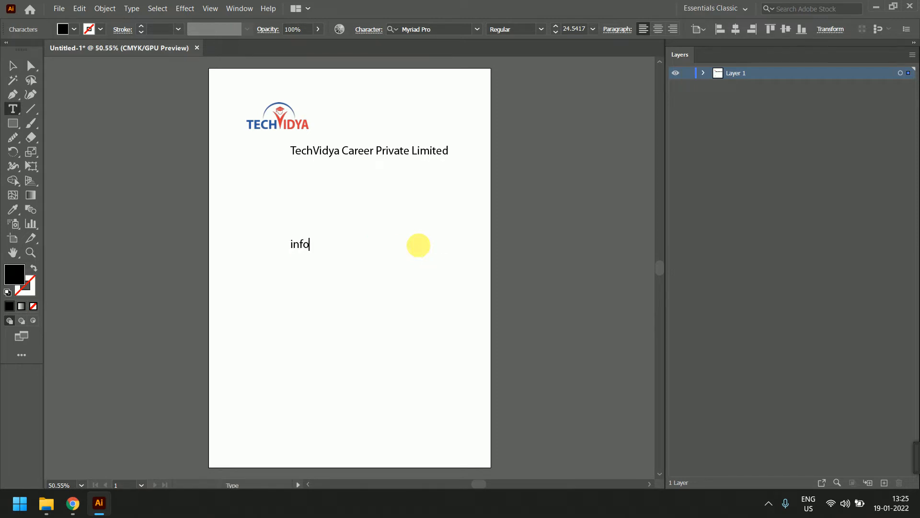
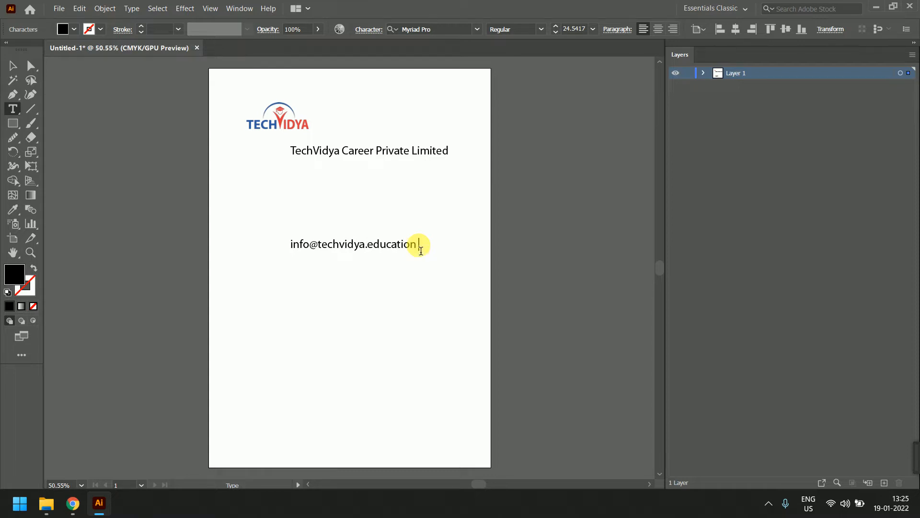
pyautogui.press('Home')
pyautogui.write('Email')
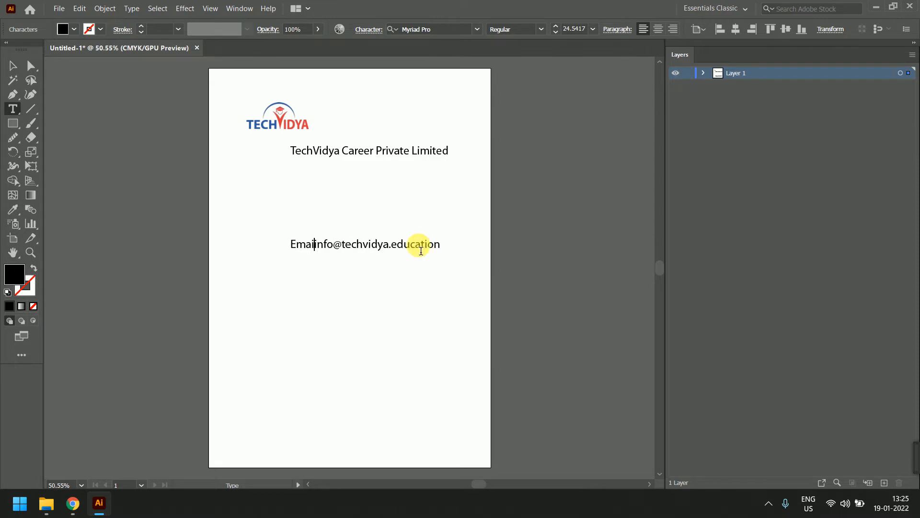
pyautogui.press('BackSpace')
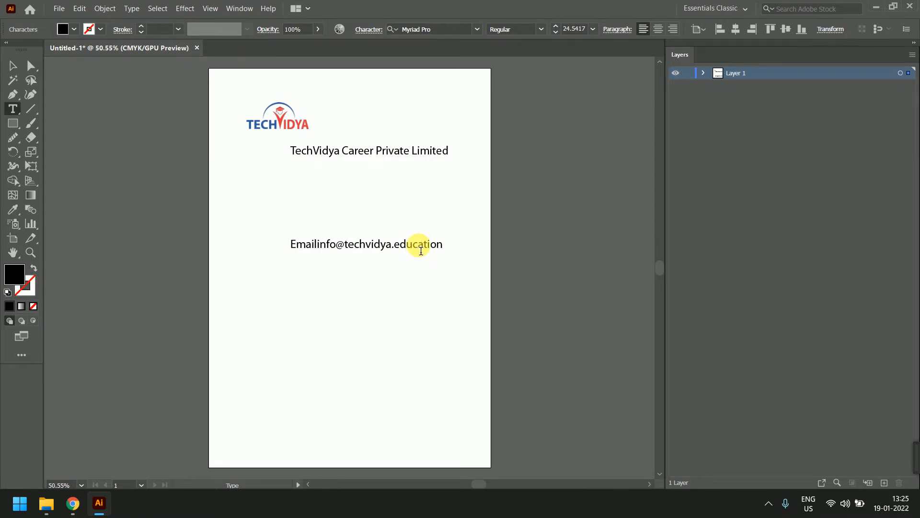
pyautogui.write(':')
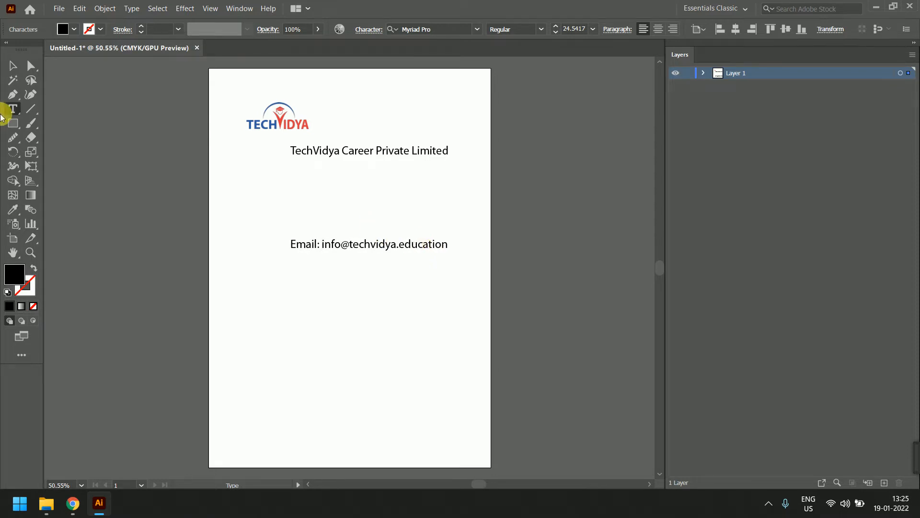
# Finish editing the Email line and undo an accidental duplicate of it
pyautogui.click(13, 65)
pyautogui.click(355, 303)
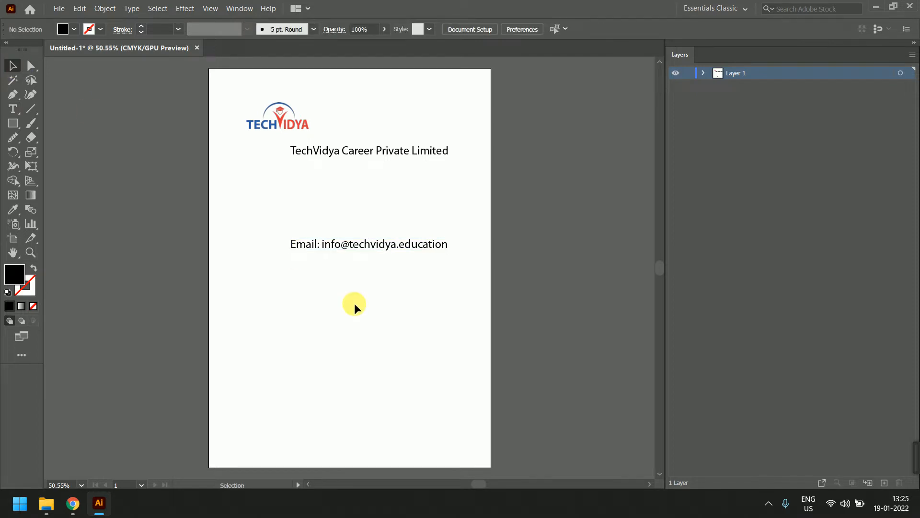
pyautogui.moveTo(383, 248); pyautogui.dragTo(383, 264)
pyautogui.hotkey('ctrl', 'z')
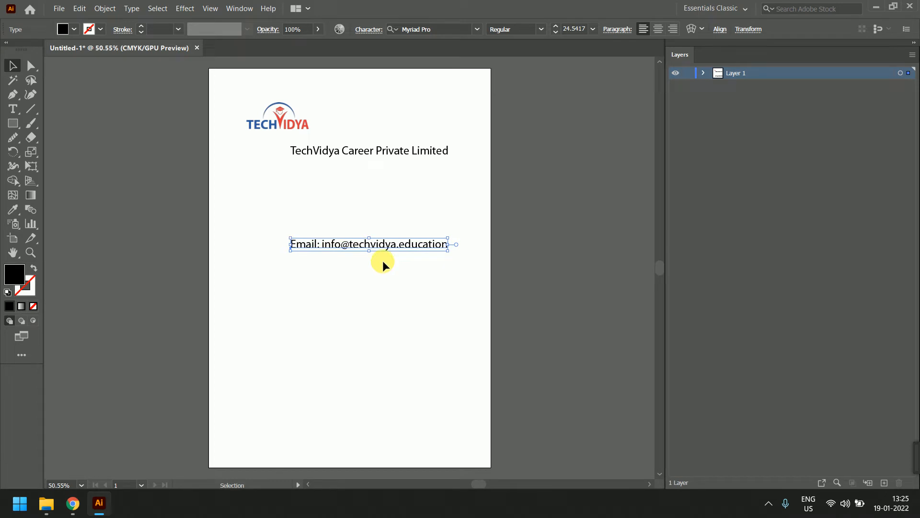
pyautogui.doubleClick(387, 243)
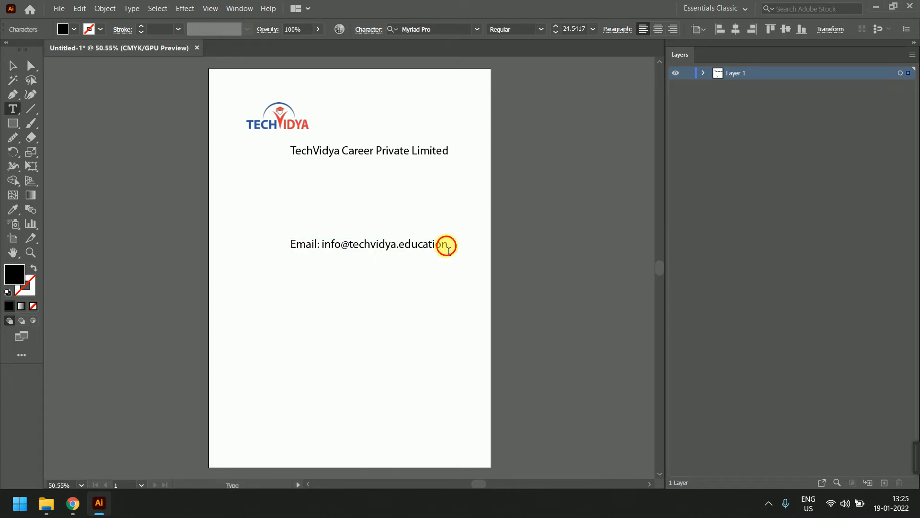
pyautogui.click(447, 246)
pyautogui.write('|')
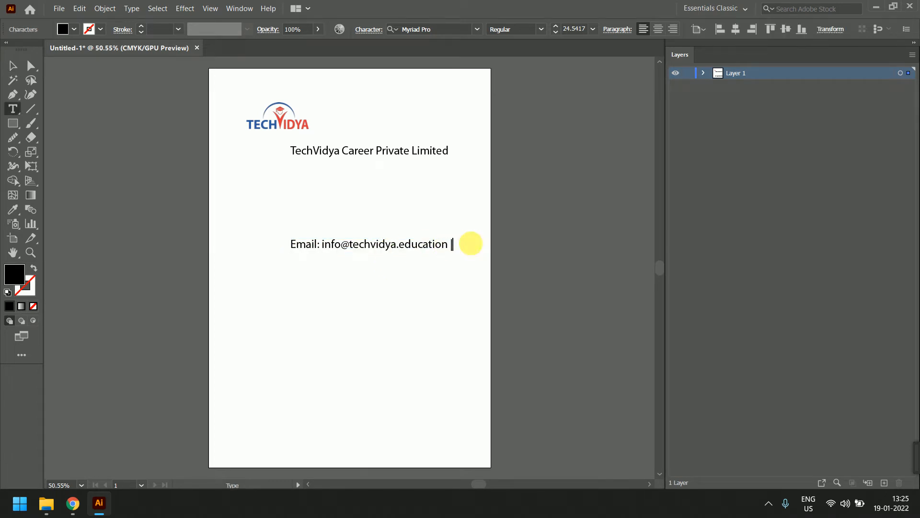
pyautogui.write(' website : www.techv')
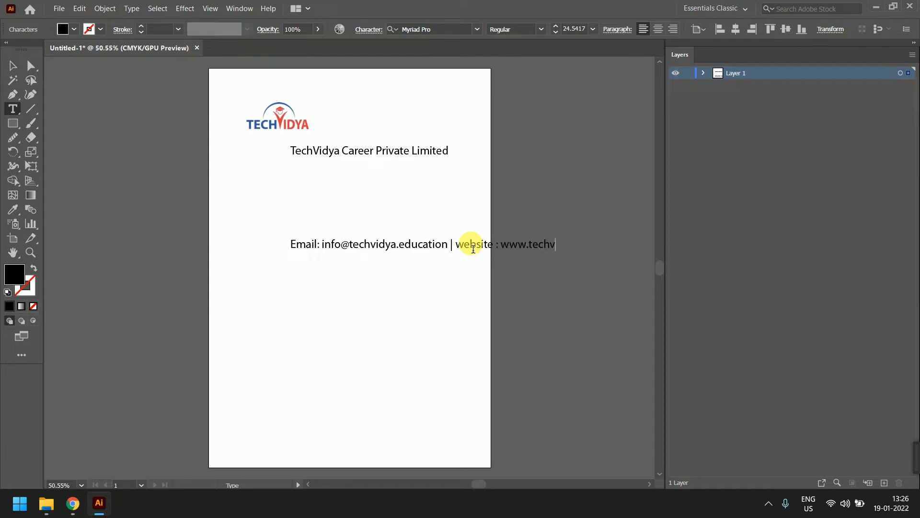
pyautogui.write('idya.education')
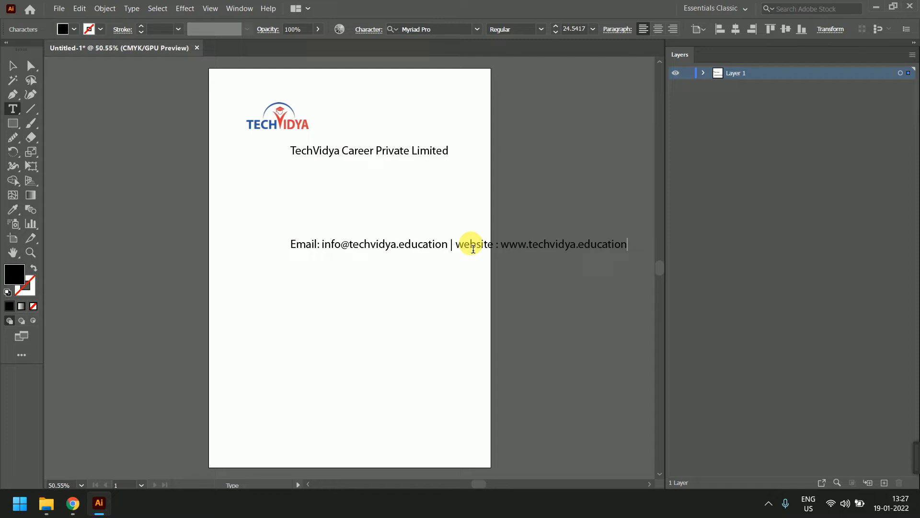
pyautogui.write('| Con')
# Shift the contact line left and slightly down so it shows in full through the phone number
pyautogui.click(13, 65)
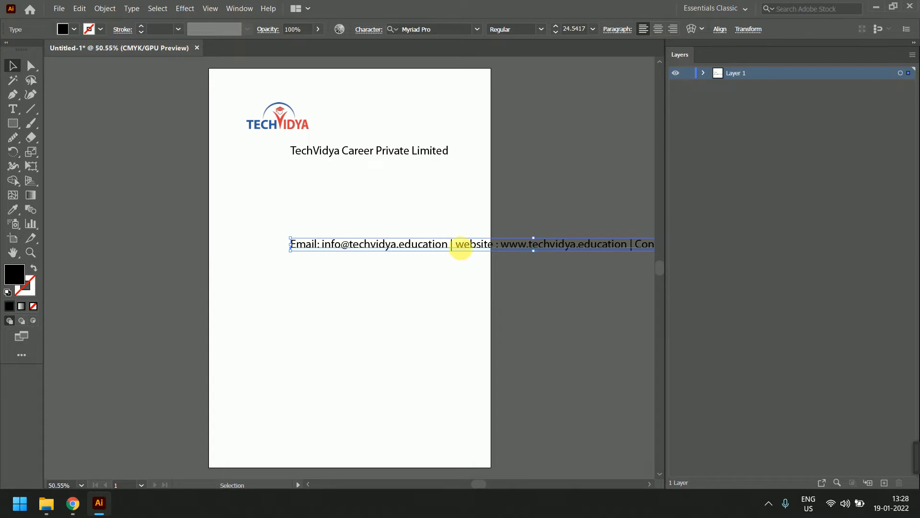
pyautogui.moveTo(461, 248); pyautogui.dragTo(283, 275)
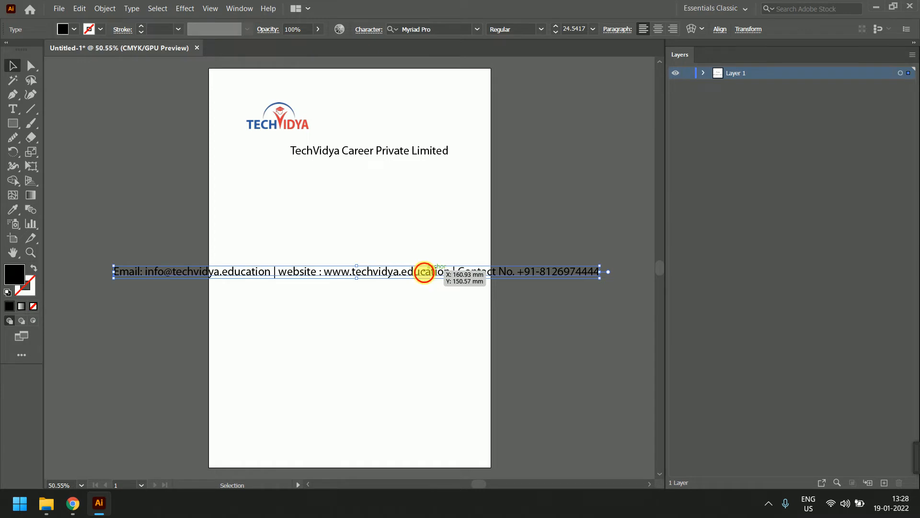
pyautogui.doubleClick(424, 272)
# Add an 'Address :' line below the phone number with the postal address and metro-station landmark
pyautogui.click(599, 271)
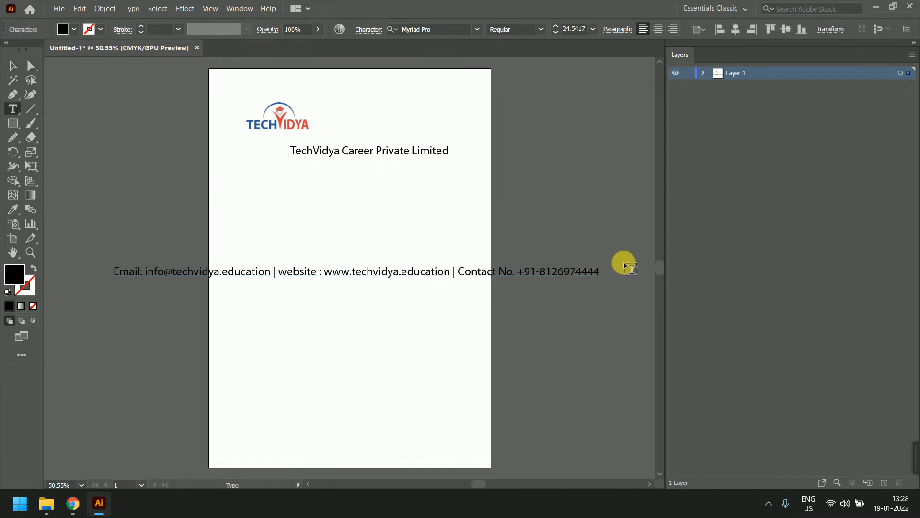
pyautogui.press('Return')
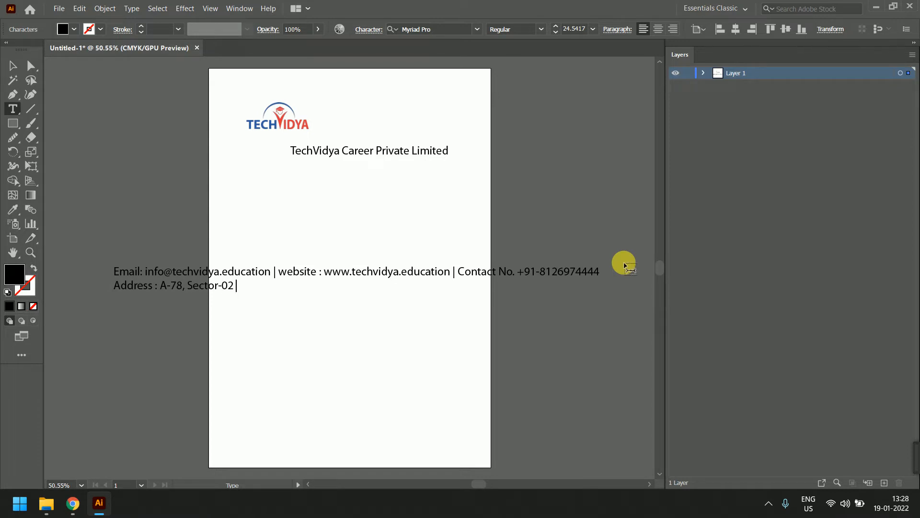
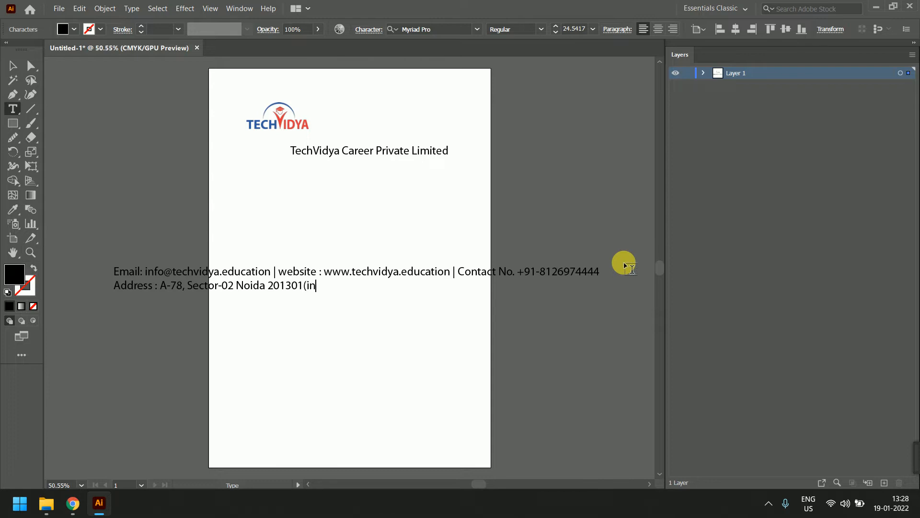
pyautogui.press('BackSpace')
pyautogui.press('BackSpace')
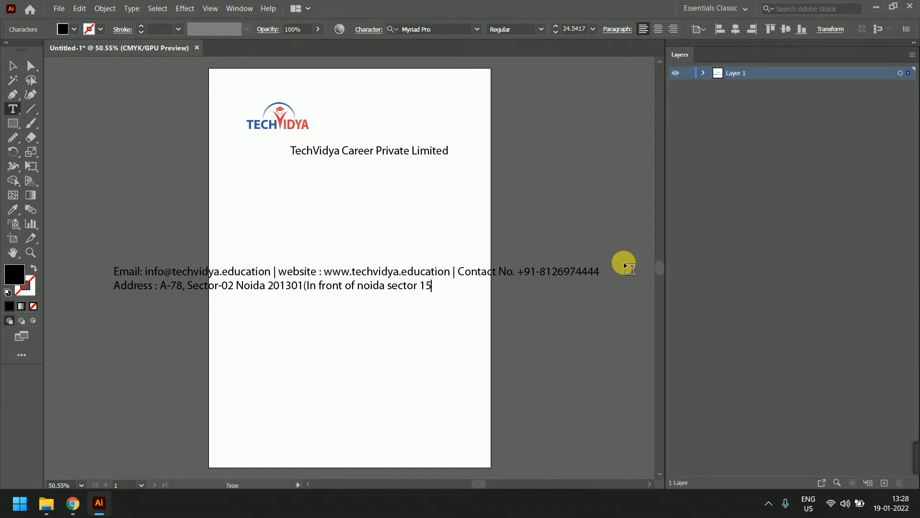
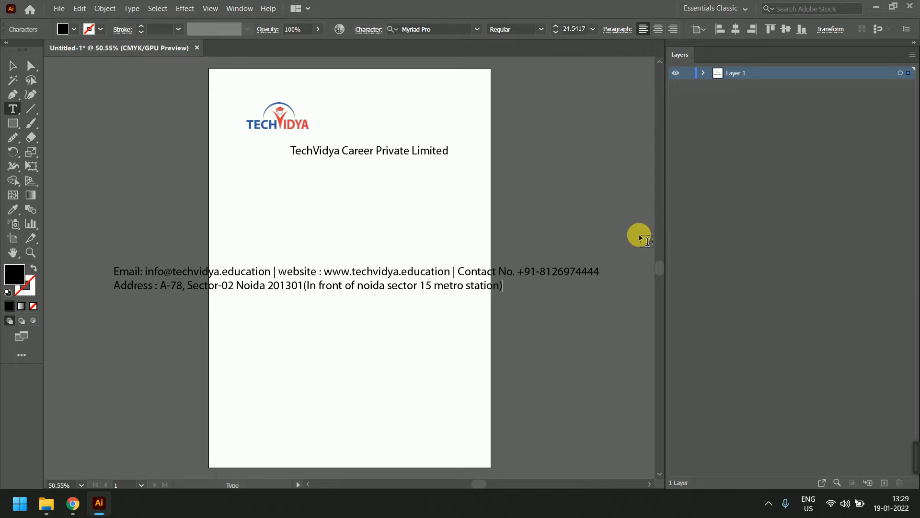
# Duplicate the company name title just below the original and select the copy's text
pyautogui.click(12, 66)
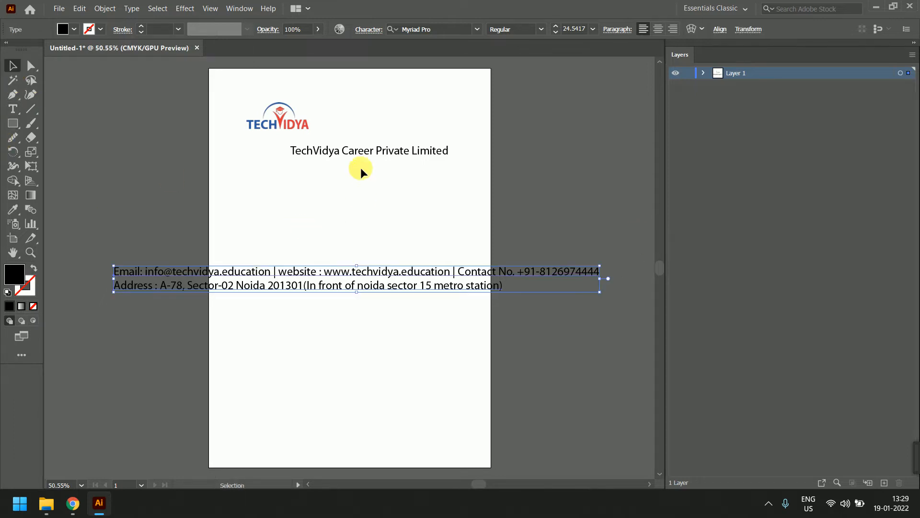
pyautogui.click(371, 152)
pyautogui.moveTo(389, 159); pyautogui.dragTo(398, 181)
pyautogui.doubleClick(396, 177)
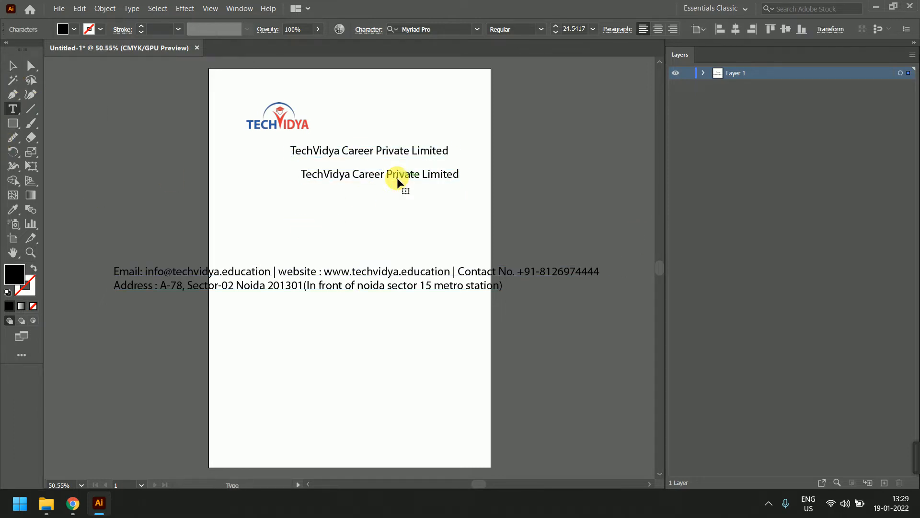
pyautogui.tripleClick(396, 177)
# Retype the copy as 'Date : ................' and leave the Date line selected
pyautogui.write('Date')
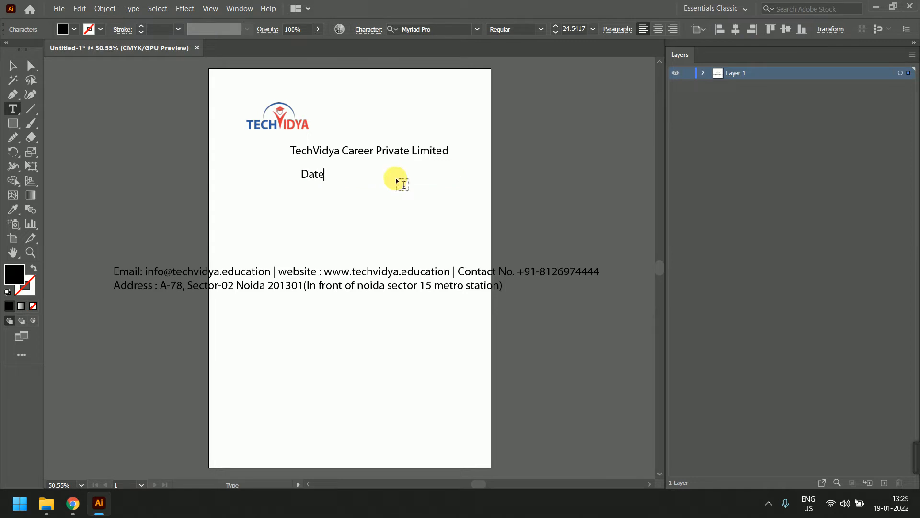
pyautogui.write(' : ---')
pyautogui.press('BackSpace')
pyautogui.press('BackSpace')
pyautogui.press('BackSpace')
pyautogui.write('.................')
pyautogui.press('BackSpace')
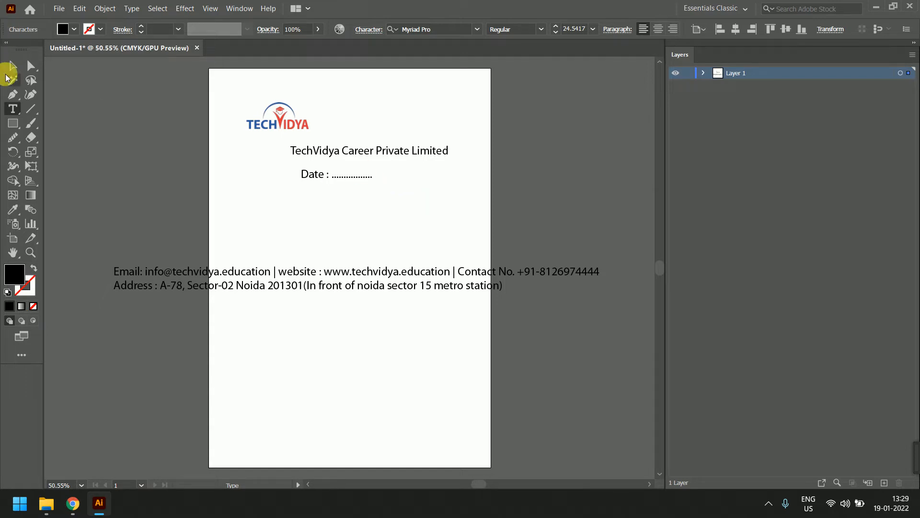
pyautogui.click(13, 65)
pyautogui.click(163, 148)
pyautogui.moveTo(312, 180); pyautogui.dragTo(312, 180)
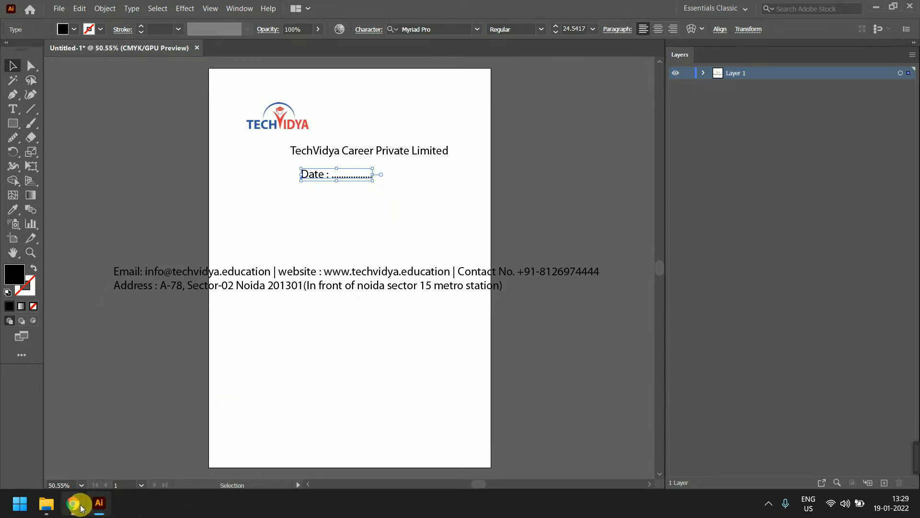
# Search Google Images for 'letter head' and preview the Letter Head Design 2 and letterhead software samples
pyautogui.moveTo(76, 501)
pyautogui.click(95, 480)
pyautogui.click(733, 10)
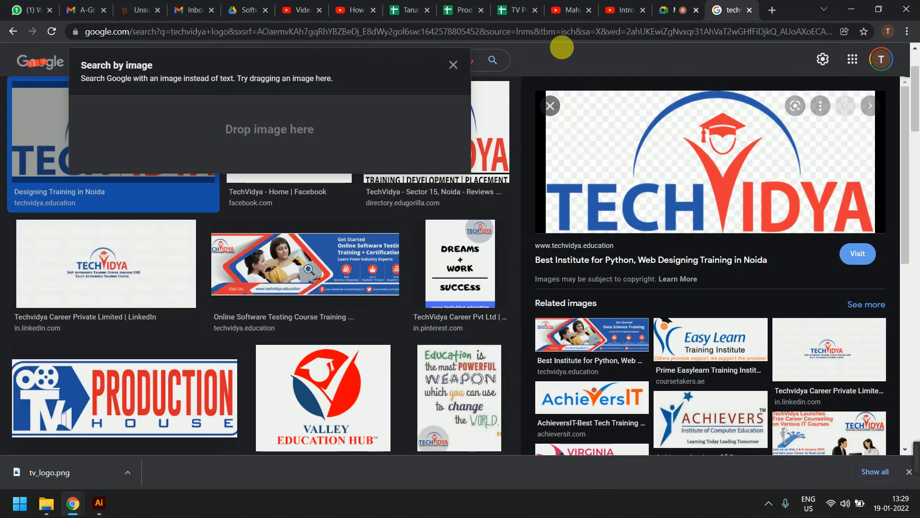
pyautogui.click(453, 64)
pyautogui.hotkey('ctrl', 'a')
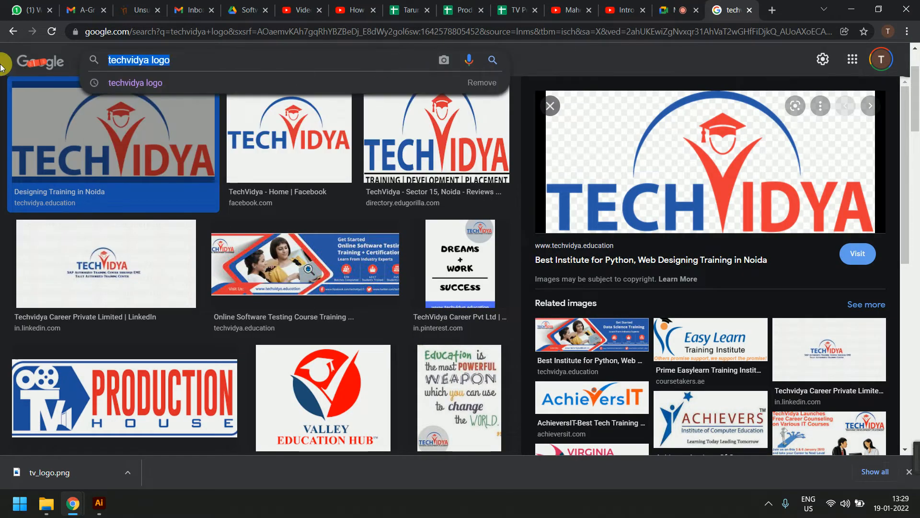
pyautogui.write('letter h')
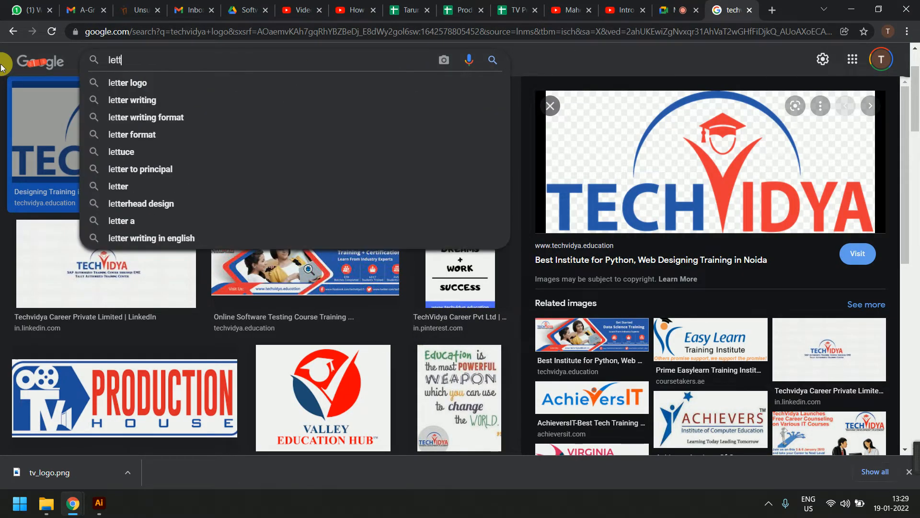
pyautogui.write('ead')
pyautogui.press('Return')
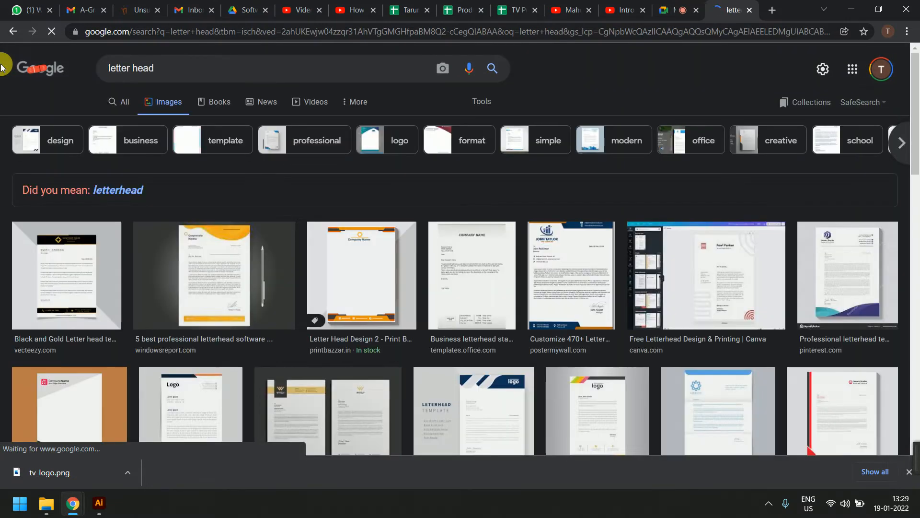
pyautogui.click(379, 286)
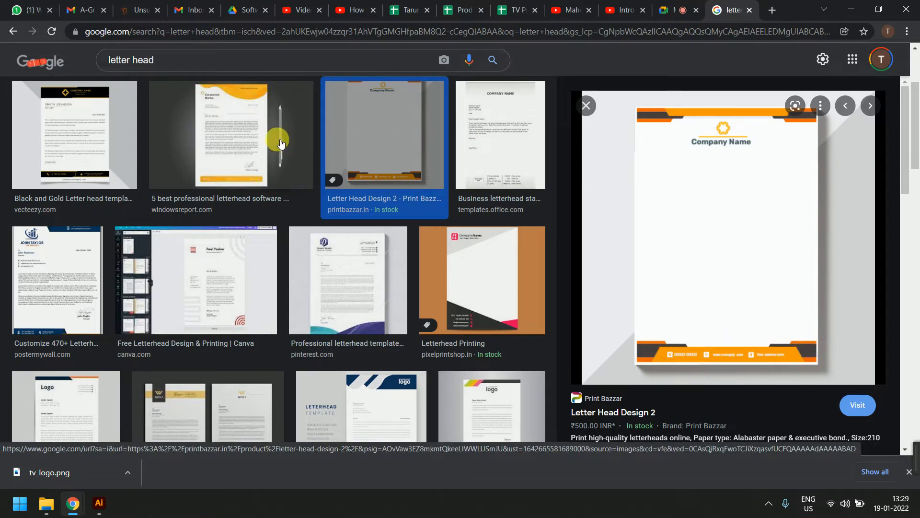
pyautogui.click(229, 134)
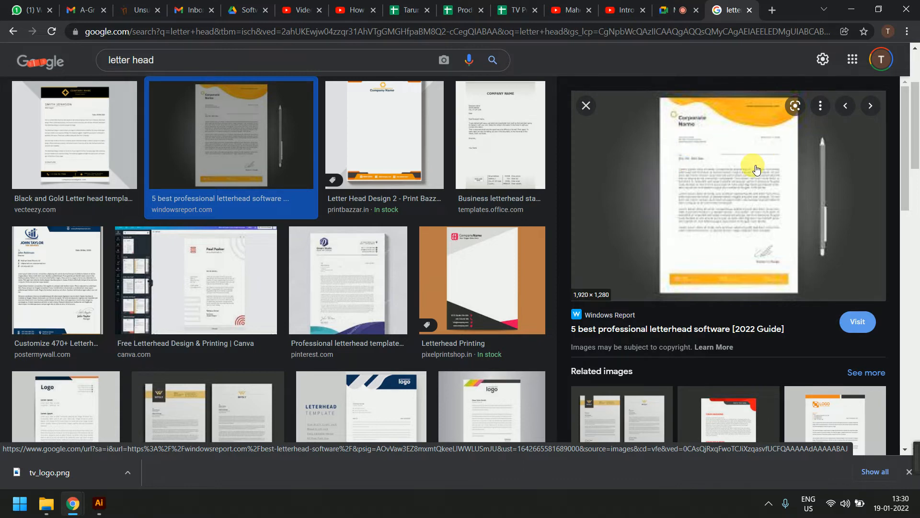
# Preview the Letterhead Printing, Letter Head Design 2 and PosterMyWall samples, then minimize the browser
pyautogui.click(480, 282)
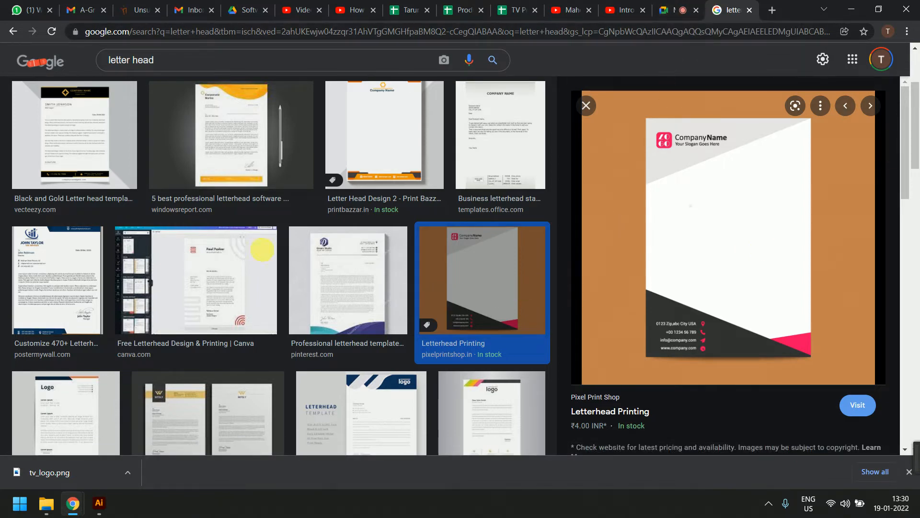
pyautogui.click(381, 122)
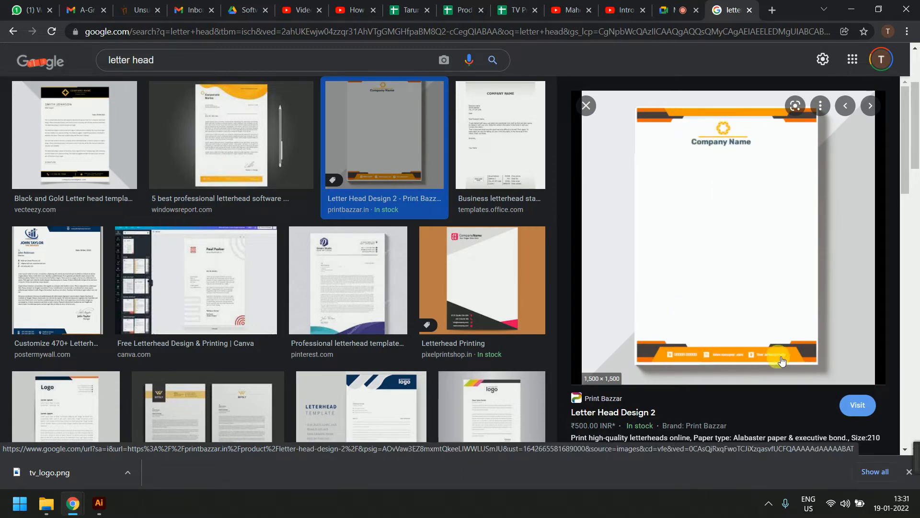
pyautogui.click(503, 303)
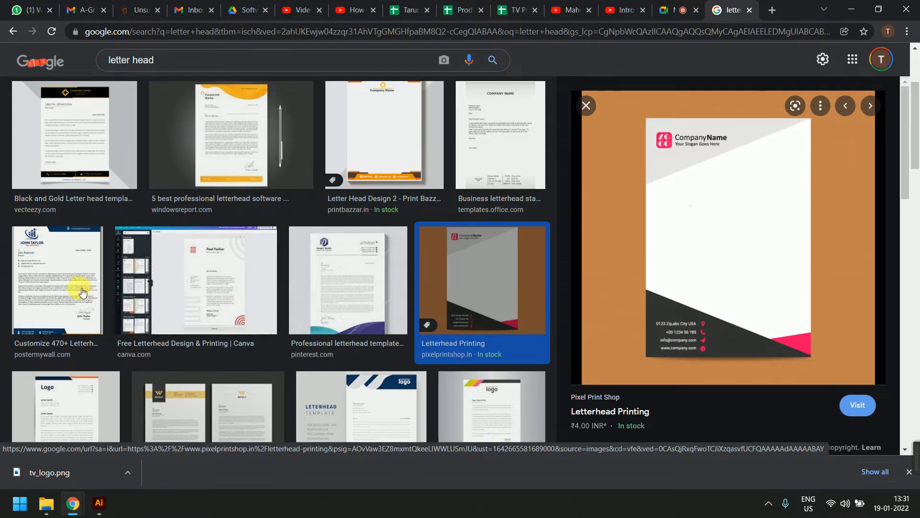
pyautogui.click(81, 291)
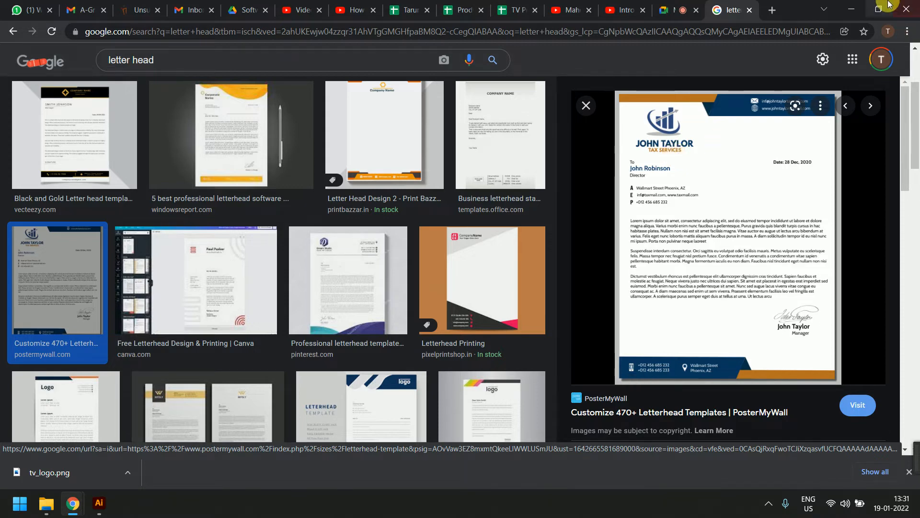
pyautogui.click(851, 9)
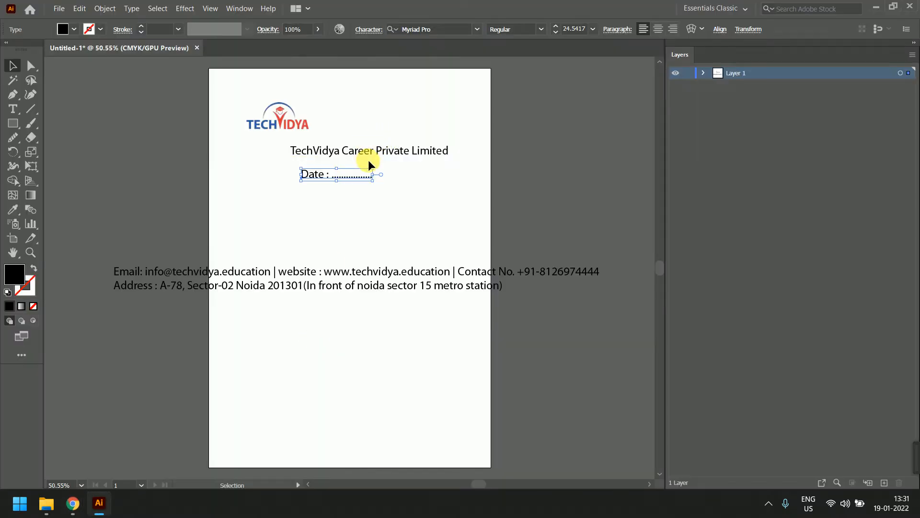
# Move the Date line down and right, and duplicate the company name just below the title
pyautogui.moveTo(367, 176); pyautogui.dragTo(464, 207)
pyautogui.click(430, 153)
pyautogui.keyDown('alt'); pyautogui.moveTo(387, 153); pyautogui.dragTo(389, 168); pyautogui.keyUp('alt')
pyautogui.doubleClick(390, 169)
pyautogui.hotkey('ctrl', 'a')
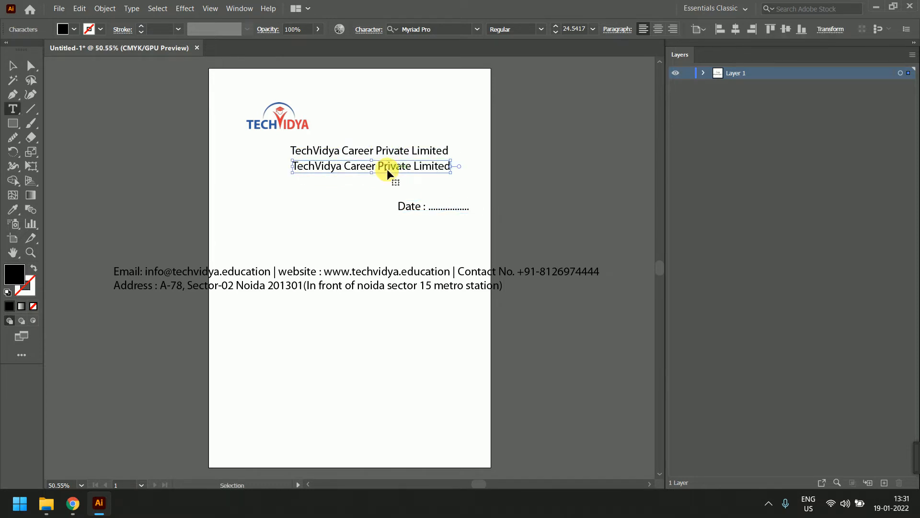
# Retype the copy as the tagline 'Online/offline IT course Institute'
pyautogui.write('Online')
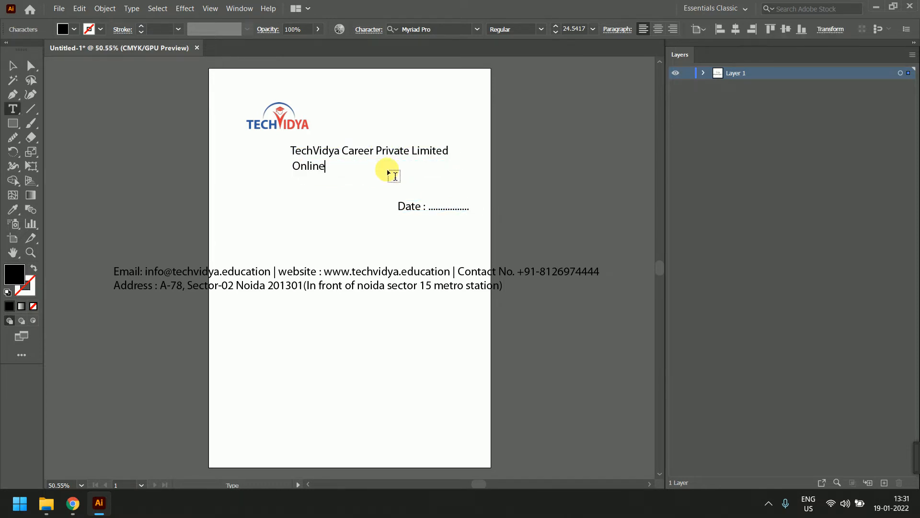
pyautogui.press('BackSpace')
pyautogui.press('BackSpace')
pyautogui.press('BackSpace')
pyautogui.press('BackSpace')
pyautogui.press('BackSpace')
pyautogui.press('BackSpace')
pyautogui.write('Online/off')
pyautogui.press('BackSpace')
pyautogui.write('fline IT course Ins')
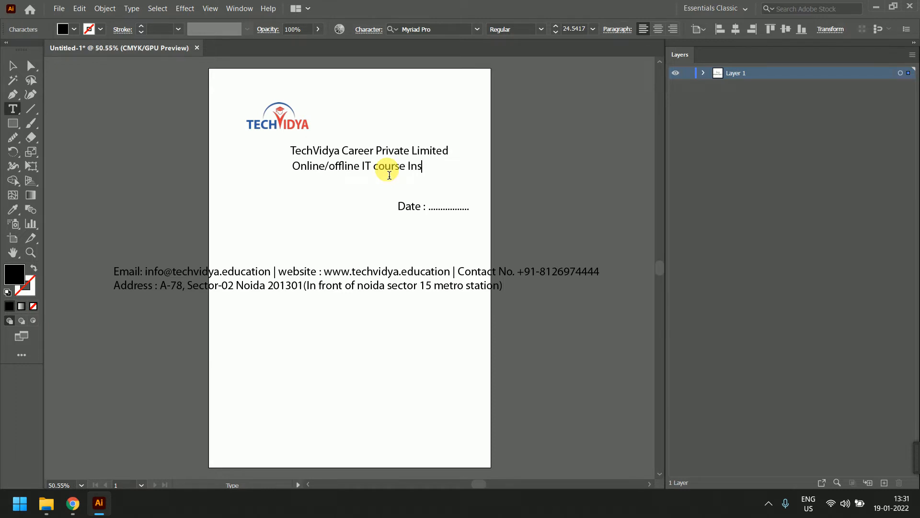
pyautogui.write('titute')
pyautogui.press('Left')
pyautogui.press('Left')
pyautogui.press('Left')
pyautogui.press('Left')
pyautogui.press('Left')
pyautogui.press('Left')
pyautogui.press('Left')
pyautogui.press('Left')
pyautogui.press('Left')
pyautogui.press('Left')
pyautogui.press('Left')
pyautogui.press('Left')
pyautogui.press('Left')
pyautogui.press('Left')
pyautogui.press('Left')
pyautogui.press('Left')
pyautogui.press('Left')
pyautogui.press('Left')
pyautogui.press('Left')
pyautogui.press('Left')
pyautogui.write('Provide')
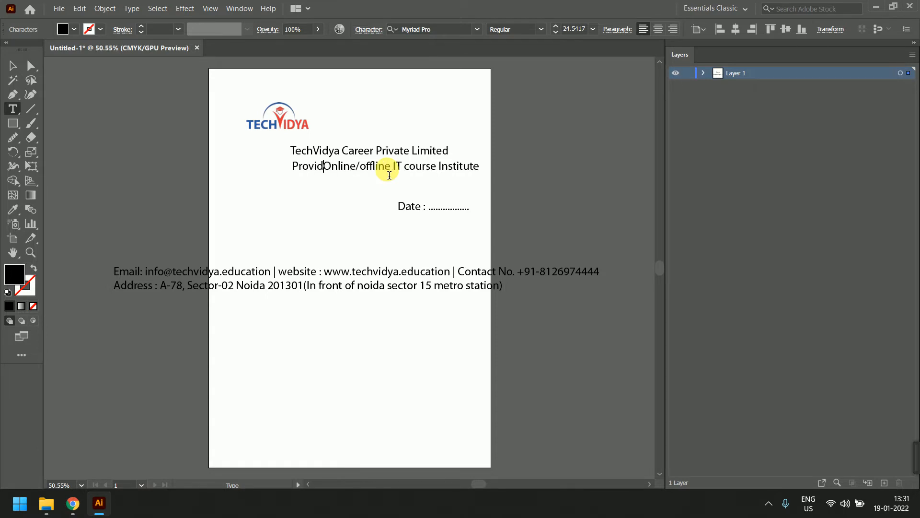
pyautogui.press('BackSpace')
pyautogui.press('BackSpace')
pyautogui.press('BackSpace')
pyautogui.press('BackSpace')
pyautogui.press('BackSpace')
pyautogui.press('BackSpace')
pyautogui.press('BackSpace')
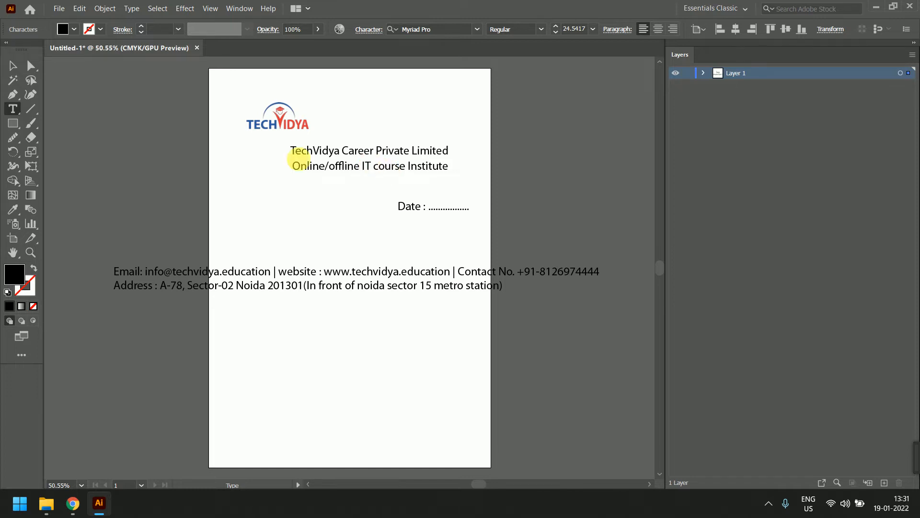
pyautogui.click(12, 66)
# Delete the bracketed metro-station note from the footer address and fix the pin code's final digit
pyautogui.click(285, 190)
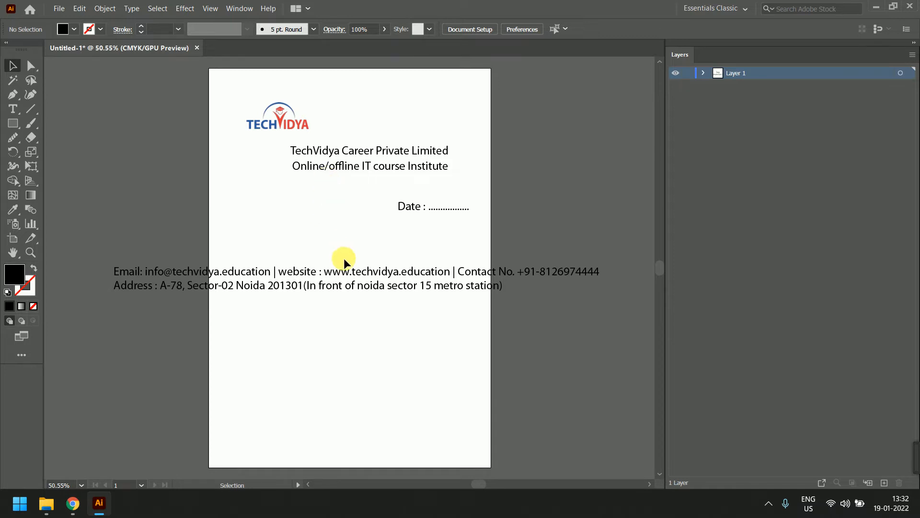
pyautogui.click(344, 286)
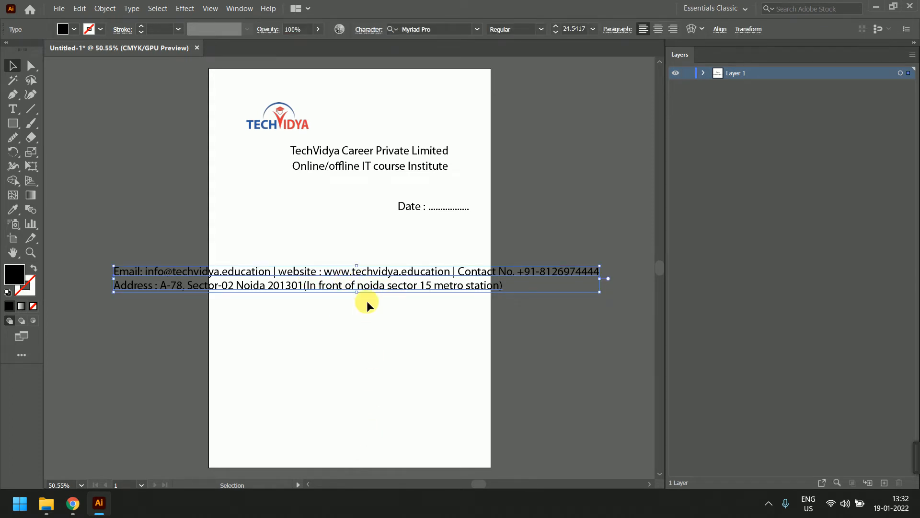
pyautogui.doubleClick(372, 285)
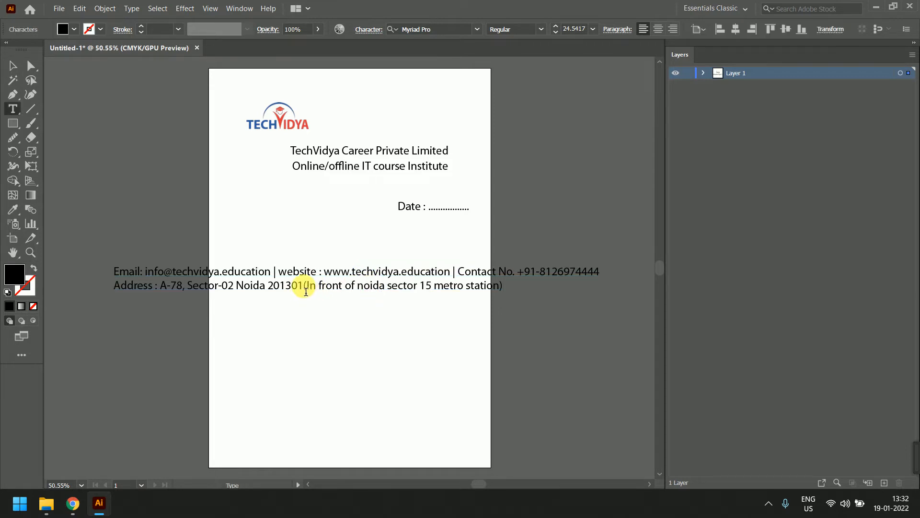
pyautogui.moveTo(305, 287); pyautogui.dragTo(538, 302)
pyautogui.press('BackSpace')
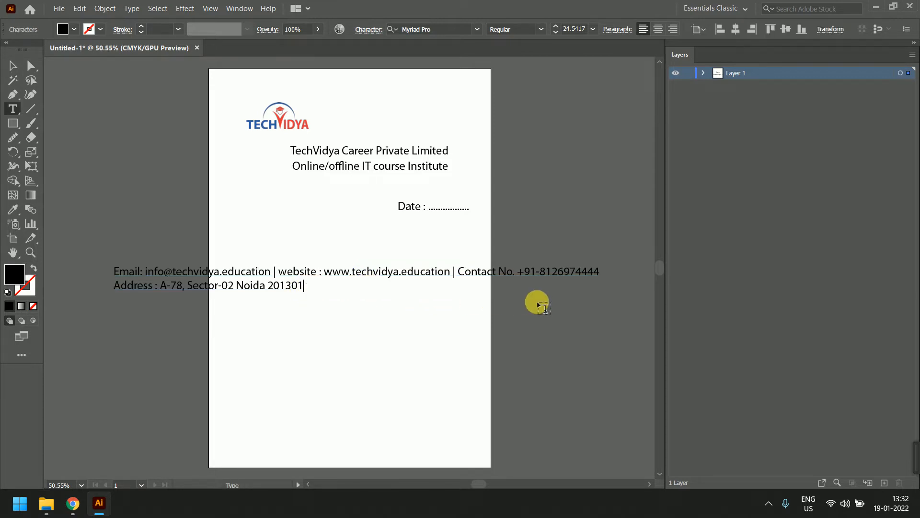
pyautogui.press('BackSpace')
pyautogui.write('1')
pyautogui.click(12, 66)
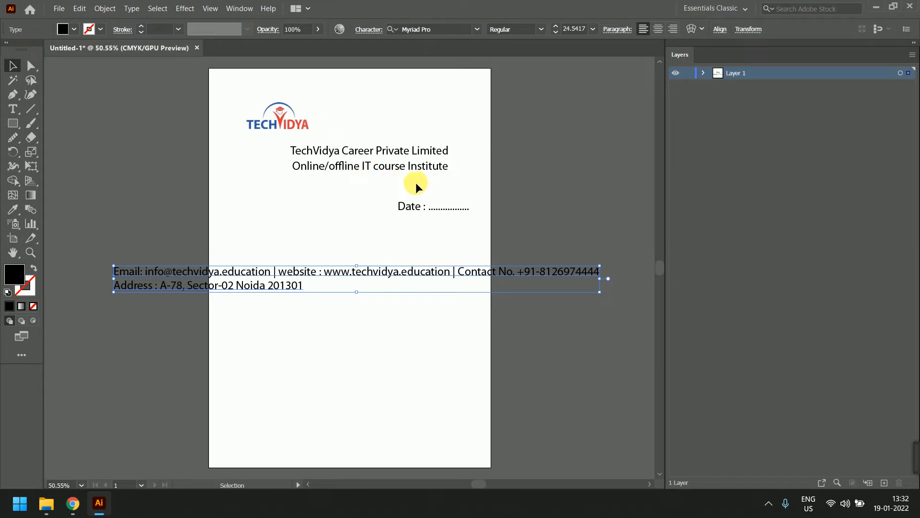
# Centre-align both footer lines after briefly trying right alignment
pyautogui.click(252, 286)
pyautogui.doubleClick(251, 286)
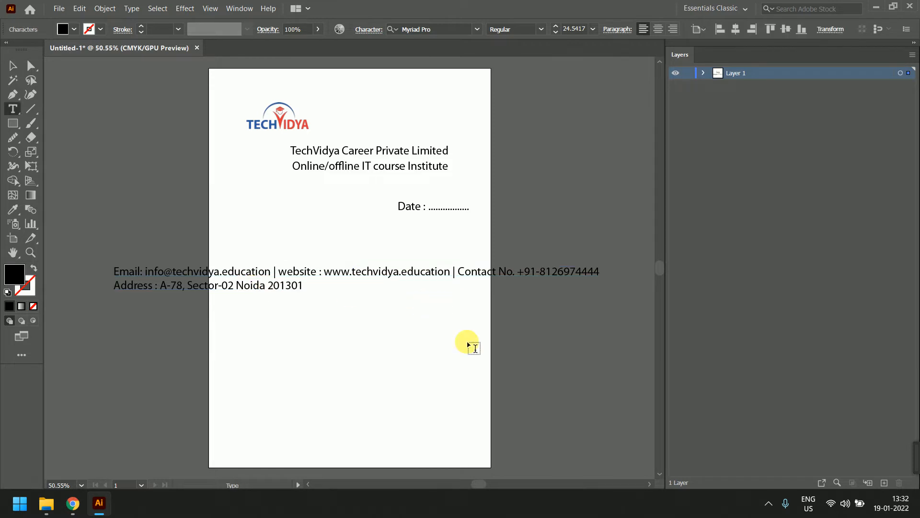
pyautogui.moveTo(115, 275); pyautogui.dragTo(315, 293)
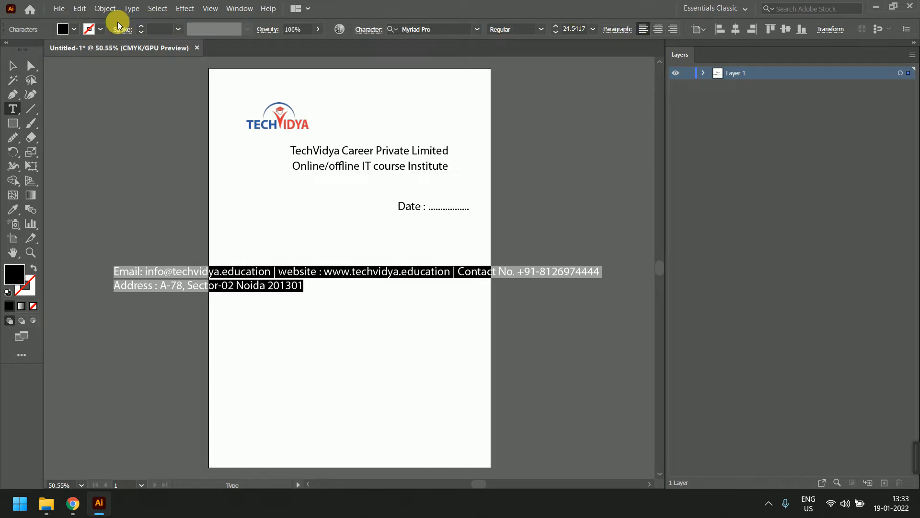
pyautogui.click(659, 29)
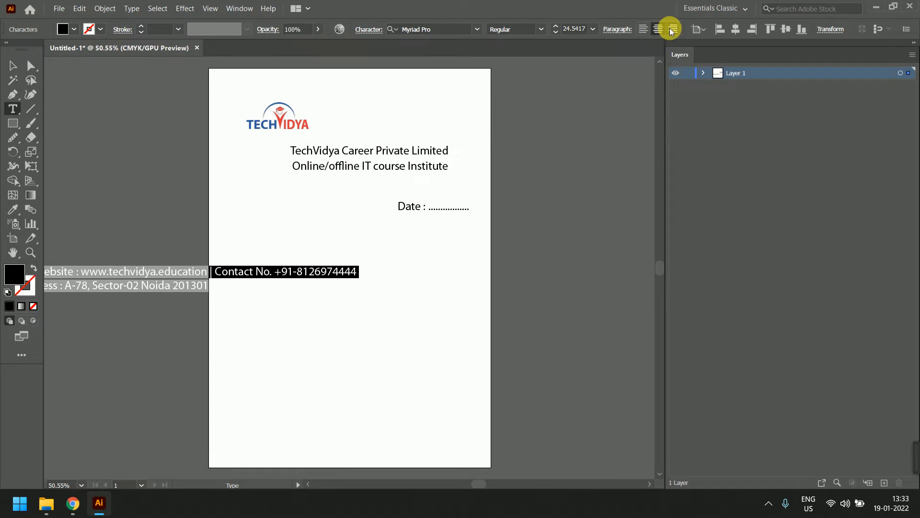
pyautogui.click(670, 28)
pyautogui.click(660, 29)
# Move the footer text block down to the bottom of the page
pyautogui.click(13, 66)
pyautogui.moveTo(205, 287); pyautogui.dragTo(411, 450)
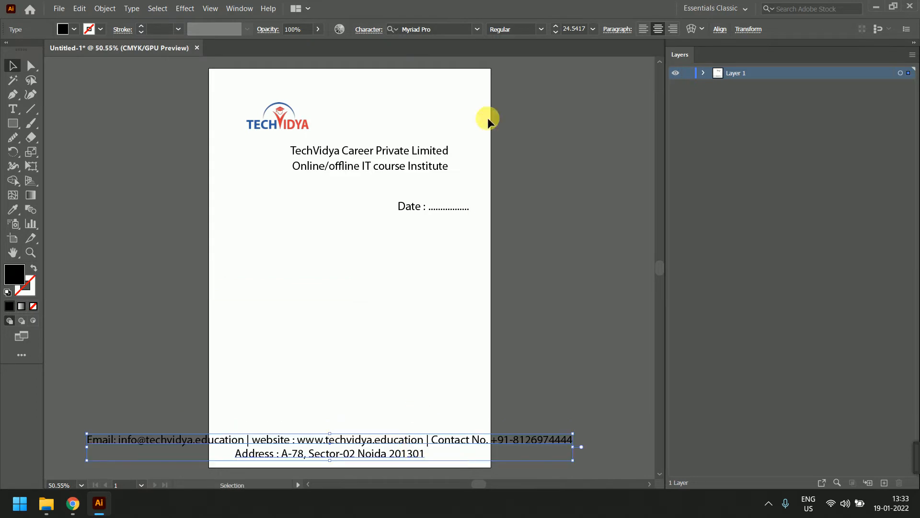
pyautogui.click(568, 36)
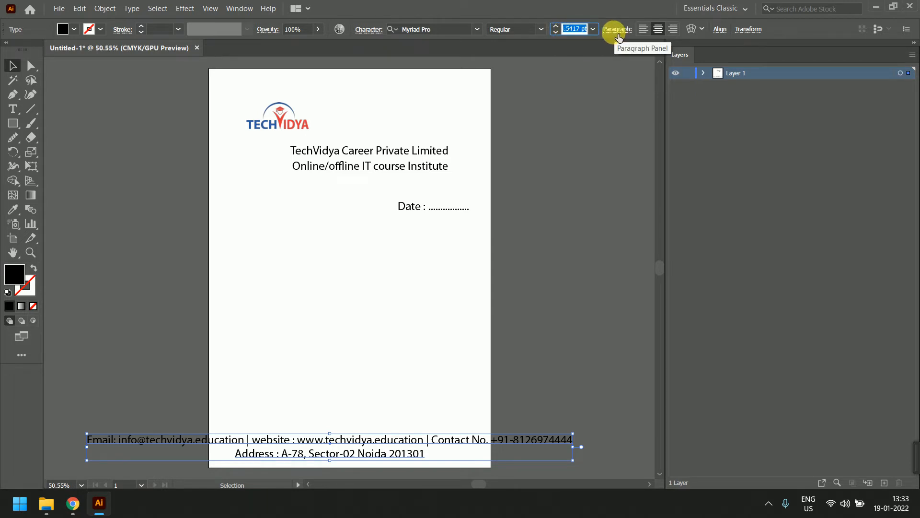
pyautogui.moveTo(72, 505)
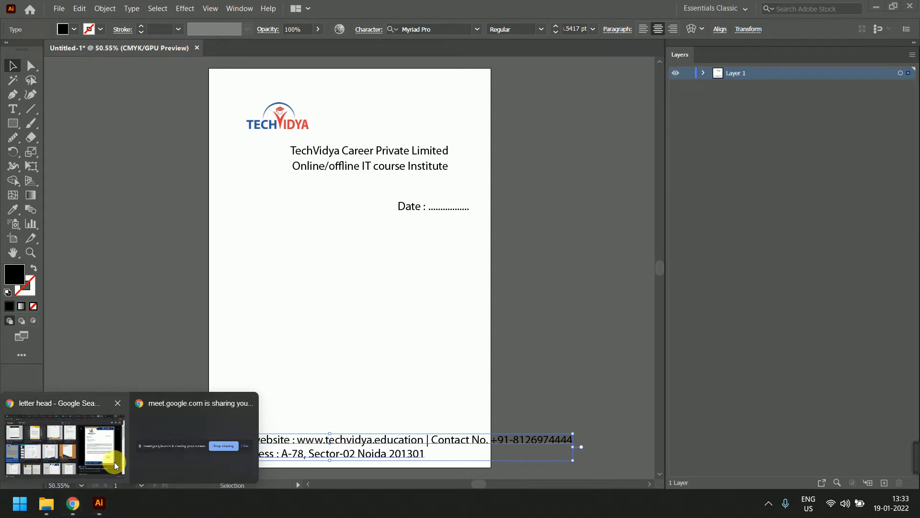
pyautogui.click(115, 467)
pyautogui.click(660, 5)
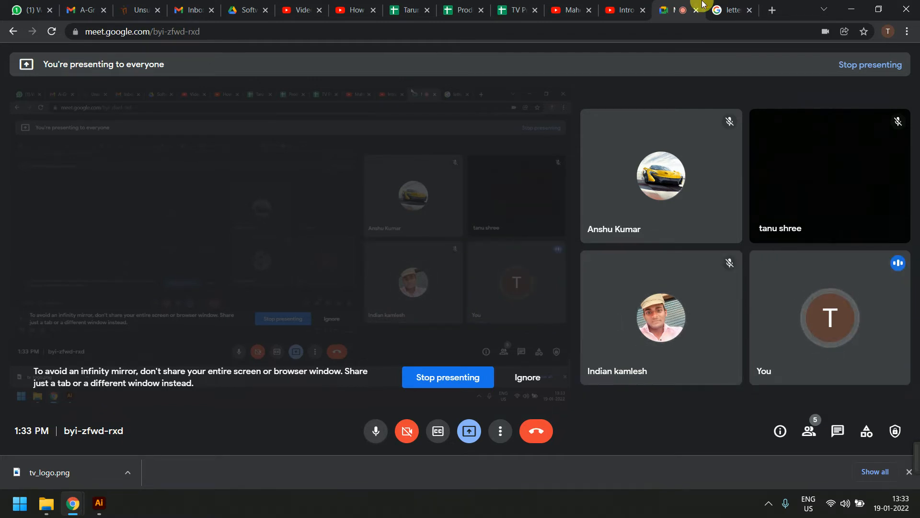
pyautogui.click(2, 4)
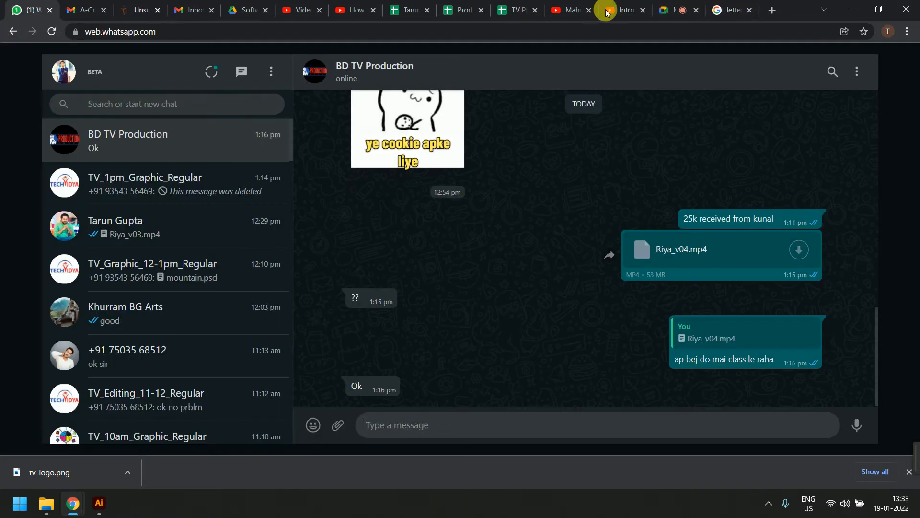
pyautogui.click(846, 5)
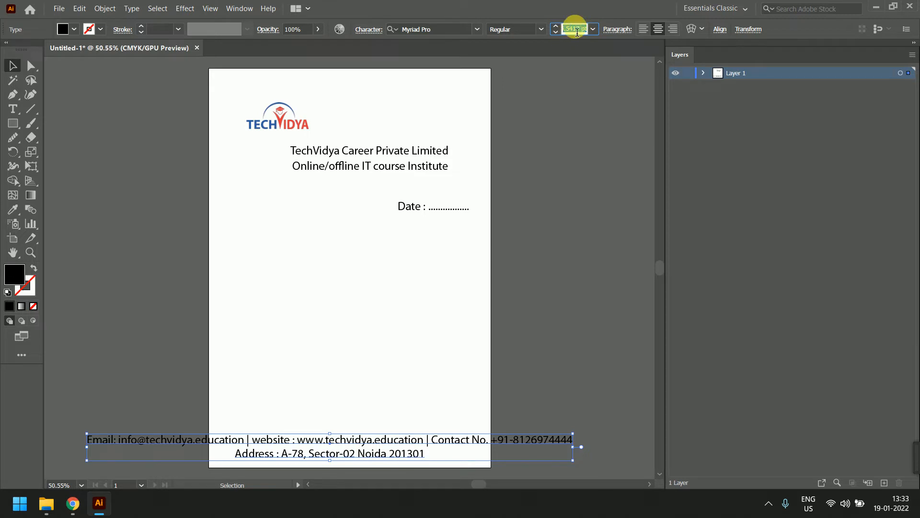
# Reduce the two-line contact footer to 12 pt
pyautogui.moveTo(580, 32); pyautogui.dragTo(533, 33)
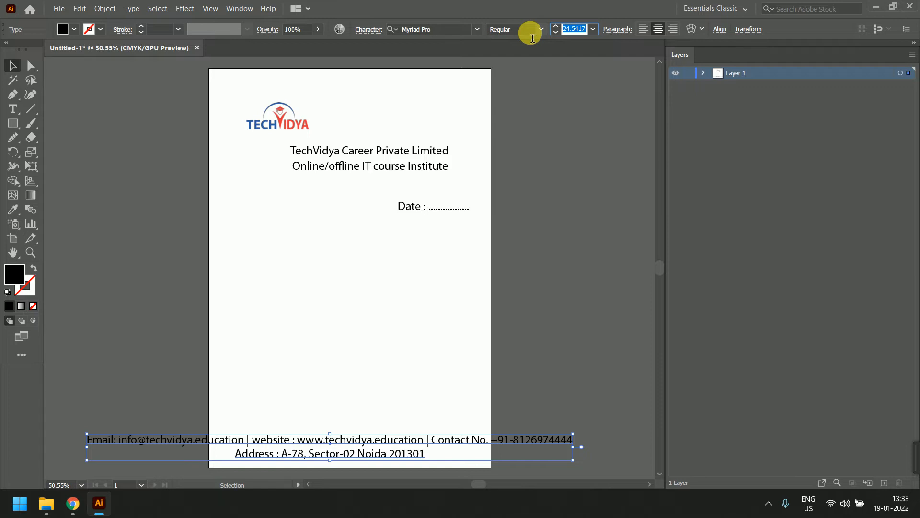
pyautogui.write('12')
pyautogui.press('Return')
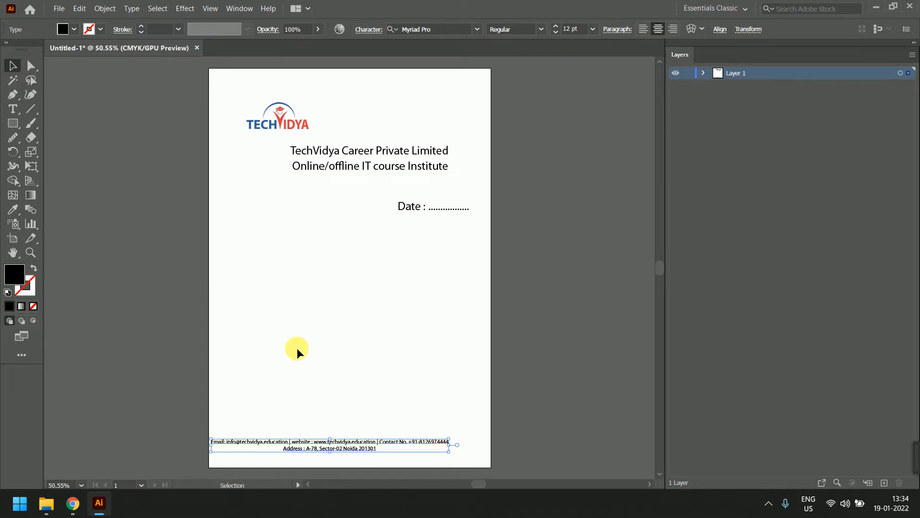
# Re-centre the smaller footer along the bottom edge of the page and deselect it
pyautogui.scroll(-2, 479, 364)
pyautogui.moveTo(422, 397); pyautogui.dragTo(442, 406)
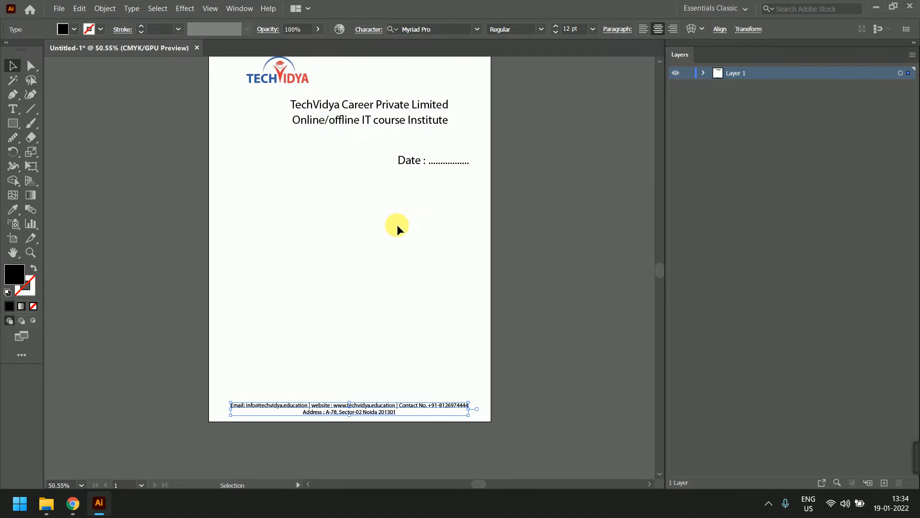
pyautogui.click(293, 422)
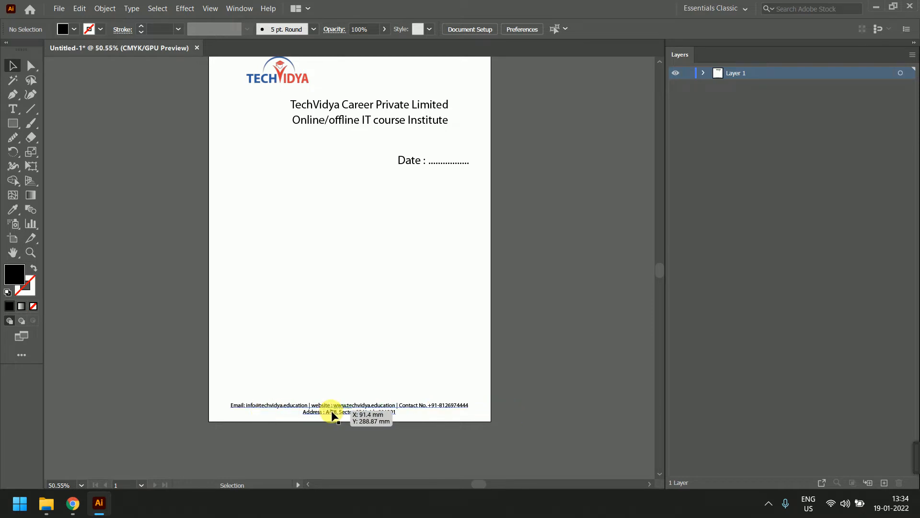
pyautogui.moveTo(337, 412); pyautogui.dragTo(334, 411)
pyautogui.click(450, 468)
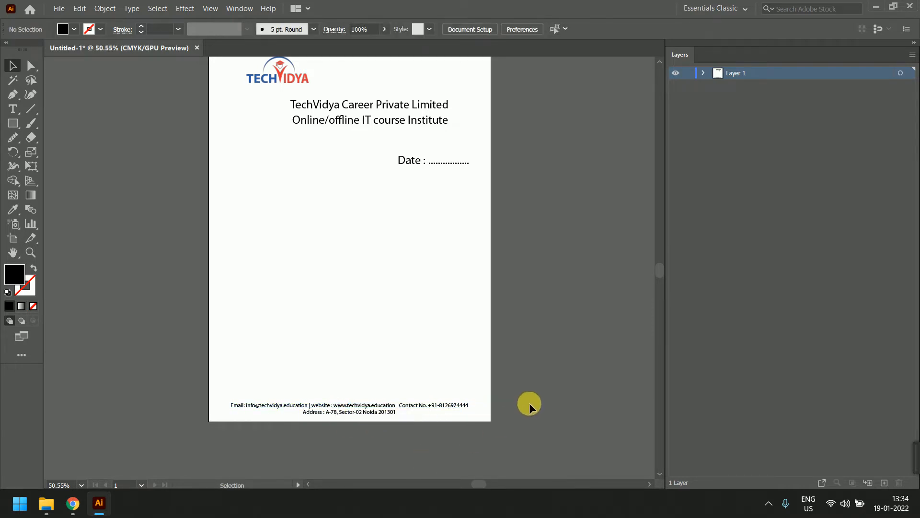
pyautogui.scroll(3, 434, 396)
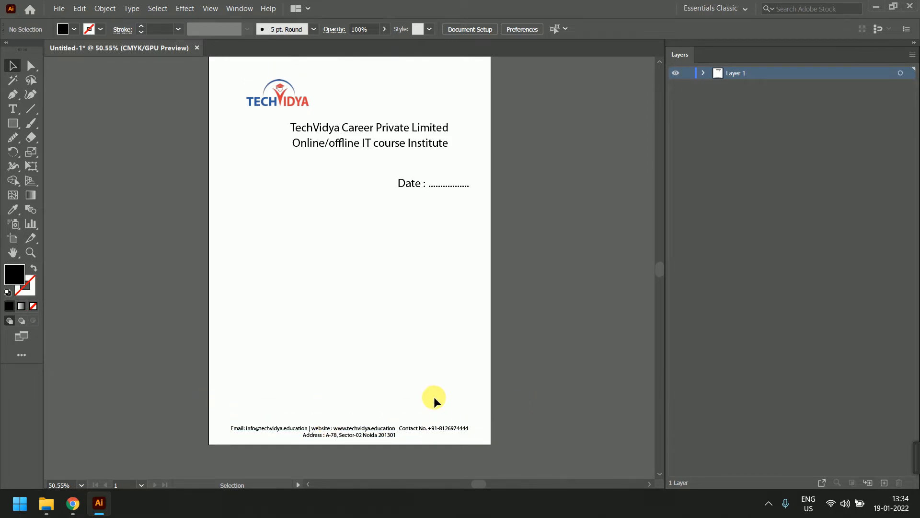
pyautogui.scroll(-1, 434, 388)
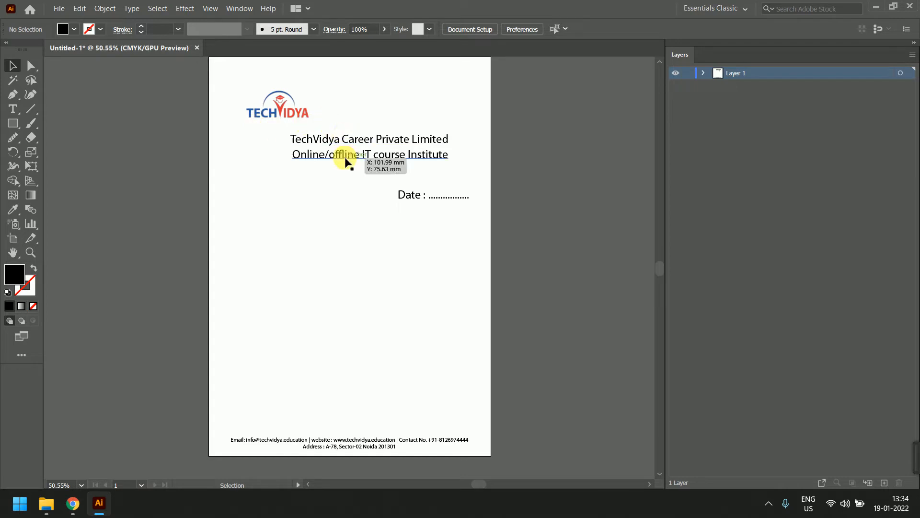
# Drag the TechVidya logo from the top-left corner to the top centre of the artboard
pyautogui.click(303, 112)
pyautogui.moveTo(303, 112); pyautogui.dragTo(372, 89)
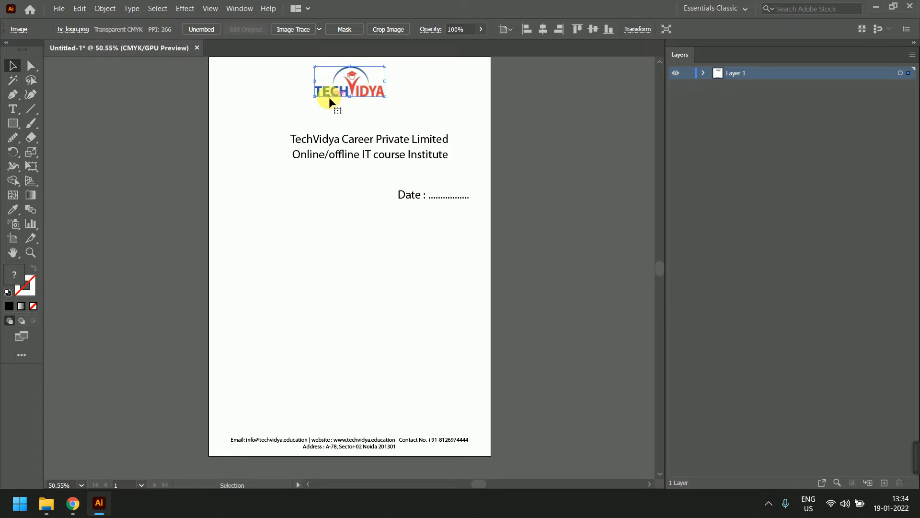
pyautogui.click(364, 143)
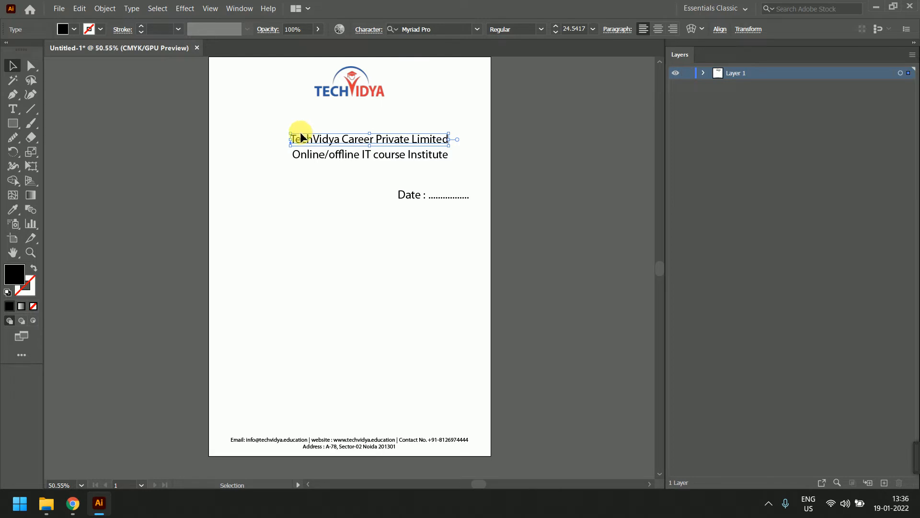
# Move the company name up under the logo and the tagline just below it
pyautogui.moveTo(301, 137)
pyautogui.mouseDown()
pyautogui.moveTo(305, 156)
pyautogui.moveTo(305, 140)
pyautogui.mouseUp()
pyautogui.moveTo(410, 142); pyautogui.dragTo(364, 107)
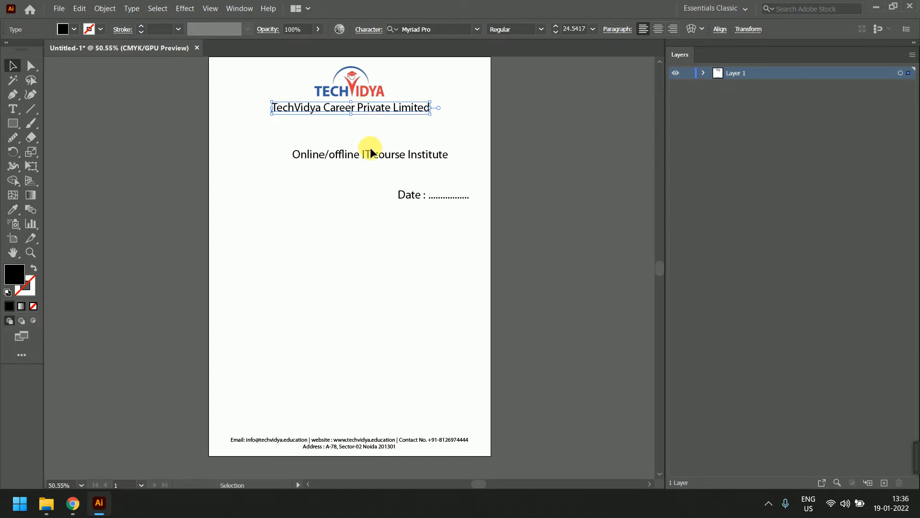
pyautogui.moveTo(371, 150); pyautogui.dragTo(360, 127)
pyautogui.click(430, 208)
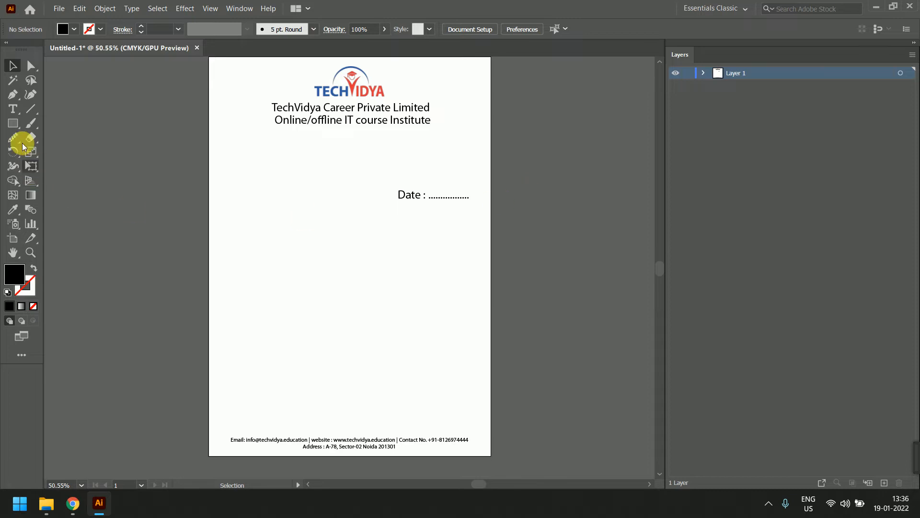
# Draw a trial vertical line and show the rulers in inches
pyautogui.click(28, 112)
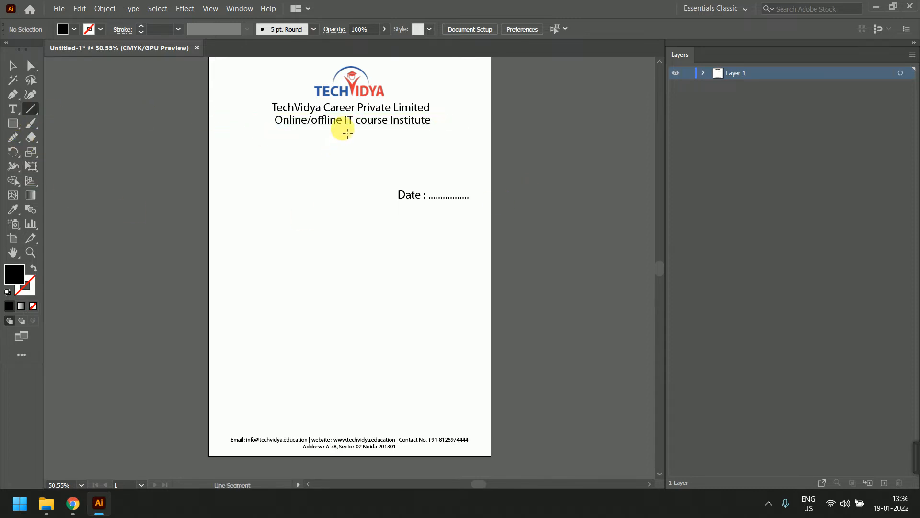
pyautogui.moveTo(342, 127)
pyautogui.mouseDown()
pyautogui.moveTo(335, 362)
pyautogui.moveTo(363, 439)
pyautogui.mouseUp()
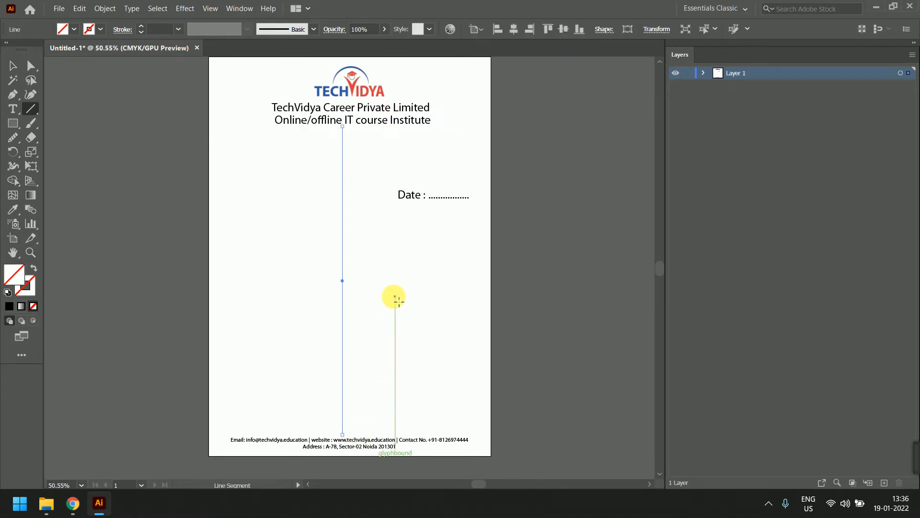
pyautogui.hotkey('ctrl', 'r')
pyautogui.rightClick(460, 61)
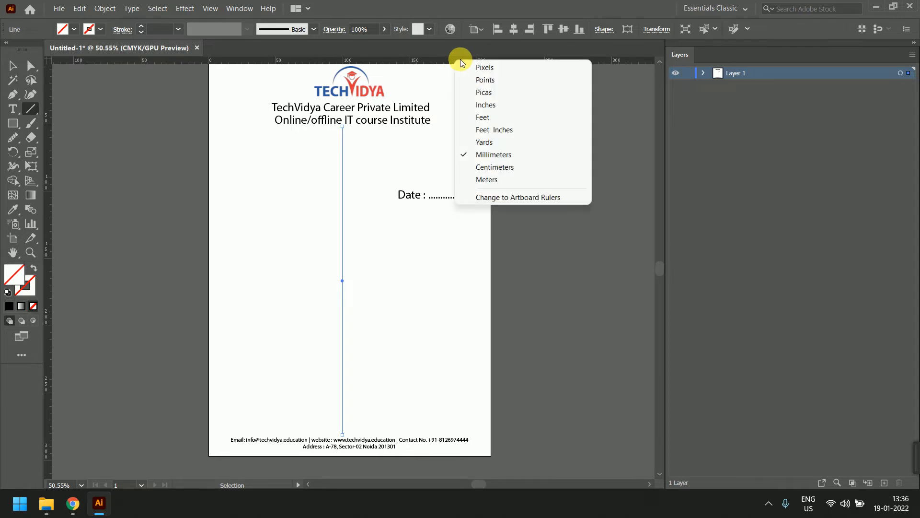
pyautogui.click(501, 104)
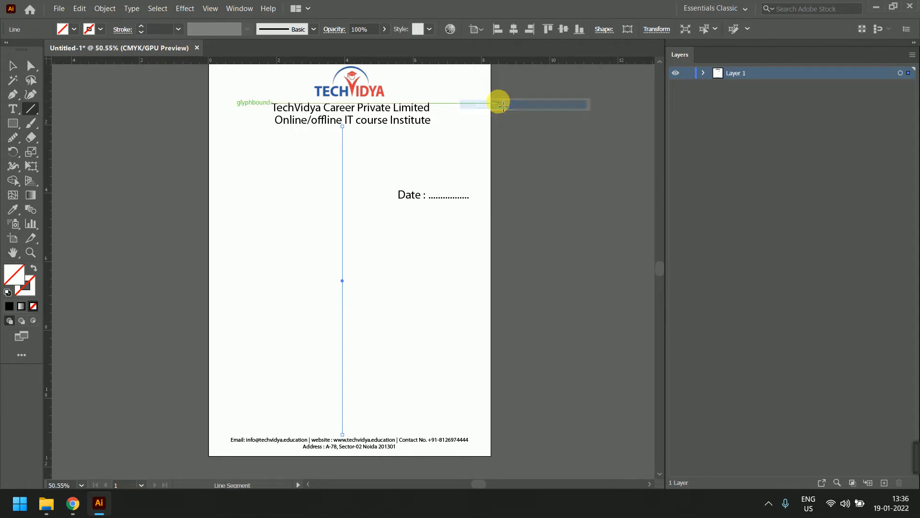
# Adjust, delete, redraw and finally delete the trial vertical line from header to footer
pyautogui.click(30, 65)
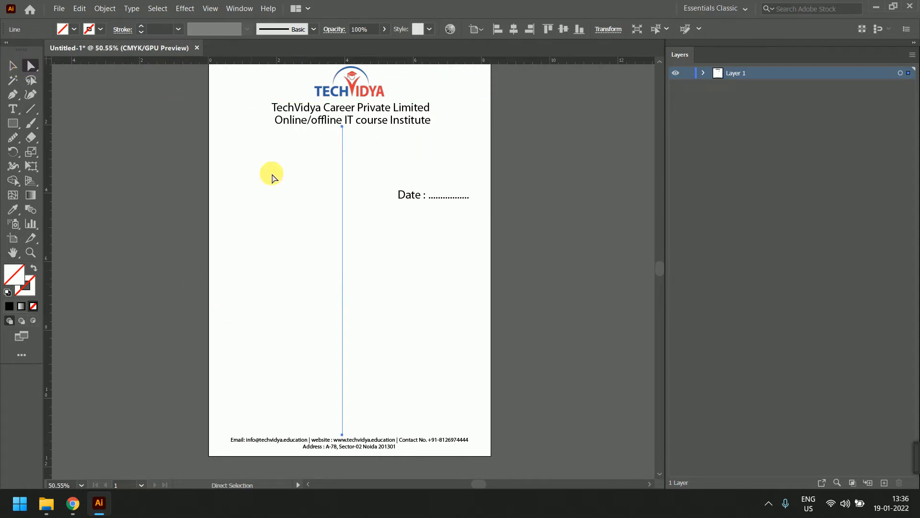
pyautogui.moveTo(342, 126); pyautogui.dragTo(344, 131)
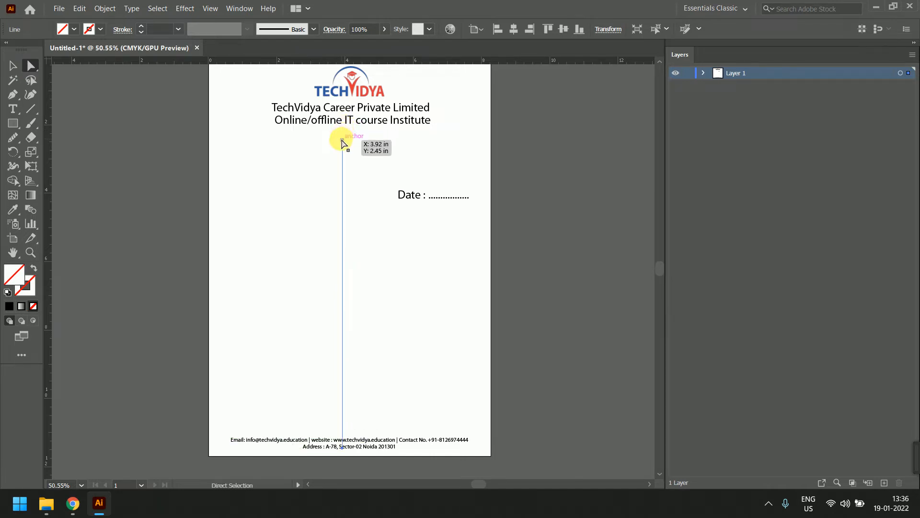
pyautogui.press('Delete')
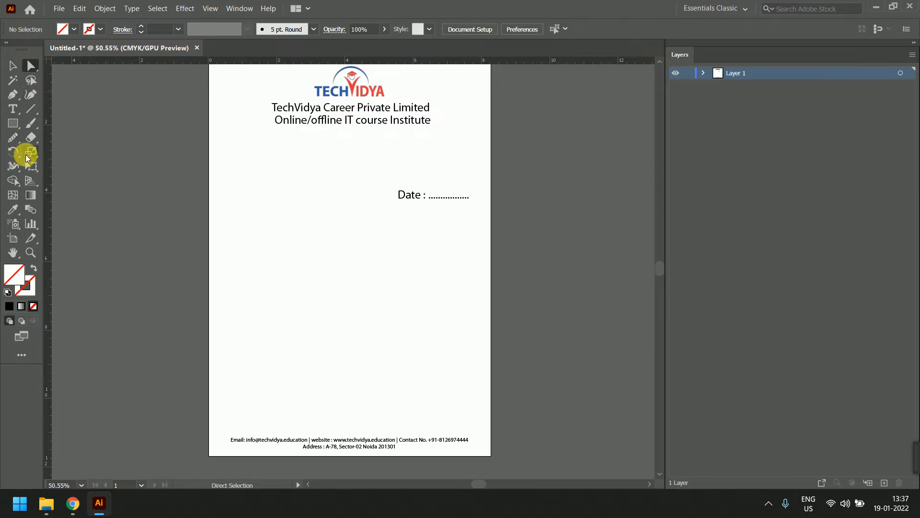
pyautogui.click(31, 109)
pyautogui.moveTo(352, 126); pyautogui.dragTo(360, 432)
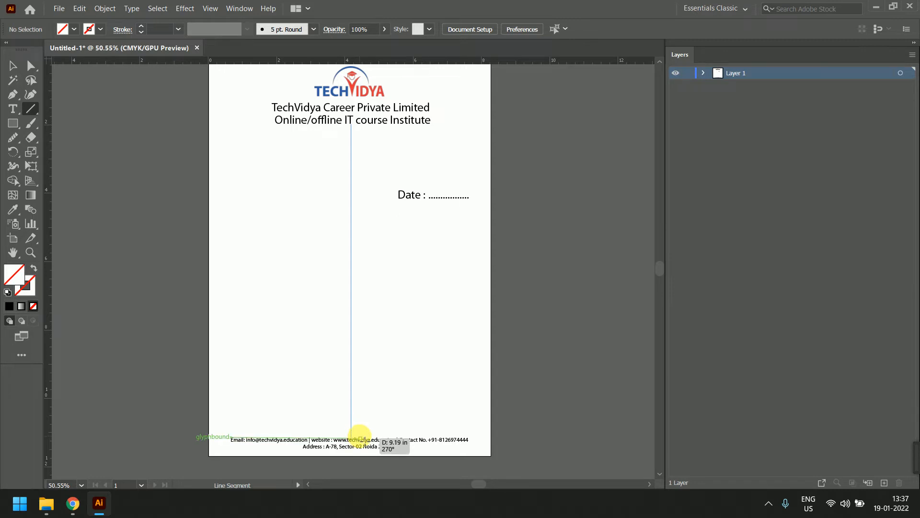
pyautogui.moveTo(359, 434); pyautogui.dragTo(359, 434)
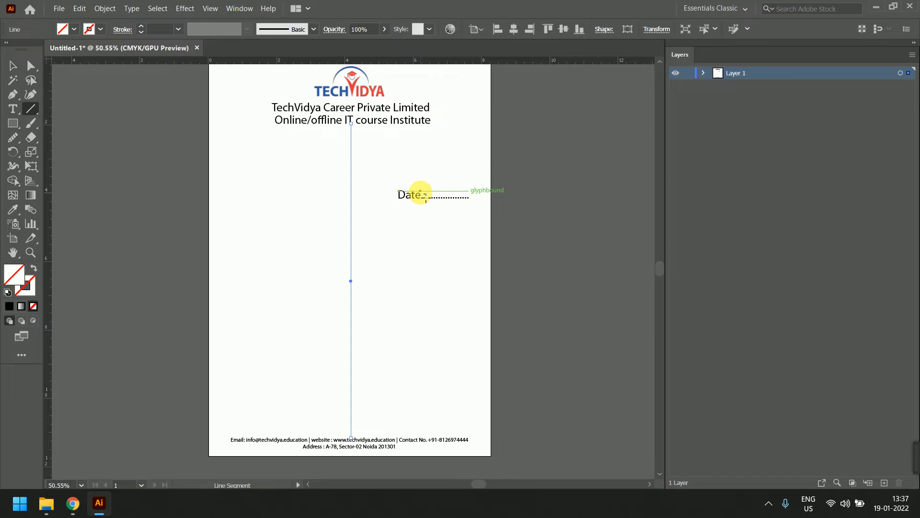
pyautogui.press('Delete')
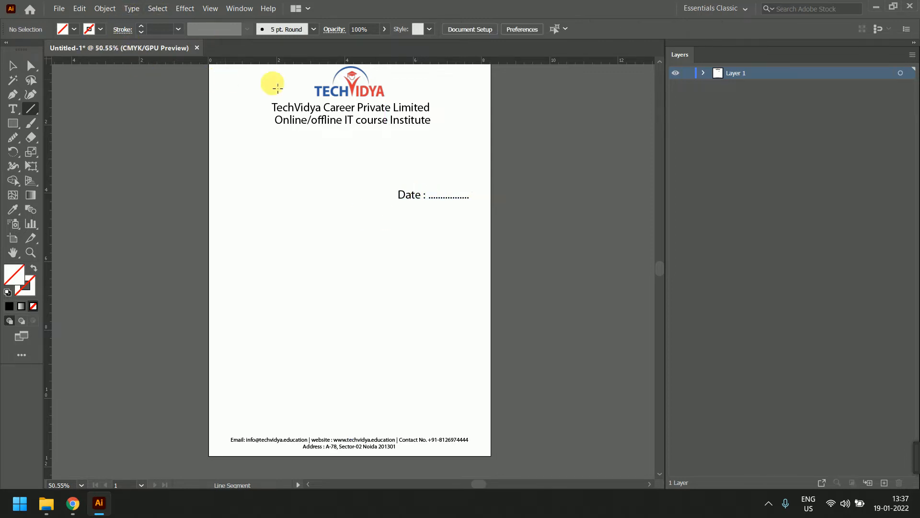
# Nudge the company name slightly and set it to 25 pt
pyautogui.click(12, 66)
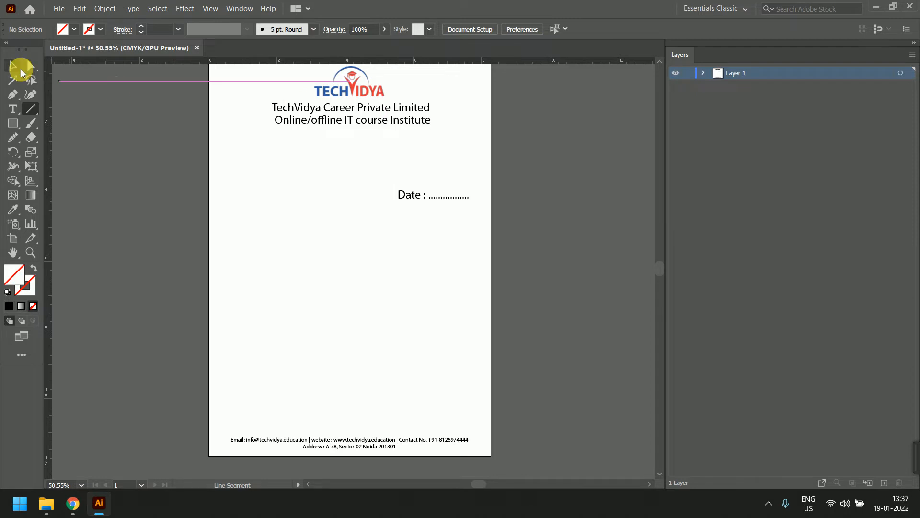
pyautogui.click(416, 115)
pyautogui.scroll(1, 485, 154)
pyautogui.click(363, 106)
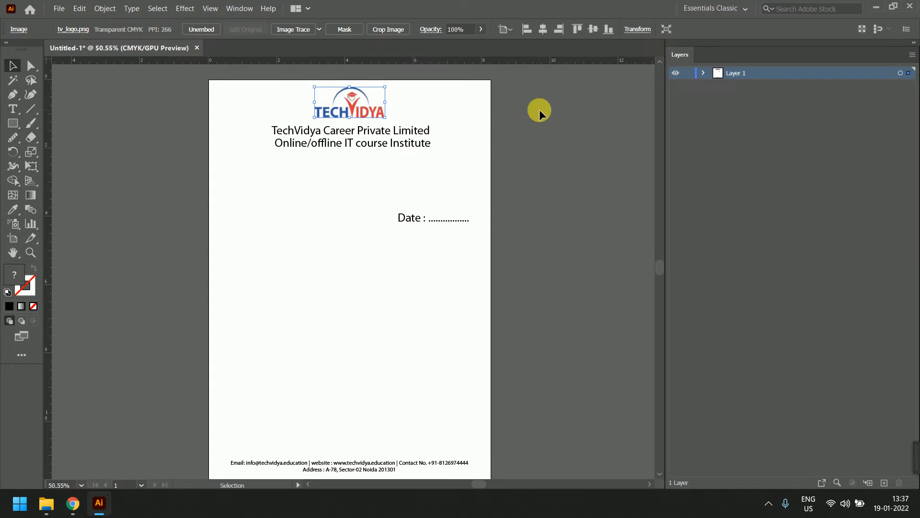
pyautogui.click(369, 130)
pyautogui.moveTo(366, 136); pyautogui.dragTo(370, 133)
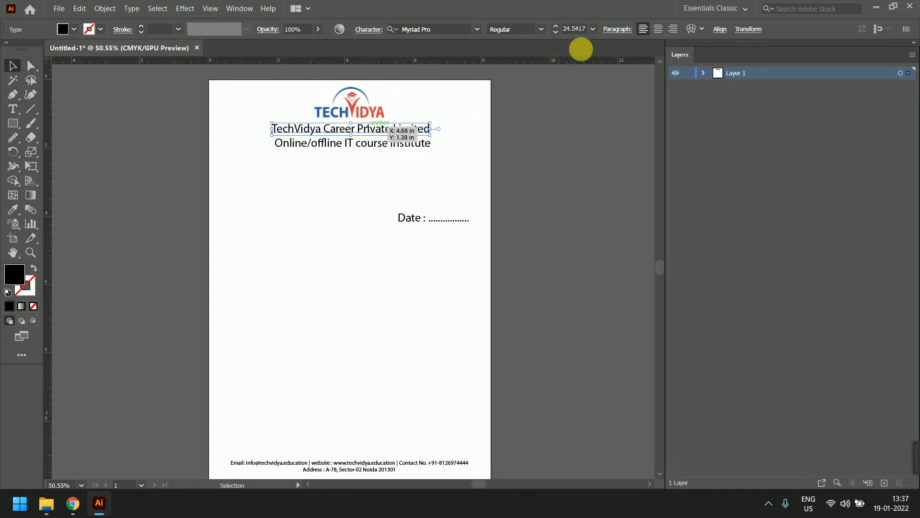
pyautogui.click(567, 35)
pyautogui.press('BackSpace')
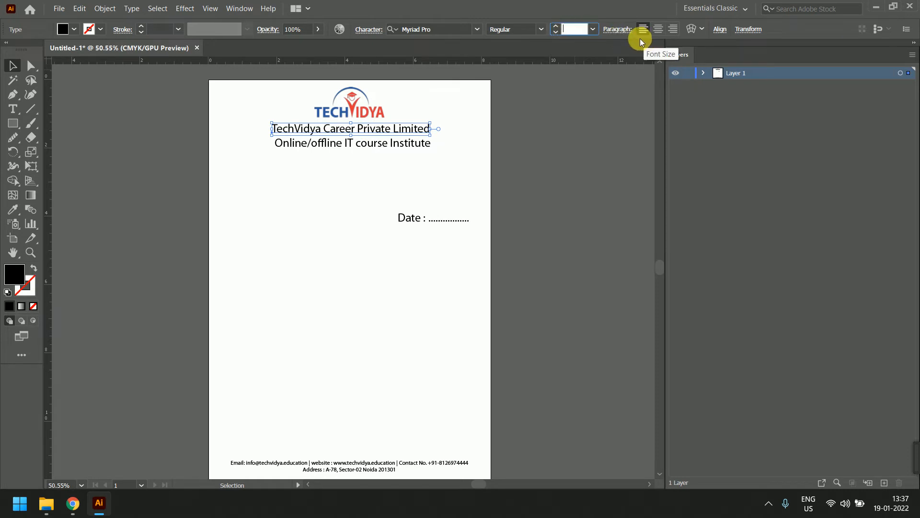
pyautogui.write('25')
pyautogui.press('Return')
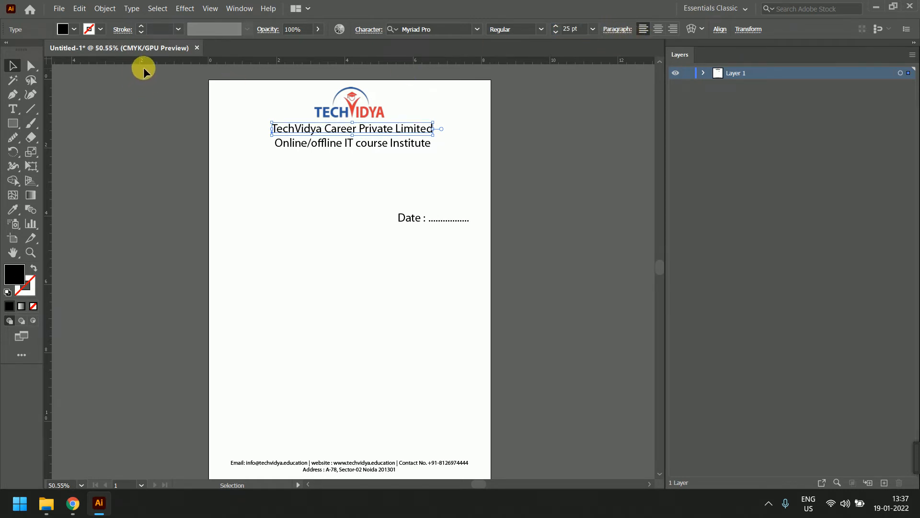
# Set the tagline to 14 pt and centre it under the company name
pyautogui.click(365, 145)
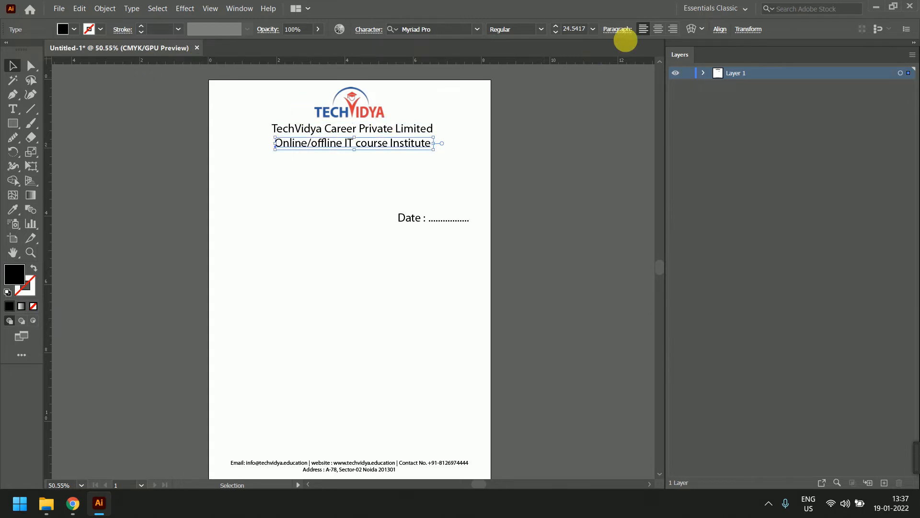
pyautogui.click(566, 34)
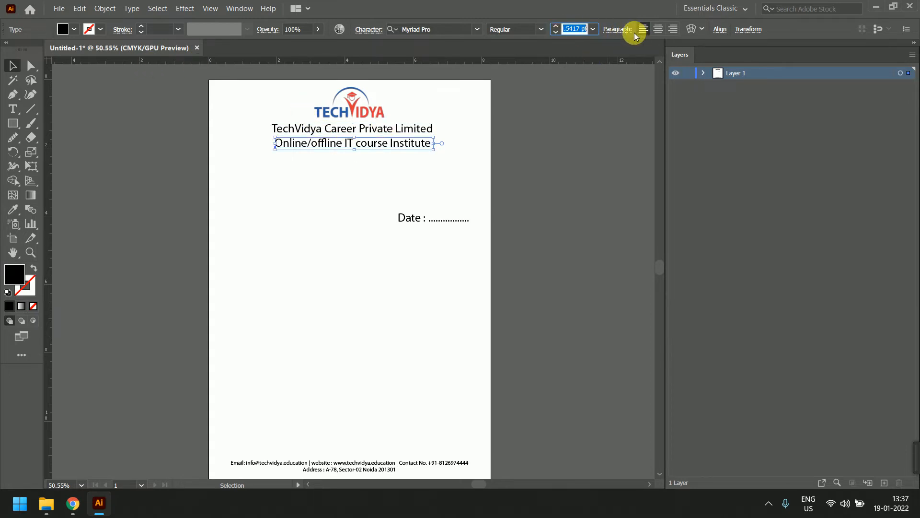
pyautogui.press('BackSpace')
pyautogui.write('14')
pyautogui.press('Return')
pyautogui.press('.')
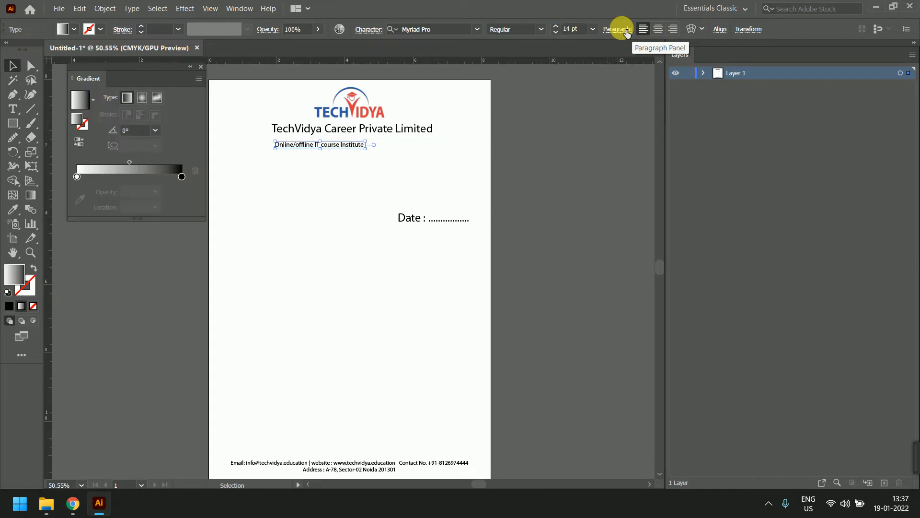
pyautogui.click(430, 159)
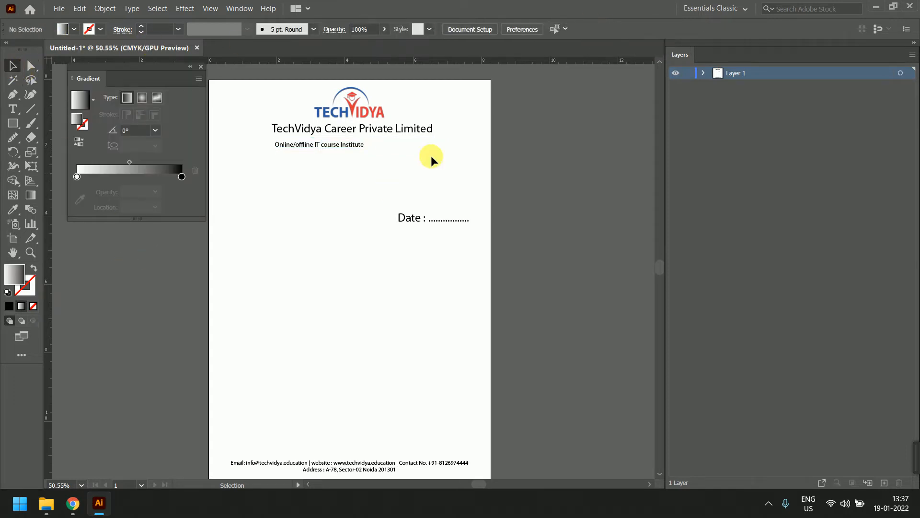
pyautogui.moveTo(353, 145)
pyautogui.mouseDown()
pyautogui.moveTo(383, 149)
pyautogui.moveTo(361, 142)
pyautogui.mouseUp()
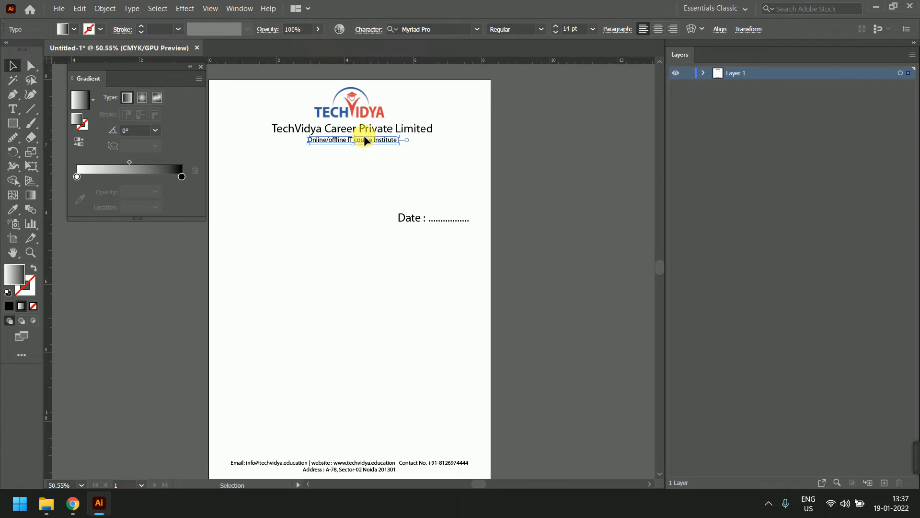
pyautogui.click(531, 138)
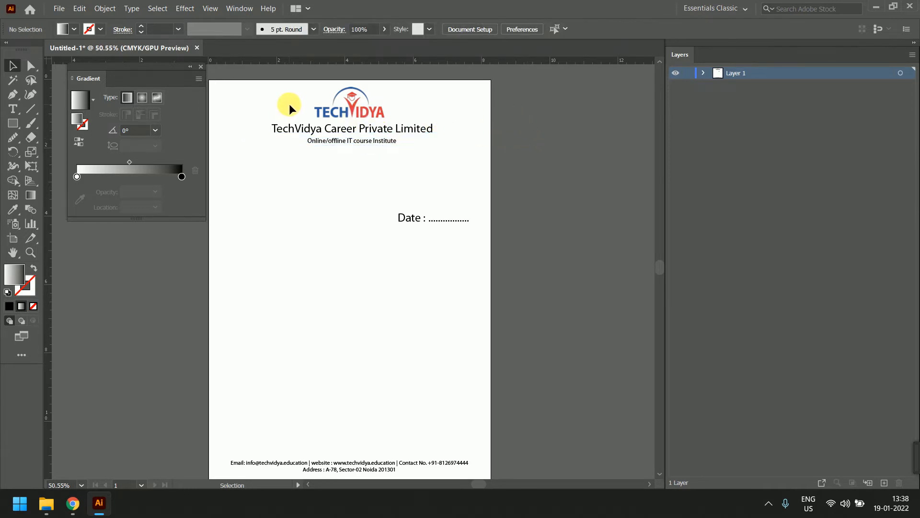
# Resize the Date line to 12 pt and move it to the upper left below the tagline
pyautogui.click(201, 66)
pyautogui.click(402, 218)
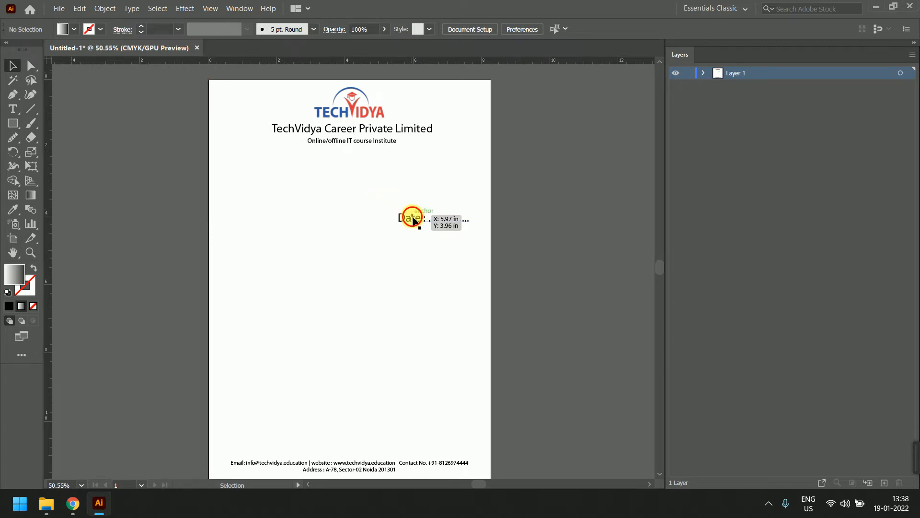
pyautogui.doubleClick(565, 36)
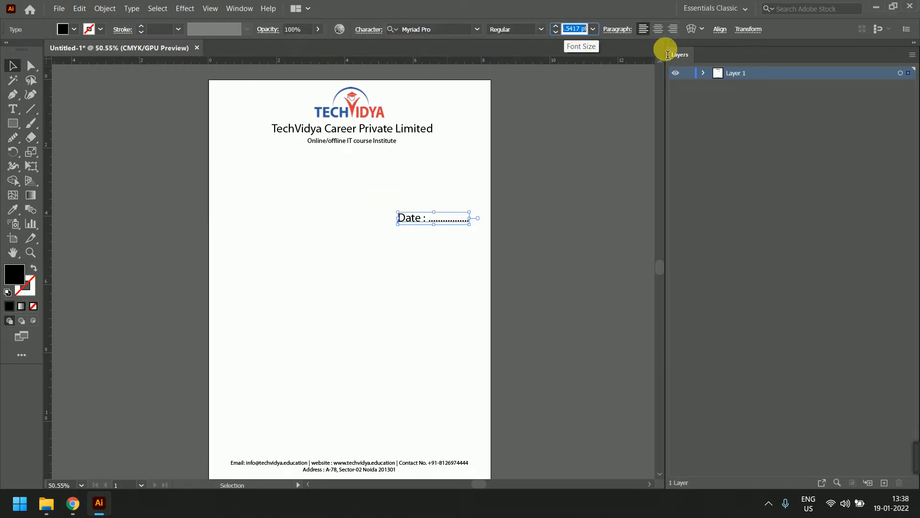
pyautogui.press('BackSpace')
pyautogui.write('12')
pyautogui.press('Return')
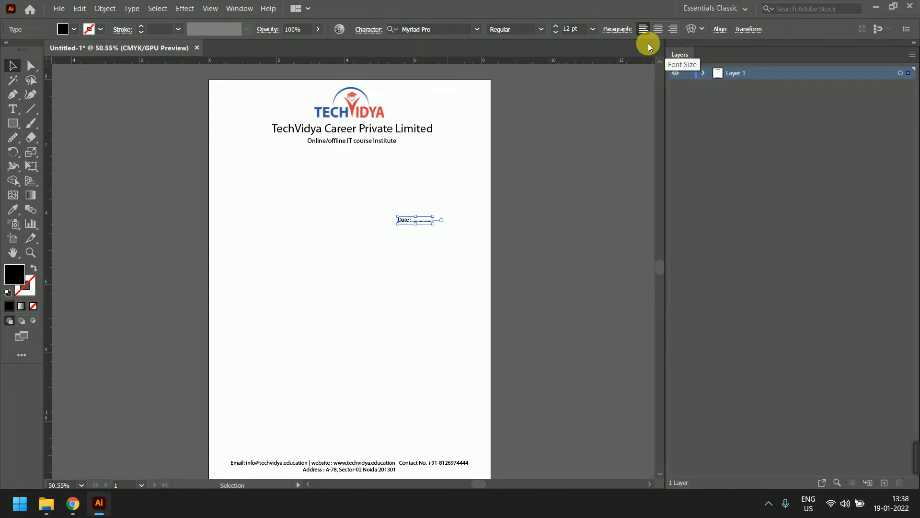
pyautogui.click(508, 197)
pyautogui.moveTo(404, 219); pyautogui.dragTo(235, 153)
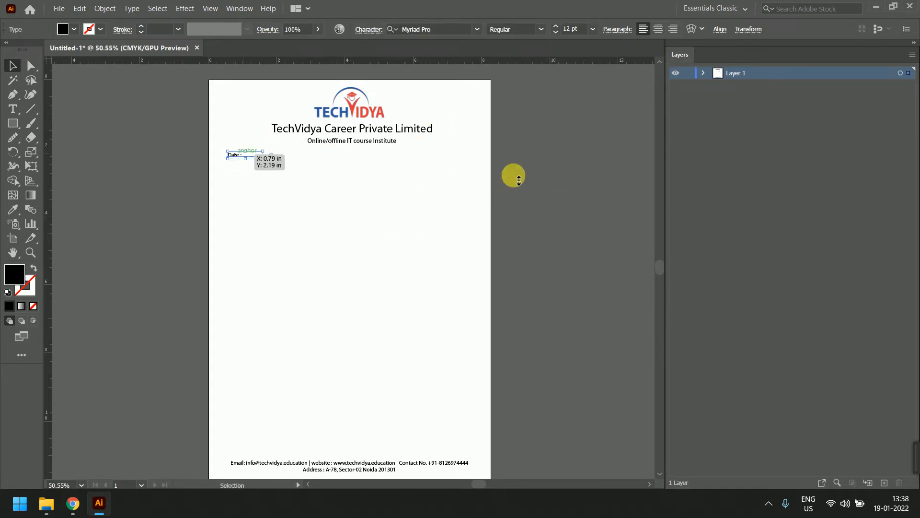
pyautogui.click(548, 160)
pyautogui.scroll(-1, 546, 148)
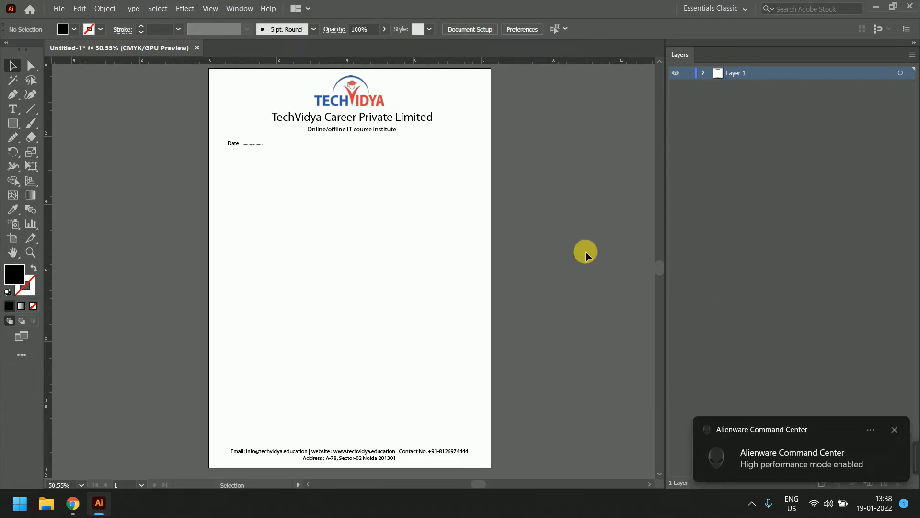
# Give the company name a 0.25 pt outline after trying 3 pt
pyautogui.click(357, 119)
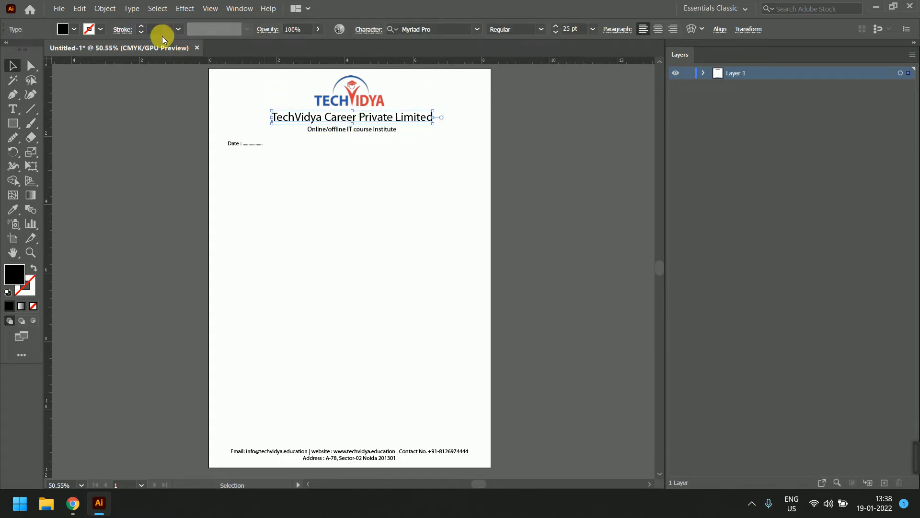
pyautogui.click(179, 29)
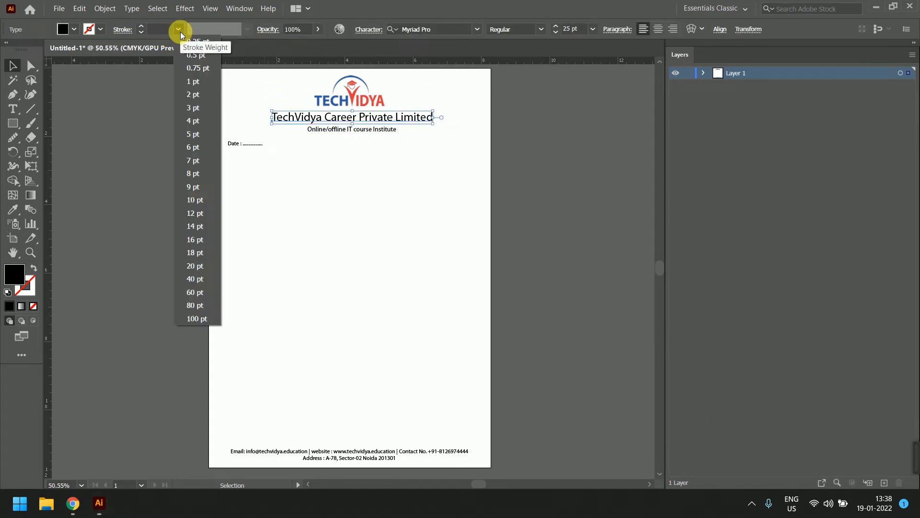
pyautogui.click(190, 106)
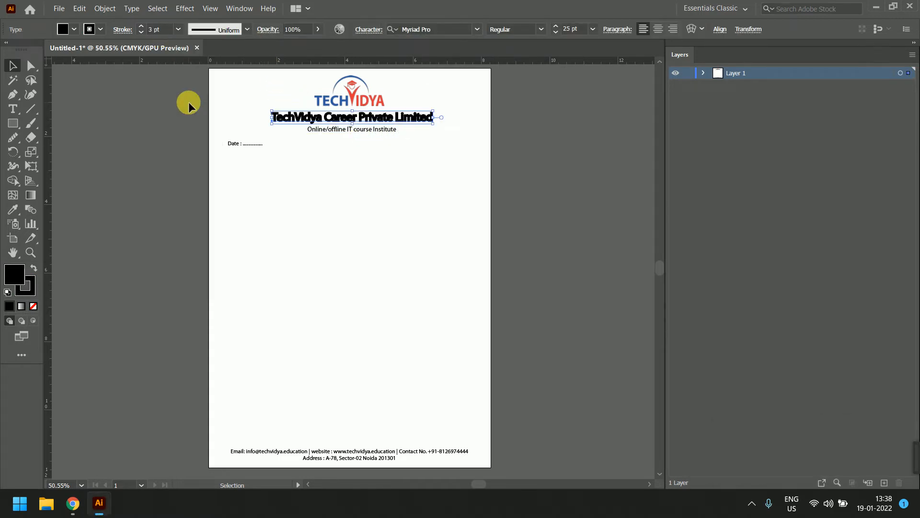
pyautogui.click(179, 29)
pyautogui.click(194, 42)
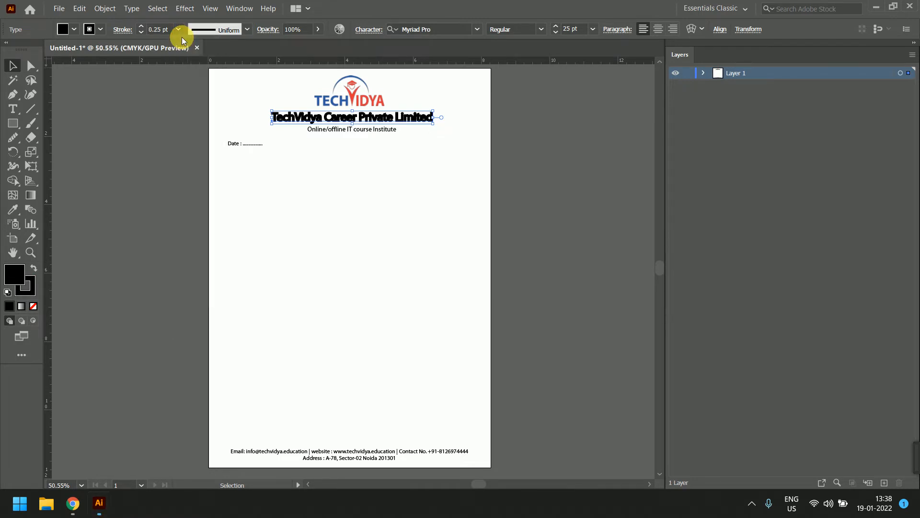
# Explore the title's stroke settings, width profiles and opacity, and show its Character settings
pyautogui.click(126, 31)
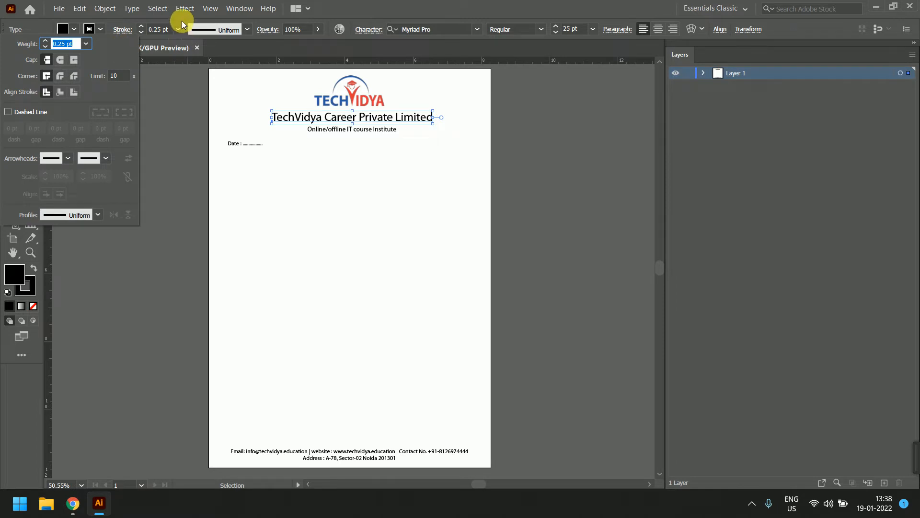
pyautogui.click(247, 30)
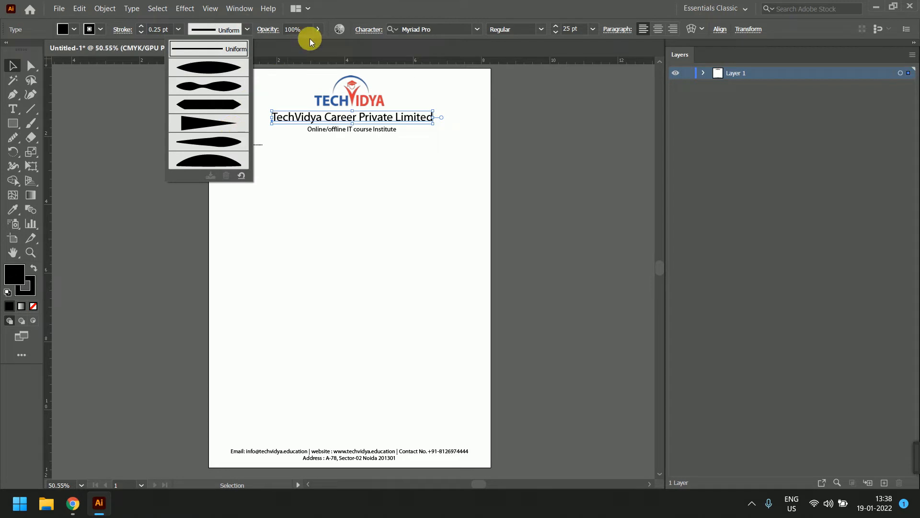
pyautogui.click(318, 30)
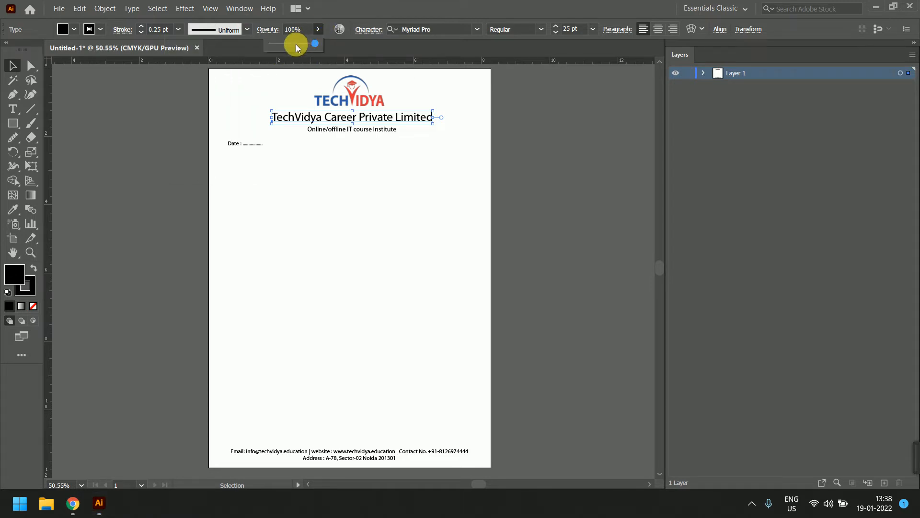
pyautogui.moveTo(295, 44); pyautogui.dragTo(338, 41)
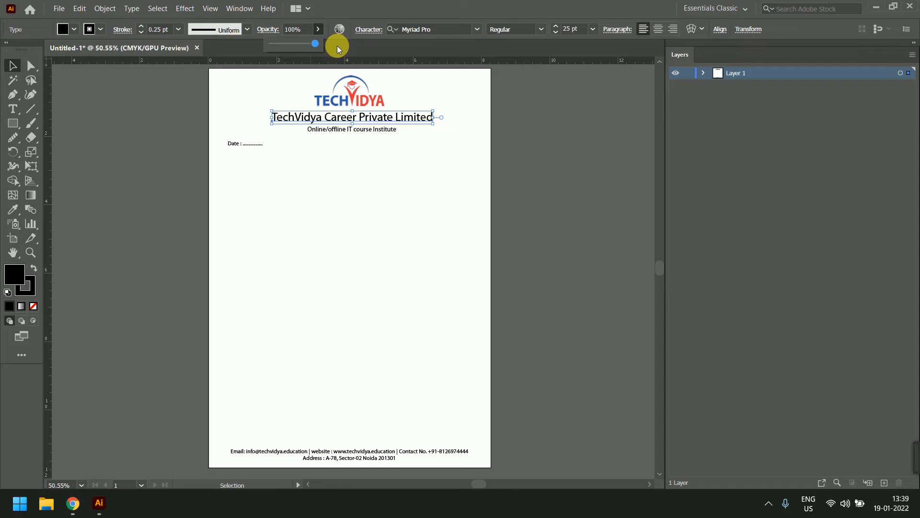
pyautogui.click(369, 30)
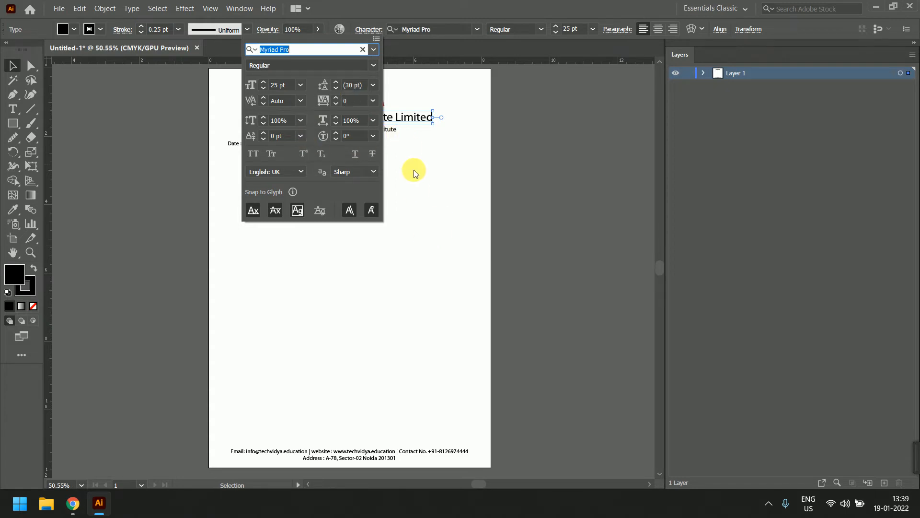
# Apply the A Love of Thunder font to the company name
pyautogui.click(428, 42)
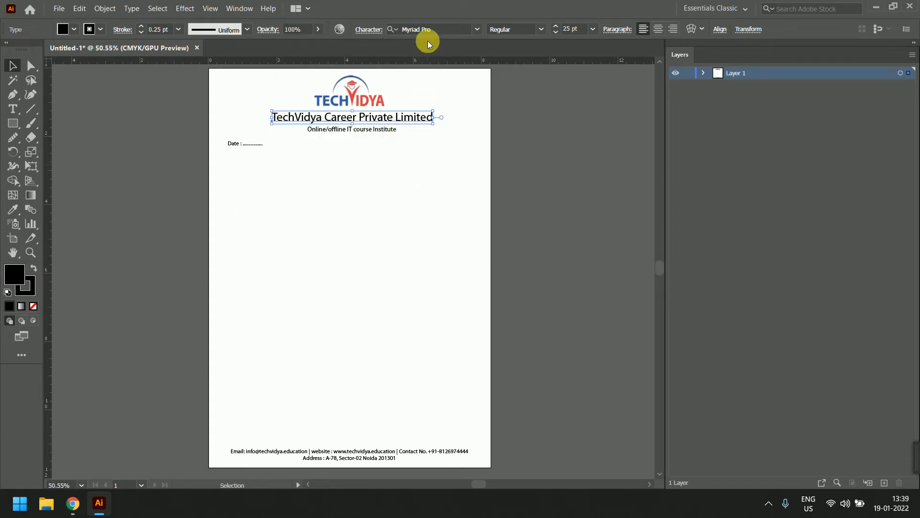
pyautogui.click(477, 28)
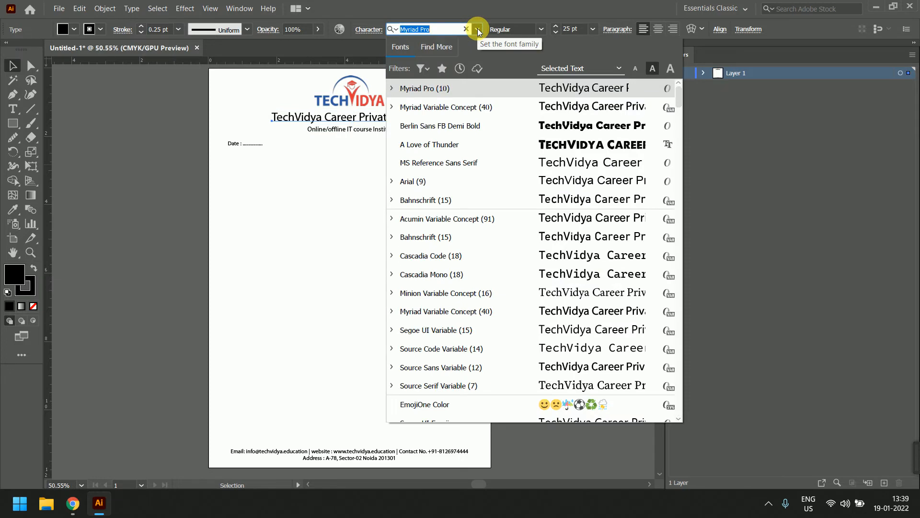
pyautogui.click(468, 143)
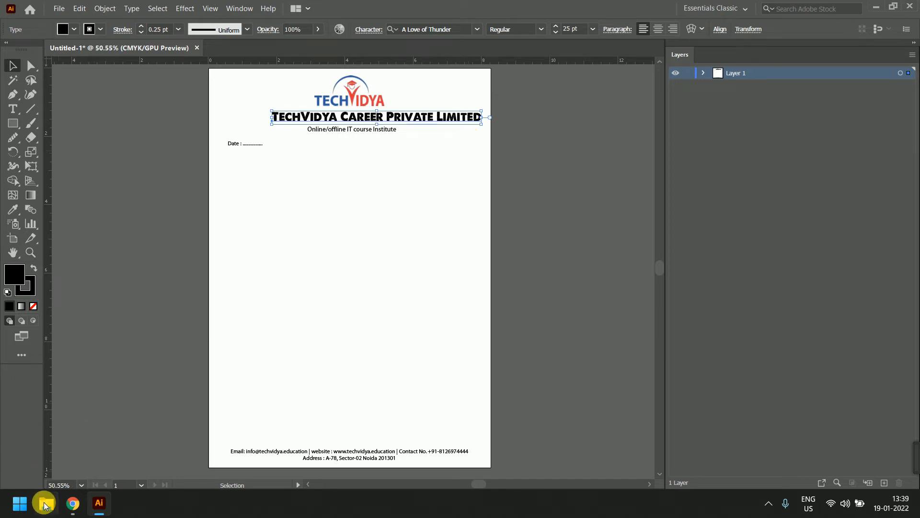
pyautogui.click(71, 502)
# Search Google for 'font download free' and open the 1001 Free Fonts website
pyautogui.click(85, 466)
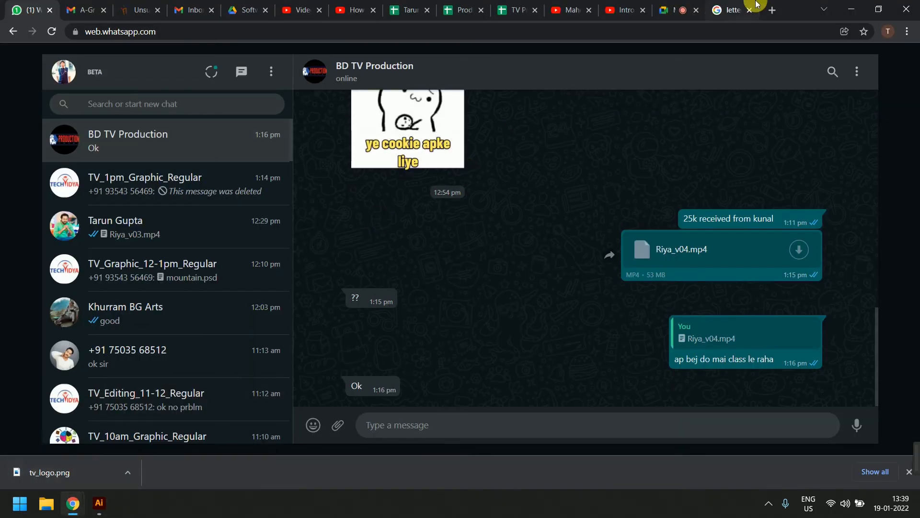
pyautogui.click(733, 7)
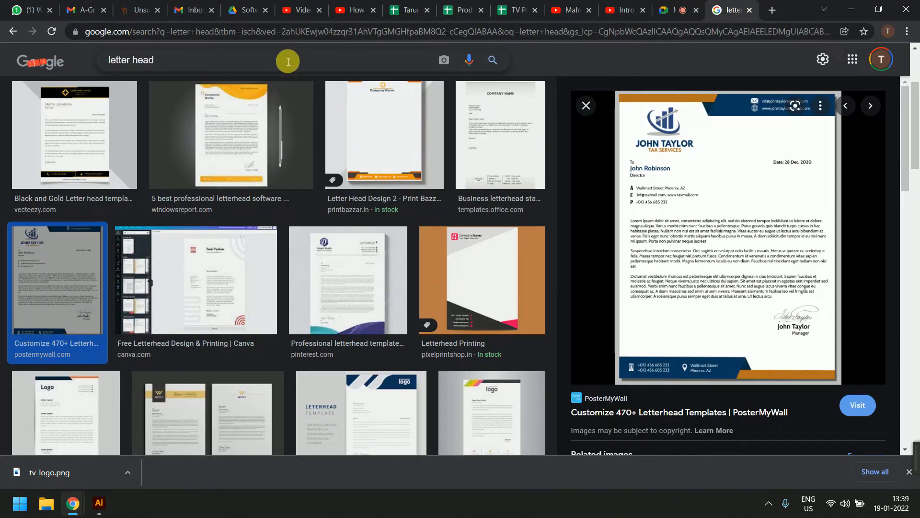
pyautogui.click(288, 60)
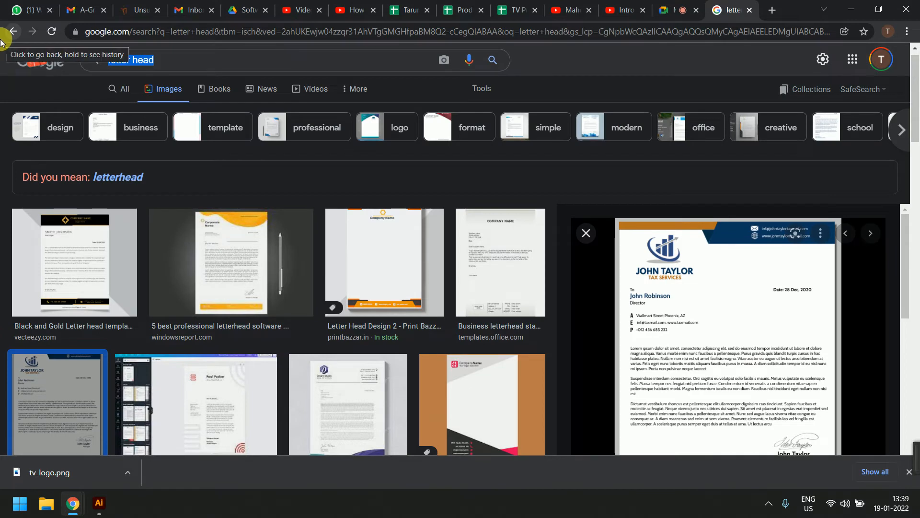
pyautogui.write('font download')
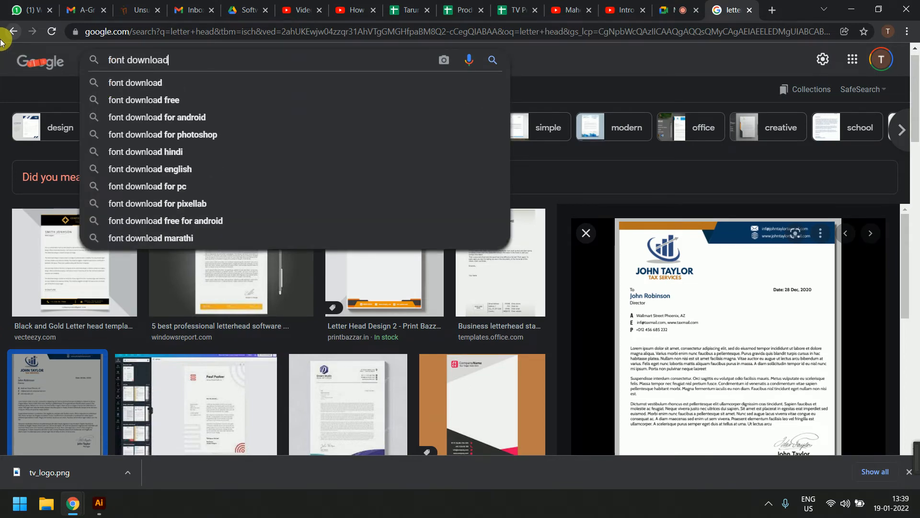
pyautogui.press('Down')
pyautogui.press('Down')
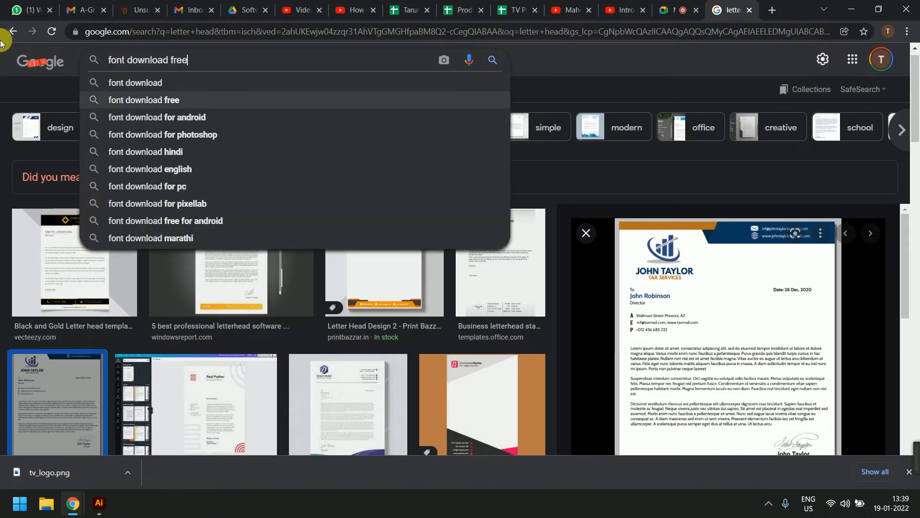
pyautogui.press('Return')
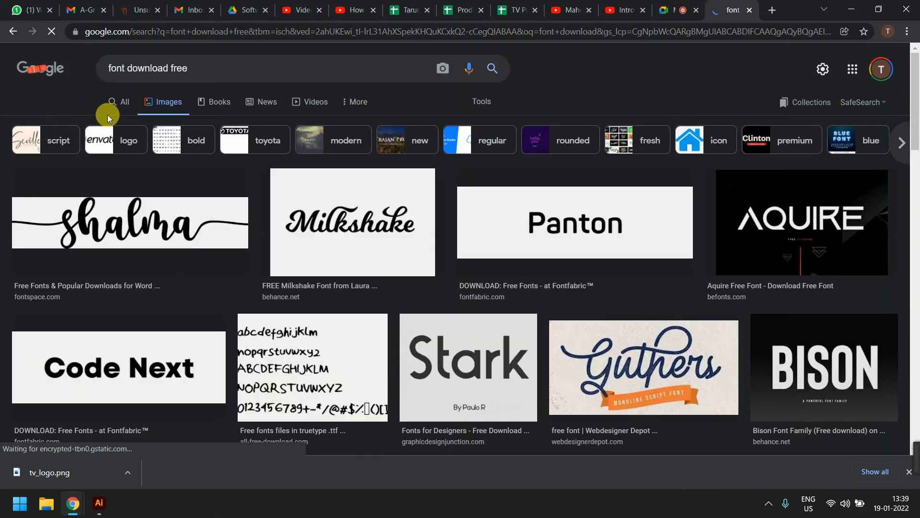
pyautogui.click(120, 101)
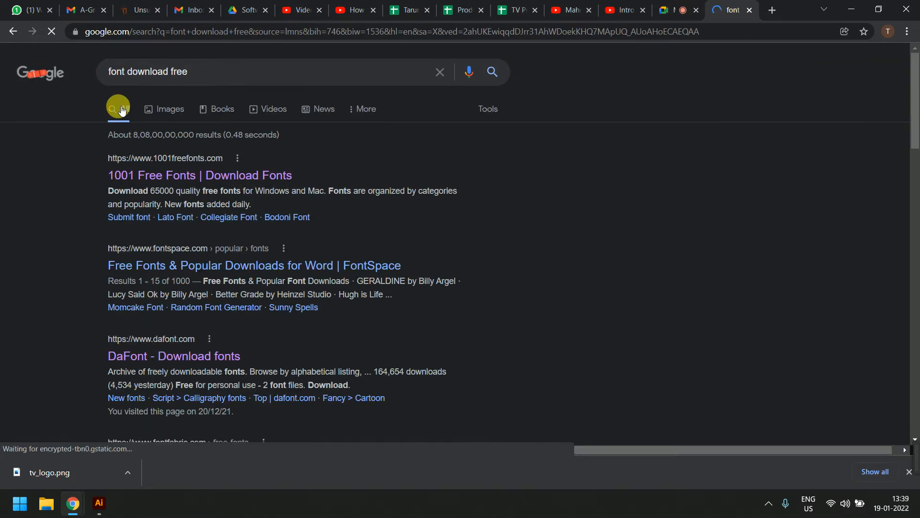
pyautogui.click(178, 176)
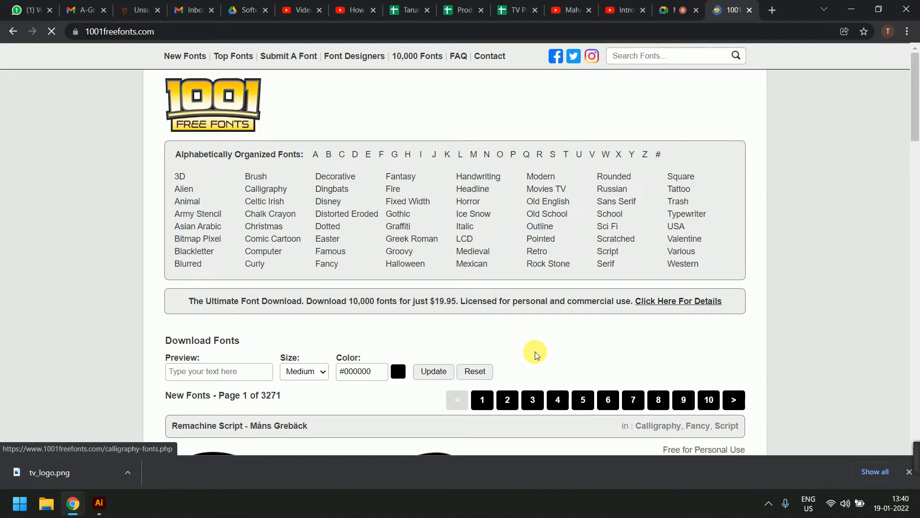
# Browse the 1001 Free Fonts homepage and search fonts for 'corporate'
pyautogui.scroll(-7, 534, 351)
pyautogui.scroll(-5, 535, 352)
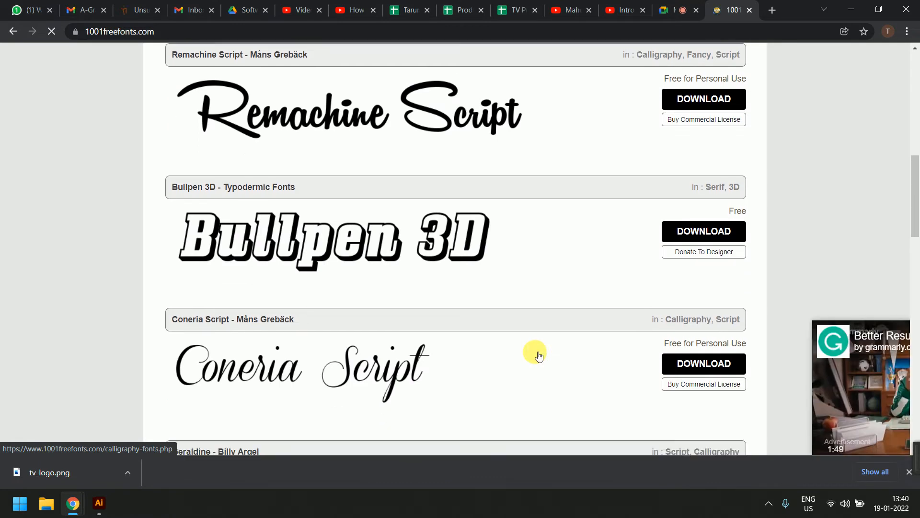
pyautogui.scroll(-7, 536, 355)
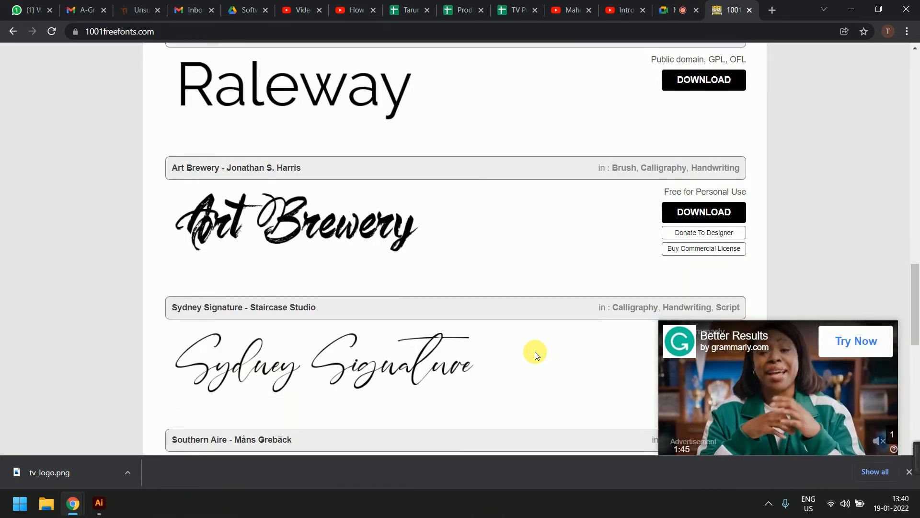
pyautogui.scroll(-8, 535, 351)
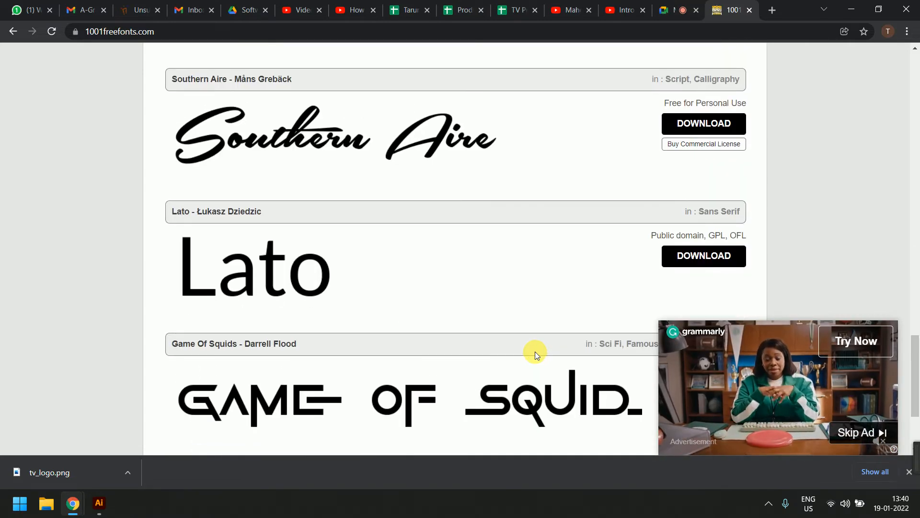
pyautogui.scroll(-3, 535, 352)
pyautogui.scroll(18, 535, 352)
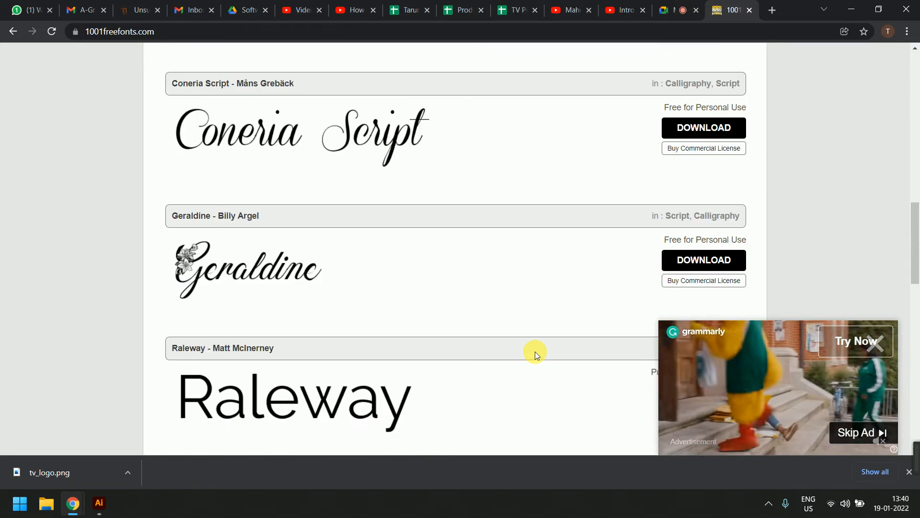
pyautogui.scroll(8, 535, 351)
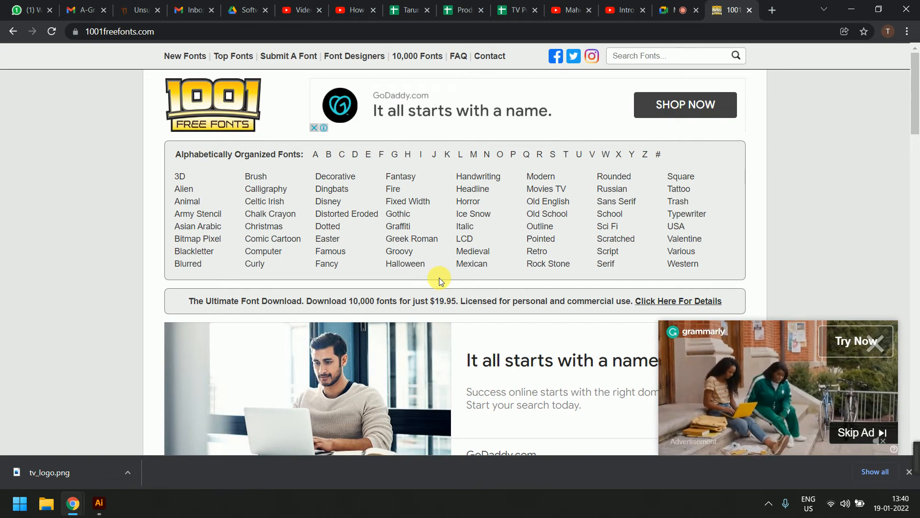
pyautogui.scroll(-2, 489, 238)
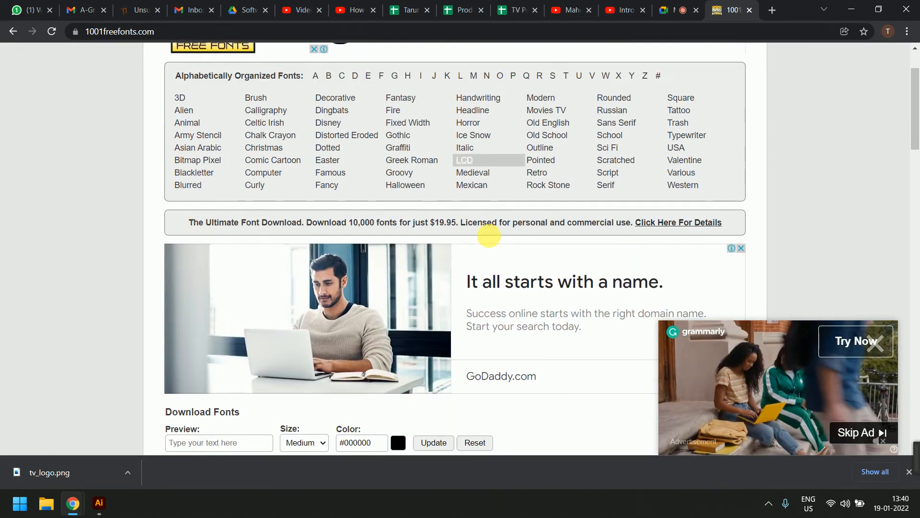
pyautogui.scroll(-5, 489, 235)
pyautogui.scroll(7, 584, 138)
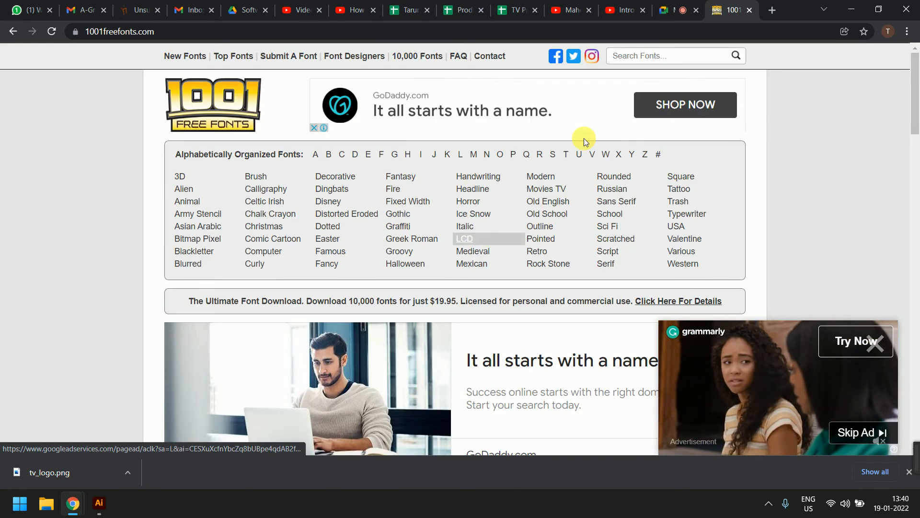
pyautogui.click(635, 56)
pyautogui.write('corporate')
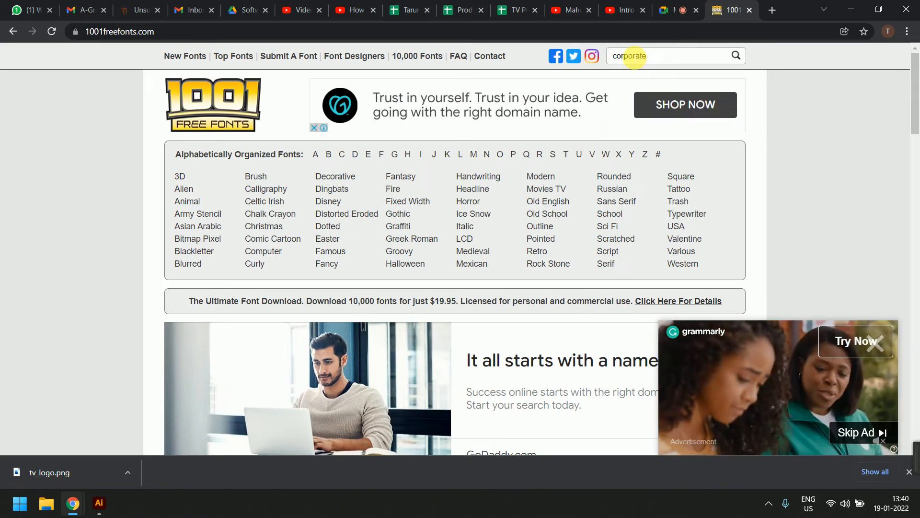
pyautogui.press('Return')
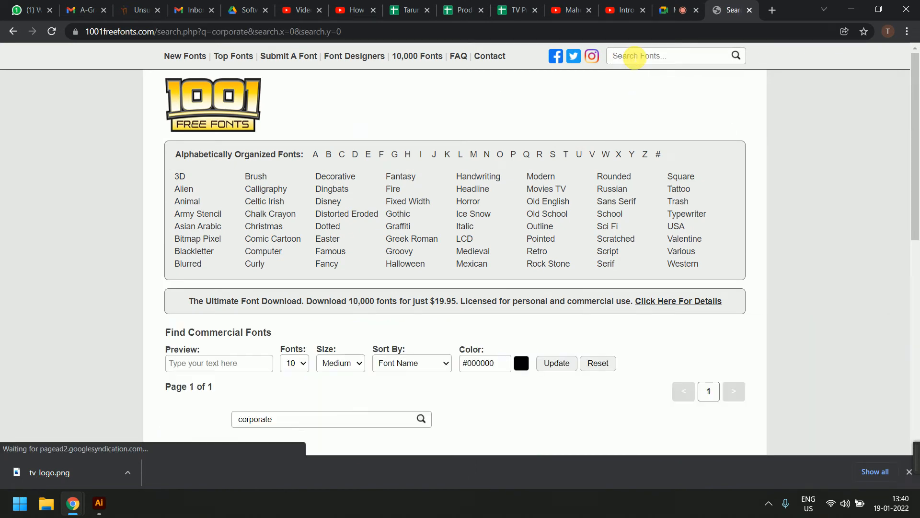
# Search the site's fonts for 'educational' instead
pyautogui.scroll(-8, 398, 319)
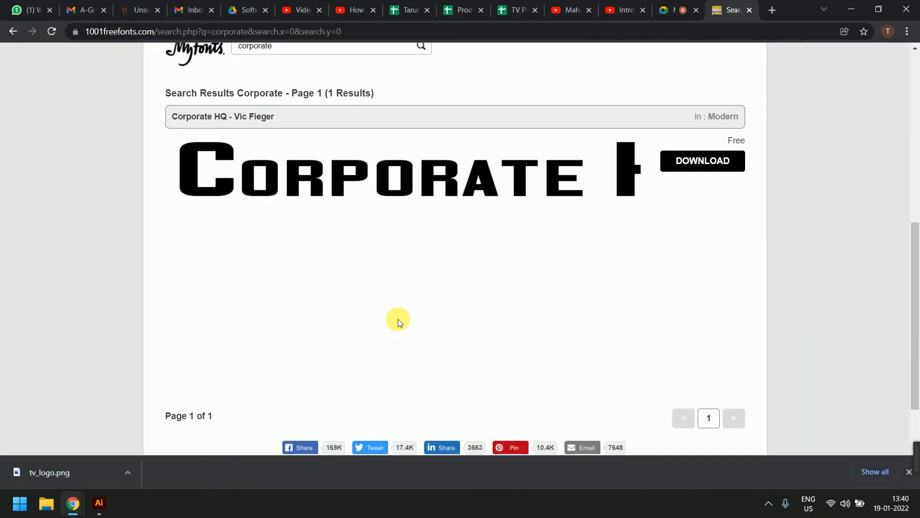
pyautogui.scroll(-3, 400, 320)
pyautogui.scroll(10, 398, 318)
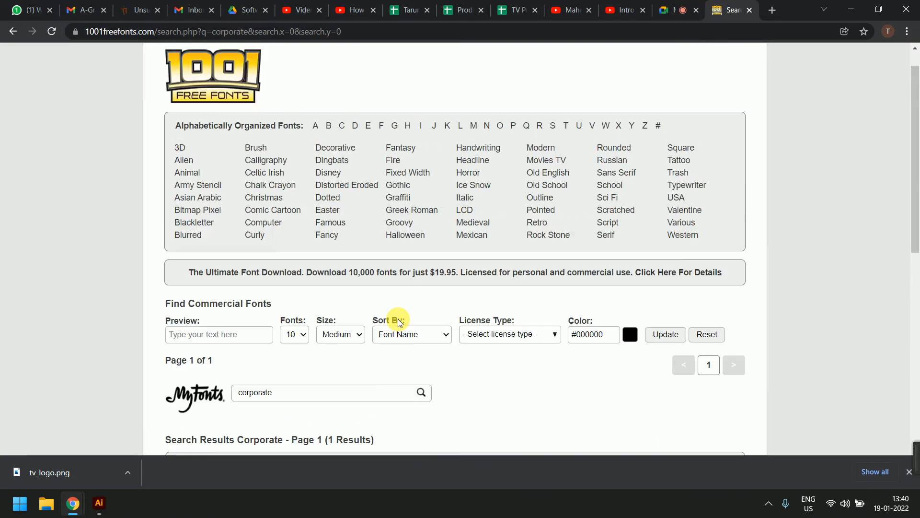
pyautogui.click(646, 56)
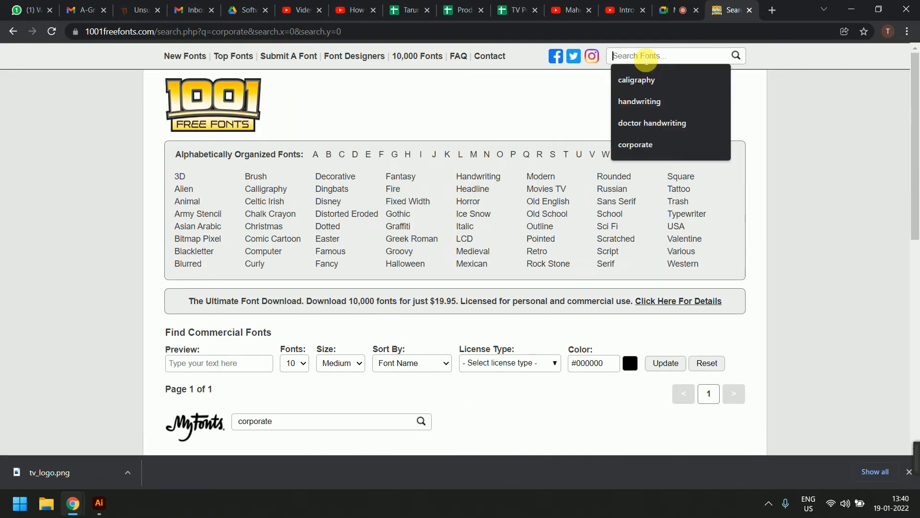
pyautogui.write('educational')
pyautogui.press('Return')
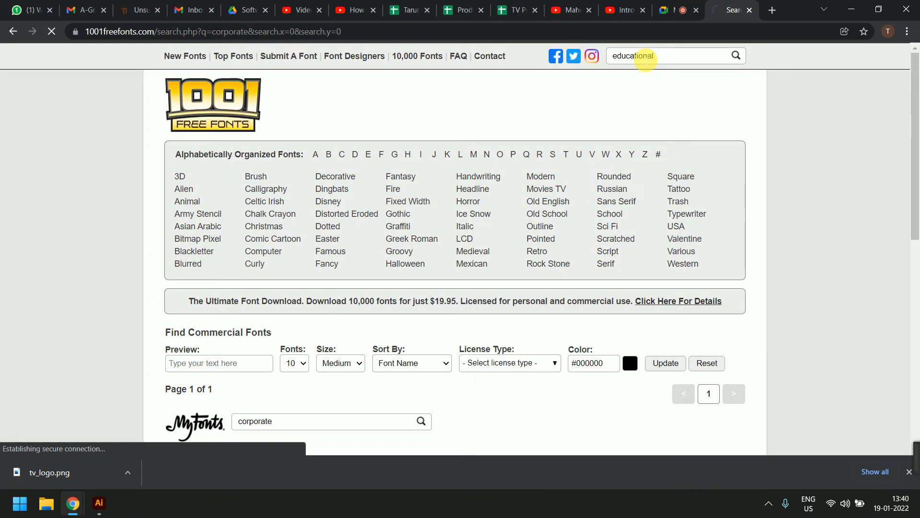
# Search the site's fonts for 'education'
pyautogui.scroll(-2, 584, 224)
pyautogui.scroll(-4, 583, 224)
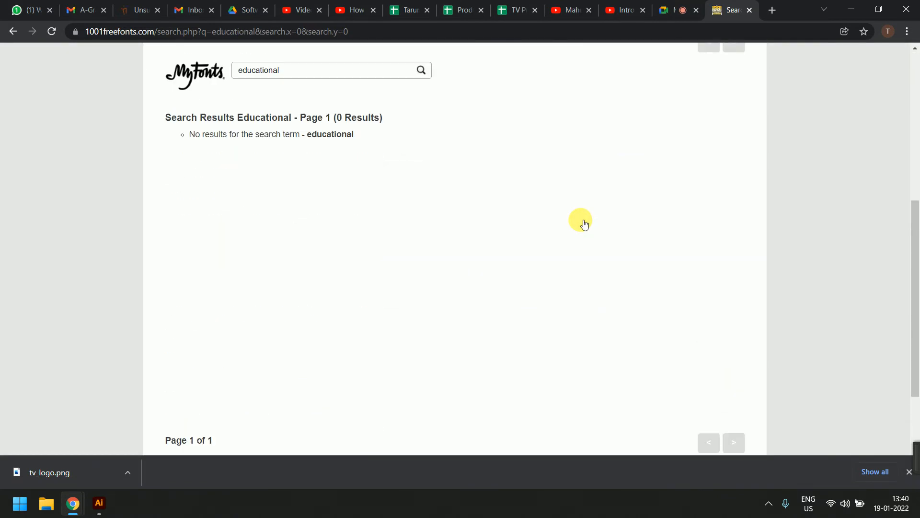
pyautogui.scroll(6, 583, 224)
pyautogui.scroll(1, 584, 224)
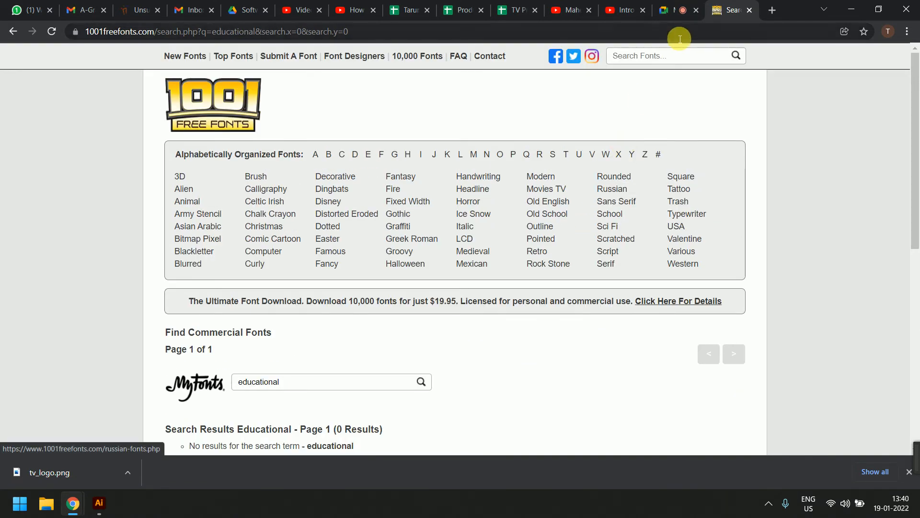
pyautogui.click(658, 62)
pyautogui.write('educat')
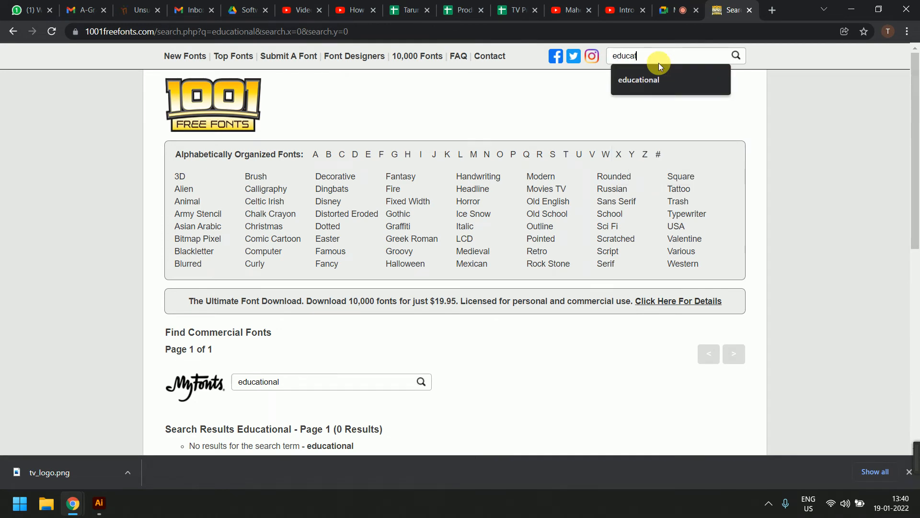
pyautogui.write('ion')
pyautogui.press('Return')
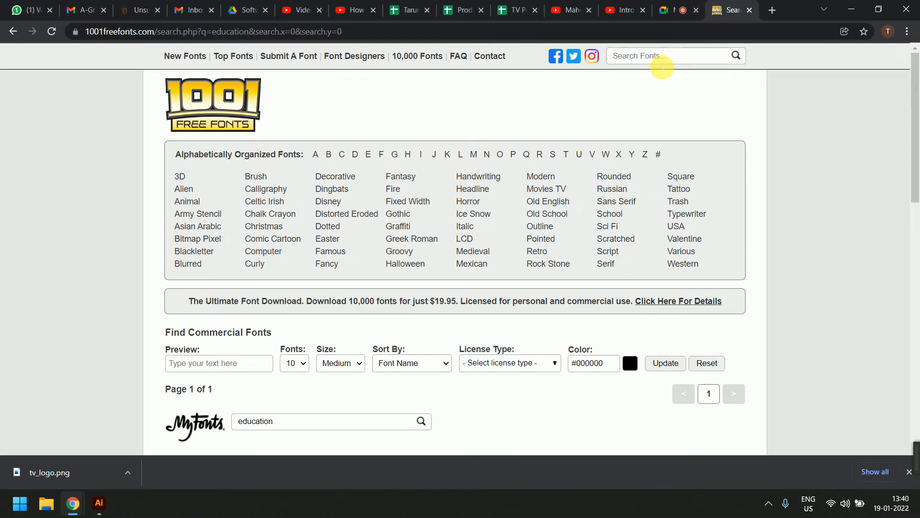
# Find Home Education by Hanoded in the results and download home-education.zip
pyautogui.scroll(-5, 662, 67)
pyautogui.scroll(-5, 662, 67)
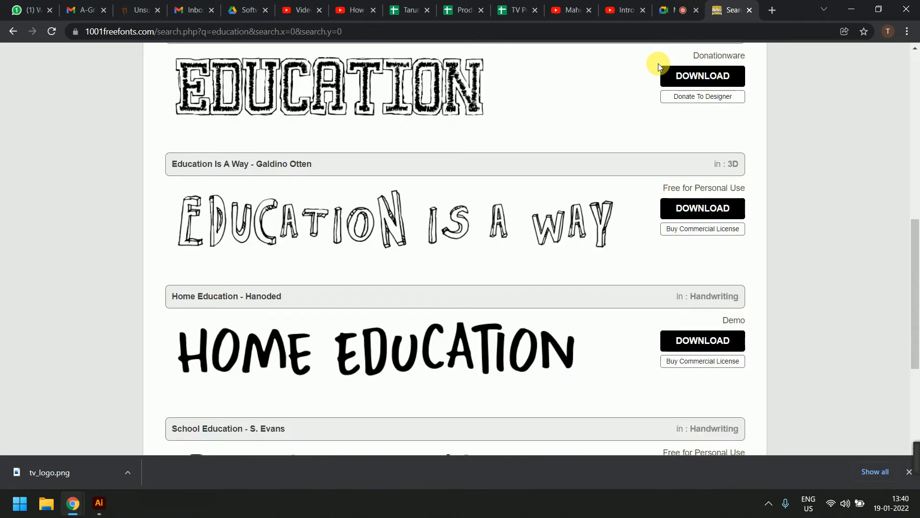
pyautogui.scroll(-3, 570, 165)
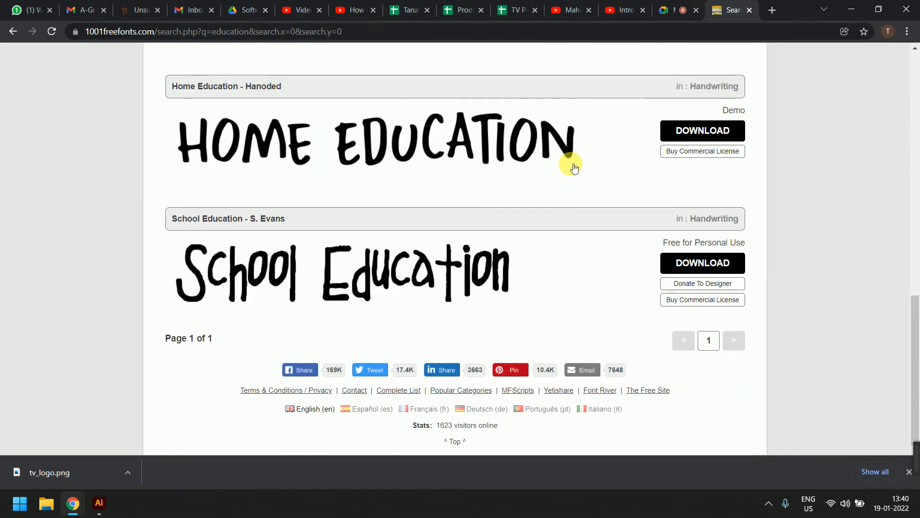
pyautogui.scroll(3, 570, 163)
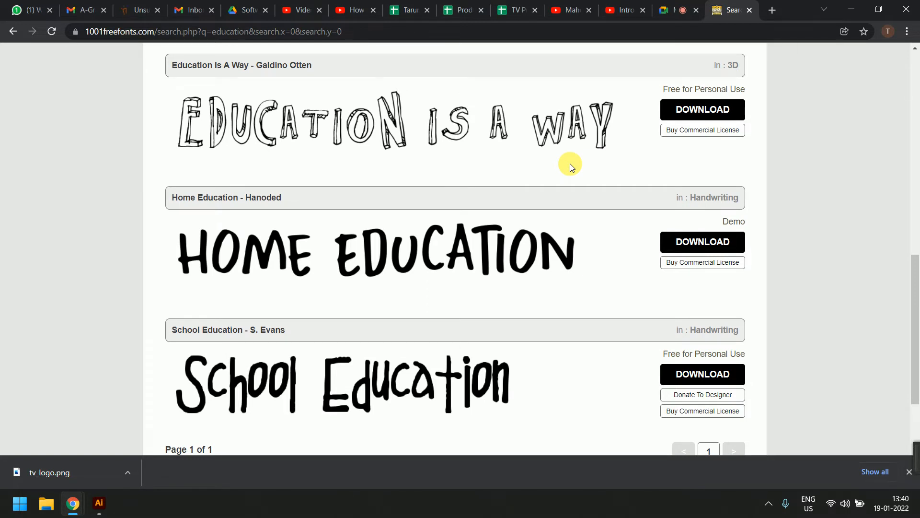
pyautogui.scroll(1, 571, 163)
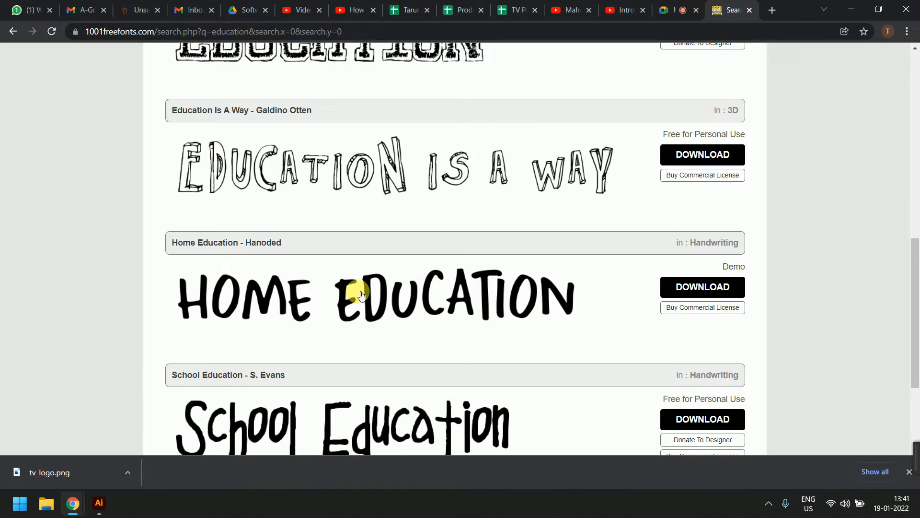
pyautogui.scroll(1, 616, 179)
pyautogui.scroll(10, 616, 180)
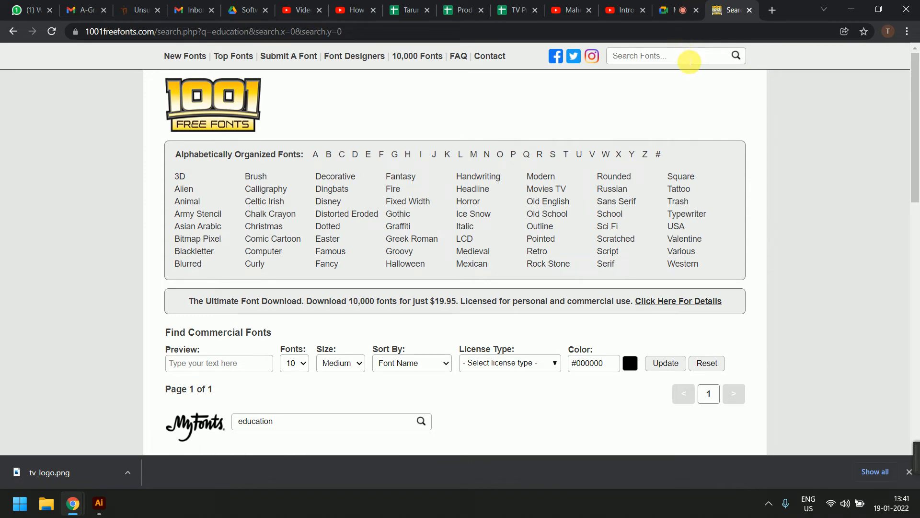
pyautogui.click(690, 62)
pyautogui.scroll(-4, 752, 314)
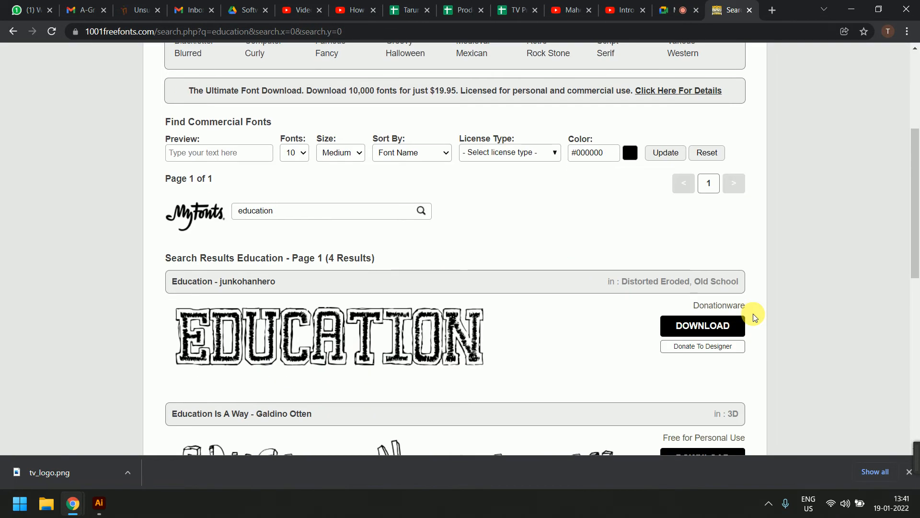
pyautogui.scroll(-2, 752, 313)
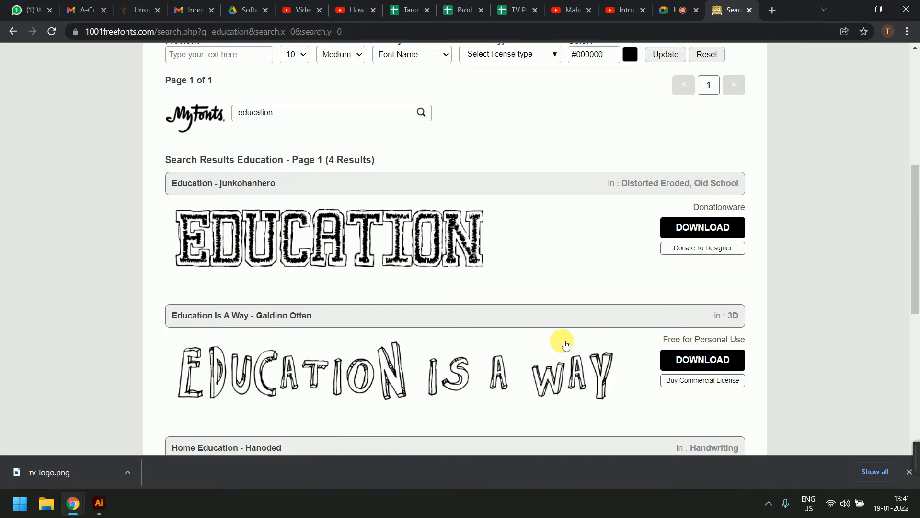
pyautogui.scroll(-3, 561, 343)
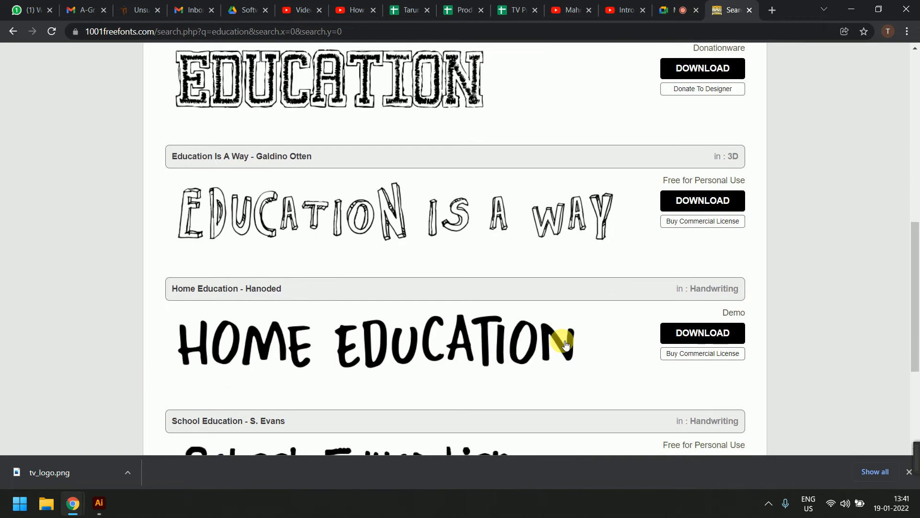
pyautogui.click(689, 338)
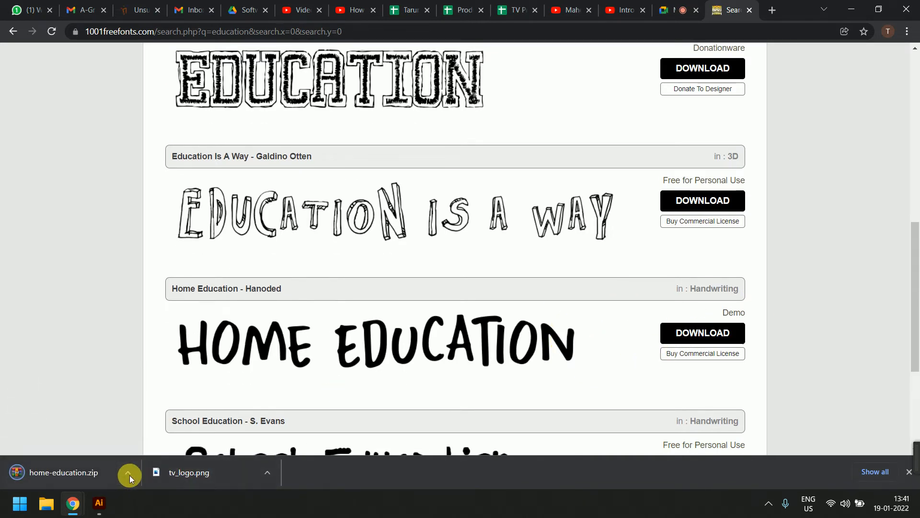
pyautogui.click(127, 474)
# Install the Home Education DEMO Regular font from the downloaded home-education zip
pyautogui.click(154, 430)
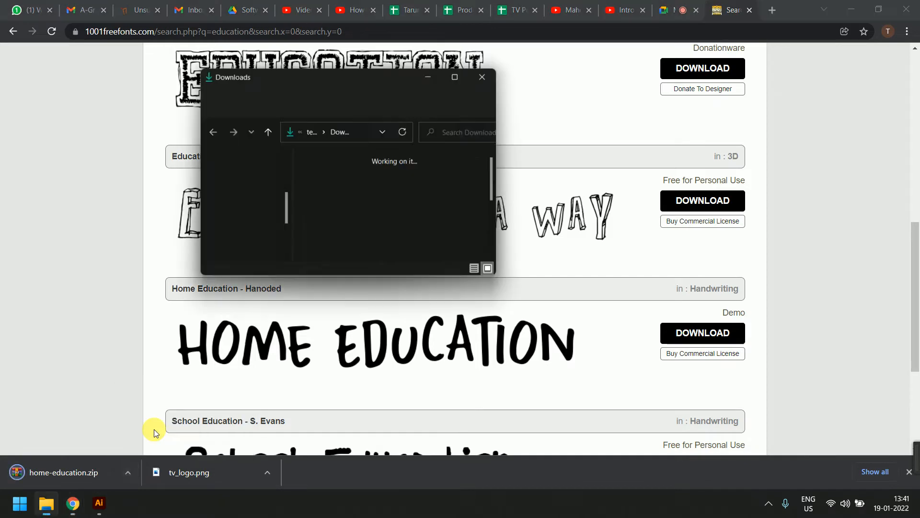
pyautogui.click(461, 68)
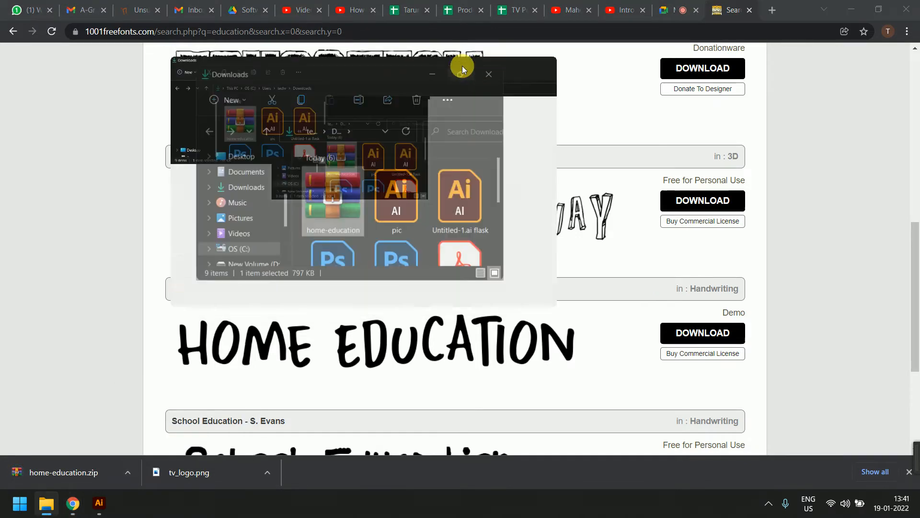
pyautogui.doubleClick(131, 160)
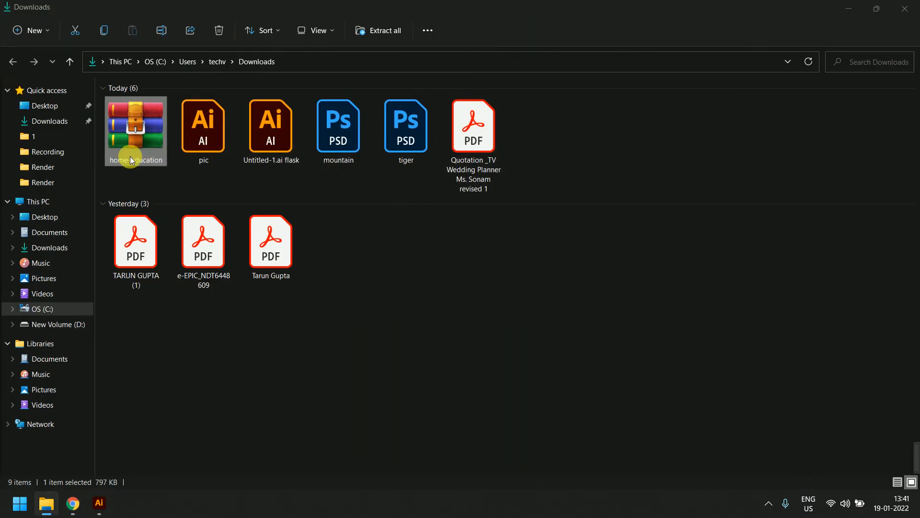
pyautogui.doubleClick(68, 128)
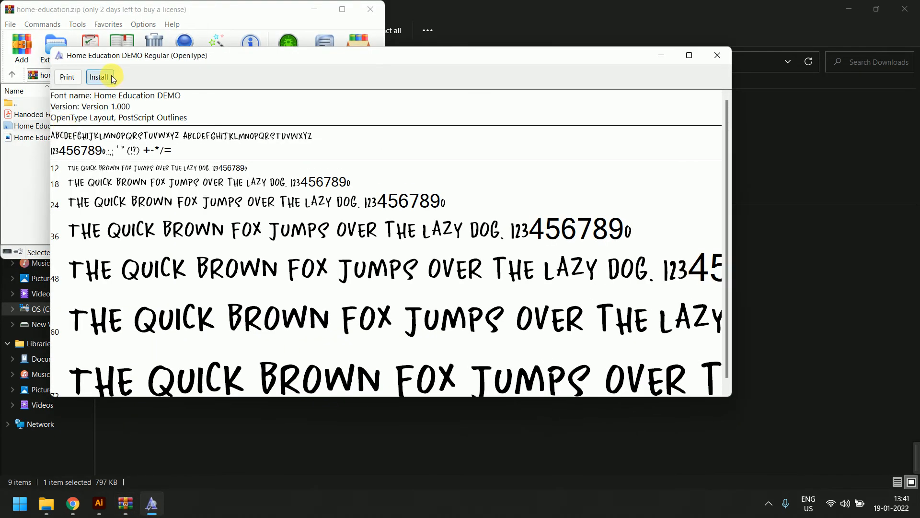
pyautogui.click(111, 77)
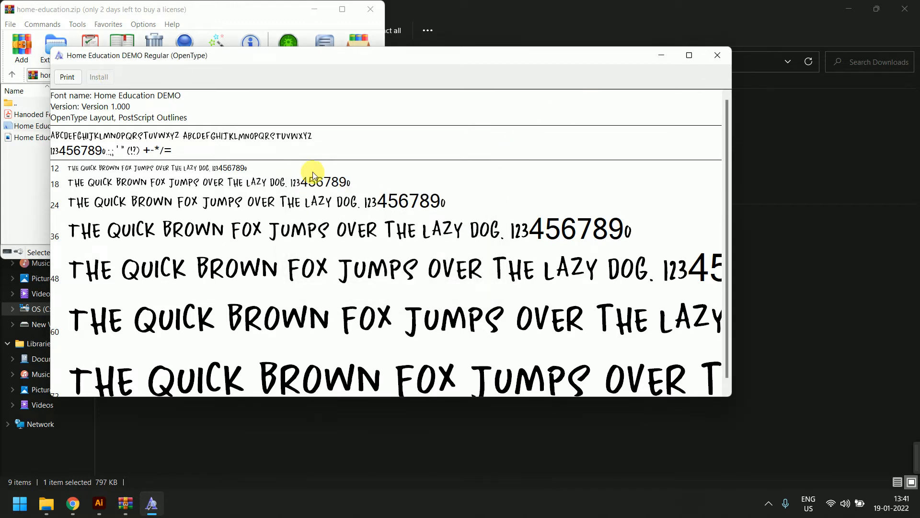
# Close the font preview and zip windows and return to the Illustrator letterhead
pyautogui.click(706, 56)
pyautogui.click(370, 9)
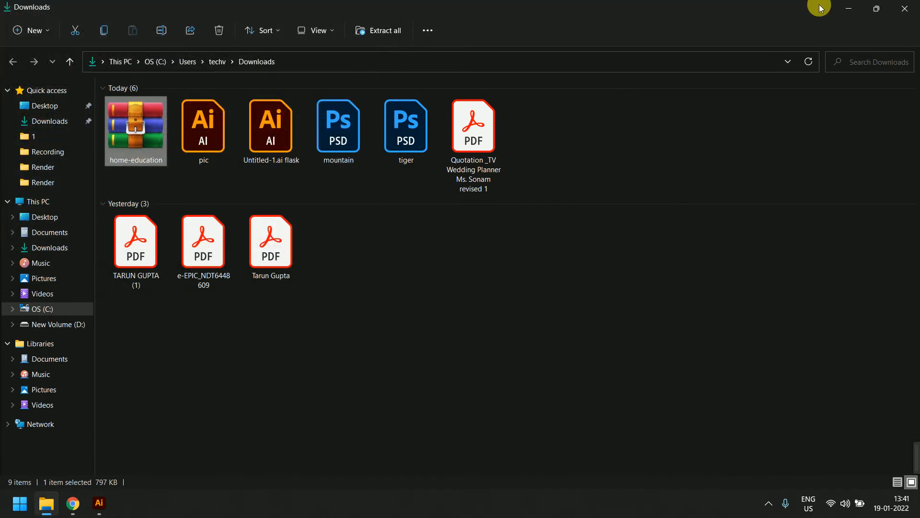
pyautogui.click(849, 8)
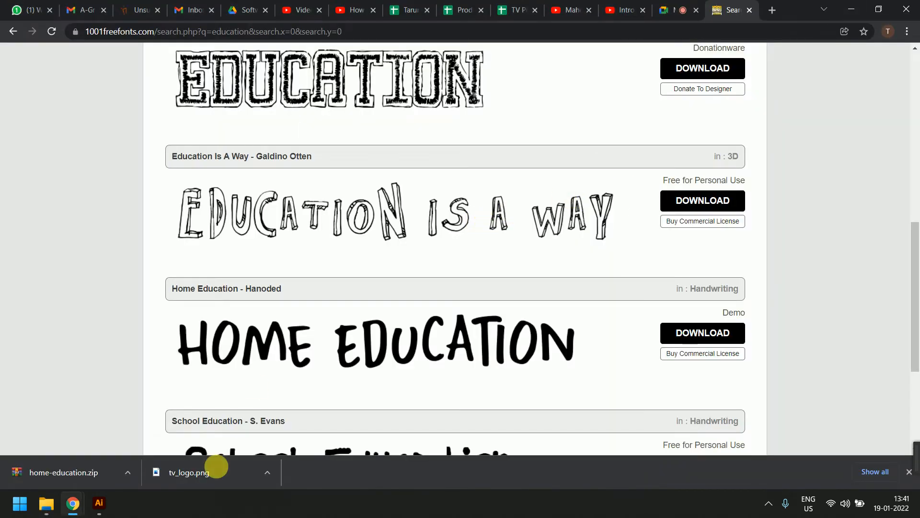
pyautogui.click(99, 502)
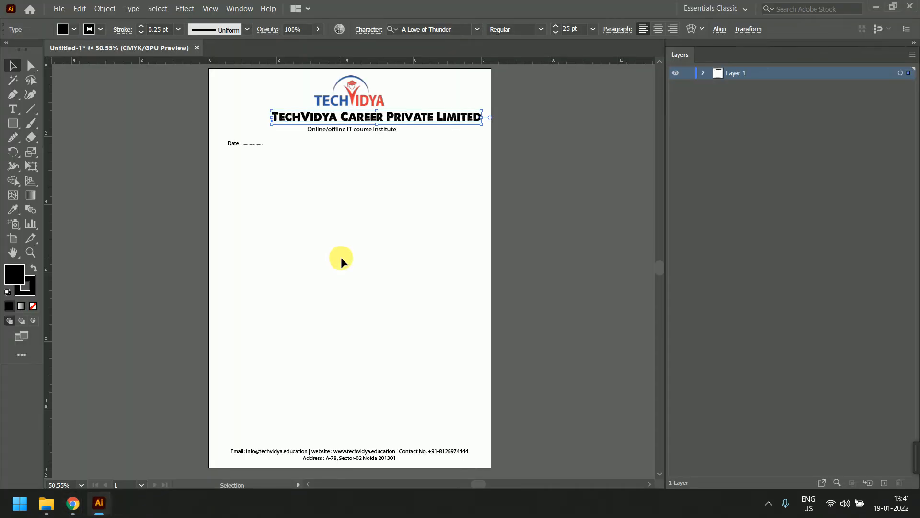
# Set the company name to Home Education DEMO Regular at 45 pt
pyautogui.click(456, 30)
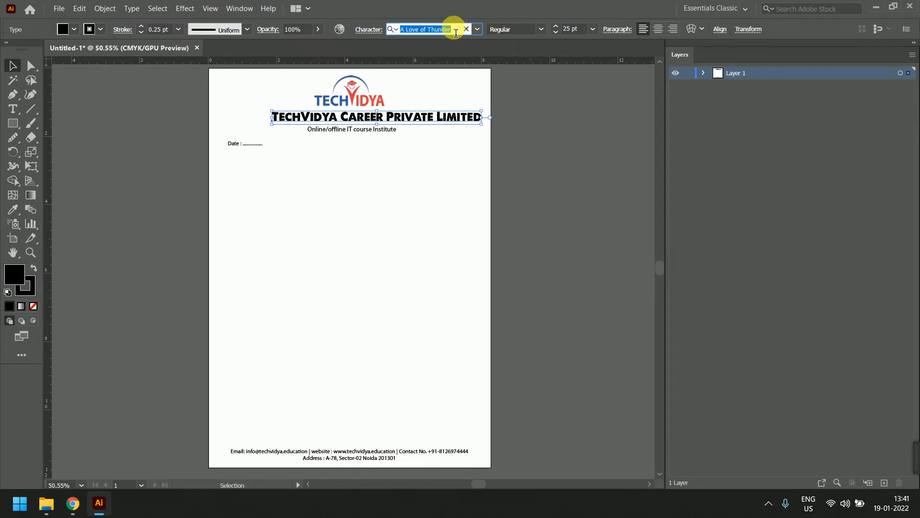
pyautogui.write('ho')
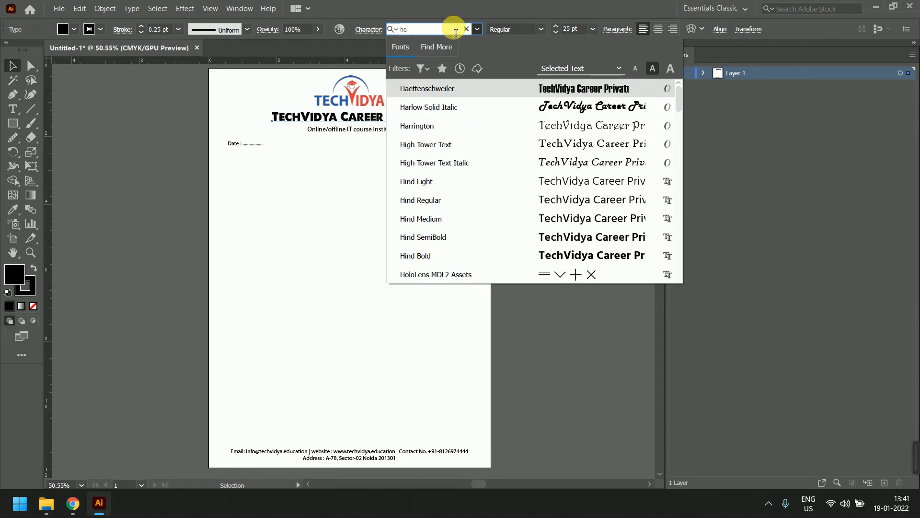
pyautogui.write('me')
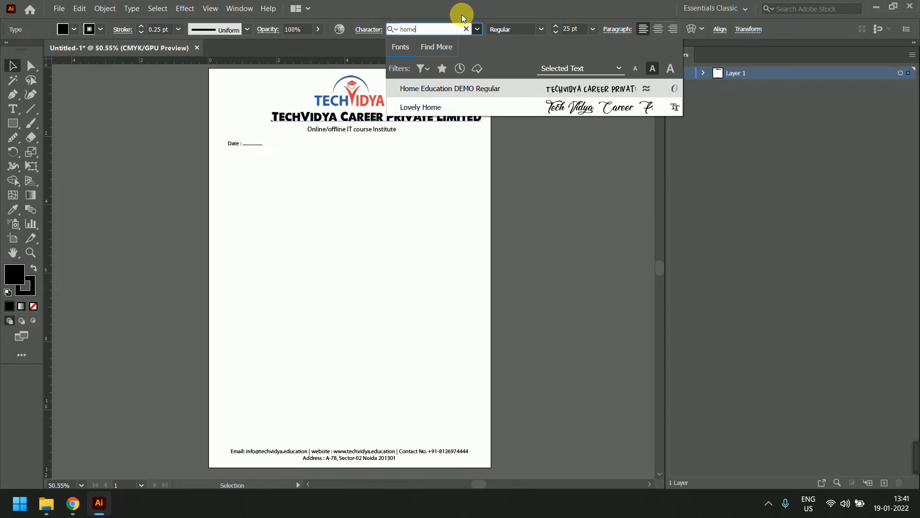
pyautogui.click(457, 85)
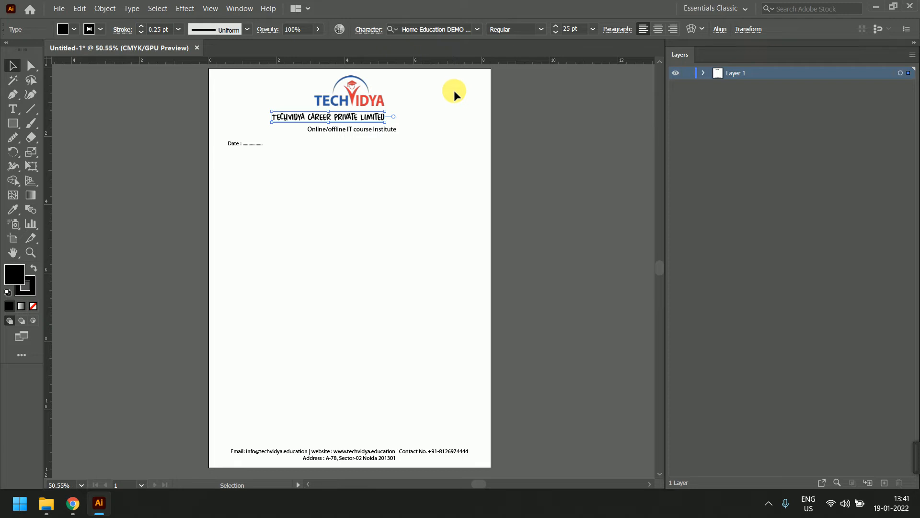
pyautogui.hscroll(-3, 398, 106)
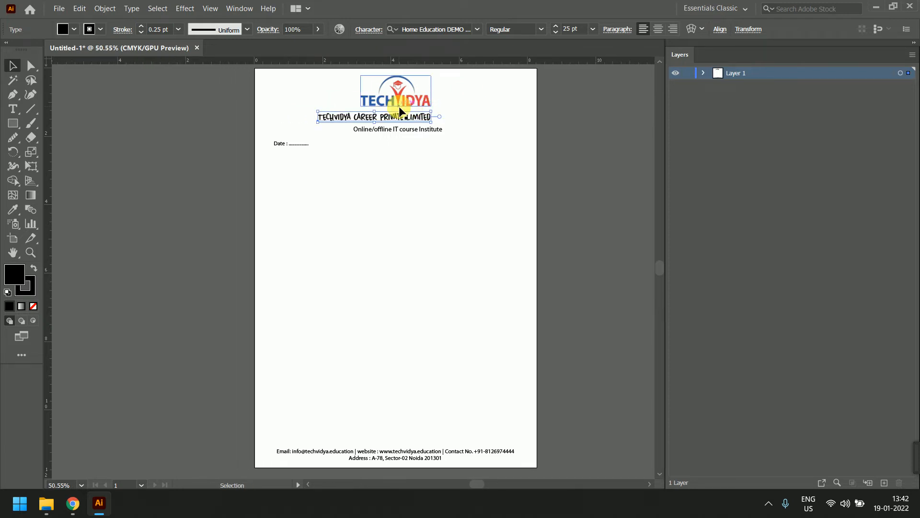
pyautogui.click(577, 30)
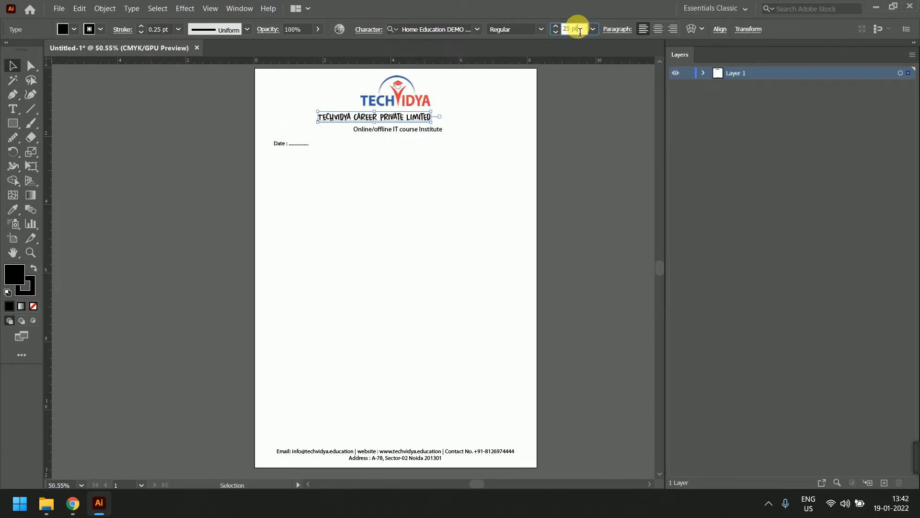
pyautogui.scroll(15, 580, 31)
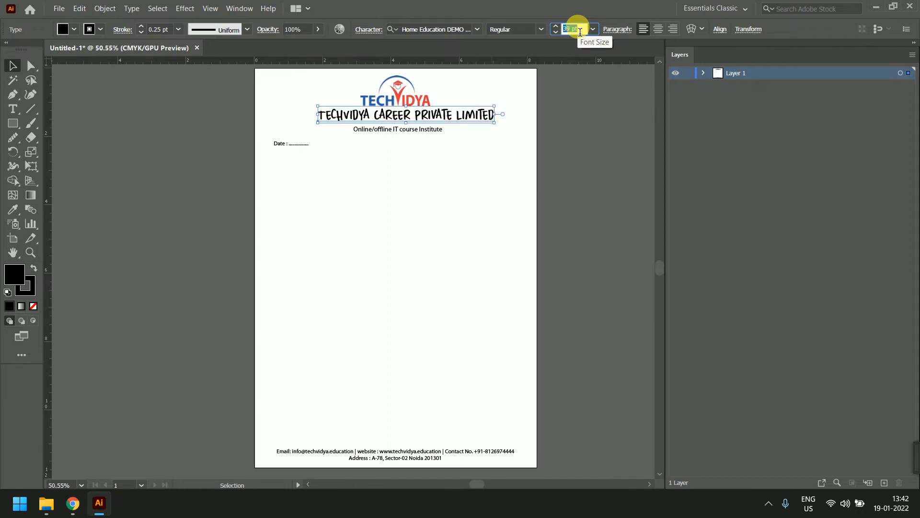
pyautogui.scroll(4, 580, 31)
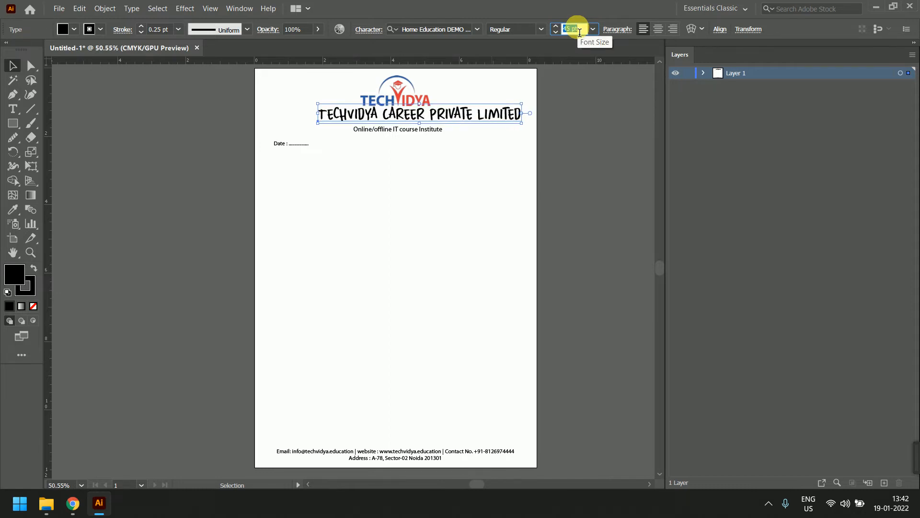
pyautogui.press('Return')
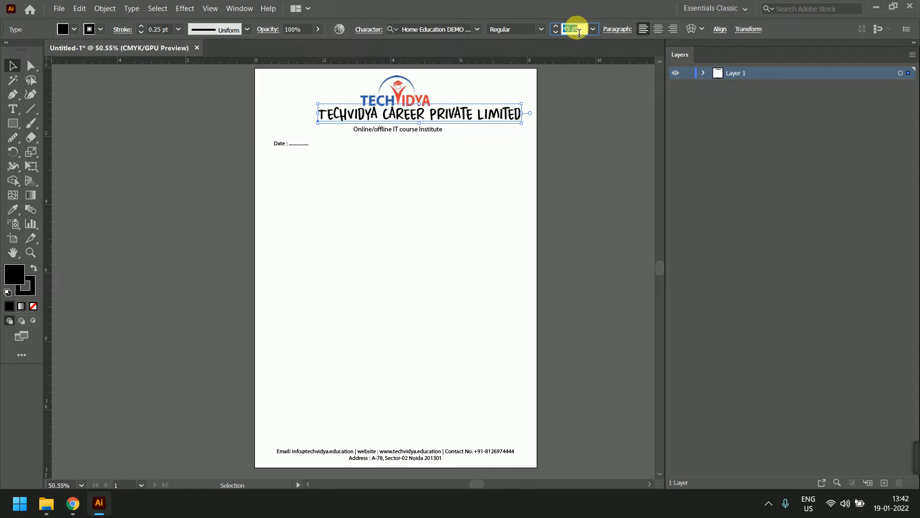
# Move and nudge the enlarged company name so it sits centred beneath the logo
pyautogui.click(6, 63)
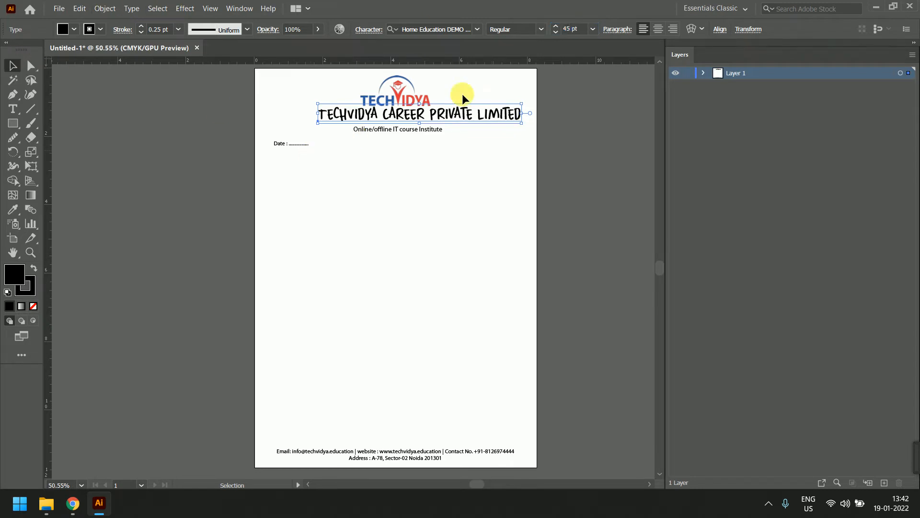
pyautogui.moveTo(467, 111); pyautogui.dragTo(445, 114)
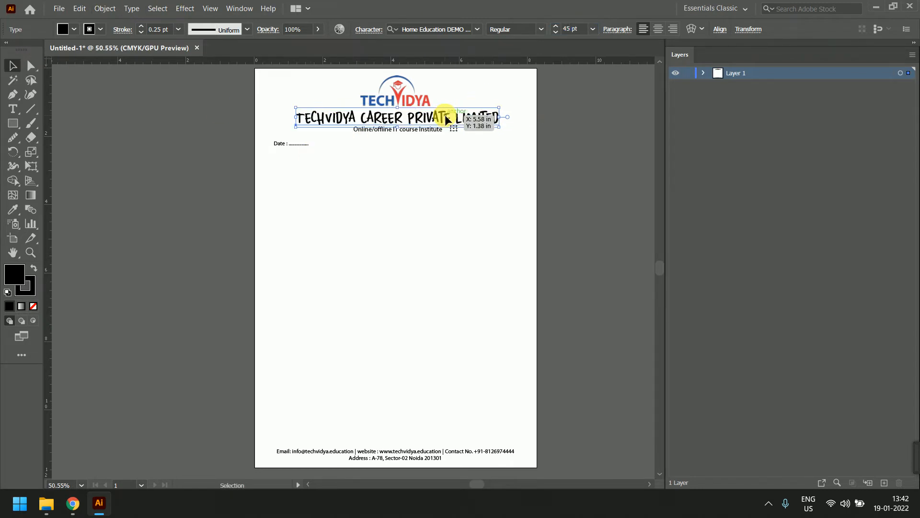
pyautogui.press('Right')
pyautogui.press('Right')
pyautogui.press('Up')
pyautogui.press('Up')
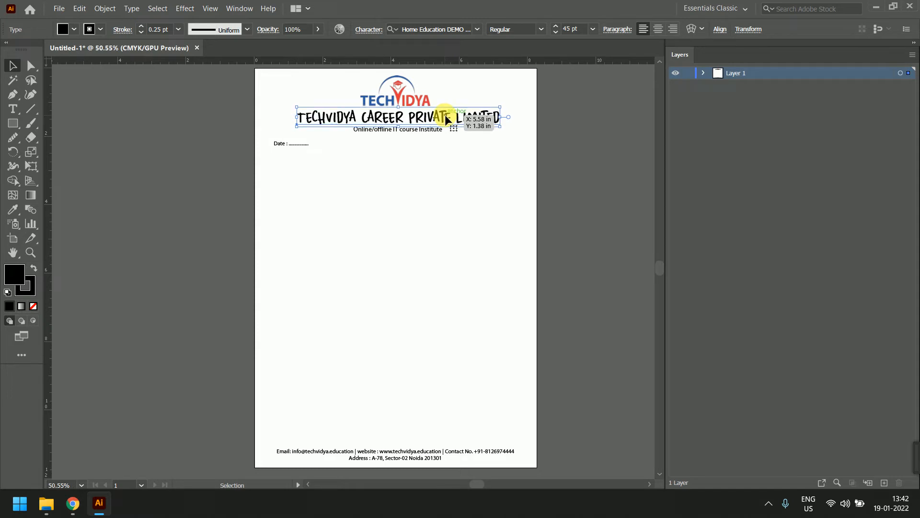
pyautogui.press('Right')
pyautogui.press('Up')
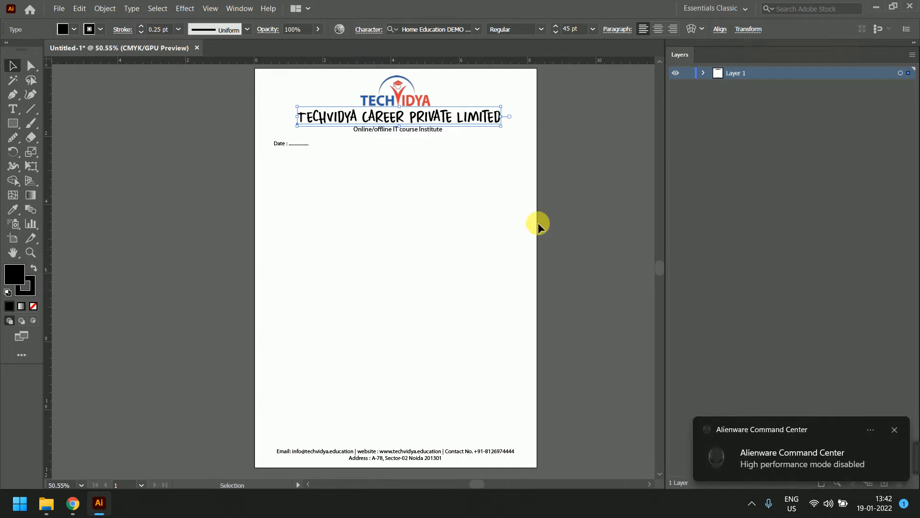
pyautogui.click(569, 216)
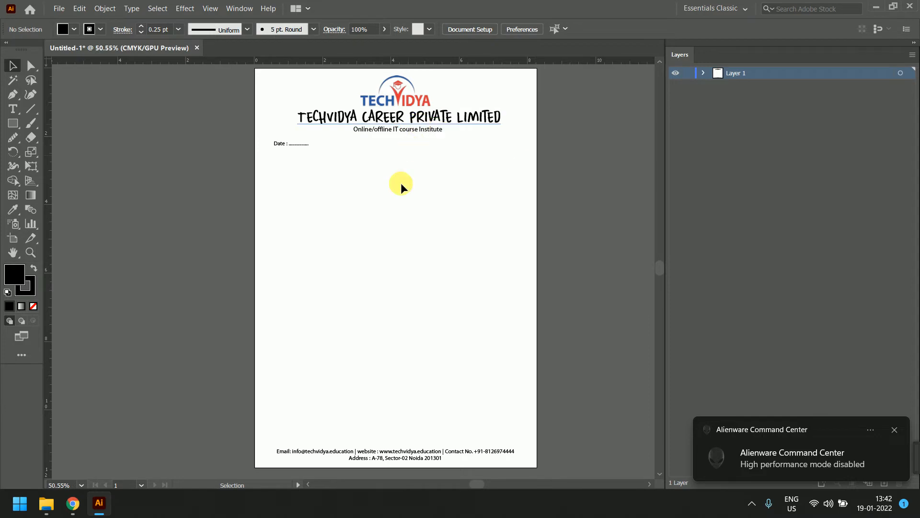
# Check the company name's font size and style lists without changing anything
pyautogui.click(454, 118)
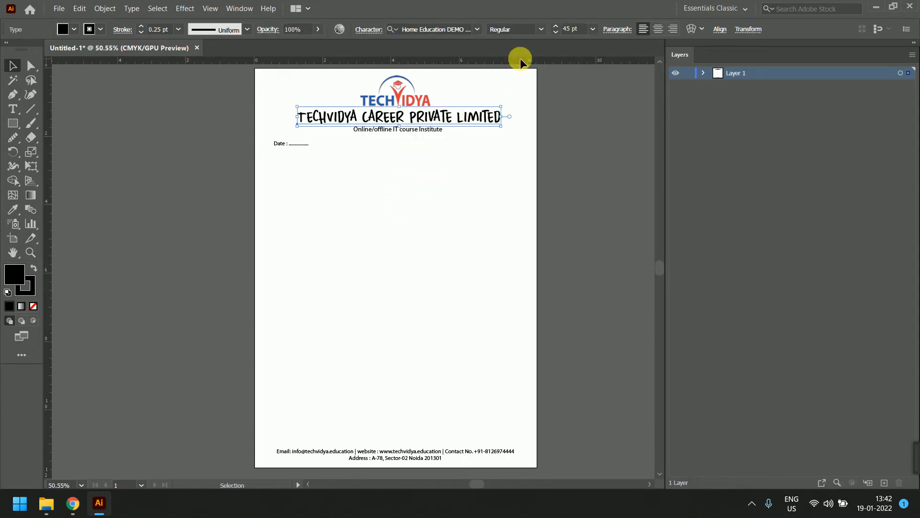
pyautogui.click(593, 29)
pyautogui.click(541, 32)
pyautogui.click(542, 31)
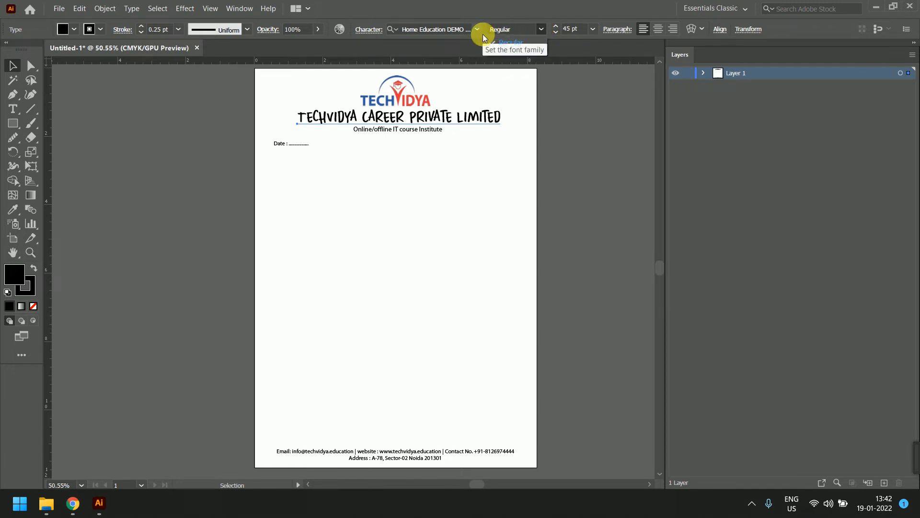
pyautogui.click(431, 131)
# Give the tagline the Light font style, then reselect the company name
pyautogui.click(432, 131)
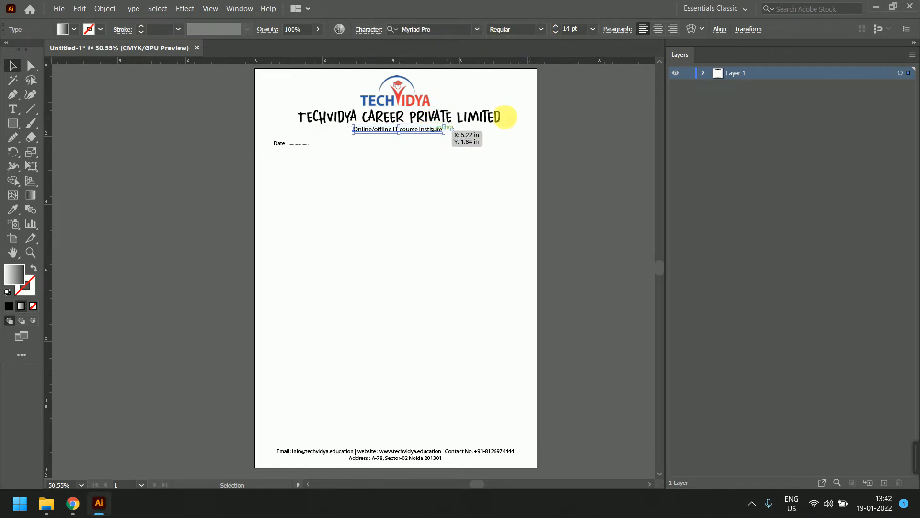
pyautogui.click(539, 29)
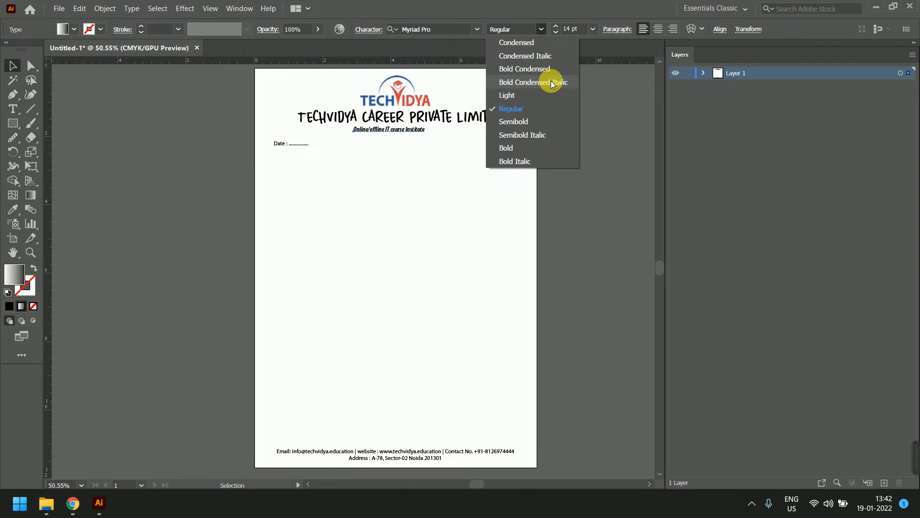
pyautogui.click(520, 97)
pyautogui.click(493, 175)
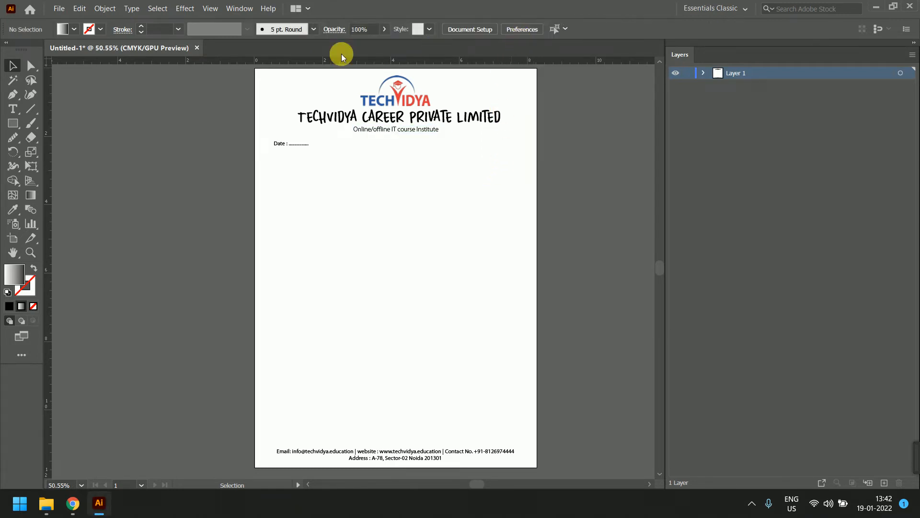
pyautogui.click(400, 116)
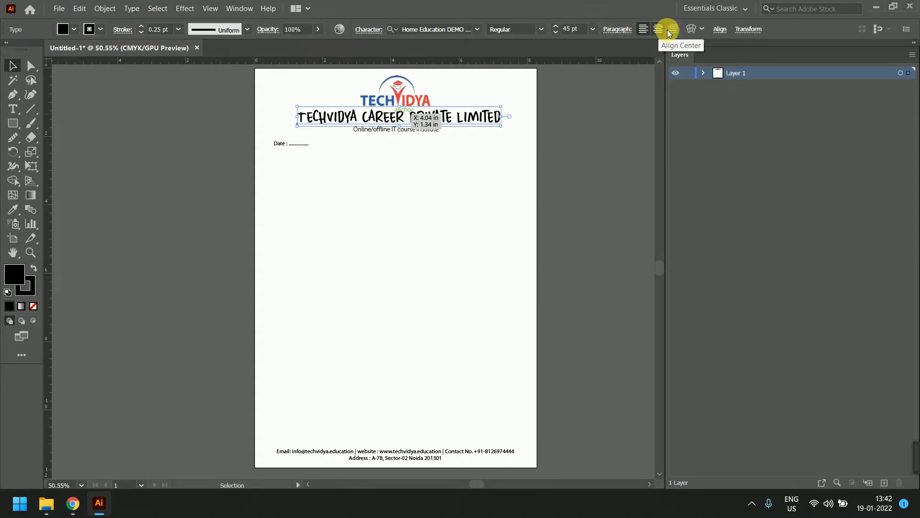
pyautogui.click(692, 30)
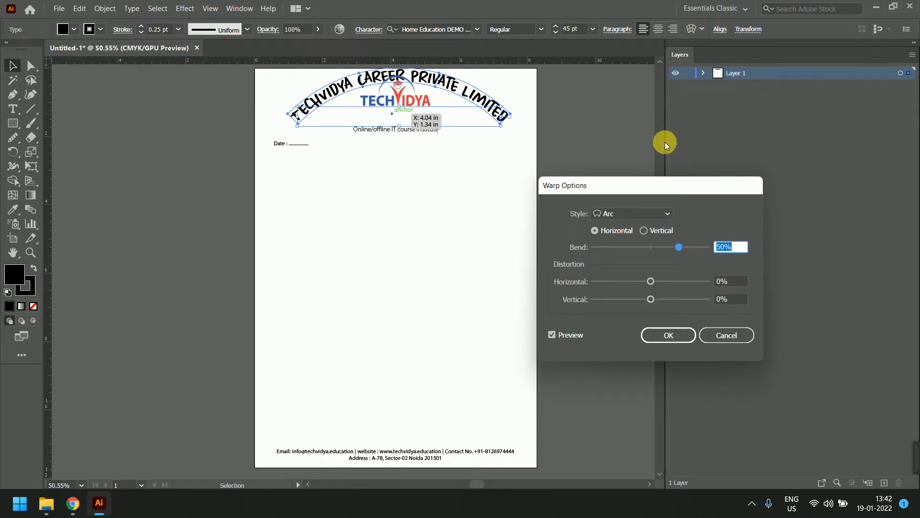
pyautogui.click(644, 214)
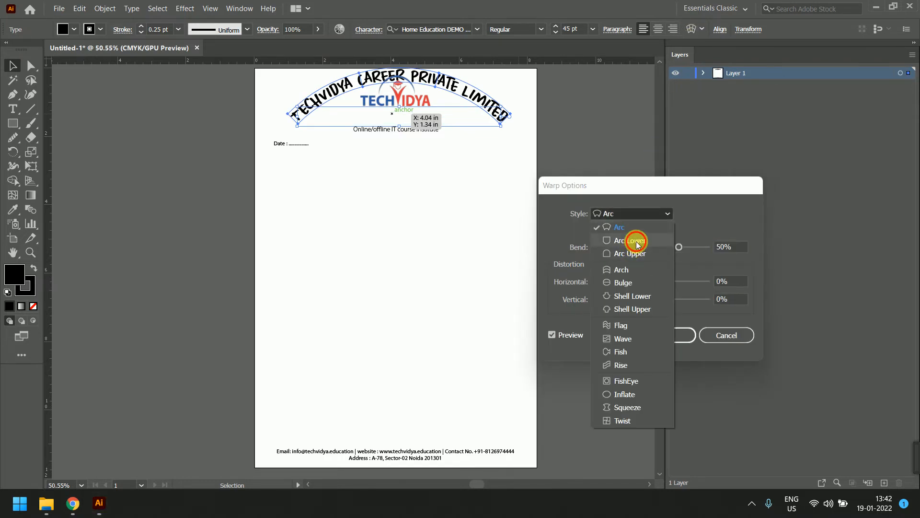
pyautogui.click(636, 241)
pyautogui.click(664, 212)
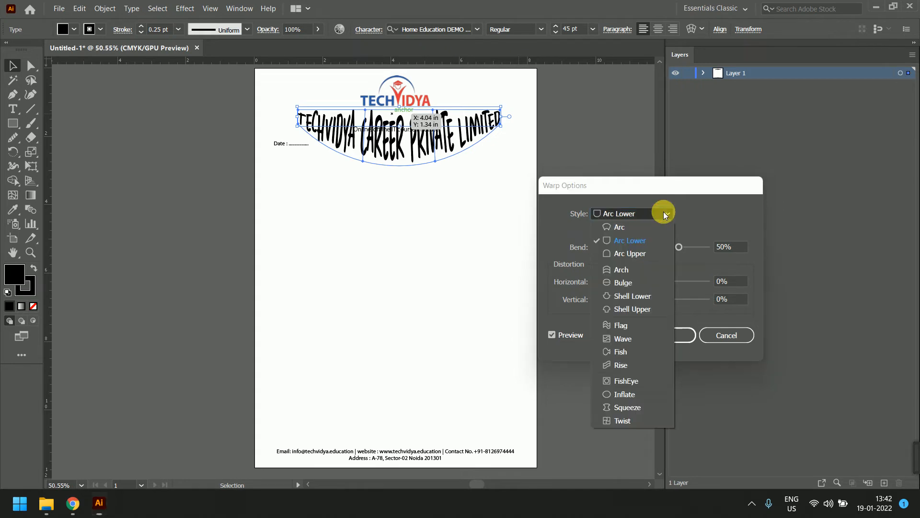
pyautogui.click(646, 338)
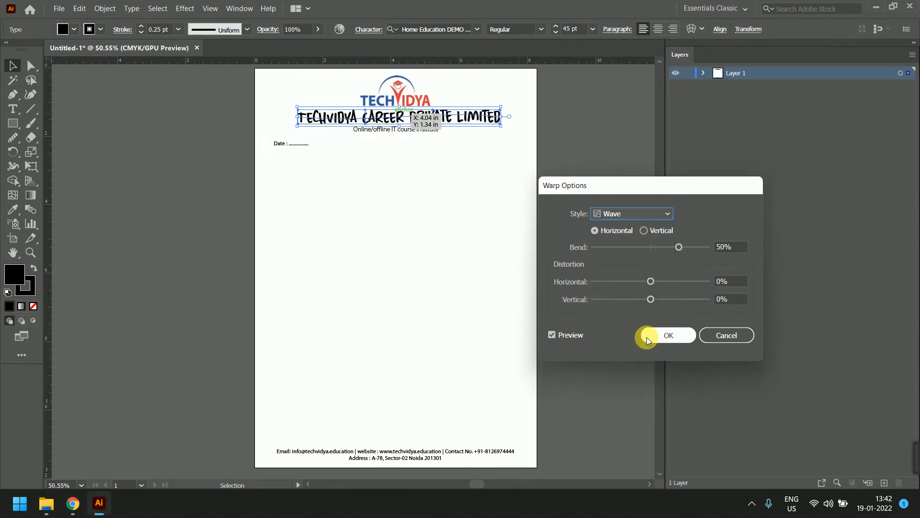
pyautogui.click(663, 210)
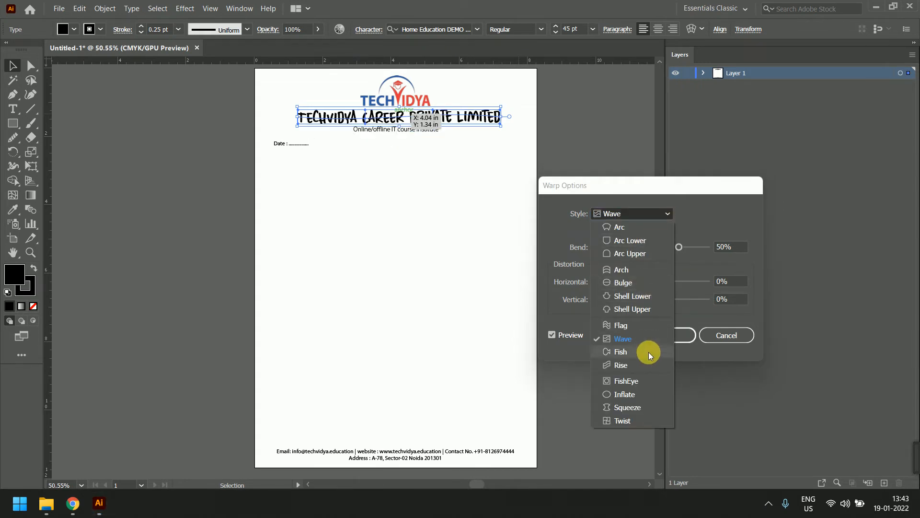
pyautogui.click(648, 396)
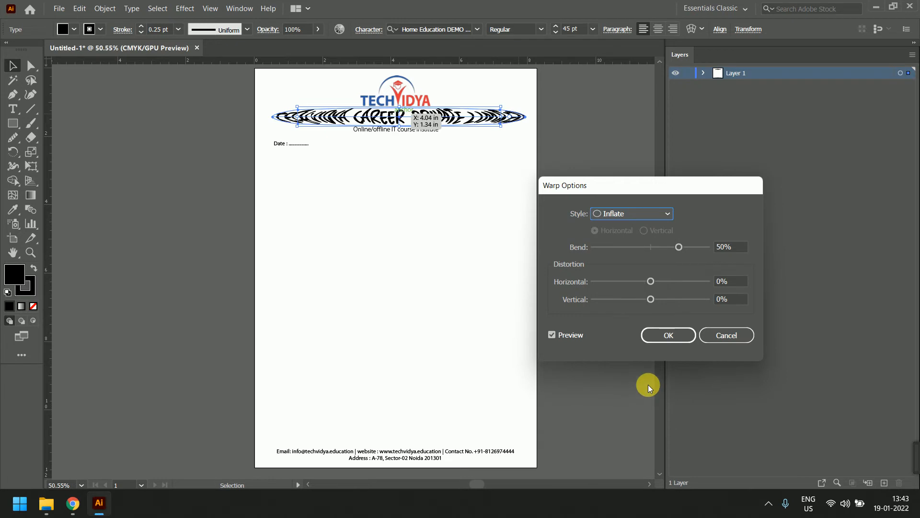
pyautogui.click(724, 334)
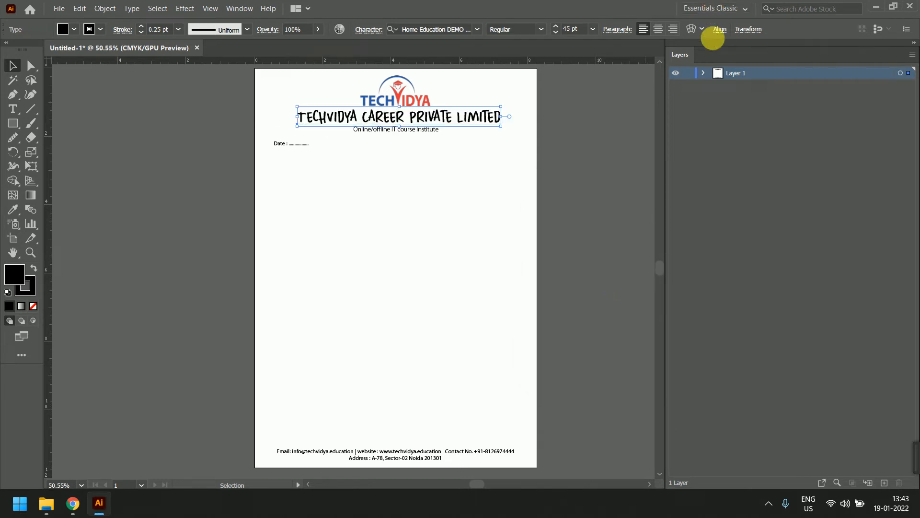
pyautogui.click(703, 29)
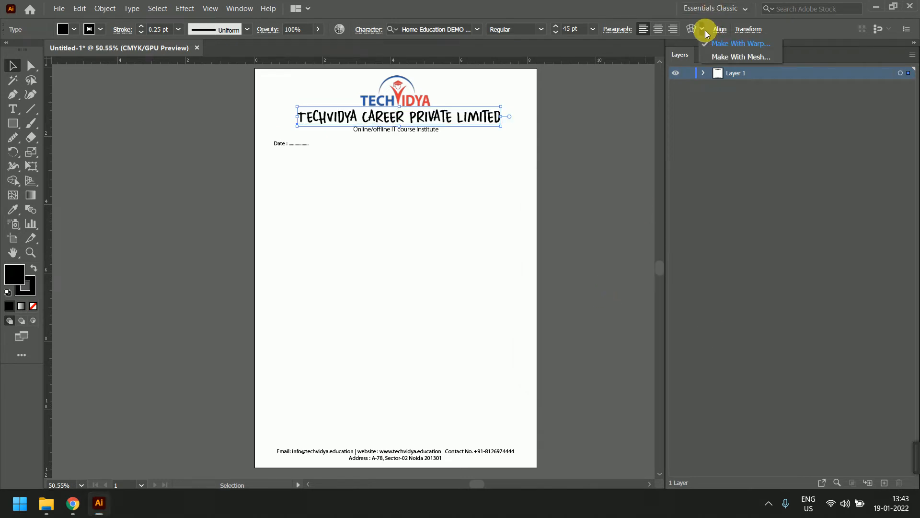
# Apply a 4×4 mesh envelope to the company name and pull a point below CAREER down into a spike
pyautogui.click(728, 58)
pyautogui.click(666, 186)
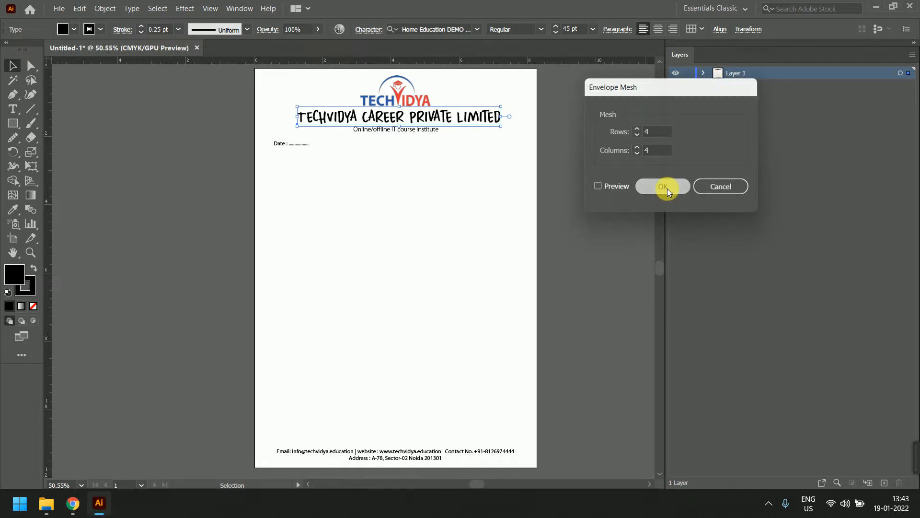
pyautogui.moveTo(450, 124); pyautogui.dragTo(452, 188)
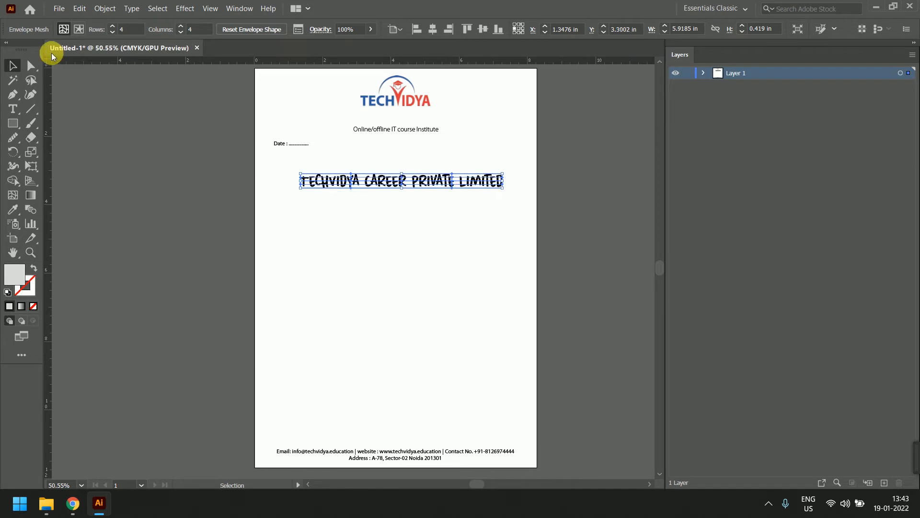
pyautogui.click(31, 66)
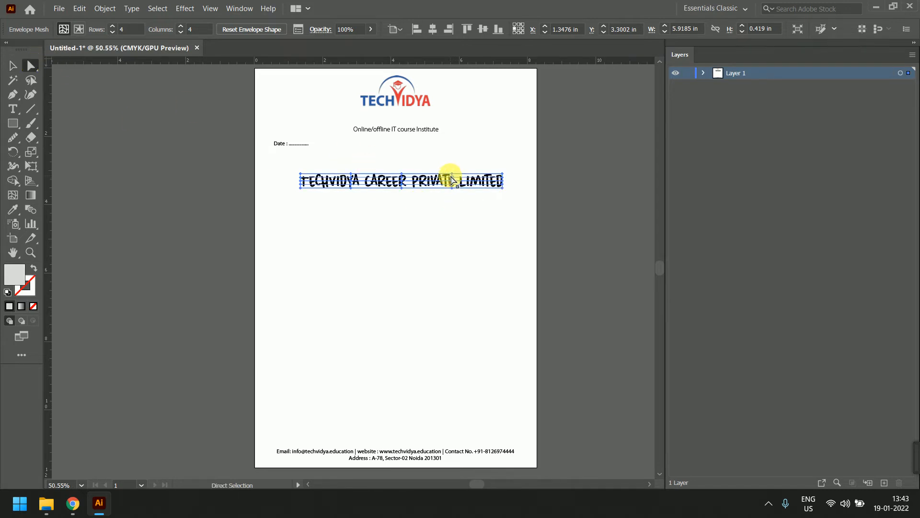
pyautogui.moveTo(458, 182); pyautogui.dragTo(453, 128)
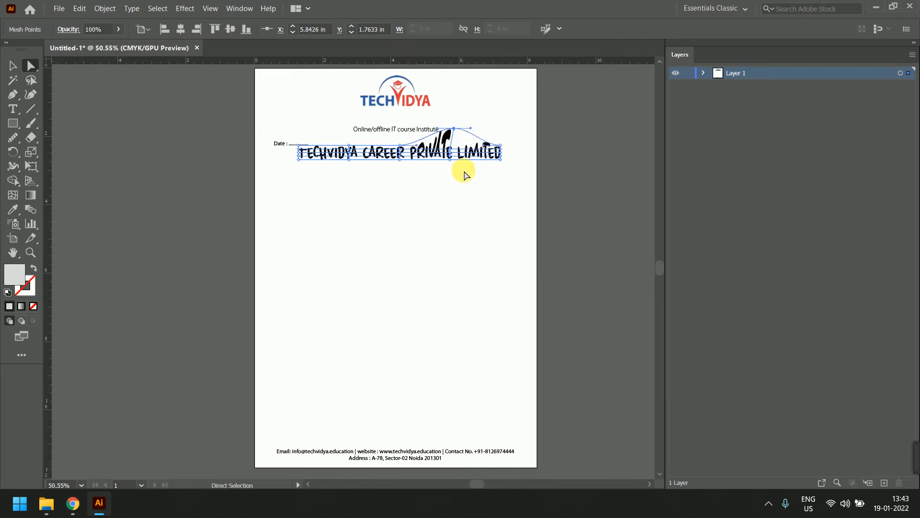
pyautogui.moveTo(400, 169); pyautogui.dragTo(403, 198)
pyautogui.click(489, 216)
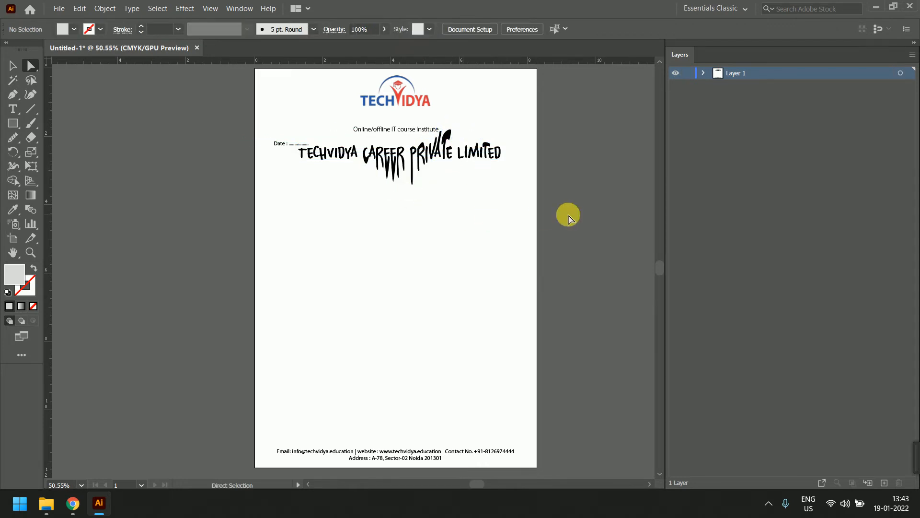
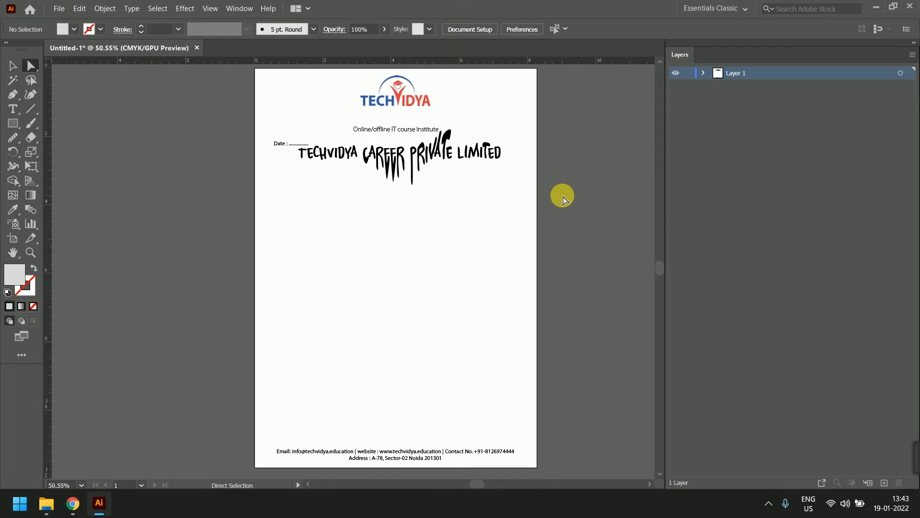
# Undo the mesh envelope so the company name is flat text again, then glance at Character settings
pyautogui.hotkey('ctrl', 'z')
pyautogui.hotkey('ctrl', 'z')
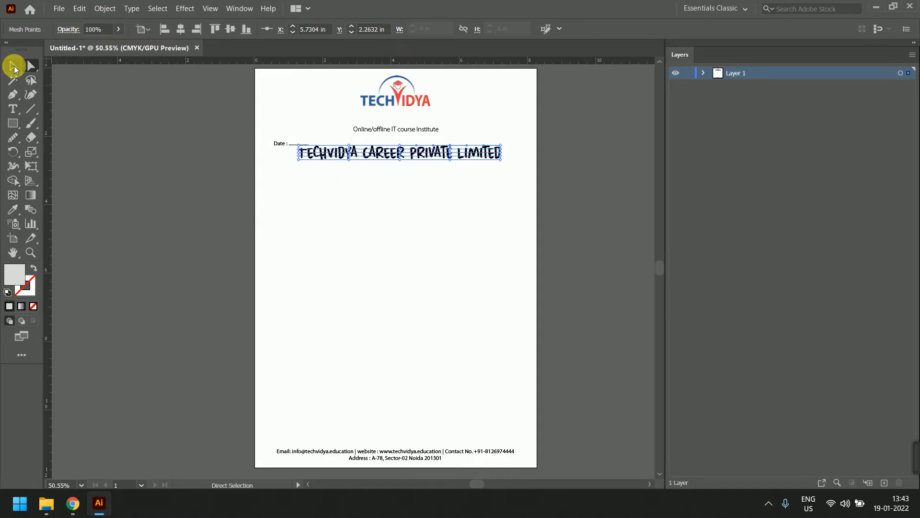
pyautogui.hotkey('ctrl', 'z')
pyautogui.hotkey('ctrl', 'z')
pyautogui.hotkey('ctrl', 'z')
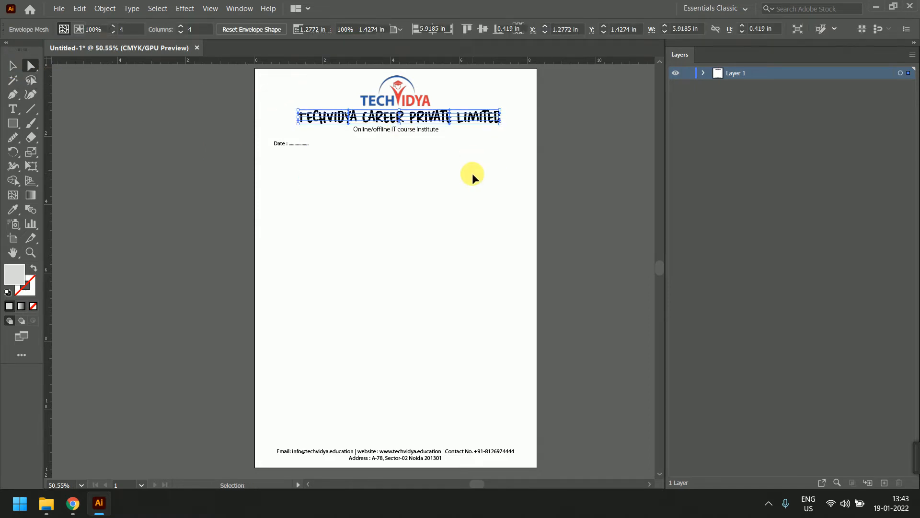
pyautogui.hotkey('ctrl', 'z')
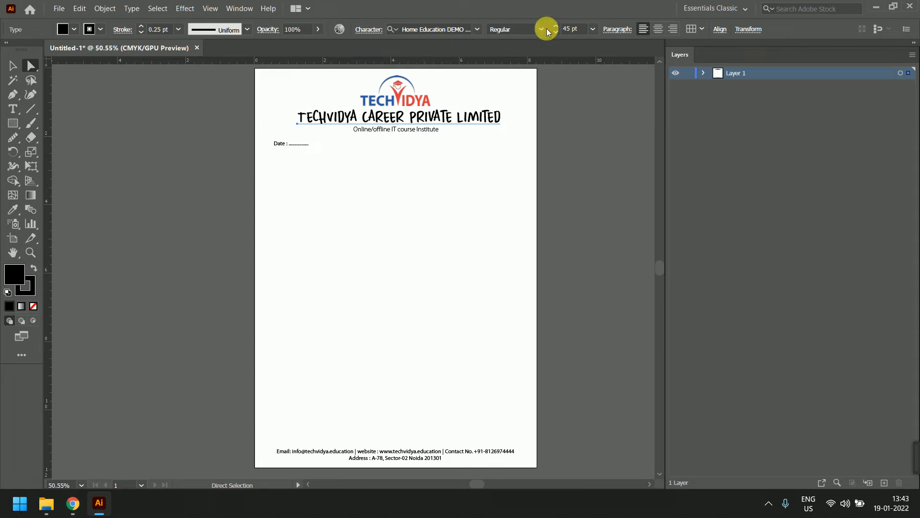
pyautogui.click(369, 31)
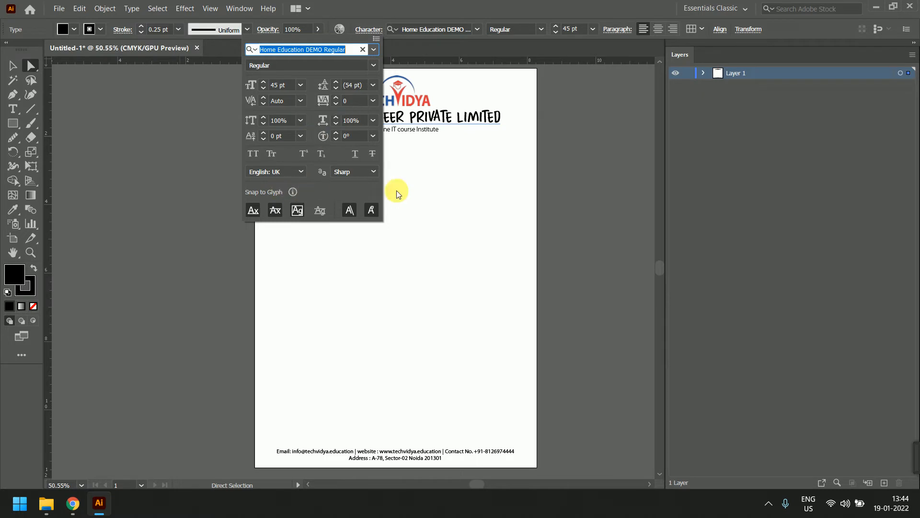
pyautogui.press('Escape')
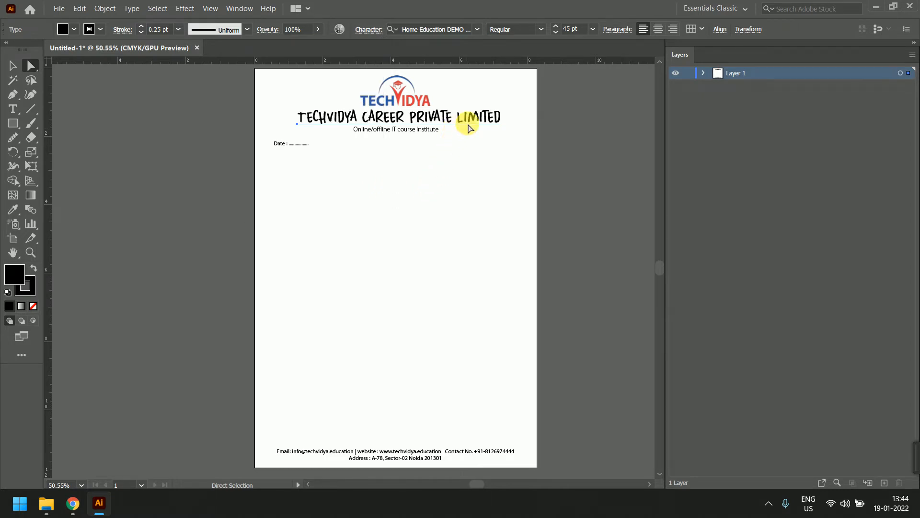
pyautogui.click(13, 65)
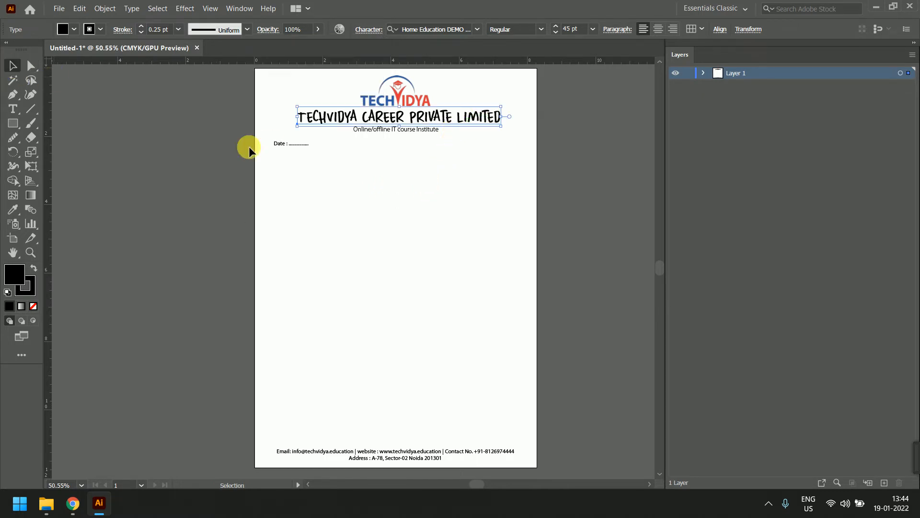
pyautogui.click(749, 30)
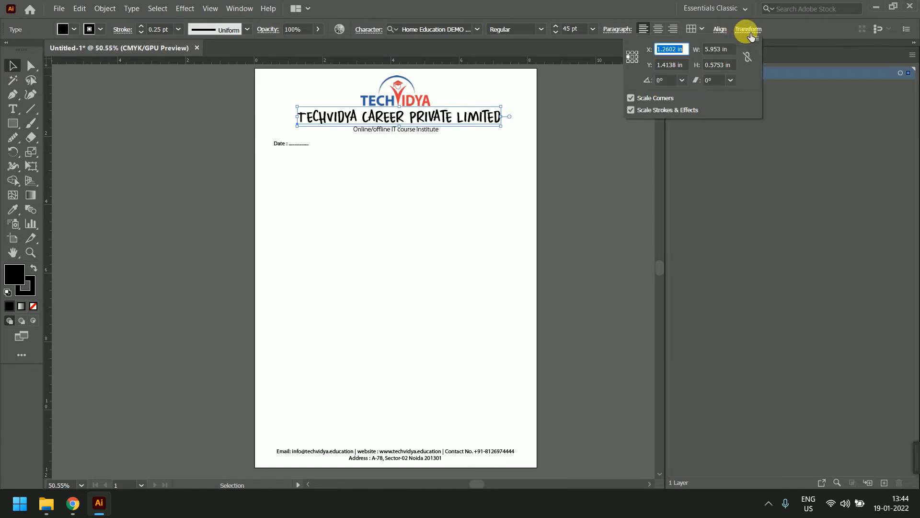
pyautogui.write('1.75')
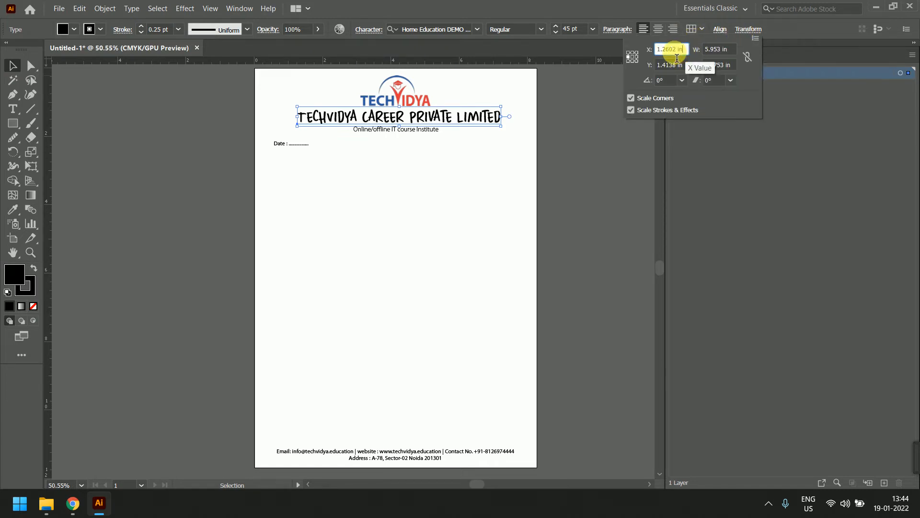
pyautogui.press('Return')
pyautogui.write('1.125')
pyautogui.press('Tab')
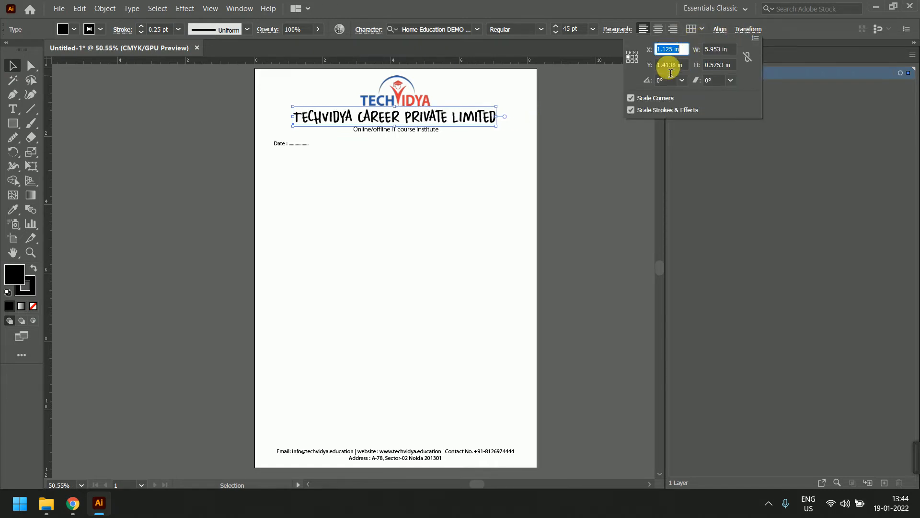
pyautogui.click(668, 81)
pyautogui.scroll(4, 671, 84)
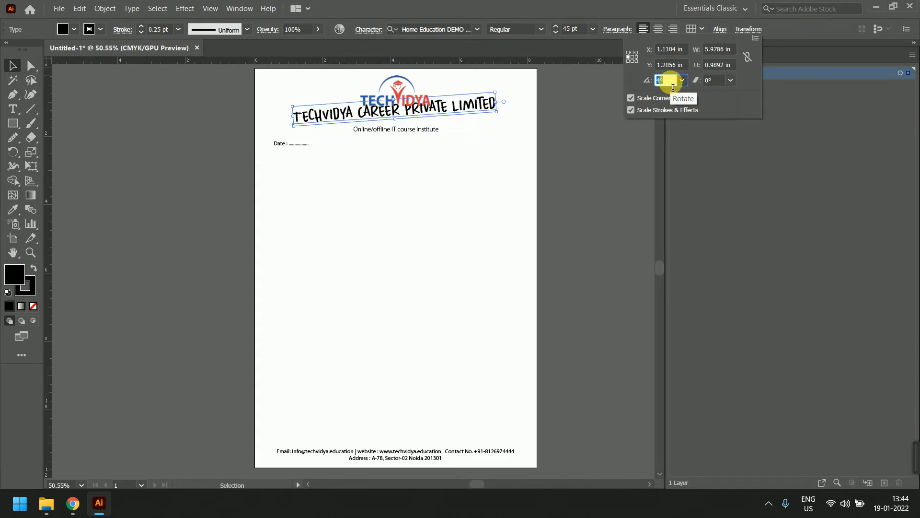
pyautogui.scroll(-10, 672, 85)
pyautogui.click(722, 81)
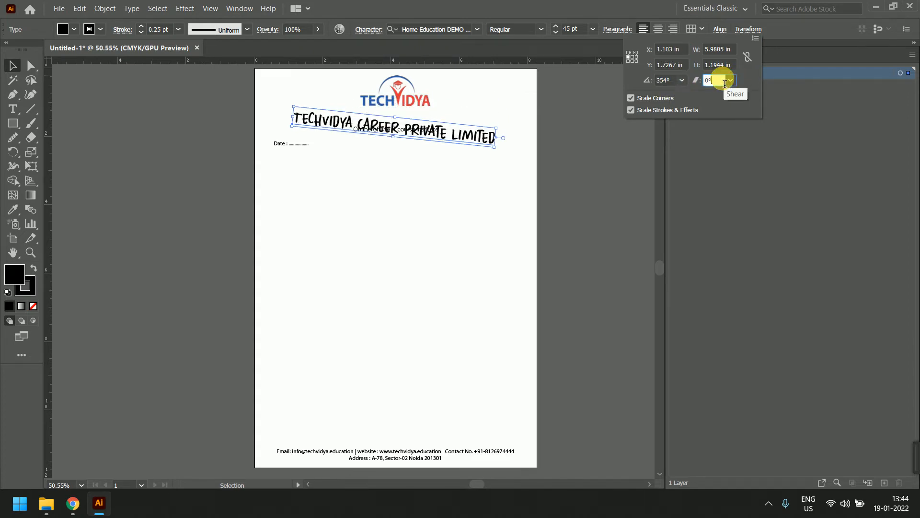
pyautogui.scroll(-1, 724, 83)
pyautogui.click(569, 178)
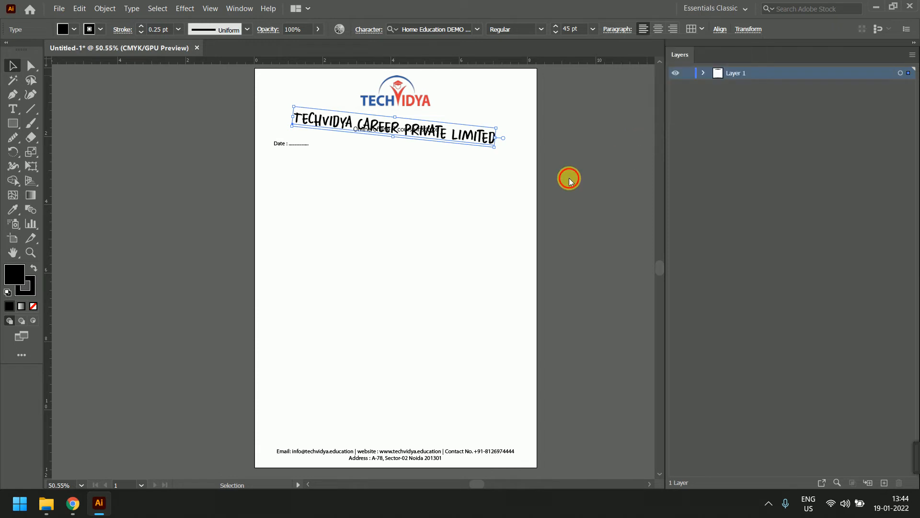
pyautogui.hotkey('ctrl', 'z')
pyautogui.hotkey('ctrl', 'z')
pyautogui.hotkey('ctrl', 'z')
pyautogui.hotkey('ctrl', 'z')
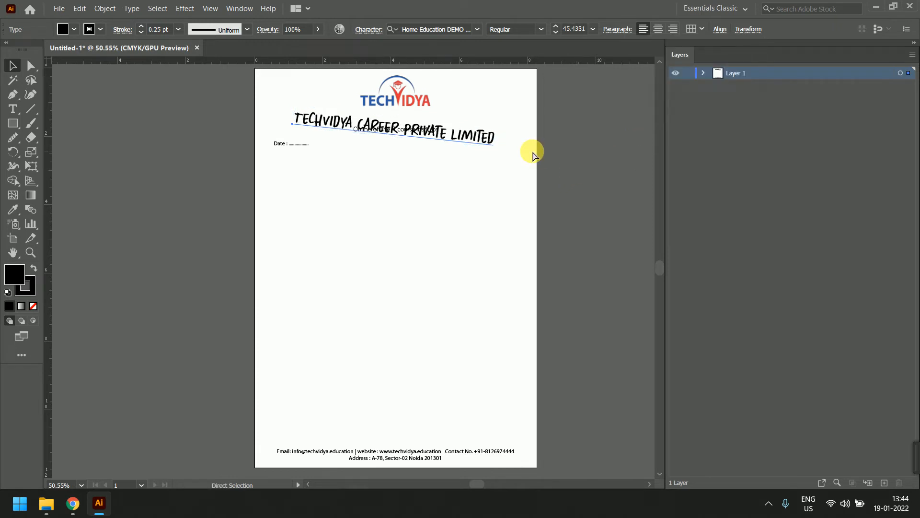
pyautogui.hotkey('ctrl', 'z')
pyautogui.hotkey('ctrl', 'z')
pyautogui.hotkey('ctrl', 'z')
pyautogui.hotkey('ctrl', 'z')
pyautogui.hotkey('ctrl', 'z')
pyautogui.hotkey('ctrl', 'z')
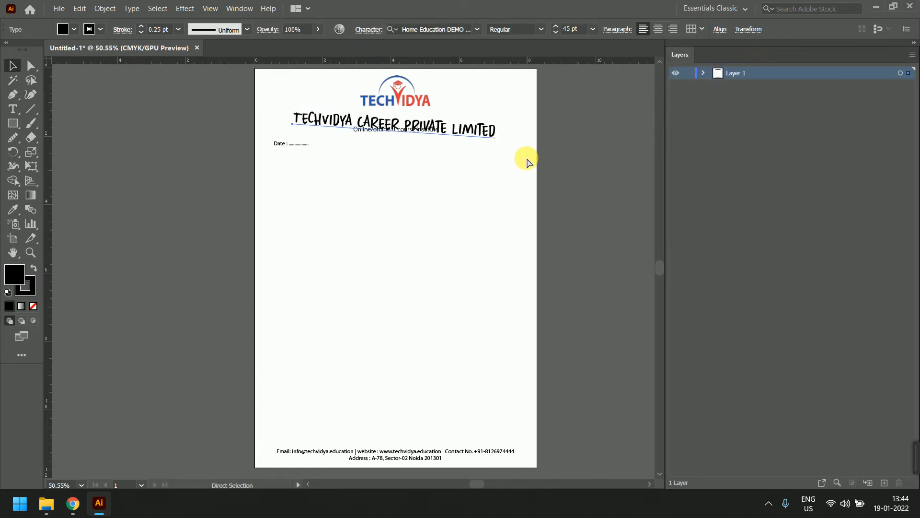
pyautogui.hotkey('ctrl', 'z')
pyautogui.hotkey('ctrl', 'z')
pyautogui.hotkey('ctrl', 'z')
pyautogui.hotkey('ctrl', 'z')
pyautogui.hotkey('ctrl', 'z')
pyautogui.hotkey('ctrl', 'z')
pyautogui.hotkey('ctrl', 'z')
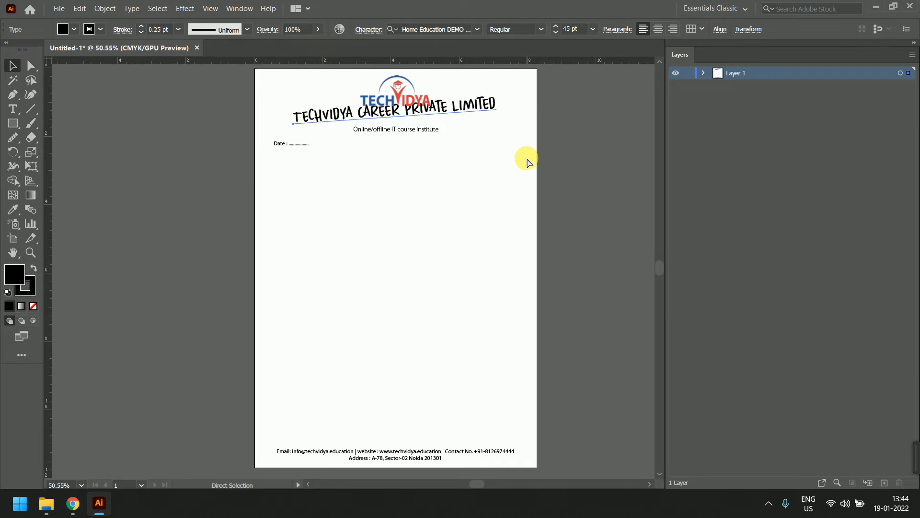
pyautogui.hotkey('ctrl', 'z')
pyautogui.hotkey('ctrl', 'z')
pyautogui.hotkey('ctrl', 'z')
pyautogui.hotkey('ctrl', 'z')
pyautogui.hotkey('ctrl', 'z')
pyautogui.hotkey('ctrl', 'z')
pyautogui.hotkey('ctrl', 'z')
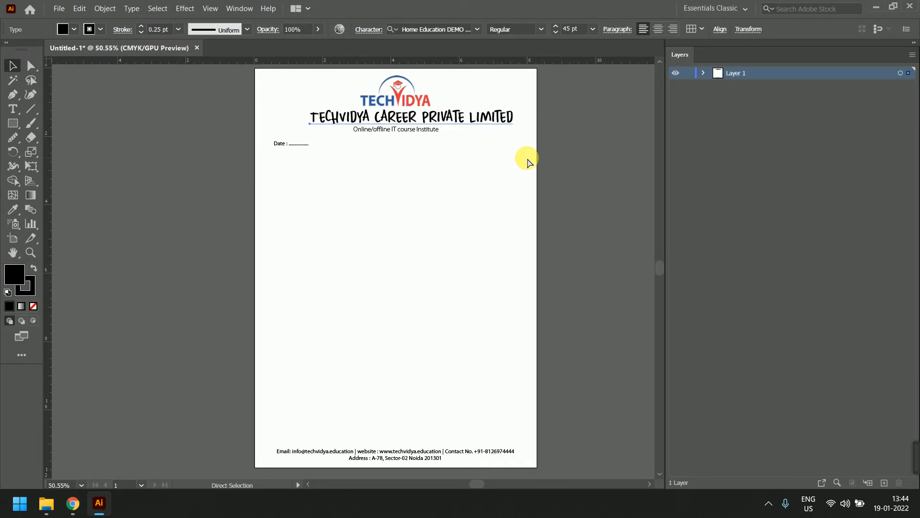
pyautogui.hotkey('ctrl', 'z')
pyautogui.hotkey('ctrl', 'z')
pyautogui.hotkey('ctrl', 'z')
pyautogui.hotkey('ctrl', 'z')
pyautogui.hotkey('ctrl', 'z')
pyautogui.hotkey('ctrl', 'z')
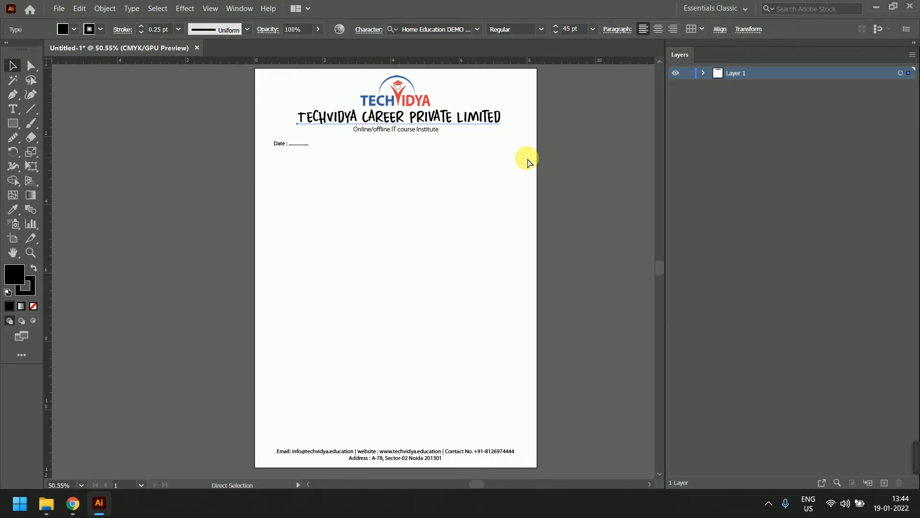
pyautogui.click(508, 164)
pyautogui.click(489, 119)
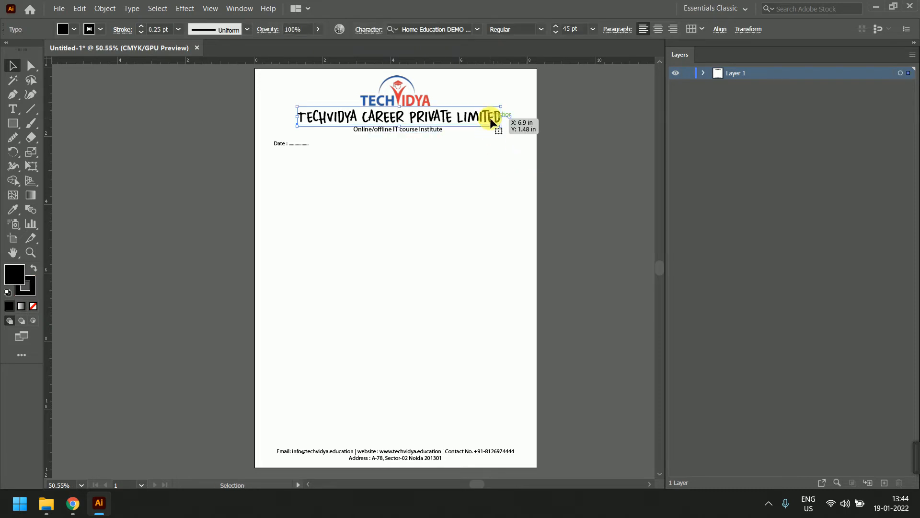
pyautogui.moveTo(508, 128); pyautogui.dragTo(502, 160)
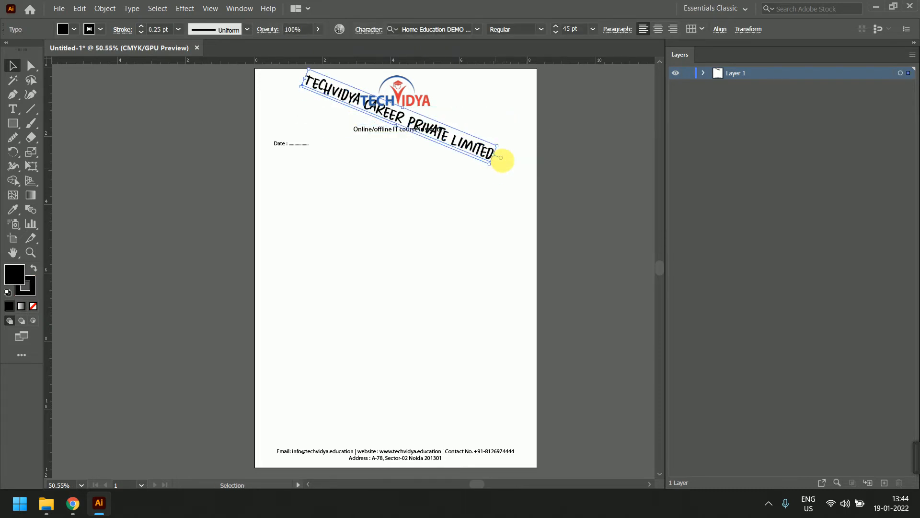
pyautogui.hotkey('ctrl', 'z')
pyautogui.click(437, 173)
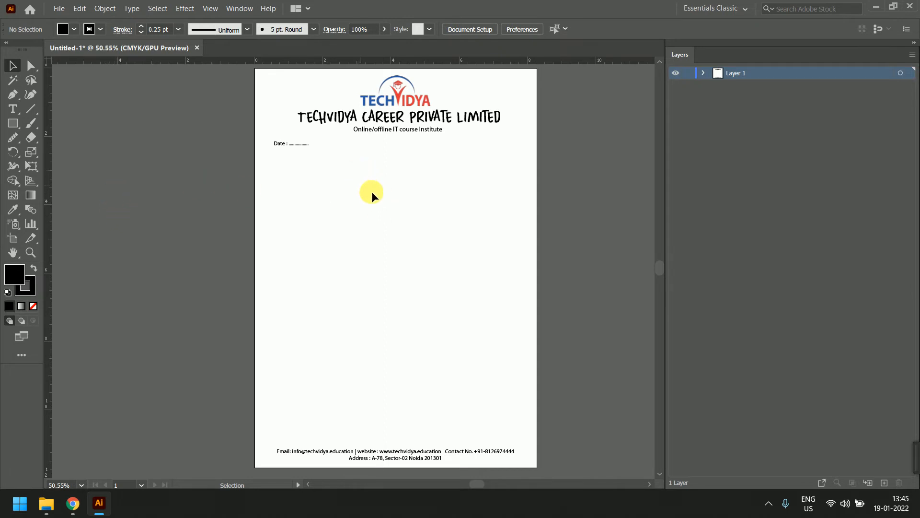
# With the Curvature tool, place the first point on the letterhead's left edge
pyautogui.scroll(2, 424, 155)
pyautogui.scroll(2, 434, 153)
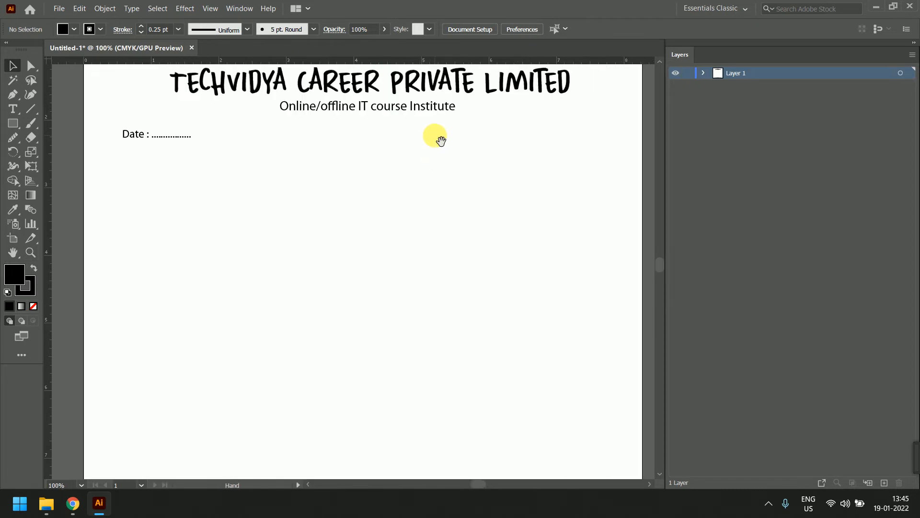
pyautogui.moveTo(433, 136); pyautogui.dragTo(409, 111)
pyautogui.scroll(-1, 415, 229)
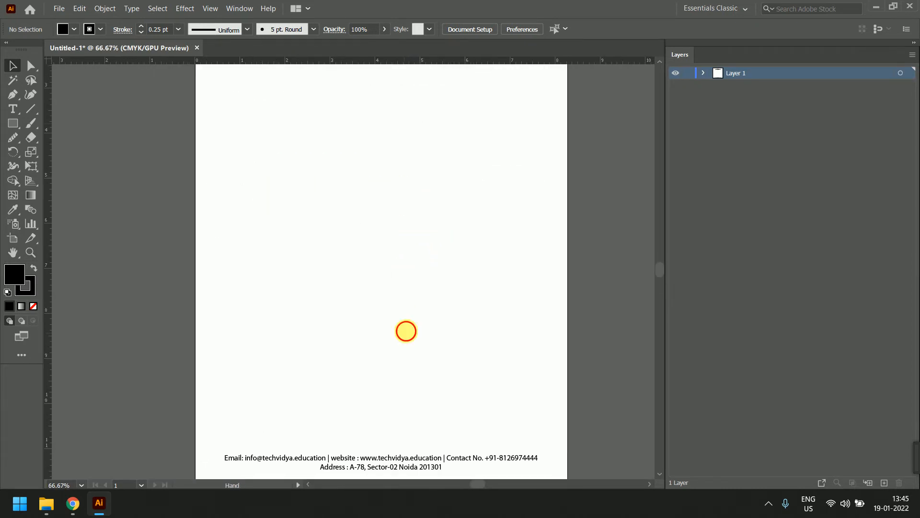
pyautogui.moveTo(407, 331); pyautogui.dragTo(407, 466)
pyautogui.moveTo(438, 289); pyautogui.dragTo(439, 323)
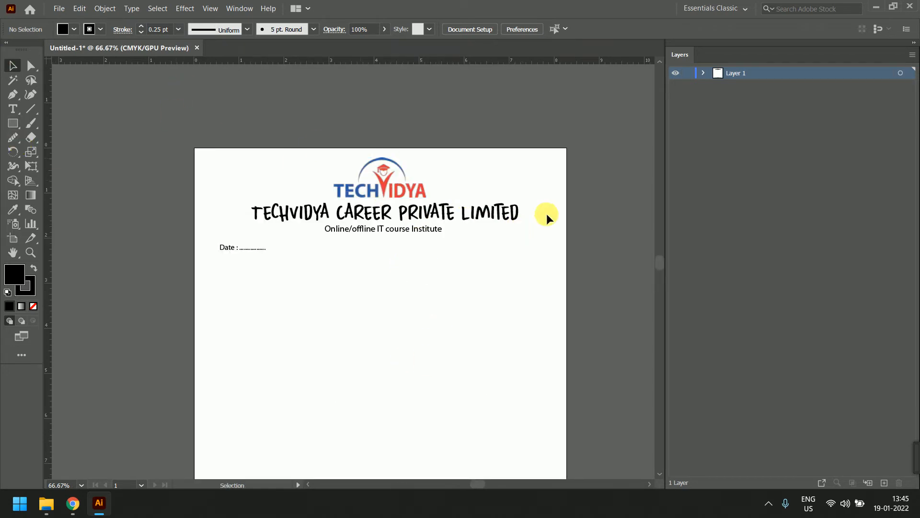
pyautogui.scroll(1, 428, 209)
pyautogui.scroll(-1, 427, 210)
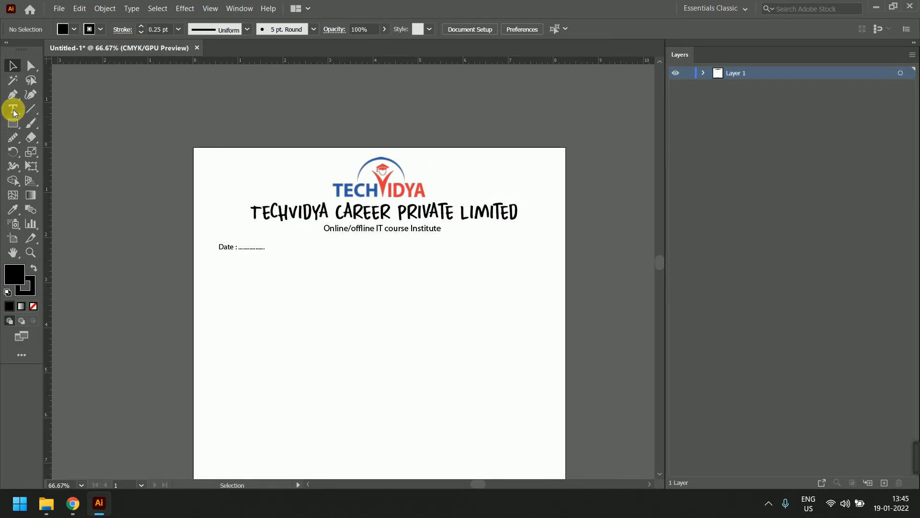
pyautogui.click(28, 98)
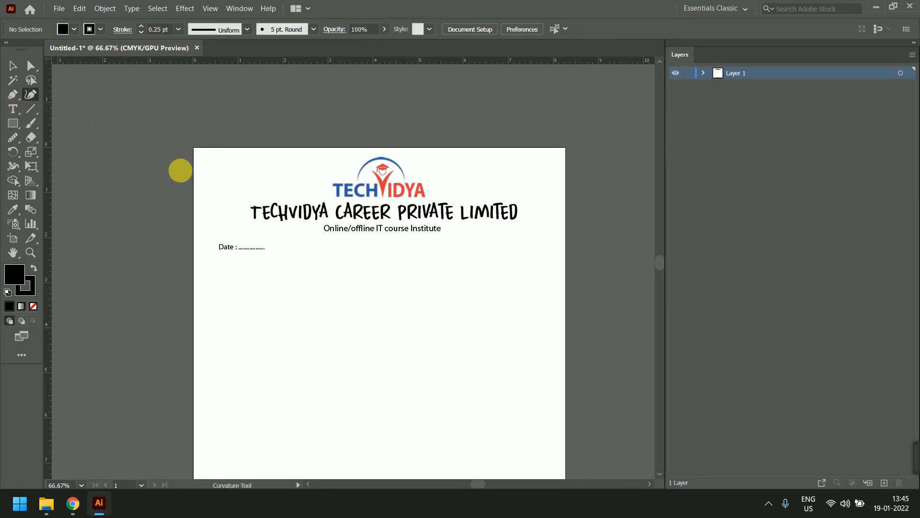
pyautogui.click(193, 201)
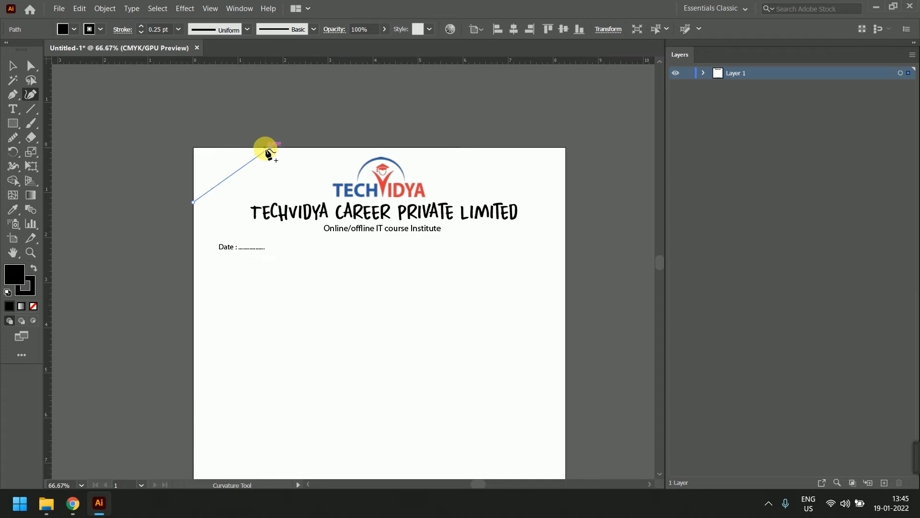
# Draw a triangle in the top-left corner and fill it with the logo's blue
pyautogui.click(271, 147)
pyautogui.press('Delete')
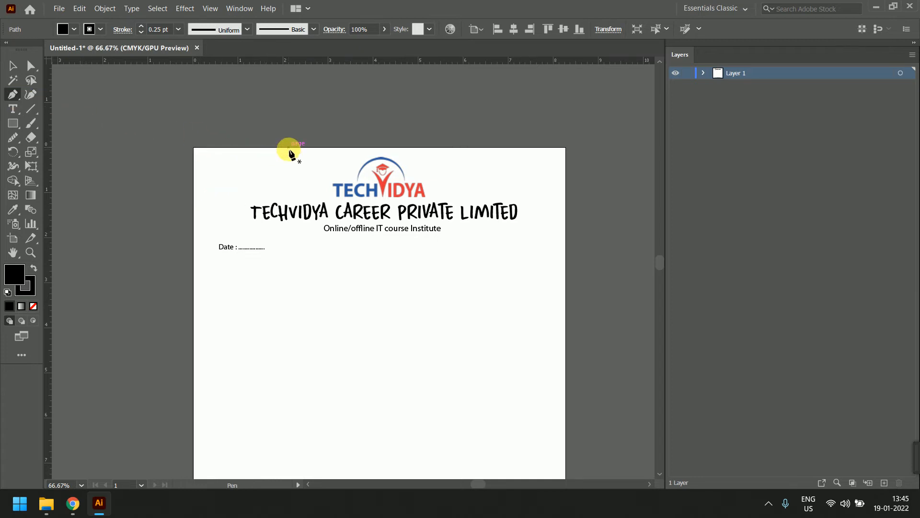
pyautogui.click(193, 213)
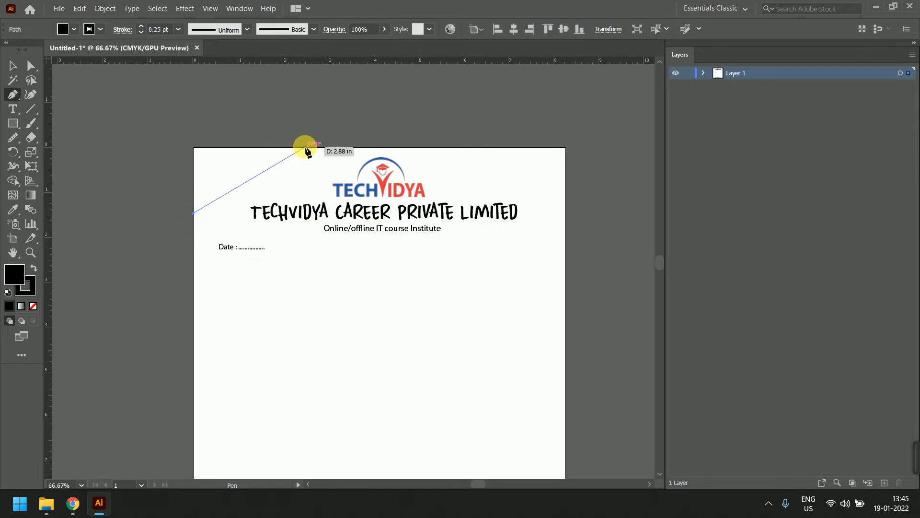
pyautogui.click(286, 147)
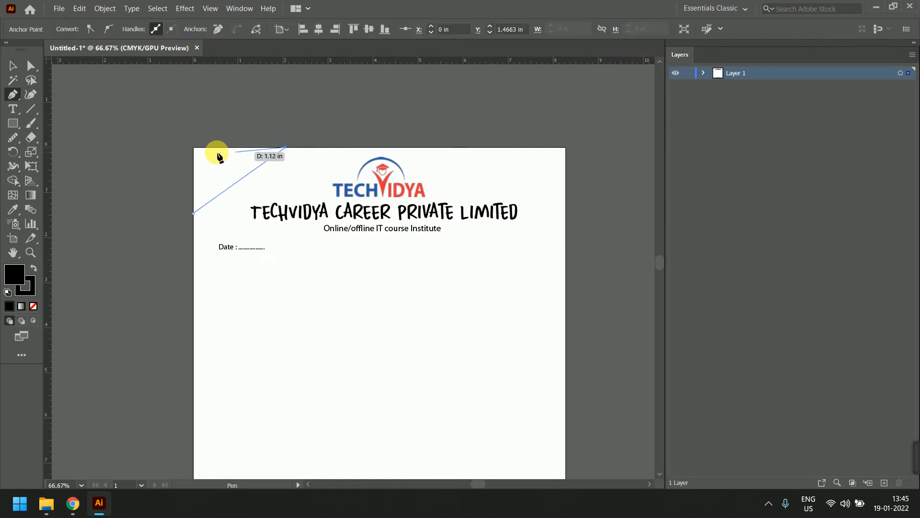
pyautogui.click(193, 146)
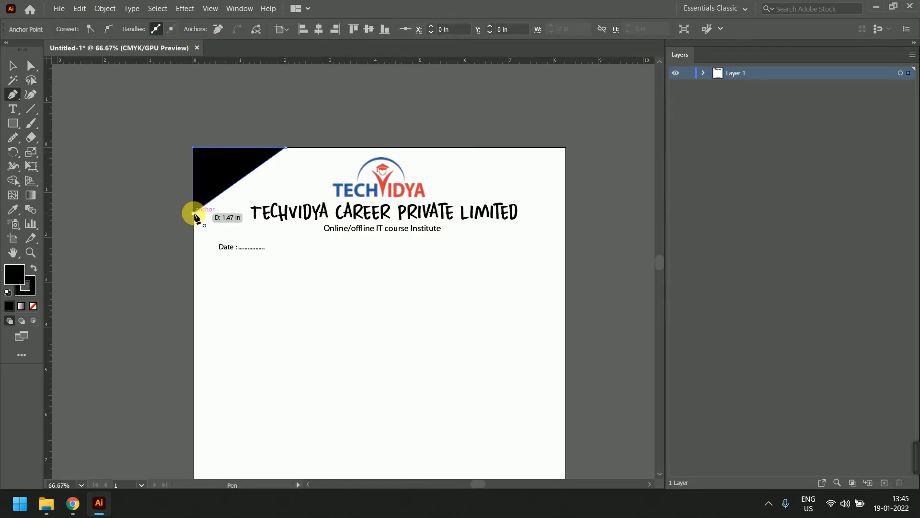
pyautogui.click(193, 213)
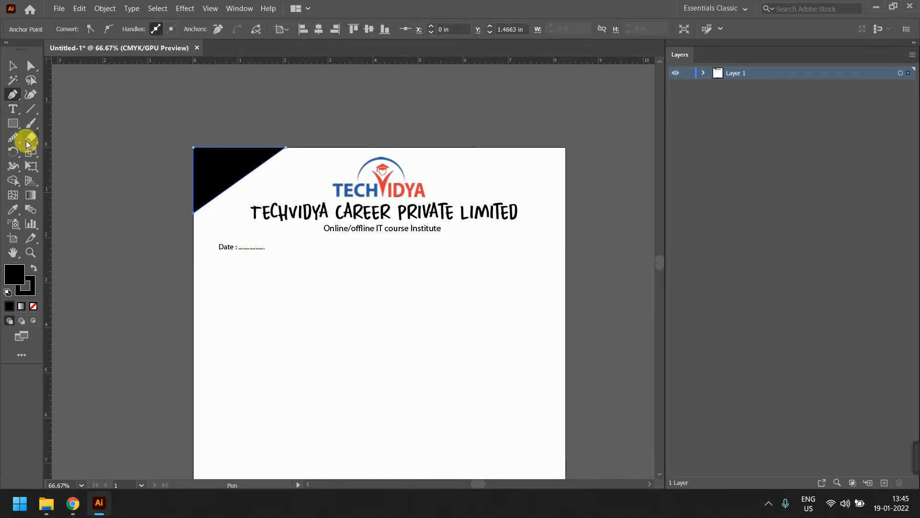
pyautogui.click(12, 209)
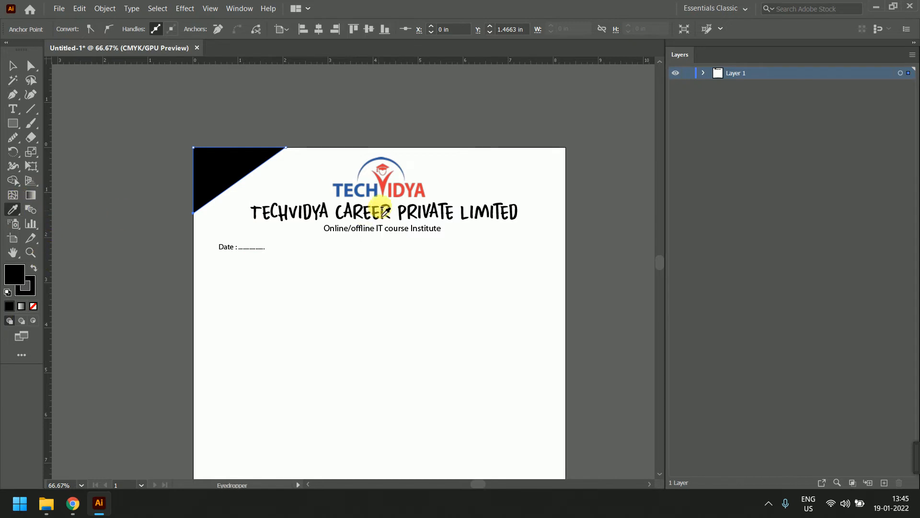
pyautogui.click(360, 199)
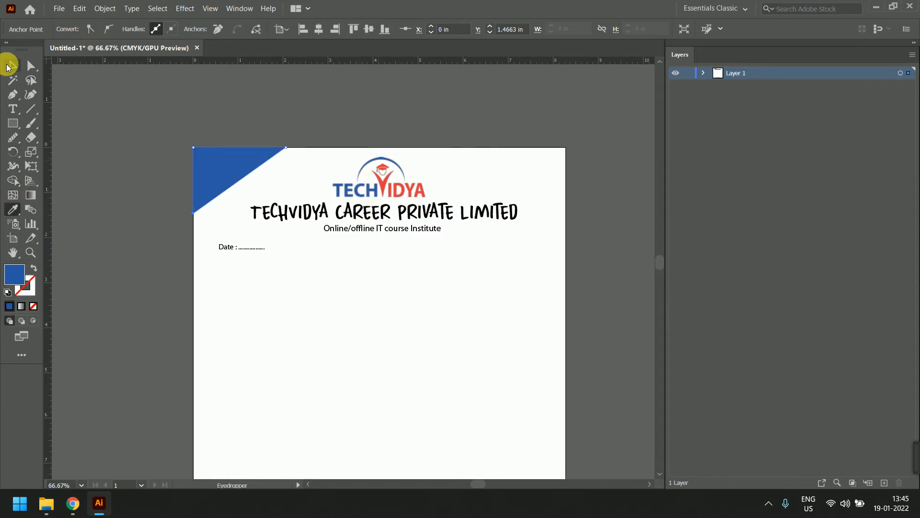
# Draw a larger corner triangle, fill it with the logo's red, and send it behind the blue one
pyautogui.click(14, 96)
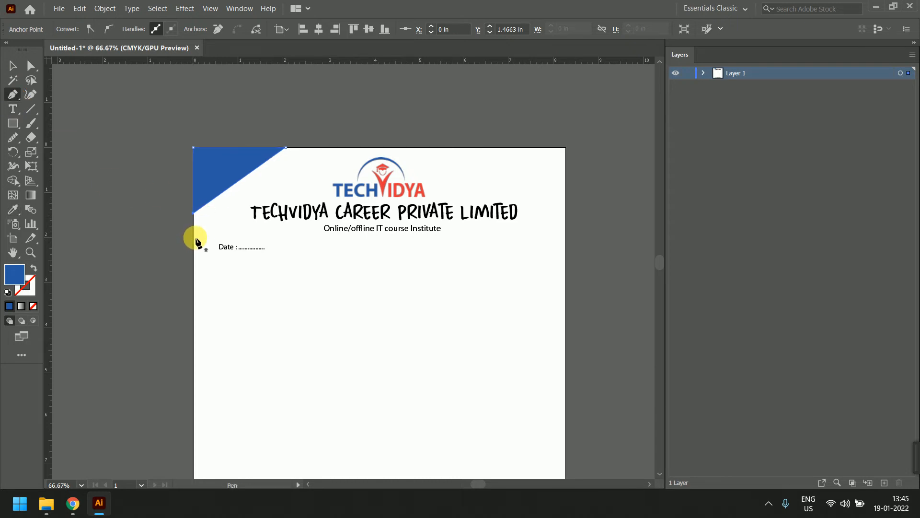
pyautogui.click(318, 147)
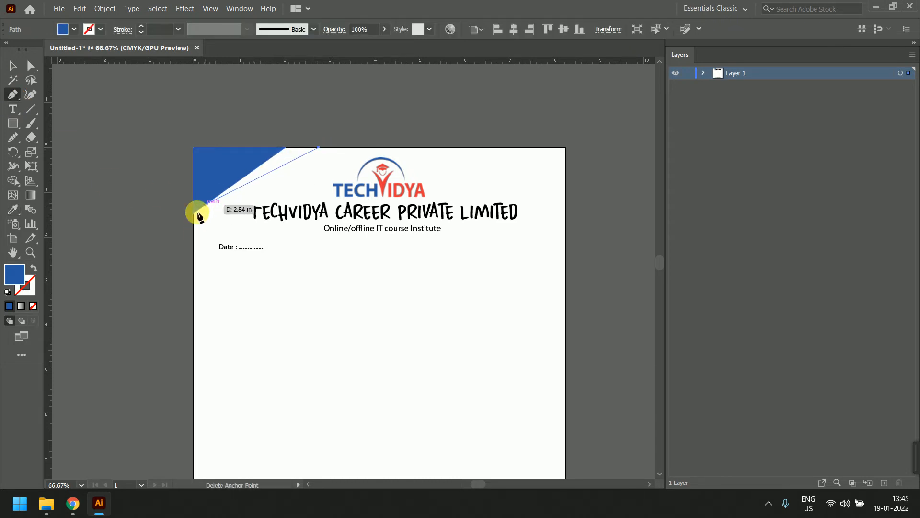
pyautogui.click(193, 213)
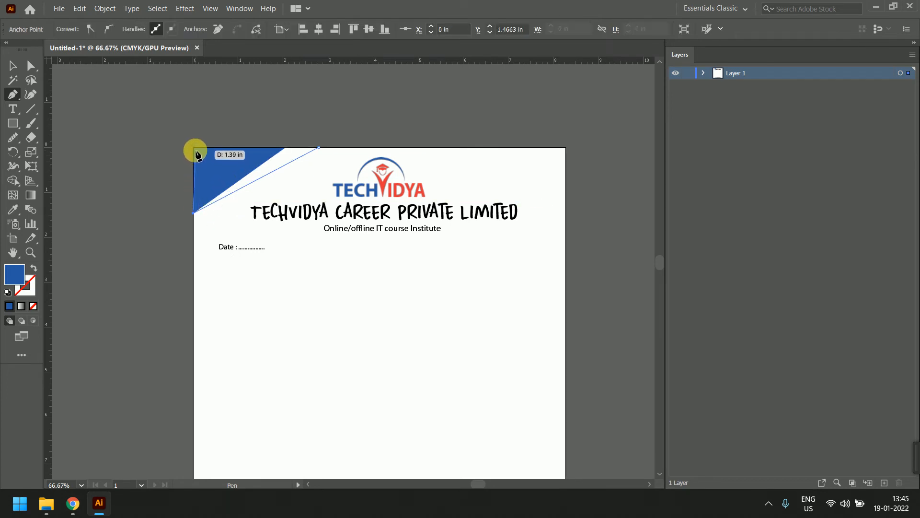
pyautogui.click(318, 147)
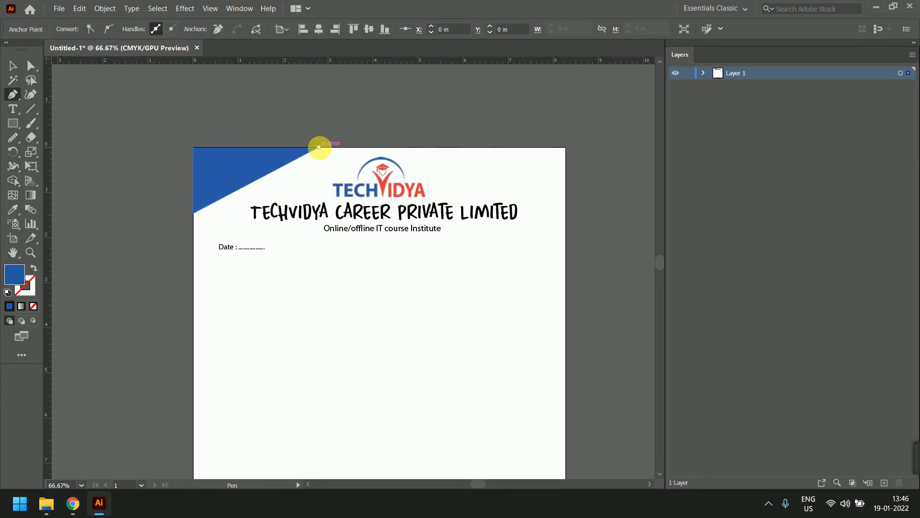
pyautogui.click(12, 210)
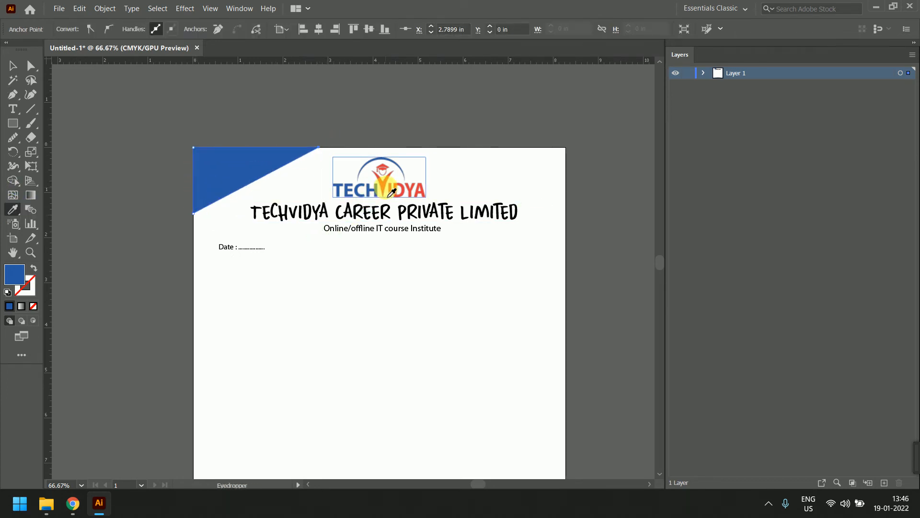
pyautogui.click(387, 190)
pyautogui.click(12, 66)
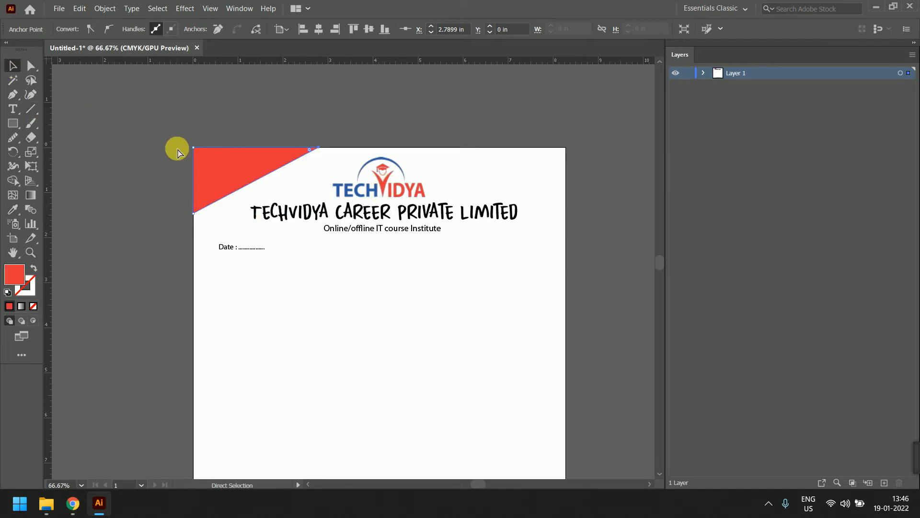
pyautogui.hotkey('ctrl', 'z')
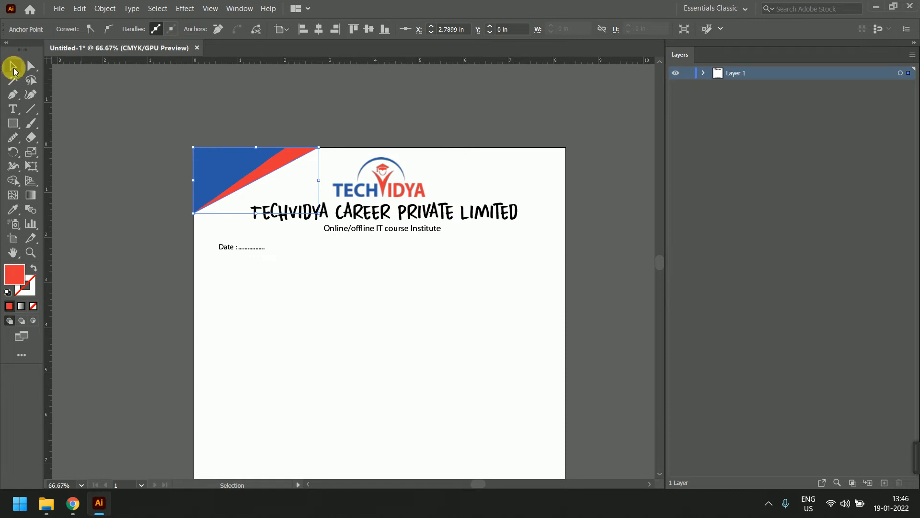
pyautogui.click(30, 67)
pyautogui.click(173, 101)
pyautogui.scroll(-1, 293, 154)
pyautogui.scroll(-3, 293, 154)
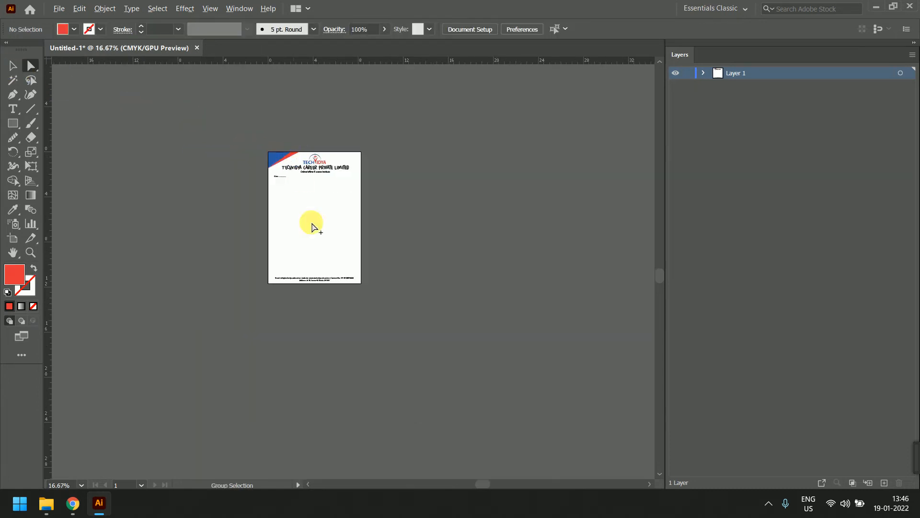
# Pen-draw a four-point band across the bottom edge whose top slopes down to the right edge
pyautogui.scroll(2, 318, 248)
pyautogui.moveTo(356, 161); pyautogui.dragTo(359, 223)
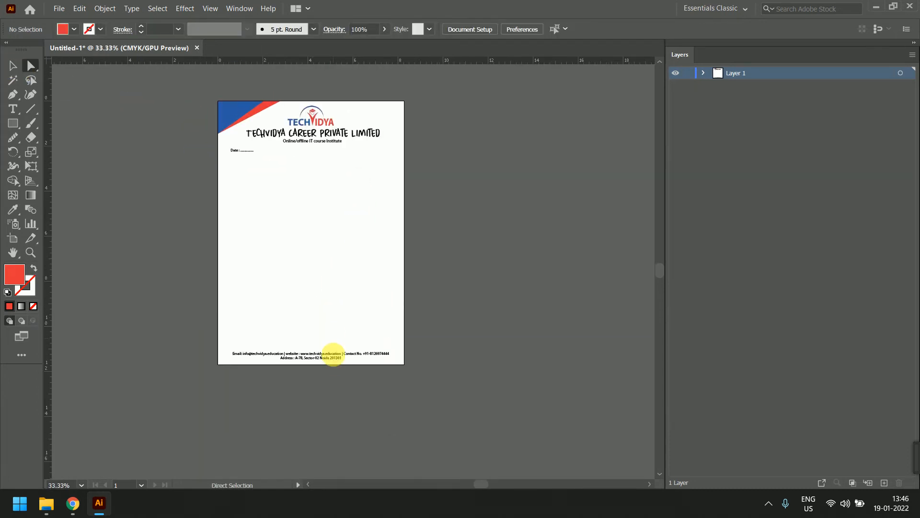
pyautogui.click(13, 95)
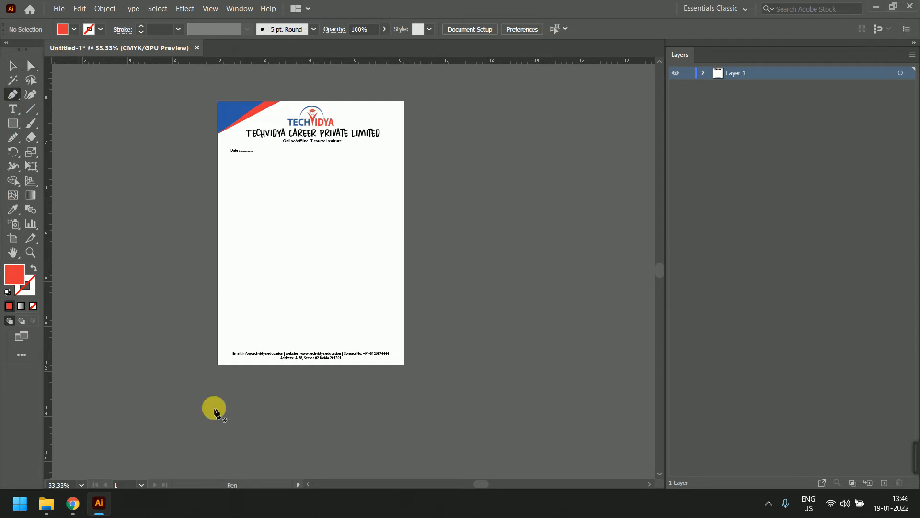
pyautogui.click(218, 339)
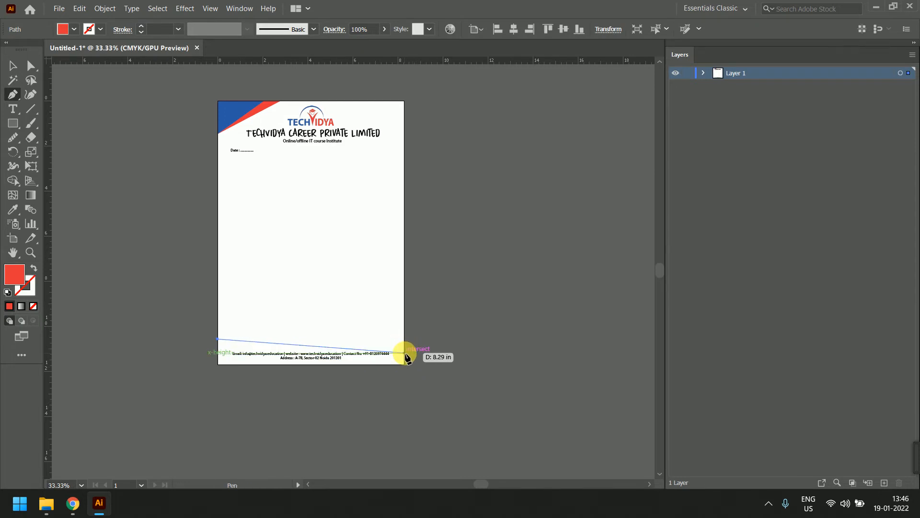
pyautogui.click(404, 352)
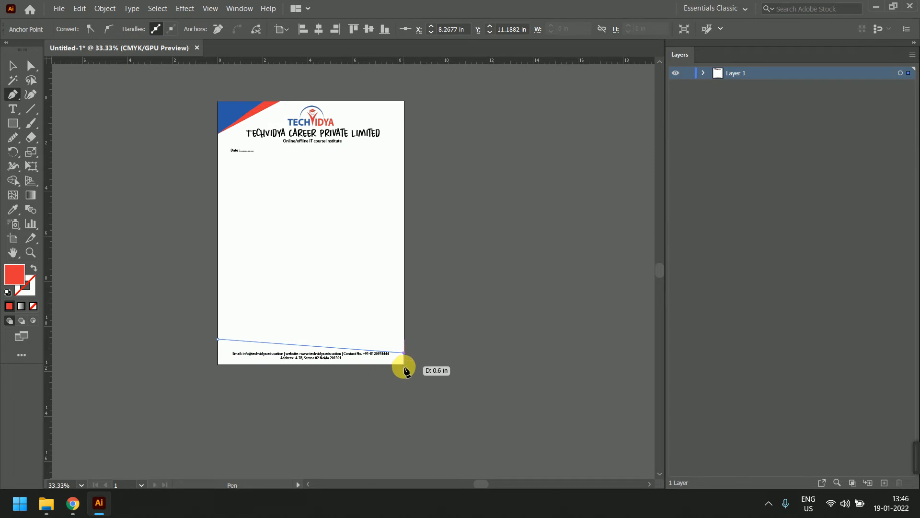
pyautogui.click(404, 365)
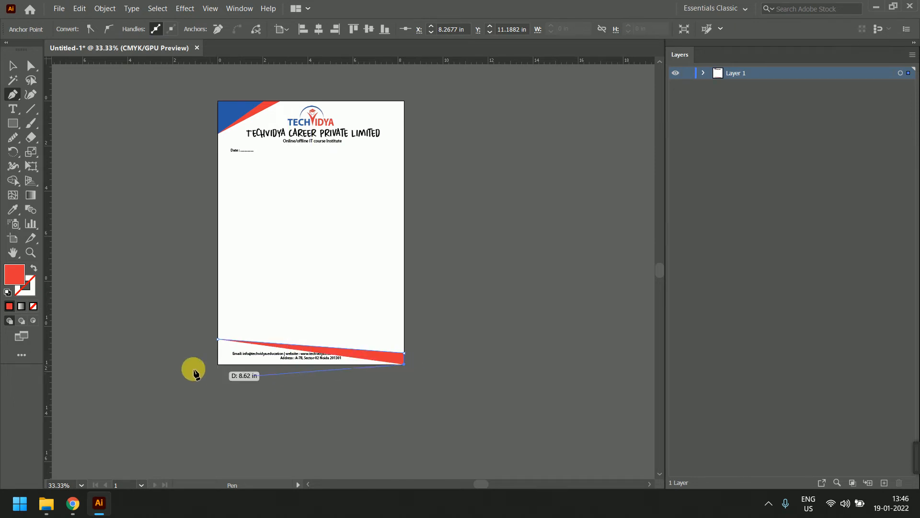
pyautogui.click(218, 365)
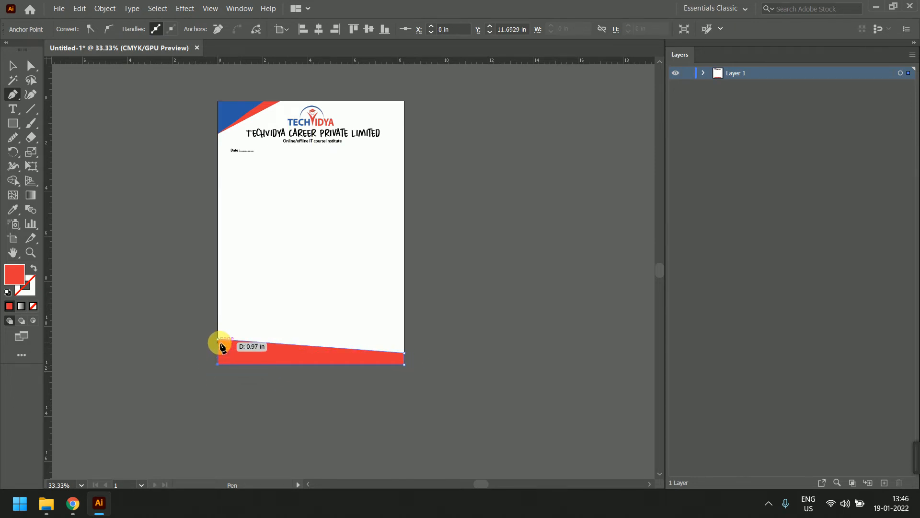
pyautogui.click(218, 339)
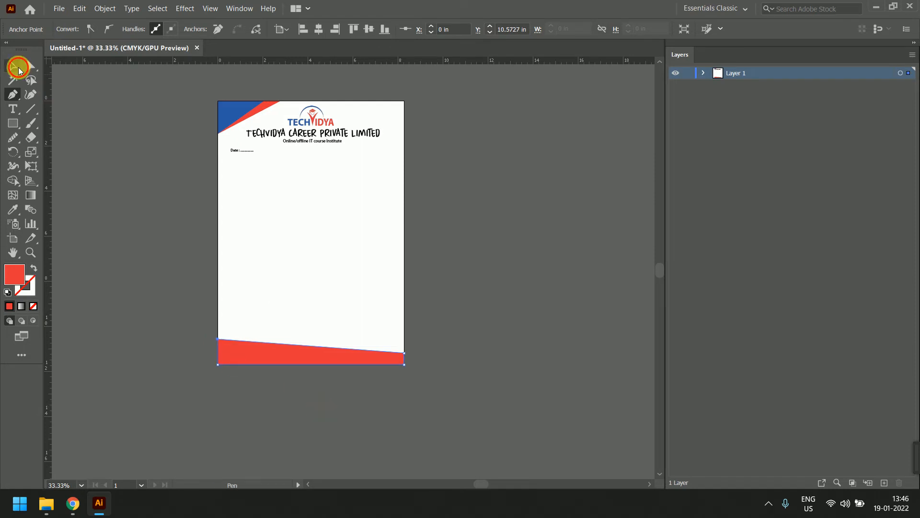
# Send the red bottom band behind the footer contact text and zoom in on the footer
pyautogui.click(15, 66)
pyautogui.press('a')
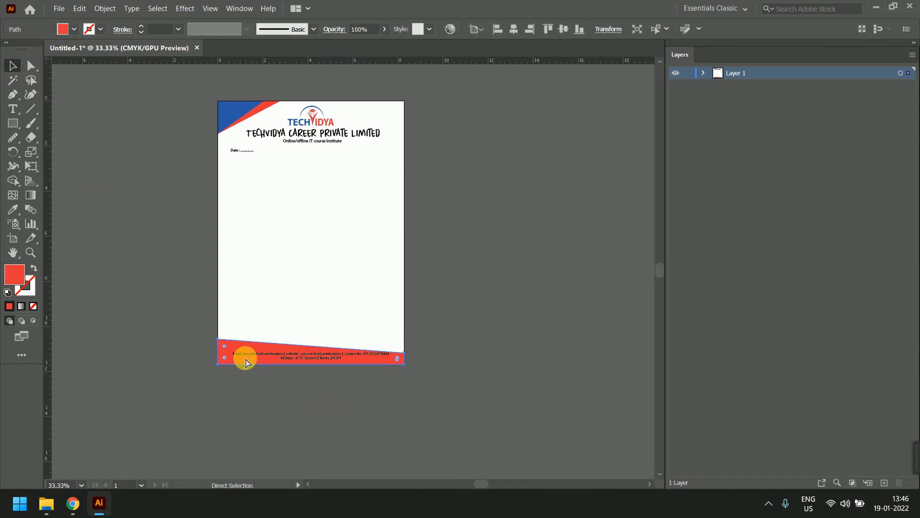
pyautogui.click(352, 379)
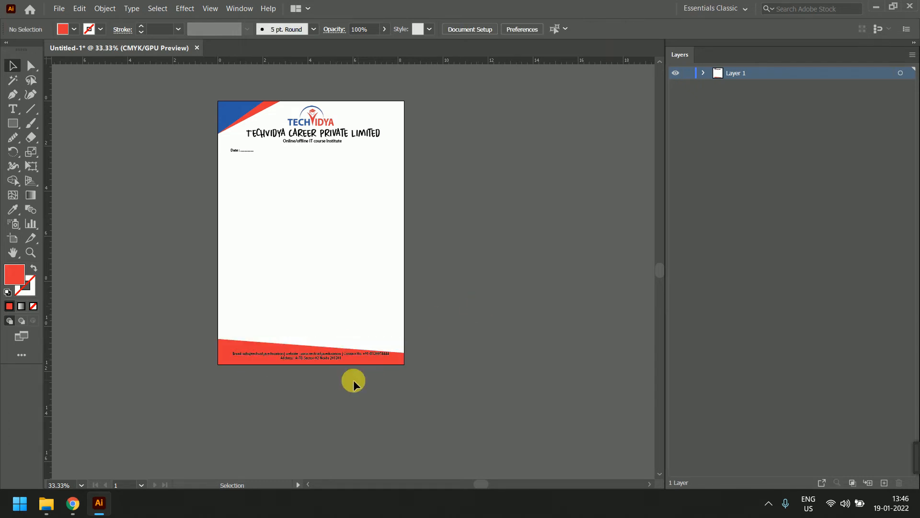
pyautogui.scroll(1, 326, 377)
pyautogui.moveTo(303, 350); pyautogui.dragTo(345, 351)
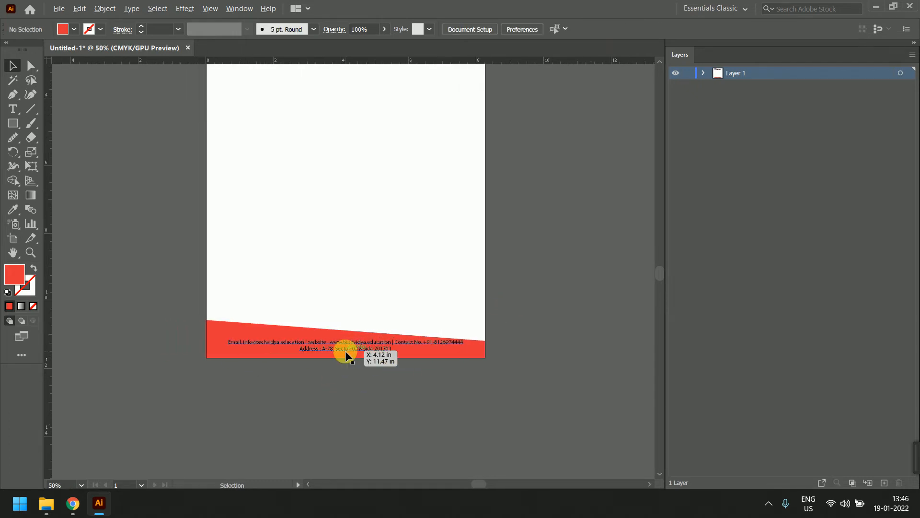
pyautogui.scroll(1, 345, 351)
pyautogui.click(12, 97)
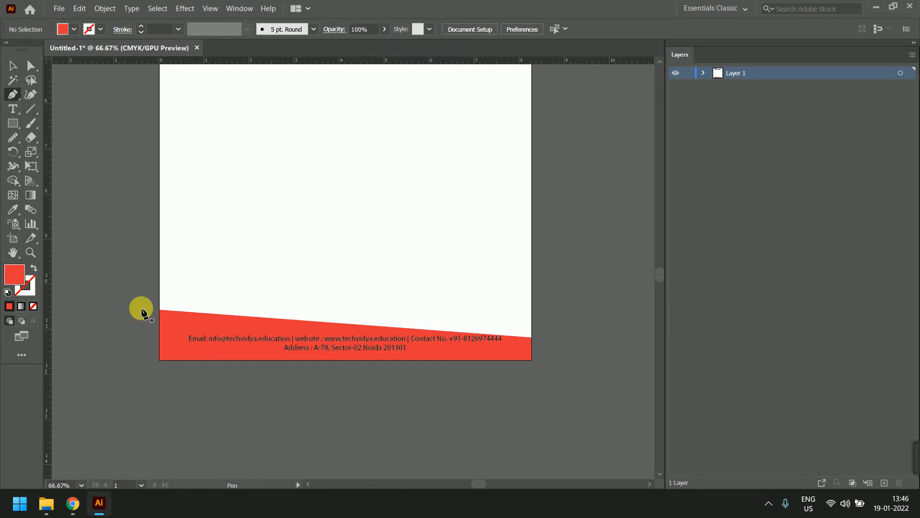
# Draw a triangle over the band's bottom and right edges and fill it with the corner's blue
pyautogui.click(158, 360)
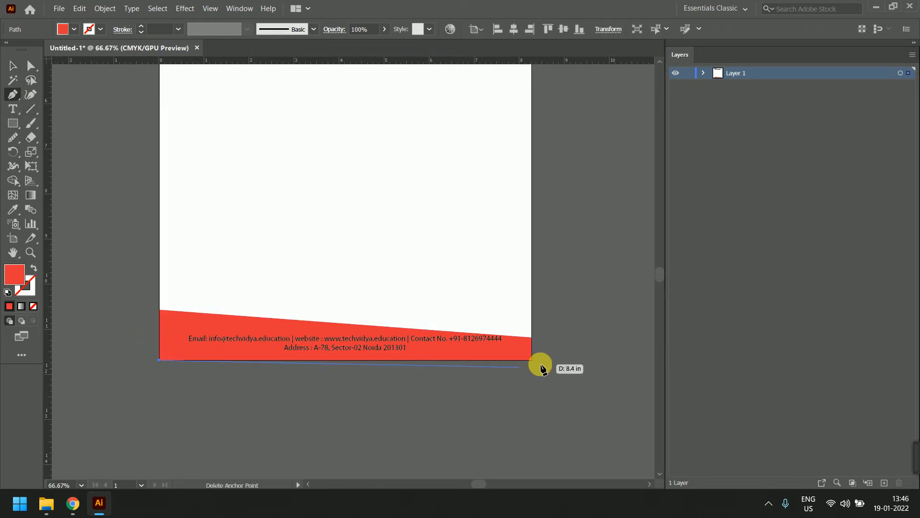
pyautogui.click(530, 360)
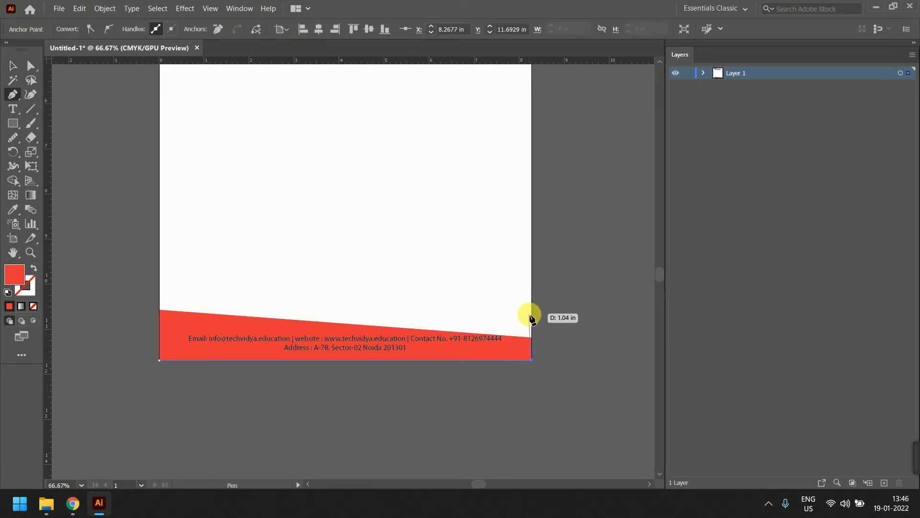
pyautogui.click(531, 316)
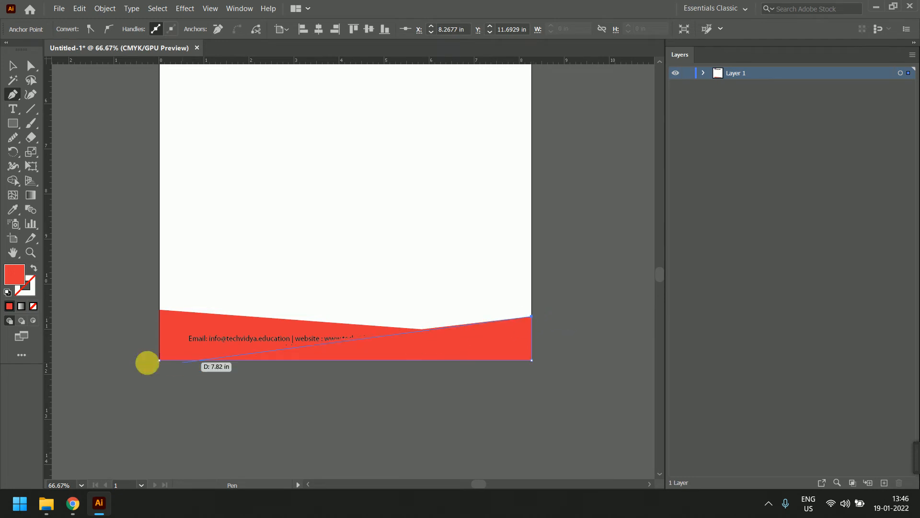
pyautogui.click(160, 360)
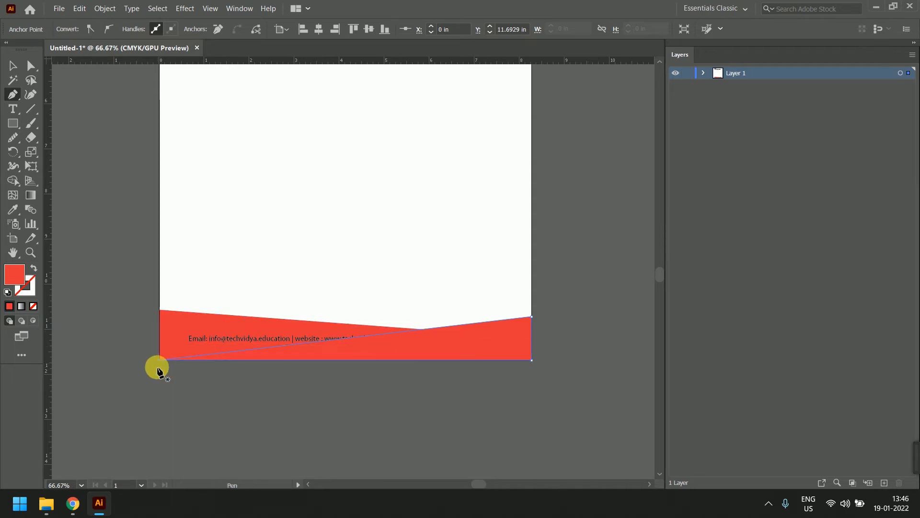
pyautogui.click(11, 66)
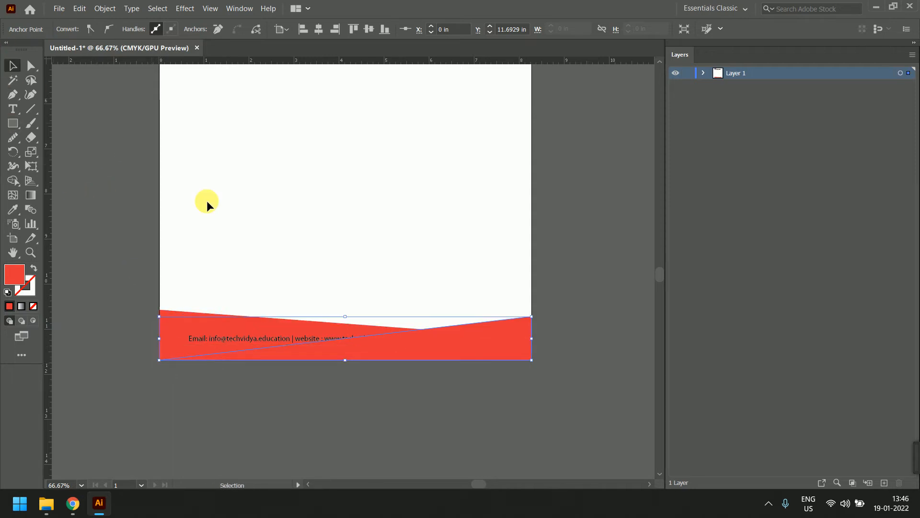
pyautogui.keyDown('alt'); pyautogui.scroll(-1, 249, 235); pyautogui.keyUp('alt')
pyautogui.scroll(3, 360, 189)
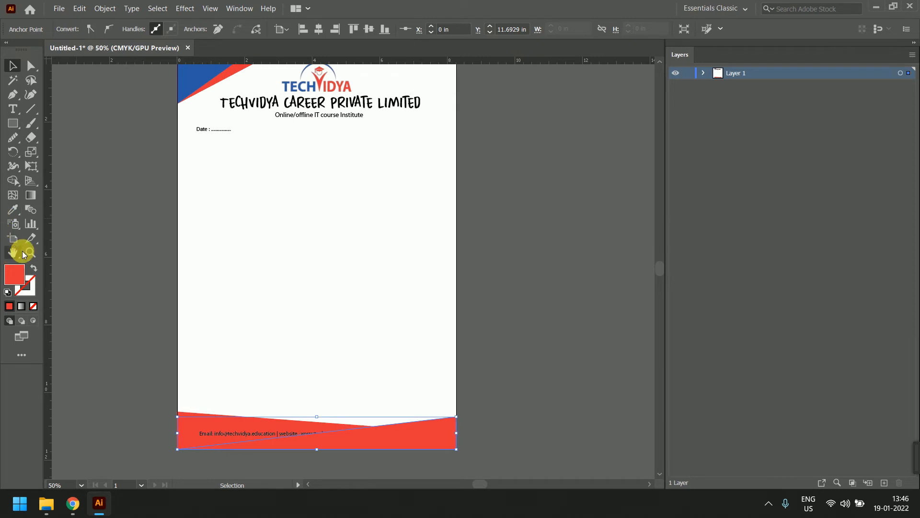
pyautogui.click(13, 209)
pyautogui.click(188, 89)
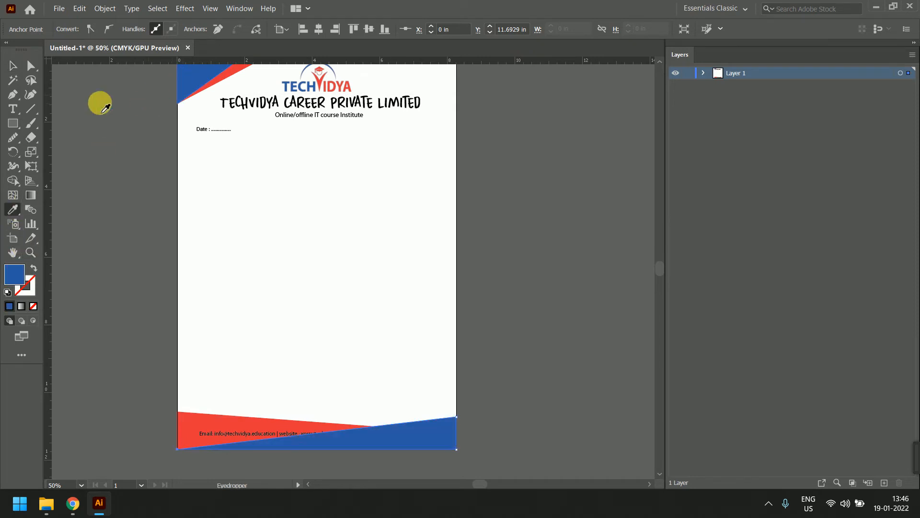
# Send the blue footer triangle one level behind the red band with Ctrl+[
pyautogui.click(10, 66)
pyautogui.click(103, 234)
pyautogui.moveTo(374, 371); pyautogui.dragTo(390, 278)
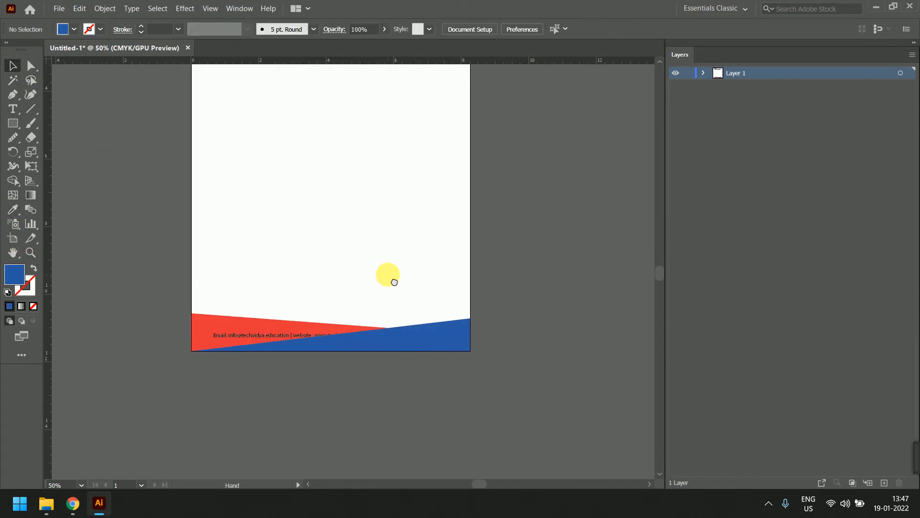
pyautogui.click(411, 333)
pyautogui.press('a')
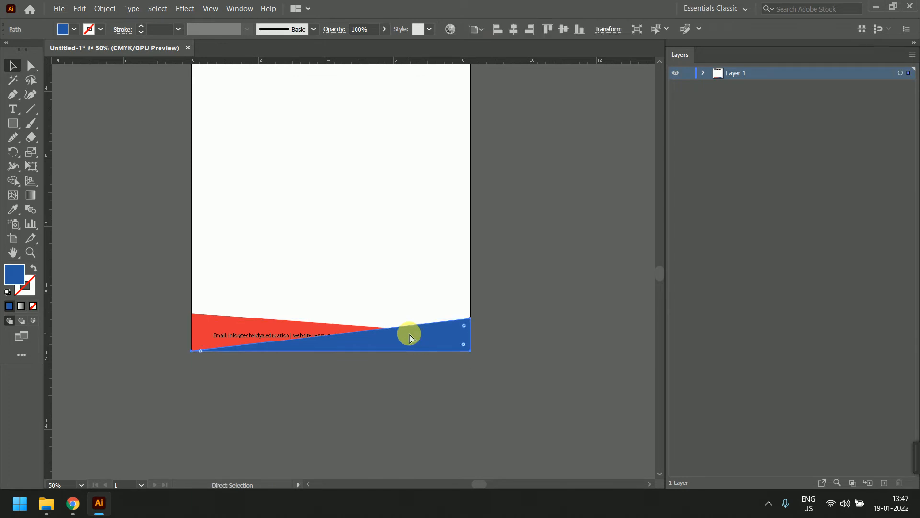
pyautogui.hotkey('ctrl', '[')
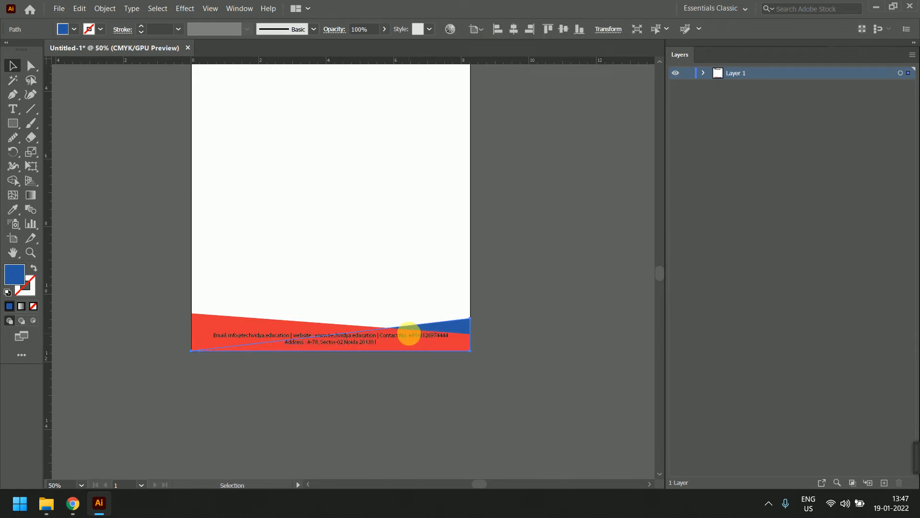
pyautogui.click(410, 334)
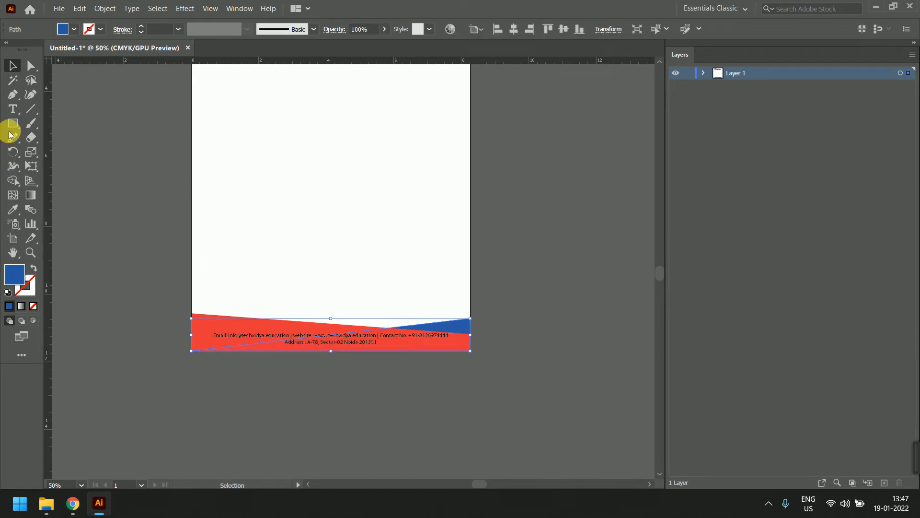
# Raise the blue shape's top-right anchor and lower the red band's right-edge anchor
pyautogui.click(32, 66)
pyautogui.click(487, 339)
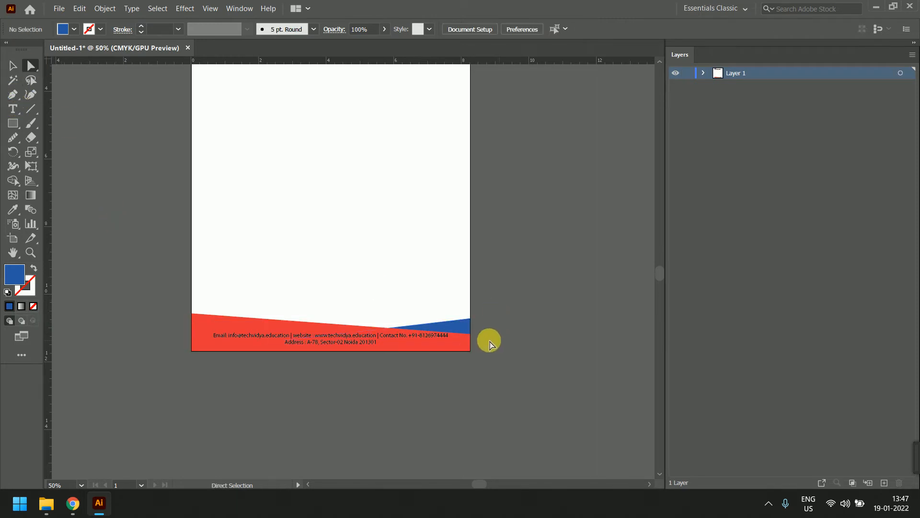
pyautogui.click(471, 325)
pyautogui.click(470, 318)
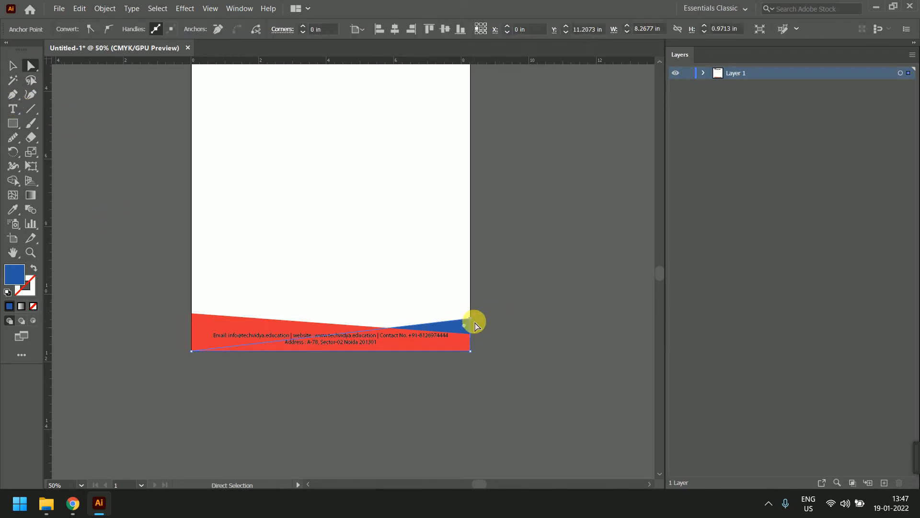
pyautogui.moveTo(471, 318); pyautogui.dragTo(471, 312)
pyautogui.click(521, 326)
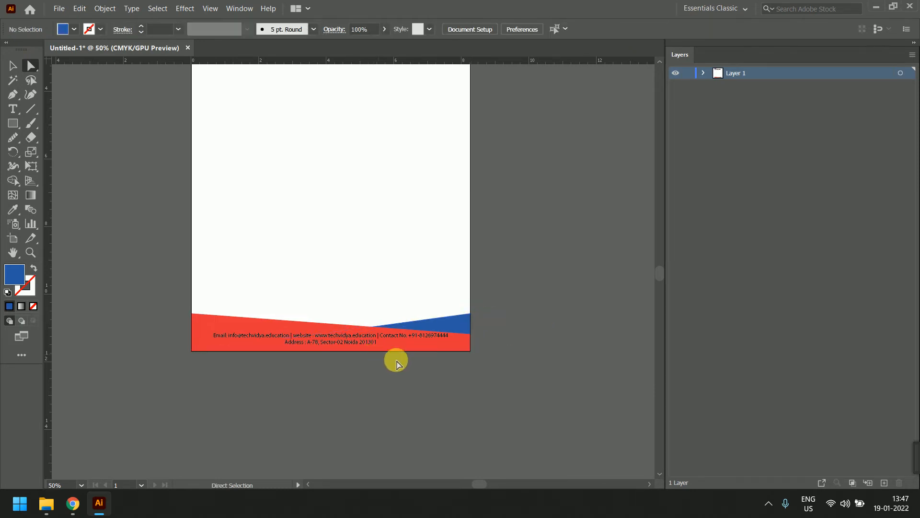
pyautogui.click(464, 342)
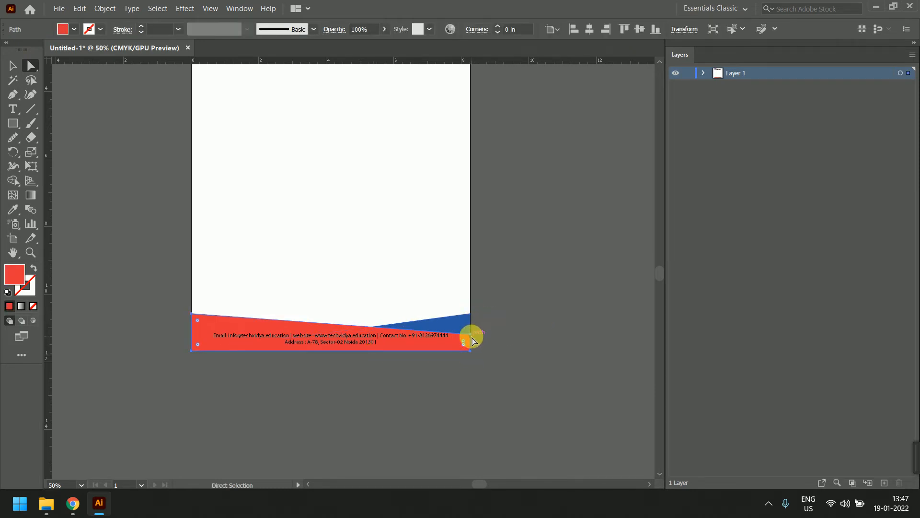
pyautogui.click(470, 334)
pyautogui.click(505, 337)
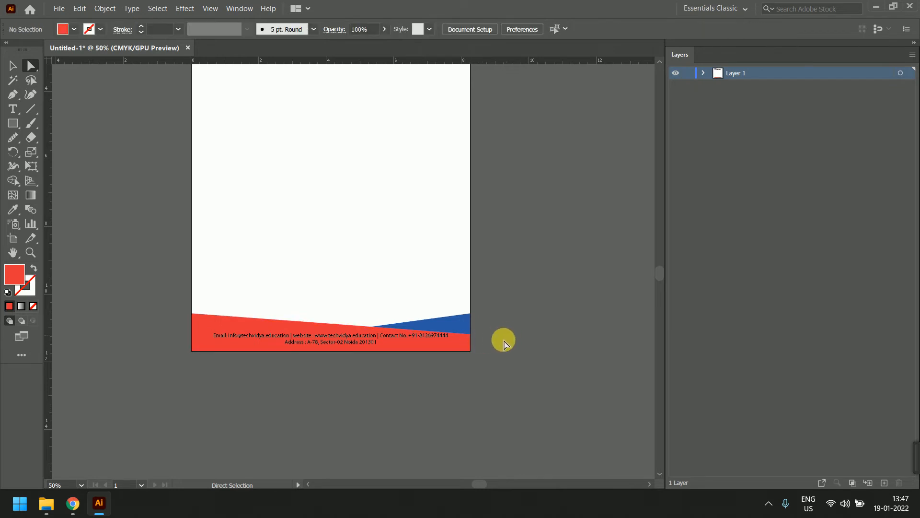
pyautogui.click(472, 335)
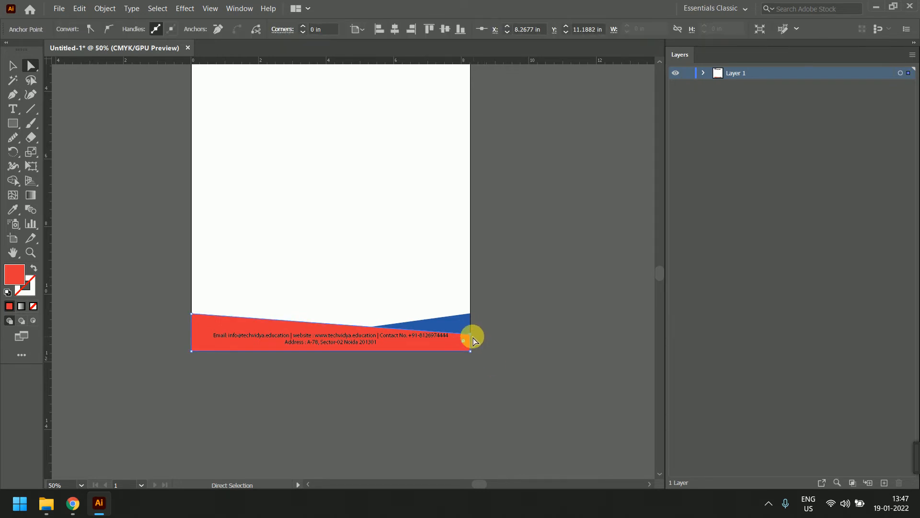
pyautogui.moveTo(471, 336); pyautogui.dragTo(471, 339)
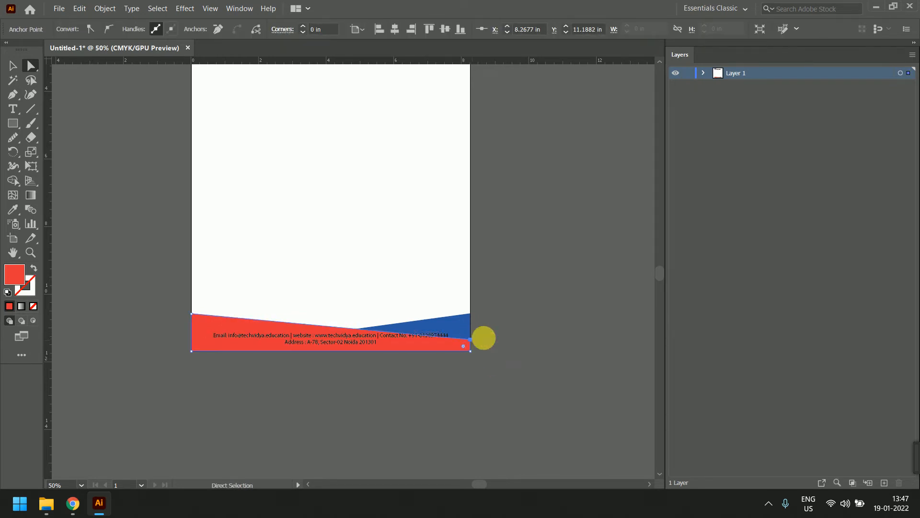
pyautogui.click(508, 330)
pyautogui.scroll(1, 354, 345)
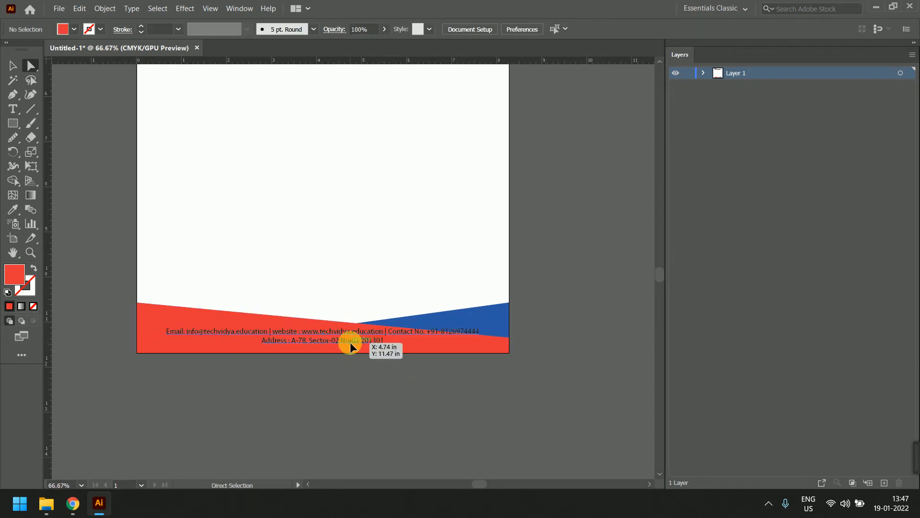
# Select all the footer contact text and set its fill colour to white (FFFFFF)
pyautogui.click(352, 341)
pyautogui.doubleClick(352, 341)
pyautogui.hotkey('ctrl', 'a')
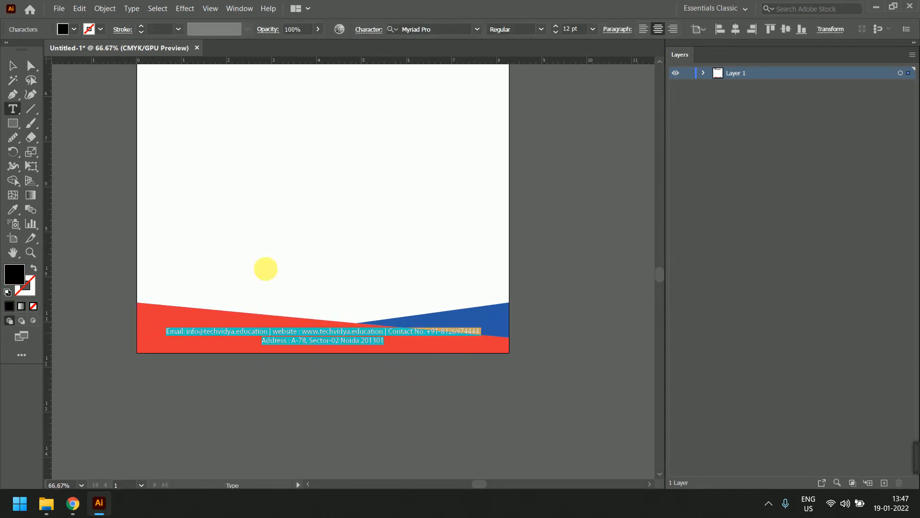
pyautogui.doubleClick(15, 278)
pyautogui.moveTo(528, 329)
pyautogui.mouseDown()
pyautogui.moveTo(536, 246)
pyautogui.moveTo(484, 168)
pyautogui.mouseUp()
pyautogui.moveTo(556, 235); pyautogui.dragTo(501, 174)
pyautogui.click(801, 196)
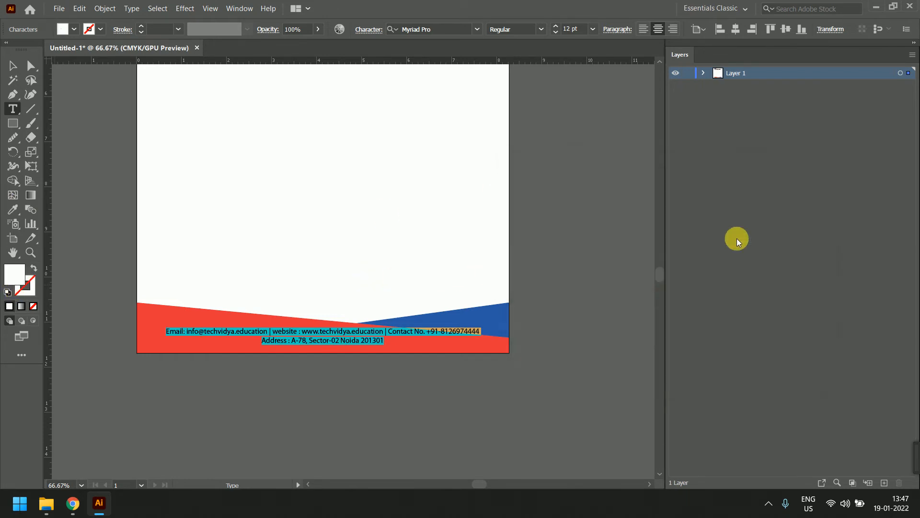
pyautogui.click(13, 65)
pyautogui.click(591, 256)
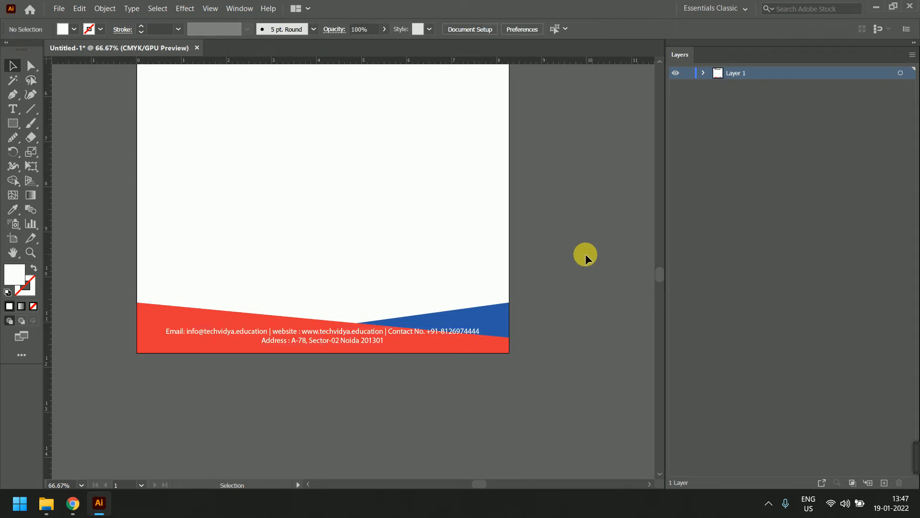
pyautogui.scroll(-2, 585, 254)
pyautogui.scroll(1, 586, 242)
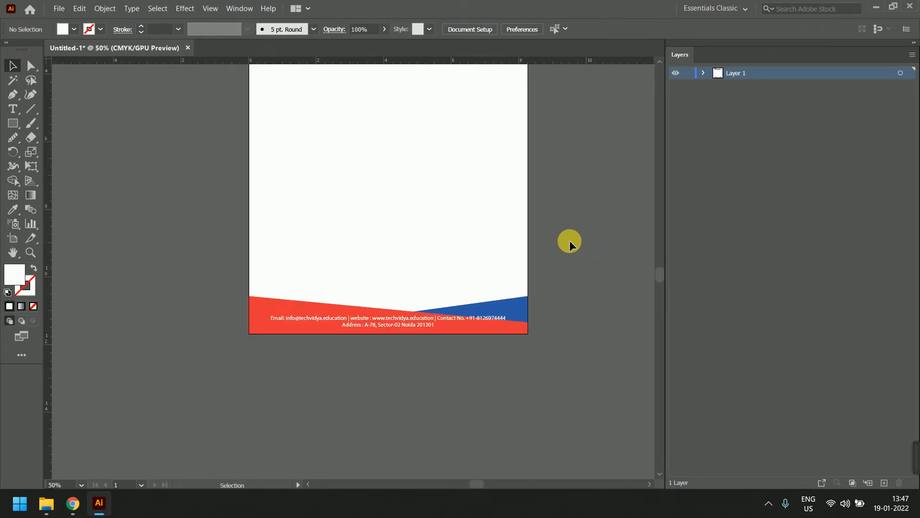
pyautogui.moveTo(585, 192); pyautogui.dragTo(565, 236)
pyautogui.moveTo(435, 336); pyautogui.dragTo(434, 423)
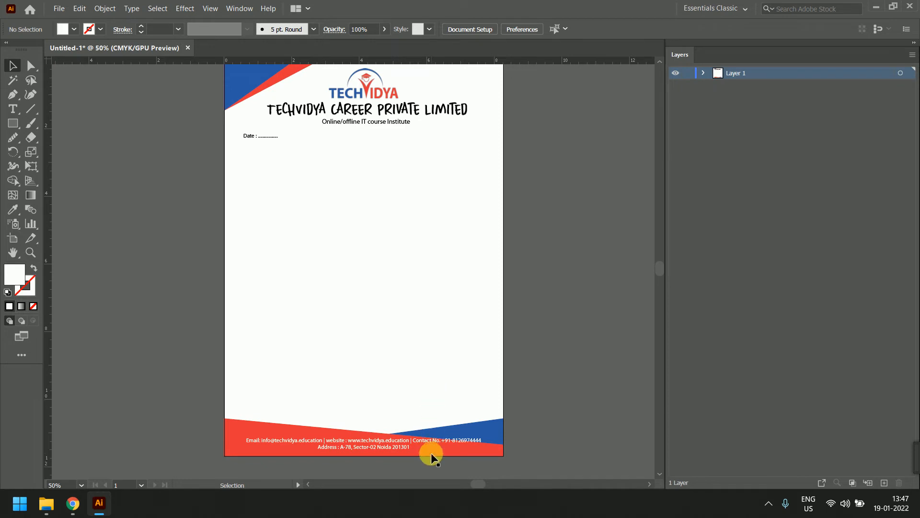
pyautogui.scroll(1, 431, 455)
pyautogui.click(430, 437)
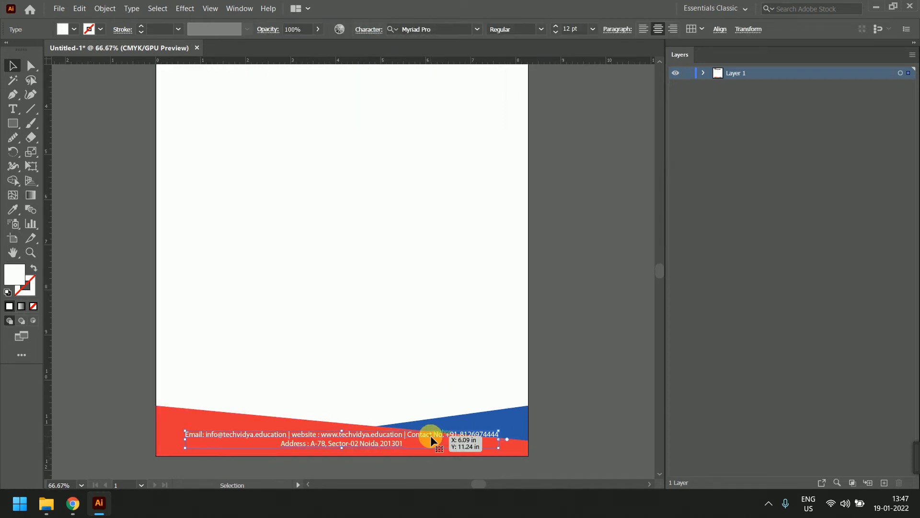
pyautogui.rightClick(431, 435)
pyautogui.moveTo(490, 378)
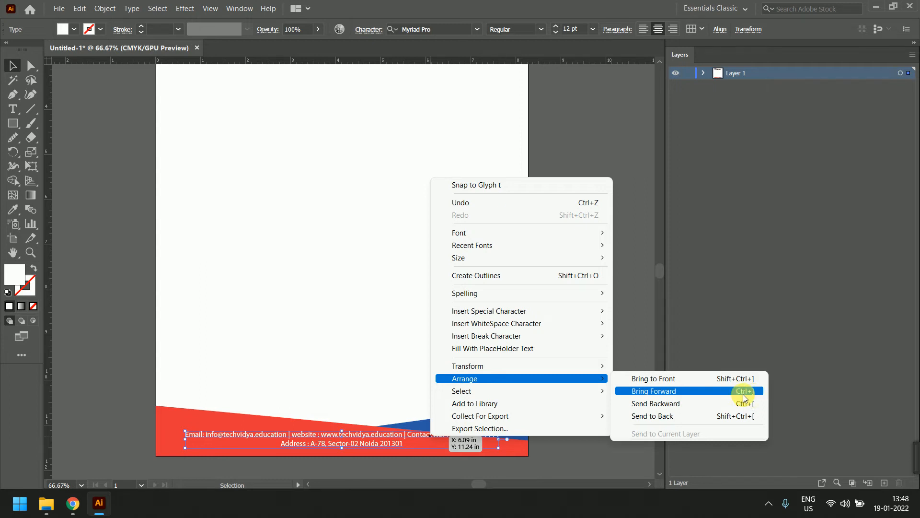
pyautogui.click(13, 69)
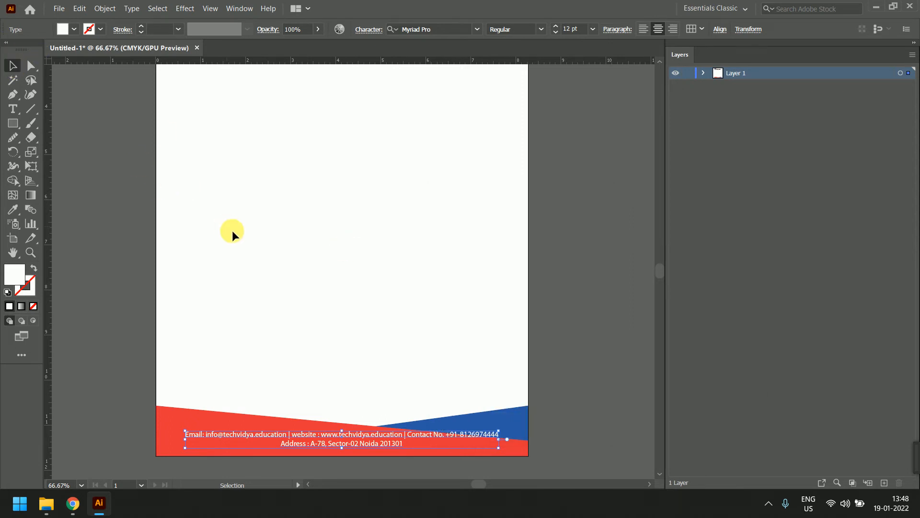
# Select the 'Date :' text line beneath the header and delete it
pyautogui.click(473, 235)
pyautogui.scroll(-1, 555, 300)
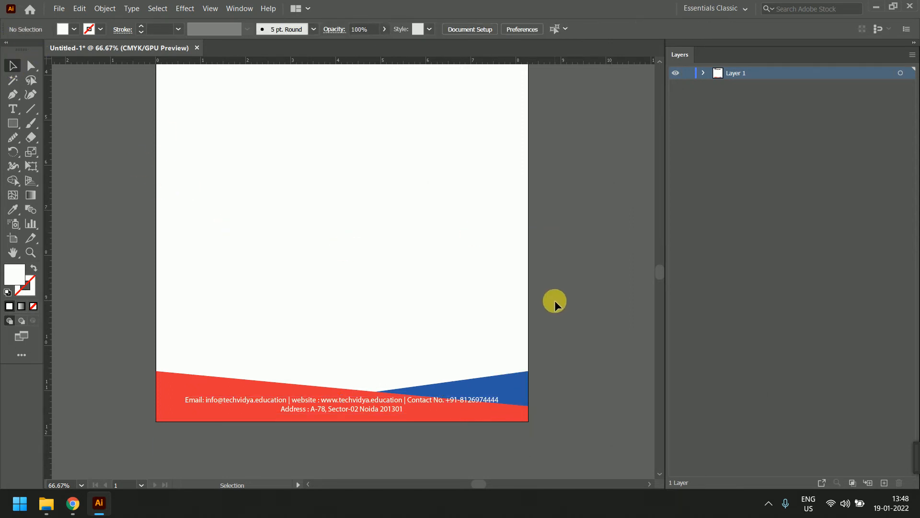
pyautogui.scroll(5, 547, 301)
pyautogui.scroll(-1, 469, 287)
pyautogui.scroll(1, 416, 260)
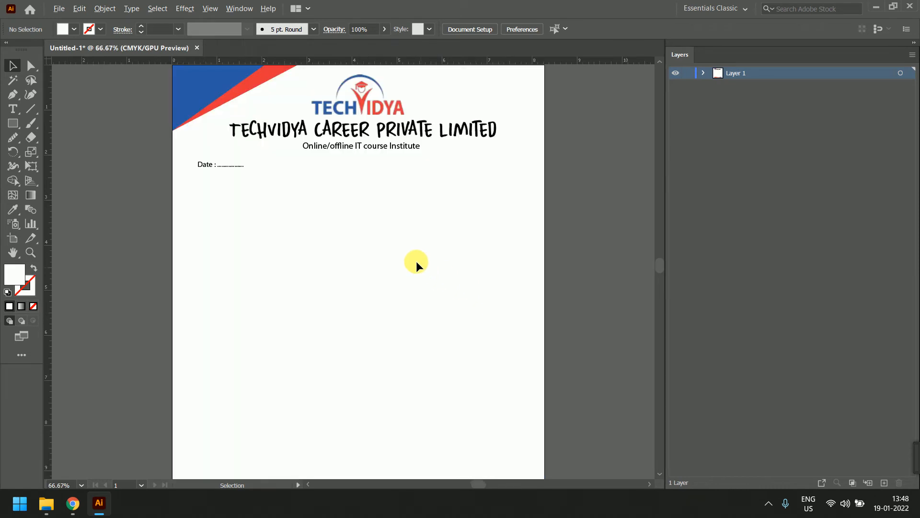
pyautogui.click(210, 169)
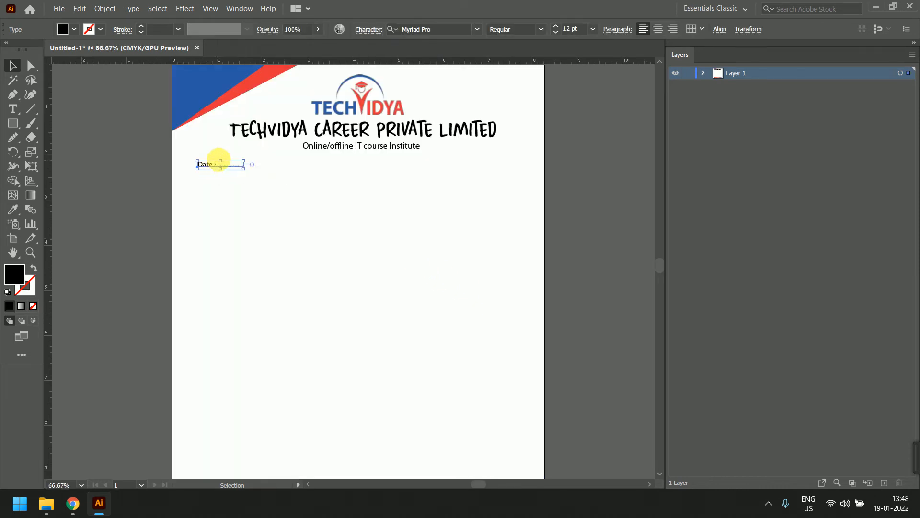
pyautogui.press('Delete')
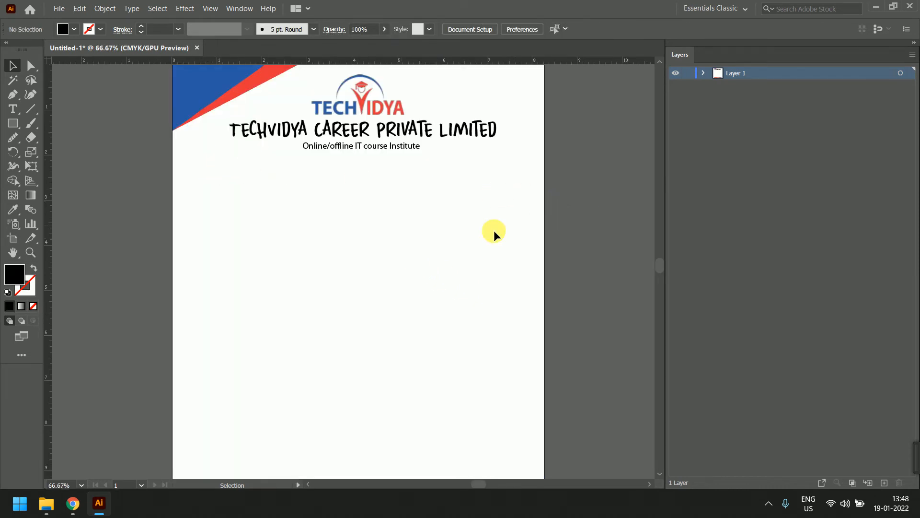
pyautogui.scroll(-1, 473, 233)
pyautogui.scroll(-2, 466, 268)
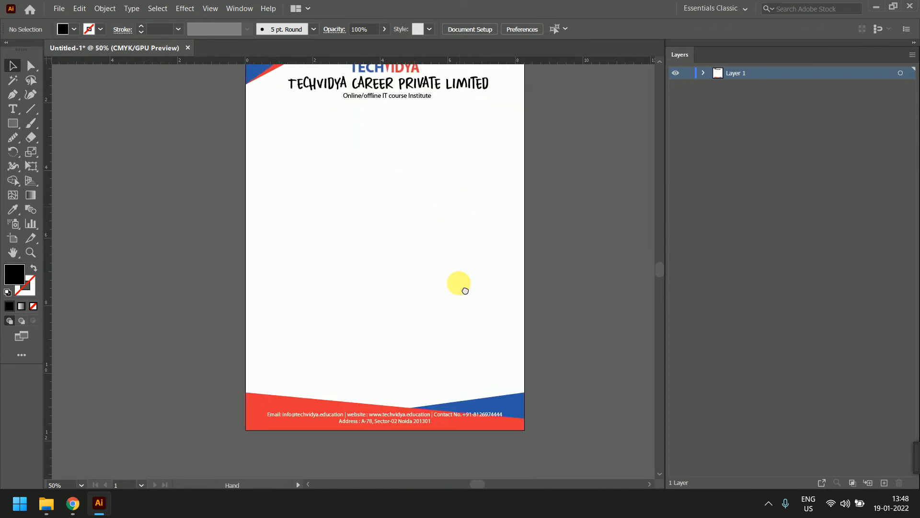
pyautogui.moveTo(459, 283); pyautogui.dragTo(454, 261)
# Move the logo down to the page centre and drag the company name and tagline to the top right
pyautogui.click(391, 118)
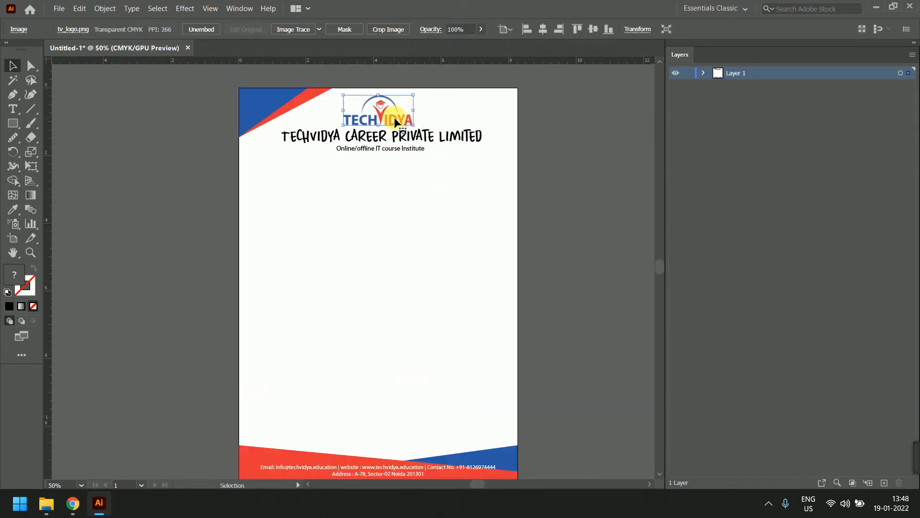
pyautogui.moveTo(394, 117); pyautogui.dragTo(383, 315)
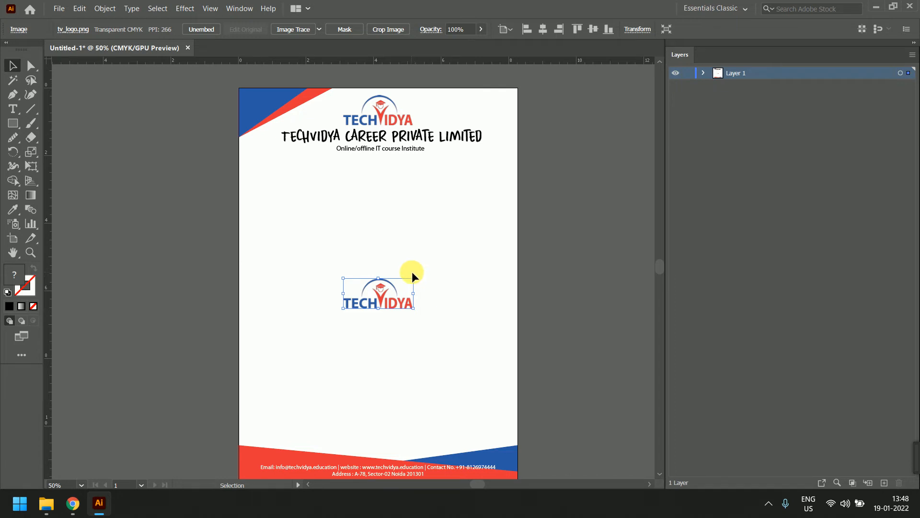
pyautogui.hotkey('ctrl', 'z')
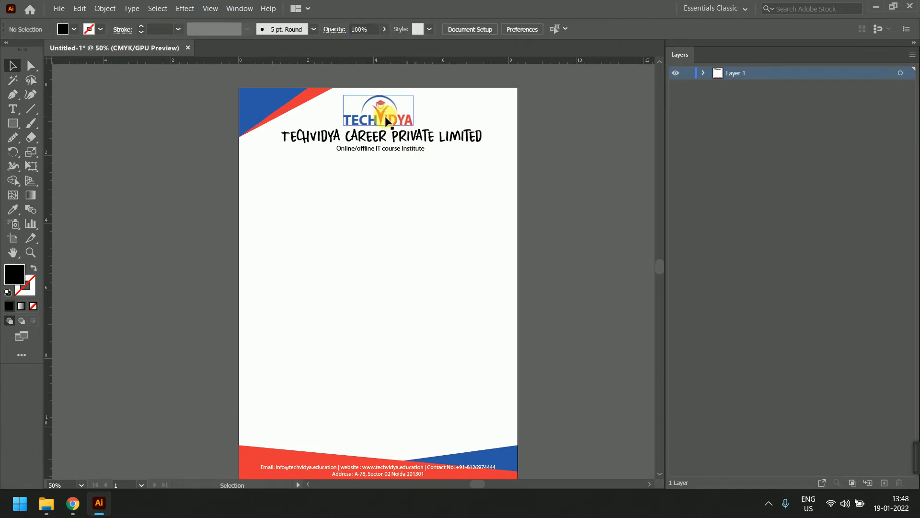
pyautogui.moveTo(389, 117); pyautogui.dragTo(402, 242)
pyautogui.moveTo(427, 138); pyautogui.dragTo(450, 112)
pyautogui.moveTo(400, 150); pyautogui.dragTo(480, 126)
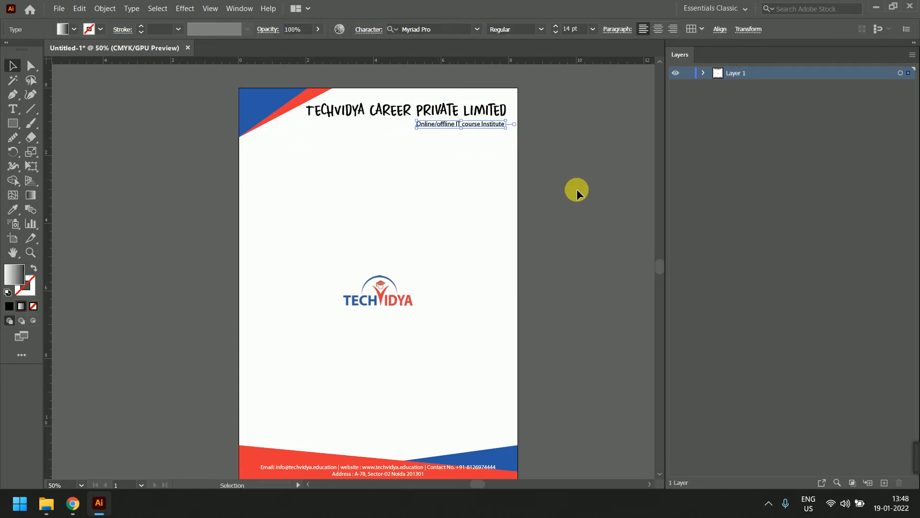
# Enlarge the mid-page TechVidya logo by its corner handle and move it to the page centre
pyautogui.click(356, 326)
pyautogui.click(369, 295)
pyautogui.scroll(-1, 384, 278)
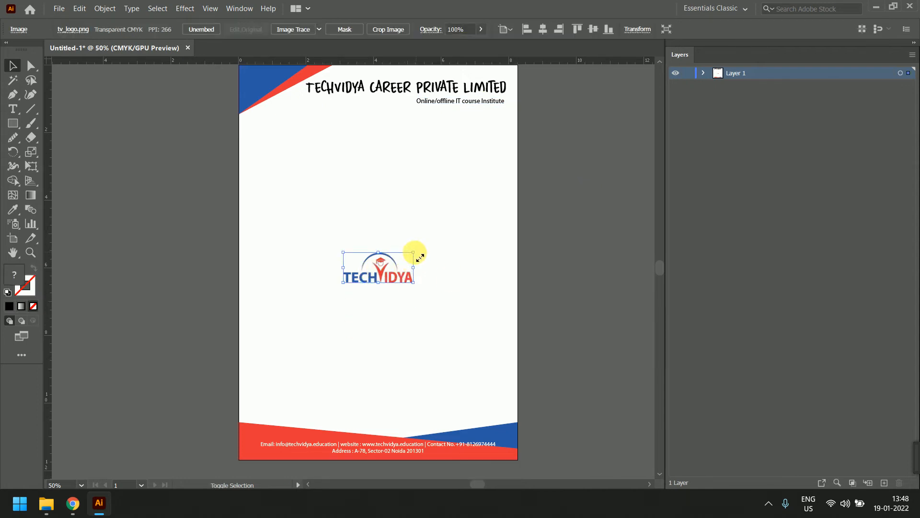
pyautogui.moveTo(443, 239); pyautogui.dragTo(512, 144)
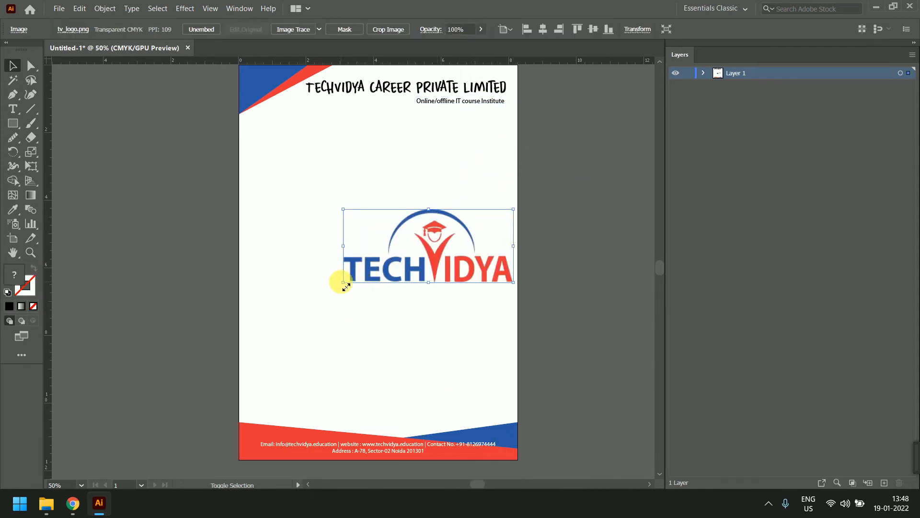
pyautogui.moveTo(343, 282); pyautogui.dragTo(278, 346)
pyautogui.moveTo(371, 279); pyautogui.dragTo(390, 277)
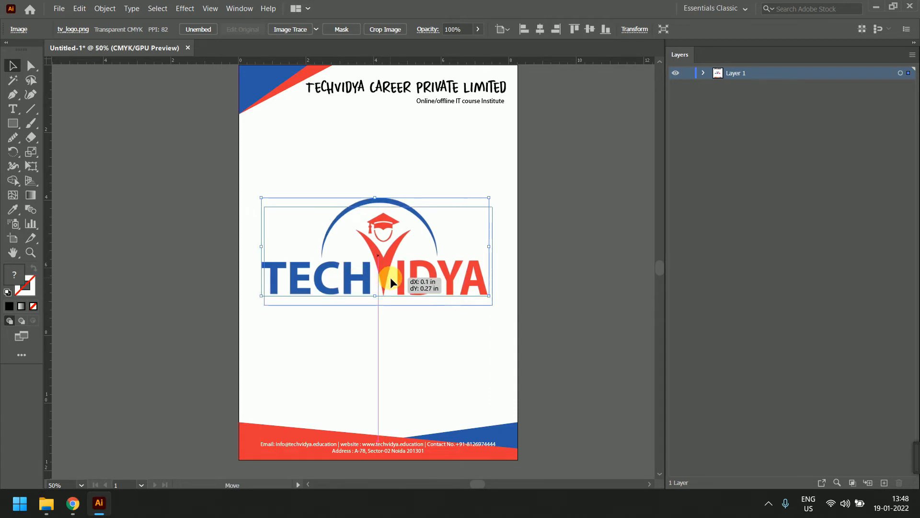
# Fade the logo to about 7% opacity so it becomes a faint watermark
pyautogui.click(598, 267)
pyautogui.click(403, 289)
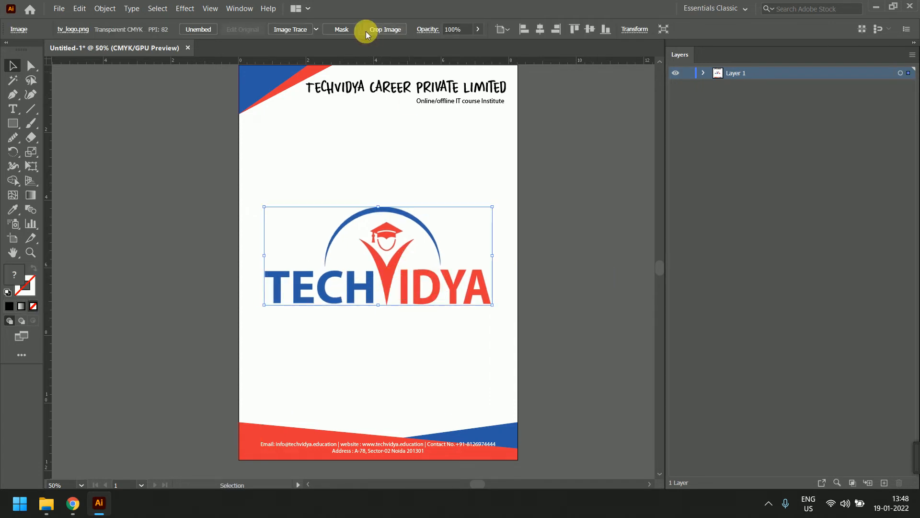
pyautogui.click(477, 30)
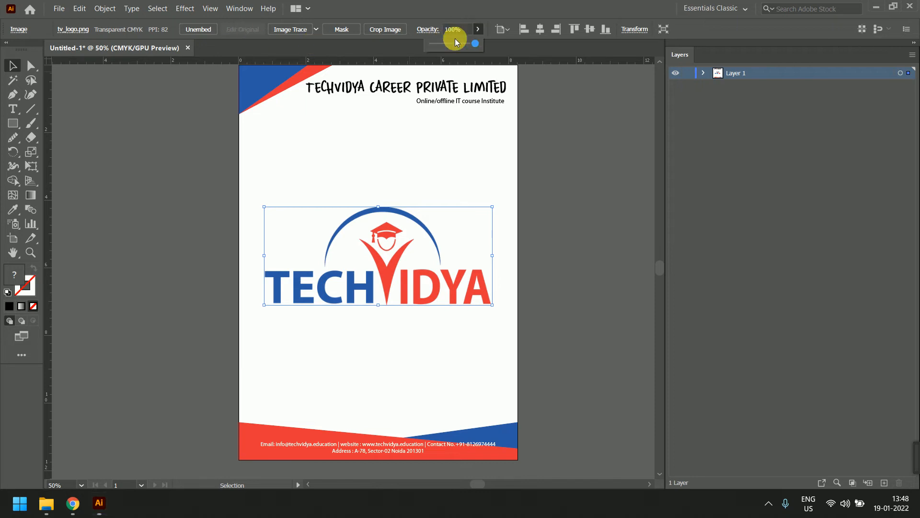
pyautogui.click(434, 43)
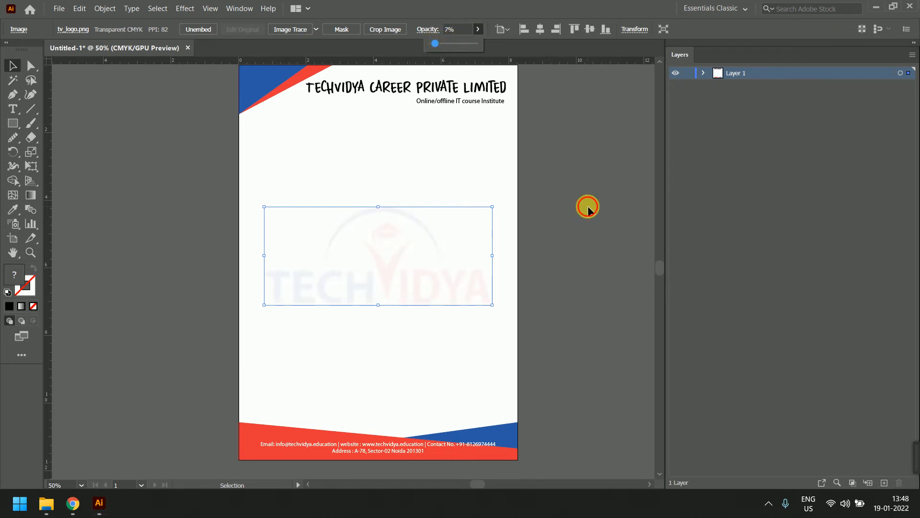
pyautogui.click(587, 209)
pyautogui.scroll(-1, 546, 245)
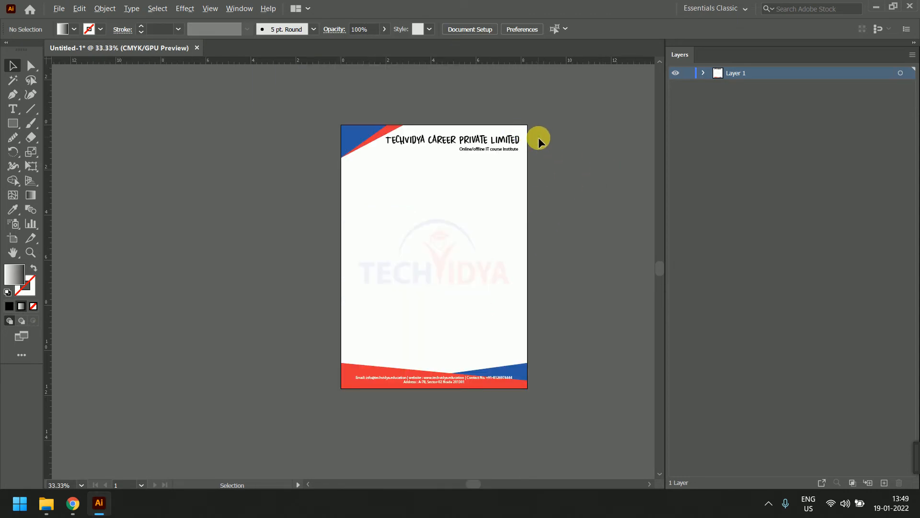
pyautogui.scroll(1, 539, 139)
pyautogui.click(490, 157)
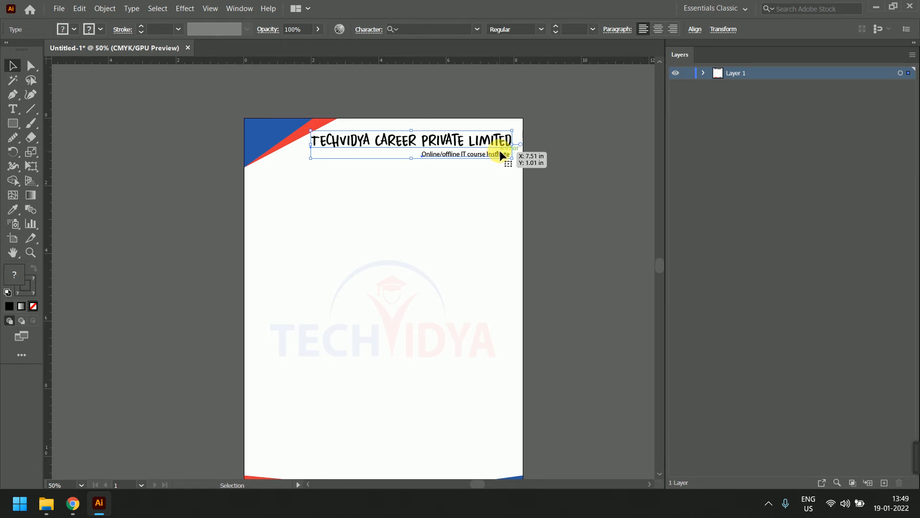
# Nudge the TECHVIDYA CAREER PRIVATE LIMITED title block slightly up and to the right
pyautogui.moveTo(500, 152); pyautogui.dragTo(501, 150)
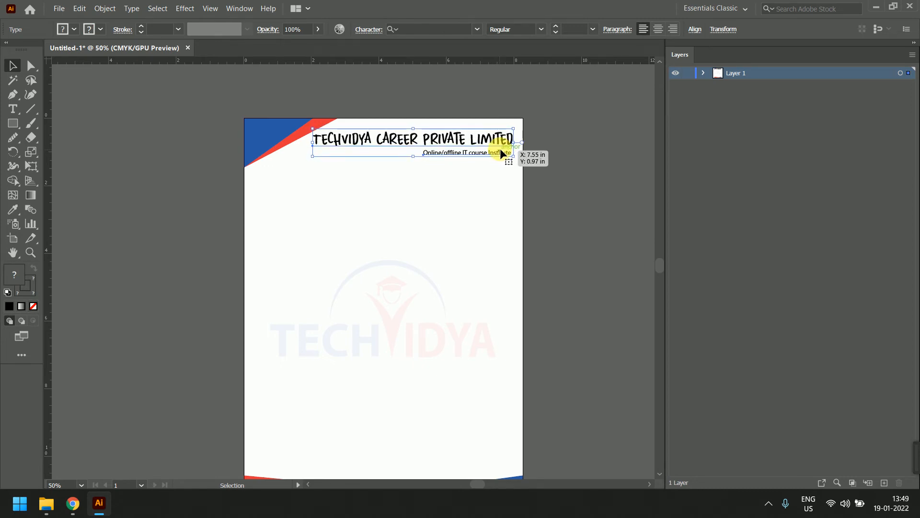
pyautogui.click(560, 171)
pyautogui.click(411, 319)
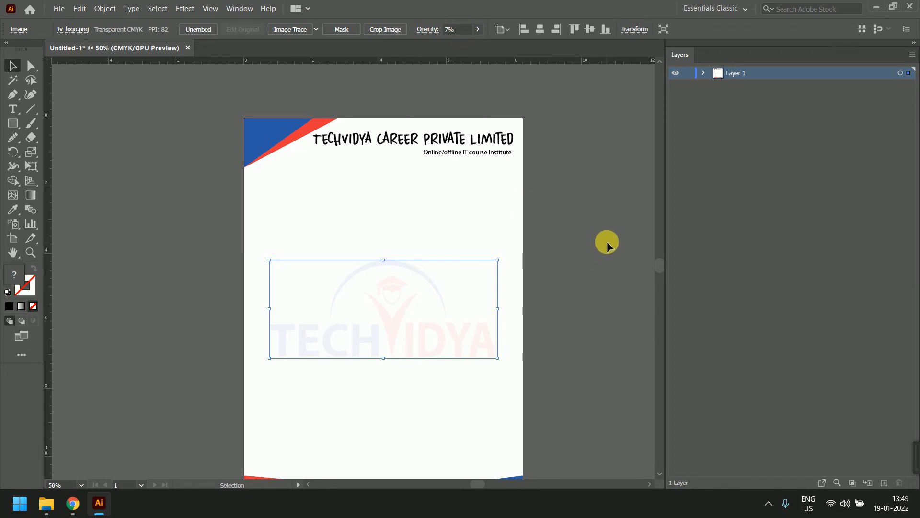
pyautogui.click(523, 200)
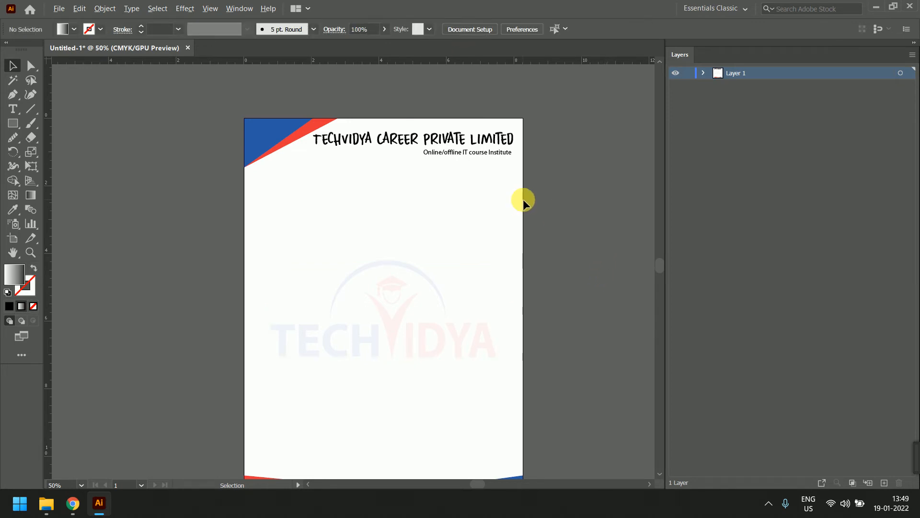
pyautogui.hotkey('ctrl', '-')
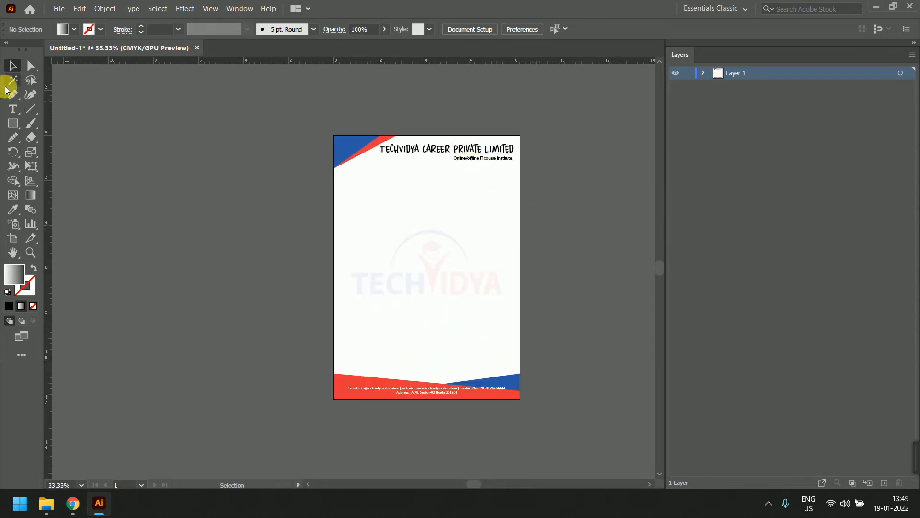
# Draw a vertical test line down the page's right side with the Line Segment tool, then delete it
pyautogui.click(30, 108)
pyautogui.moveTo(484, 165); pyautogui.dragTo(485, 390)
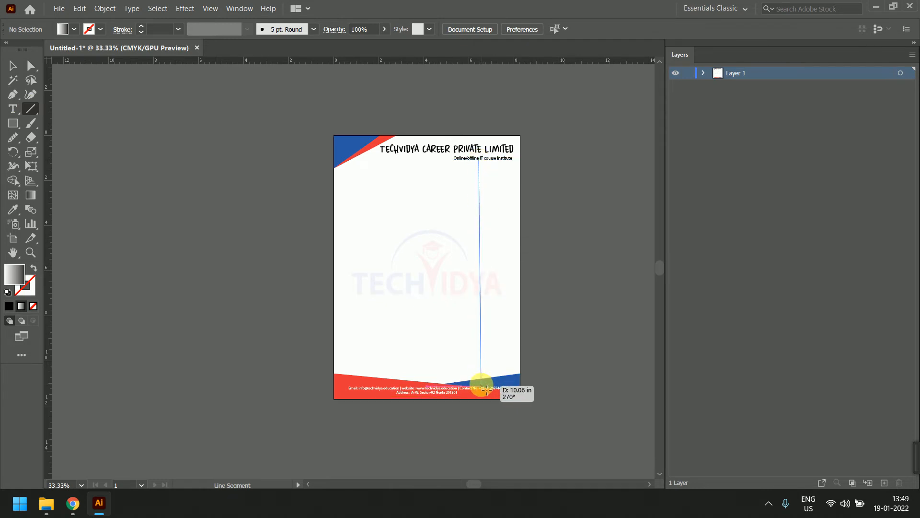
pyautogui.moveTo(486, 390); pyautogui.dragTo(486, 389)
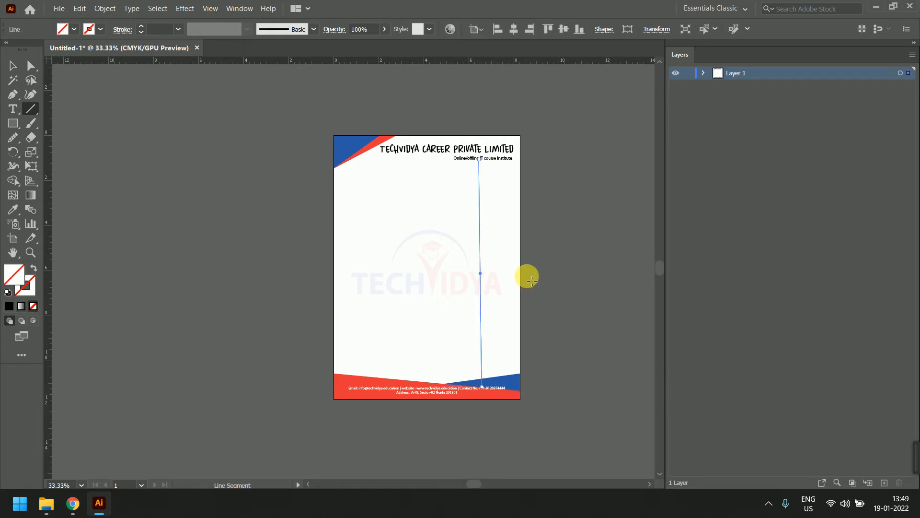
pyautogui.press('Delete')
pyautogui.click(12, 66)
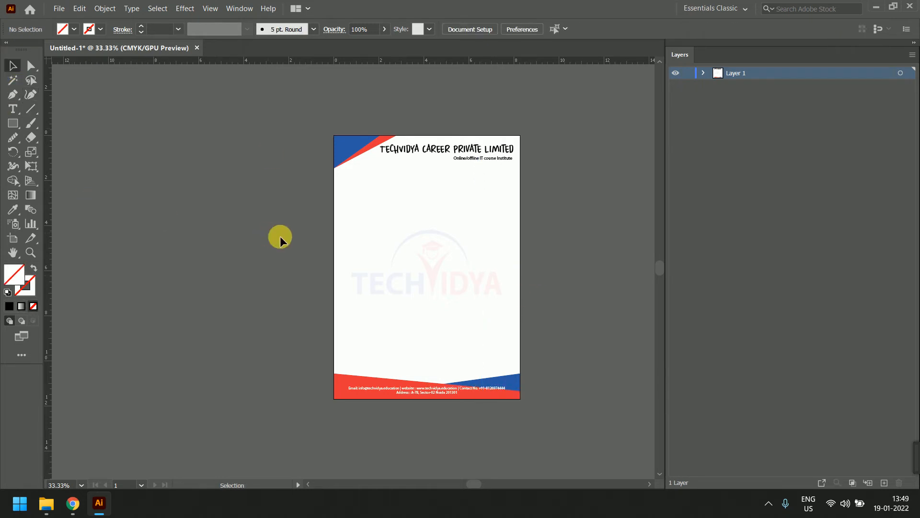
pyautogui.scroll(1, 442, 263)
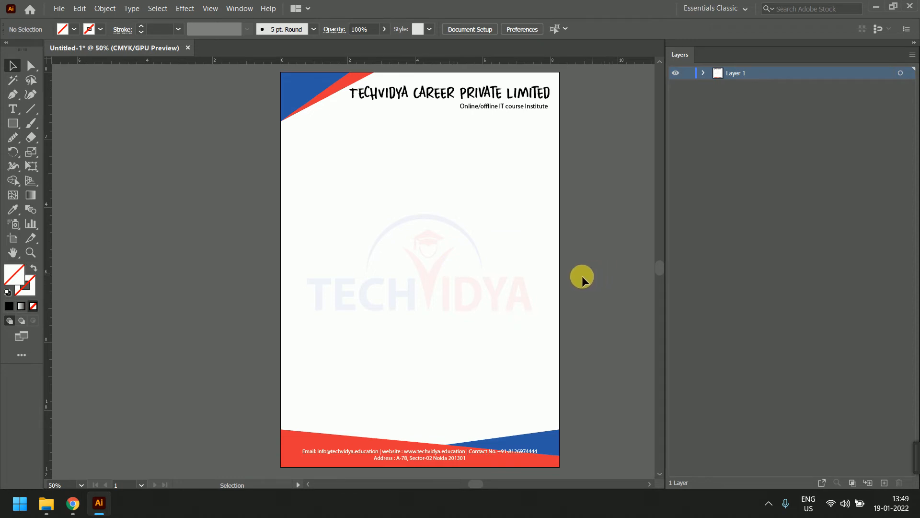
pyautogui.scroll(-1, 465, 252)
pyautogui.scroll(1, 474, 248)
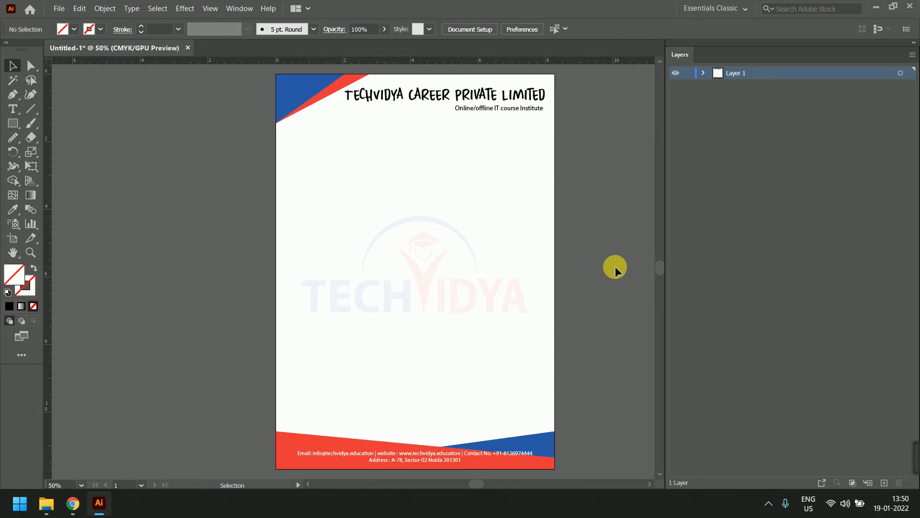
pyautogui.moveTo(72, 503)
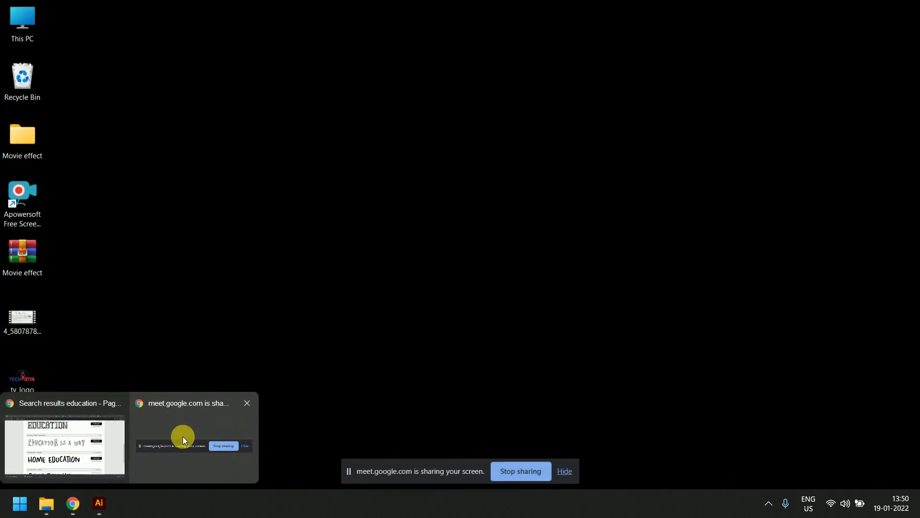
# Search Google Images for 'phone symbol png'
pyautogui.click(183, 436)
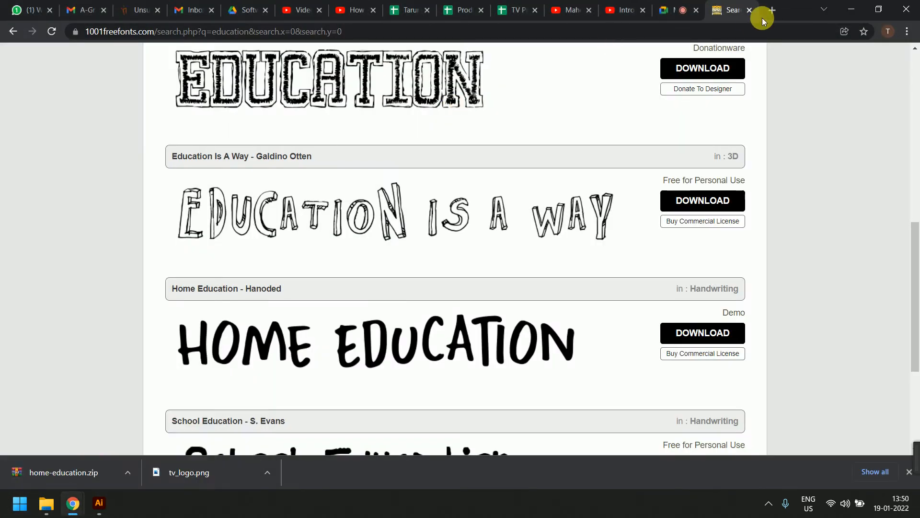
pyautogui.click(701, 38)
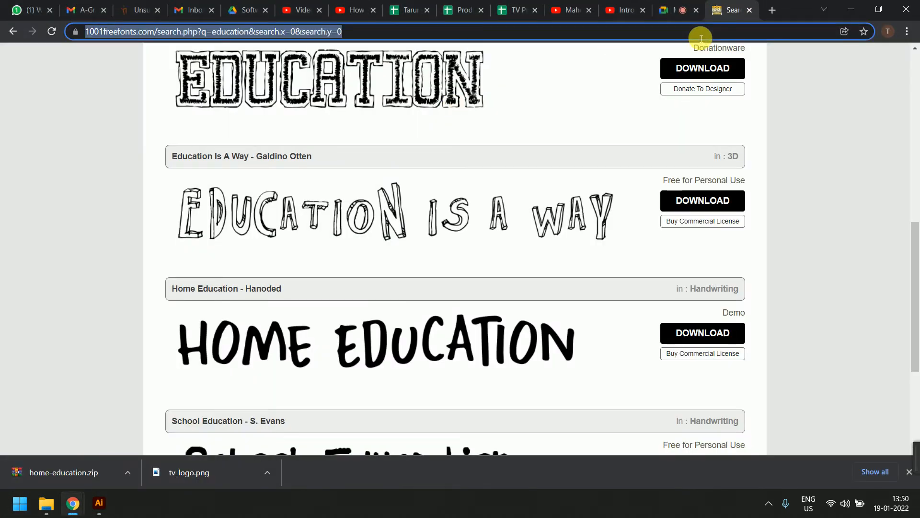
pyautogui.write('goo')
pyautogui.press('Return')
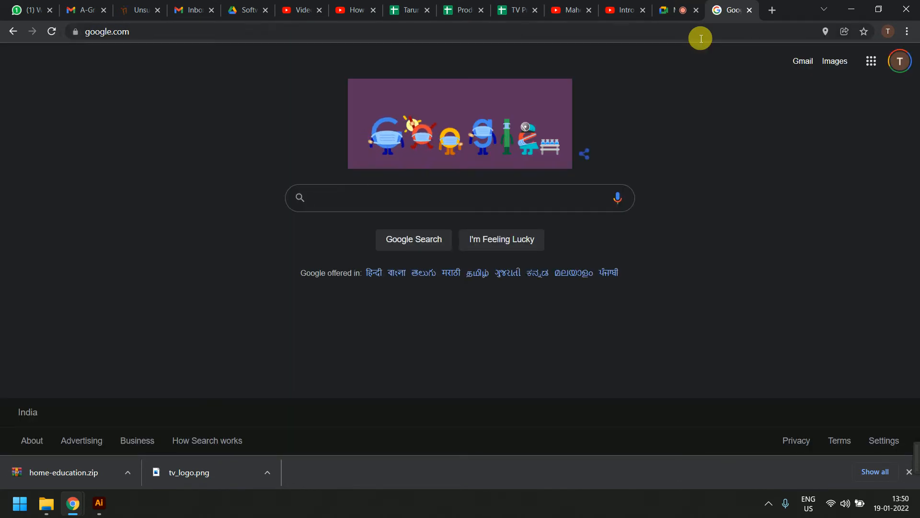
pyautogui.write('phone sy')
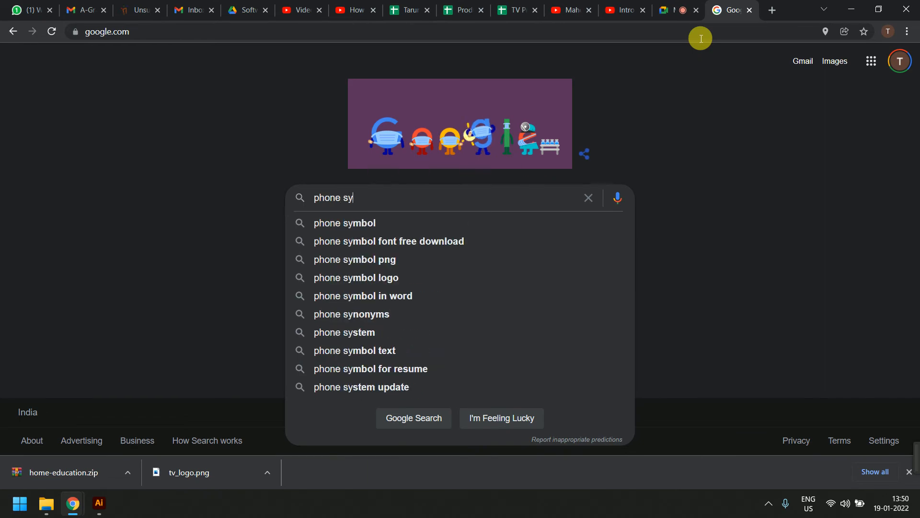
pyautogui.write('mbol png')
pyautogui.press('Return')
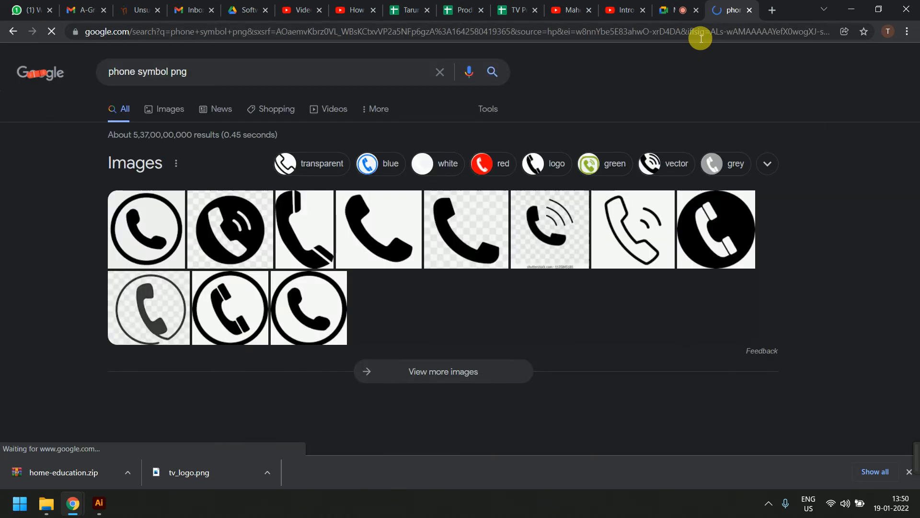
pyautogui.click(204, 227)
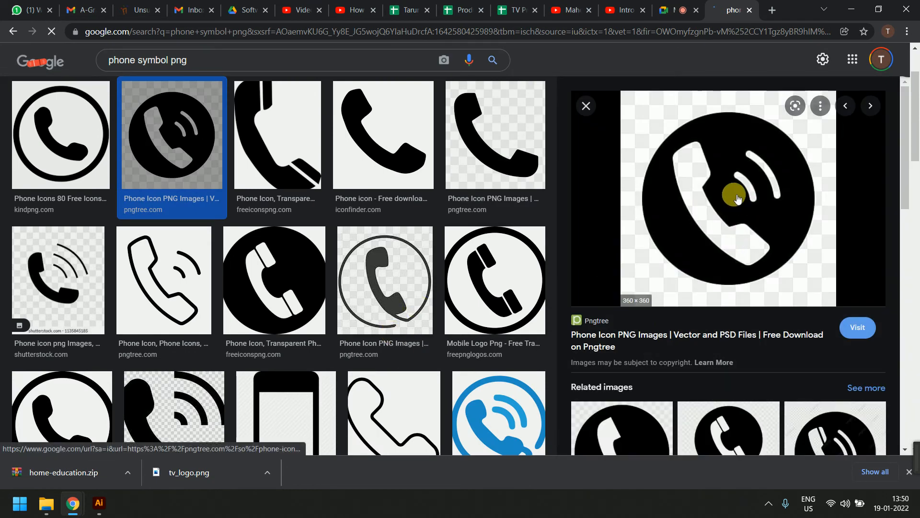
# Save the blue phone icon image to the Desktop instead of the black one
pyautogui.rightClick(738, 199)
pyautogui.click(762, 322)
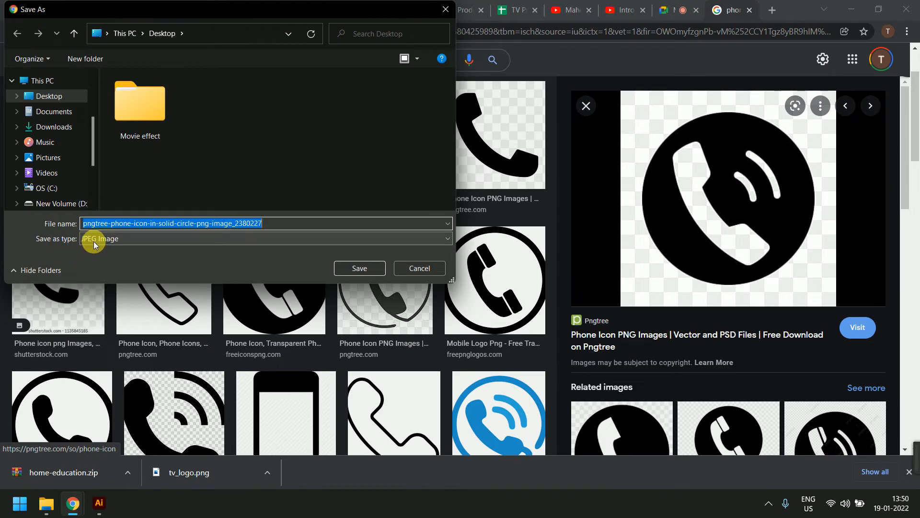
pyautogui.press('Escape')
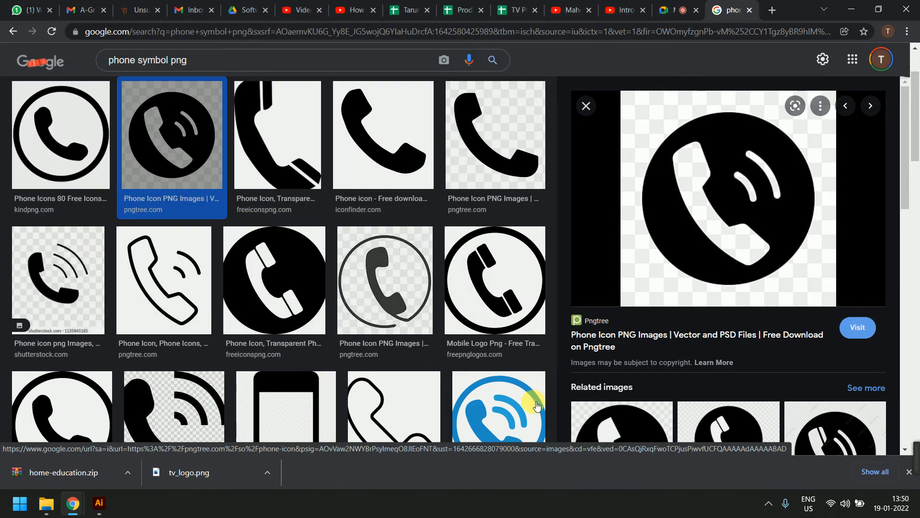
pyautogui.click(508, 401)
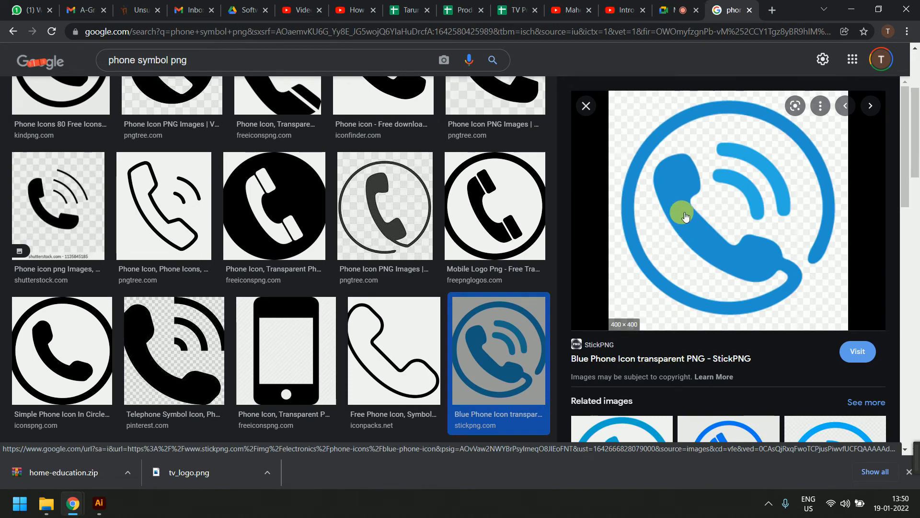
pyautogui.rightClick(679, 198)
pyautogui.click(721, 353)
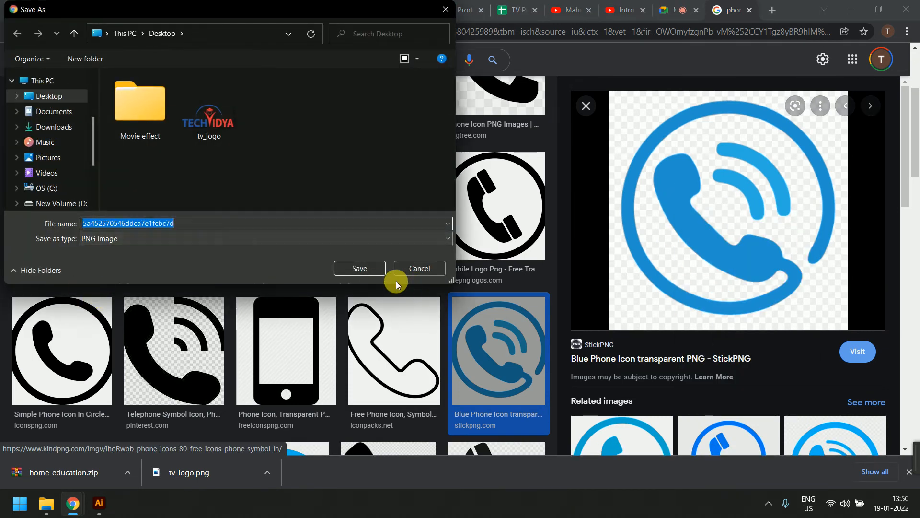
pyautogui.click(380, 273)
# Keep the blocked phone icon download and reveal the desktop with Win+D
pyautogui.press('super')
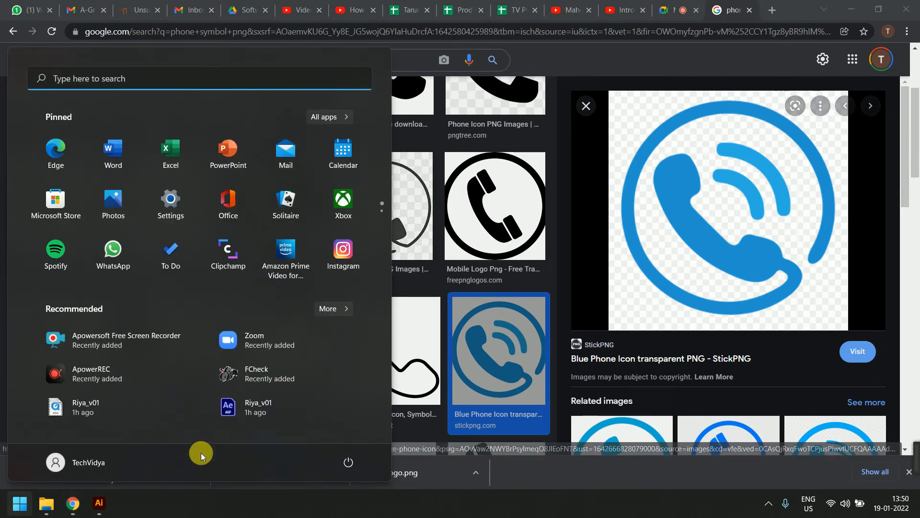
pyautogui.press('super')
pyautogui.click(187, 472)
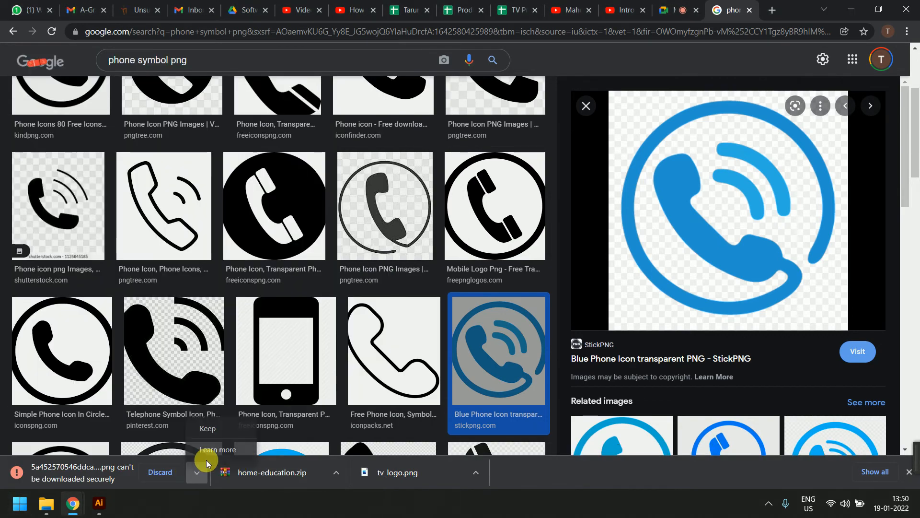
pyautogui.click(222, 424)
pyautogui.press('super+d')
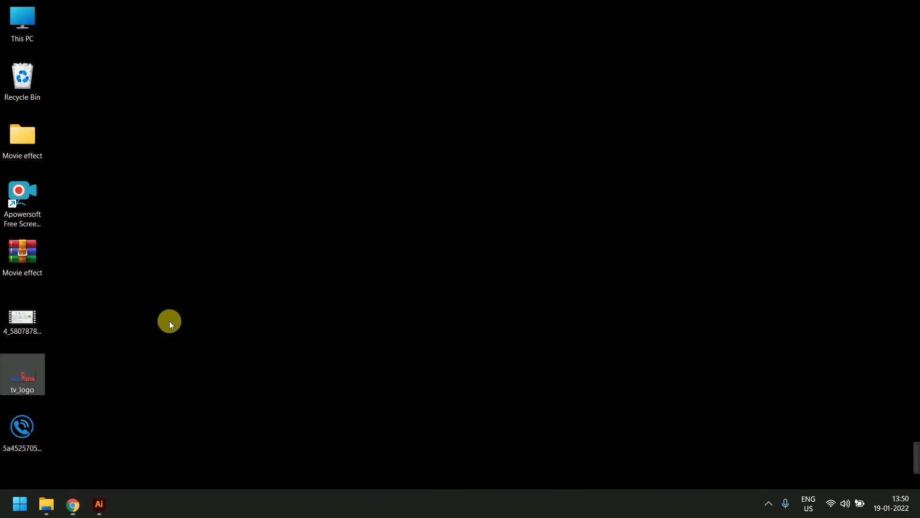
# Drag the phone icon file into Illustrator, shrink it, and embed the image
pyautogui.moveTo(22, 438); pyautogui.dragTo(396, 427)
pyautogui.hotkey('alt', 'Tab')
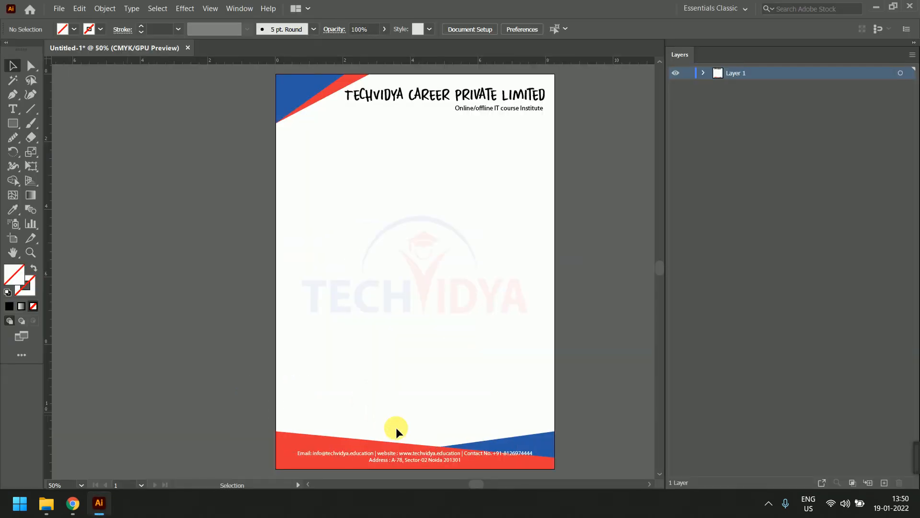
pyautogui.moveTo(490, 334); pyautogui.dragTo(331, 467)
pyautogui.keyDown('shift'); pyautogui.click(351, 446); pyautogui.keyUp('shift')
pyautogui.click(408, 371)
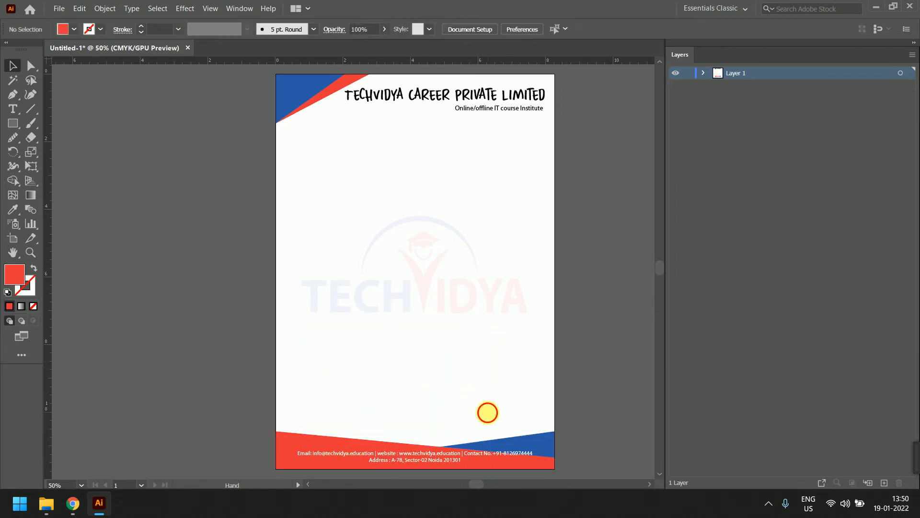
pyautogui.scroll(-3, 452, 319)
pyautogui.click(328, 435)
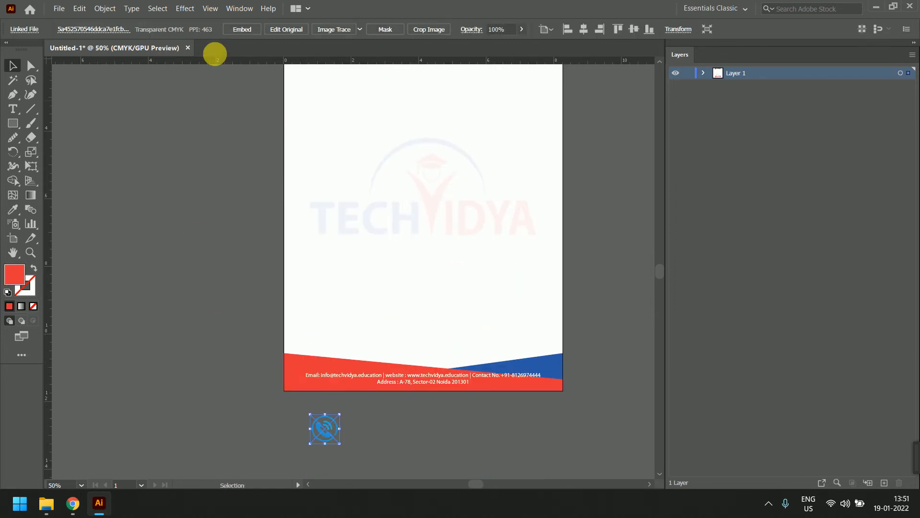
pyautogui.click(262, 30)
# Move the phone icon onto the red footer beside the contact number
pyautogui.scroll(3, 345, 437)
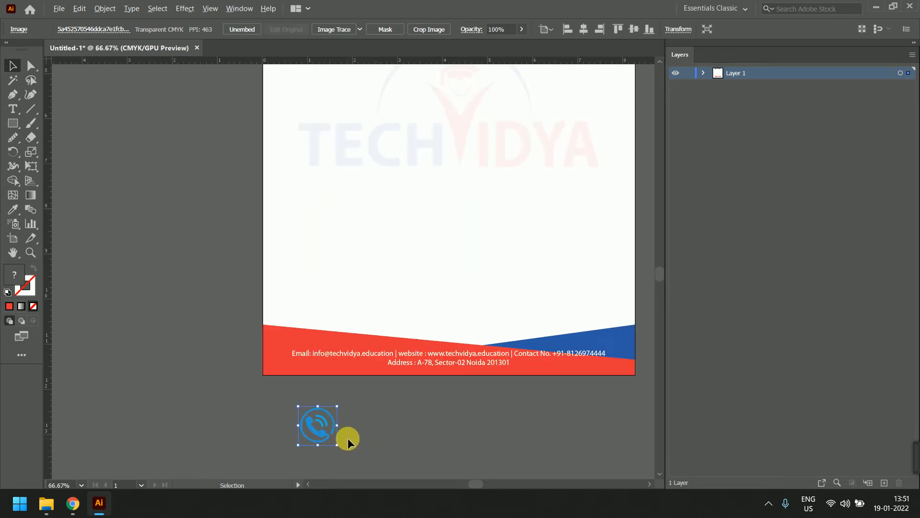
pyautogui.moveTo(303, 426); pyautogui.dragTo(544, 202)
pyautogui.moveTo(541, 235); pyautogui.dragTo(108, 275)
pyautogui.moveTo(116, 216); pyautogui.dragTo(309, 300)
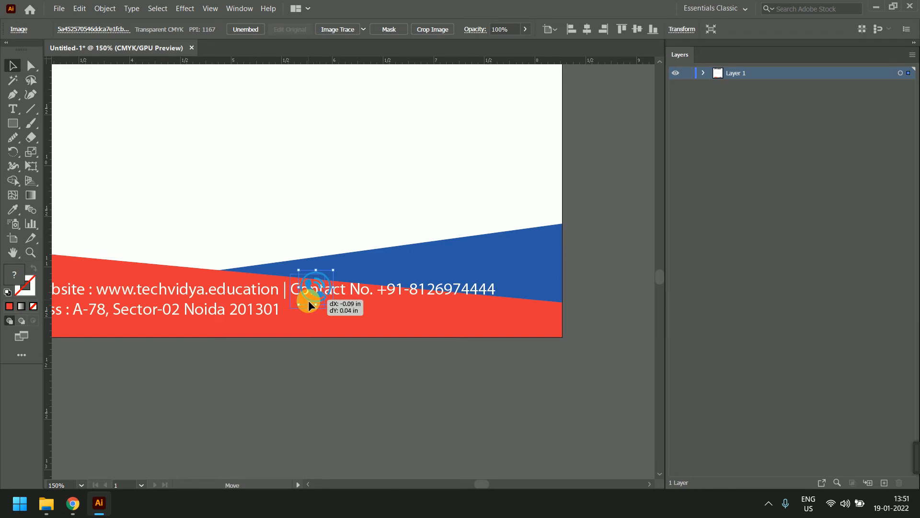
pyautogui.click(363, 357)
pyautogui.click(312, 301)
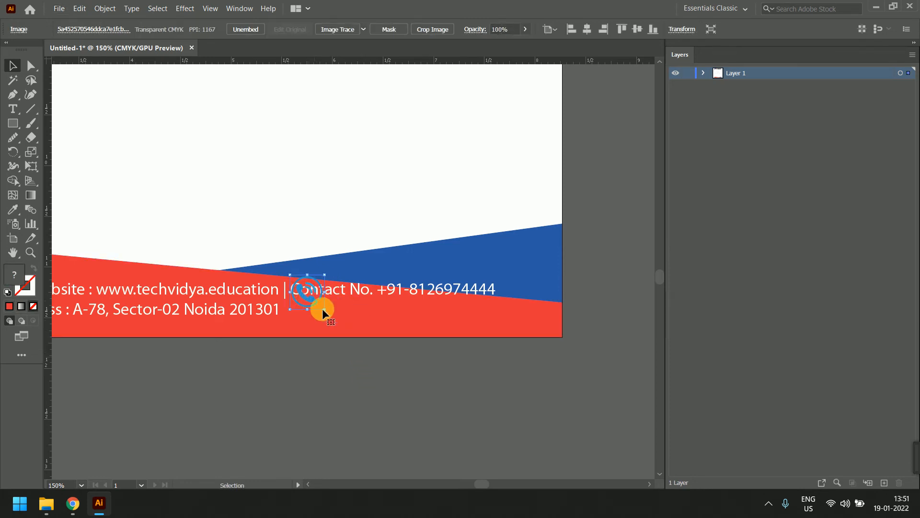
pyautogui.scroll(-1, 323, 309)
pyautogui.scroll(3, 328, 314)
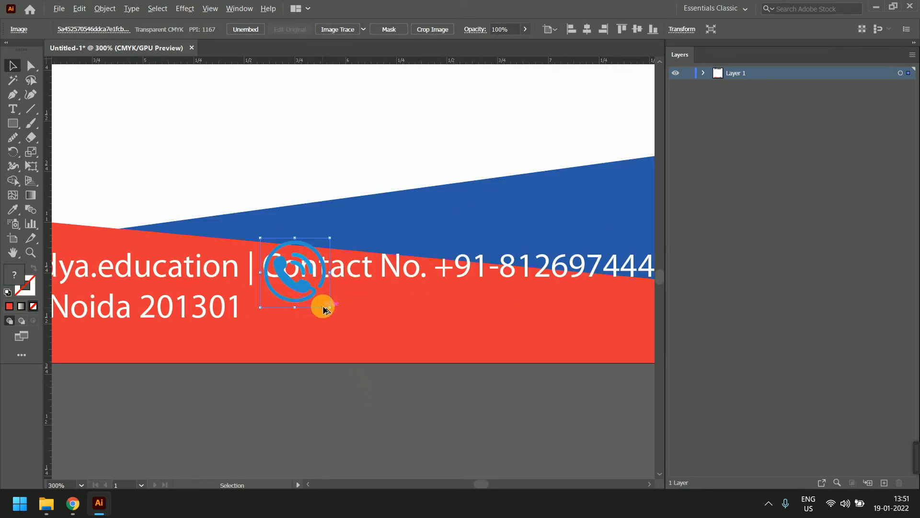
# Scale the phone icon down to about 0.3 in and position it just before 'Contact No.'
pyautogui.moveTo(323, 304); pyautogui.dragTo(321, 252)
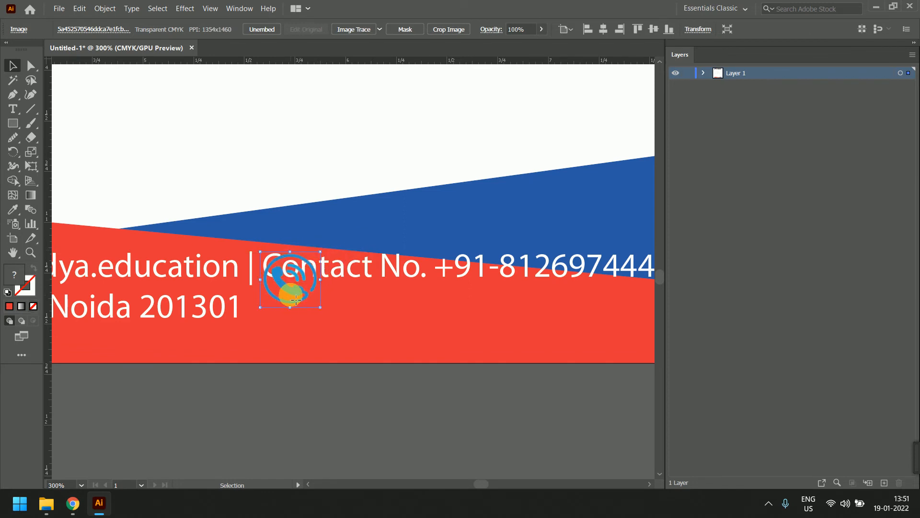
pyautogui.moveTo(290, 294)
pyautogui.mouseDown()
pyautogui.moveTo(293, 283)
pyautogui.moveTo(294, 300)
pyautogui.mouseUp()
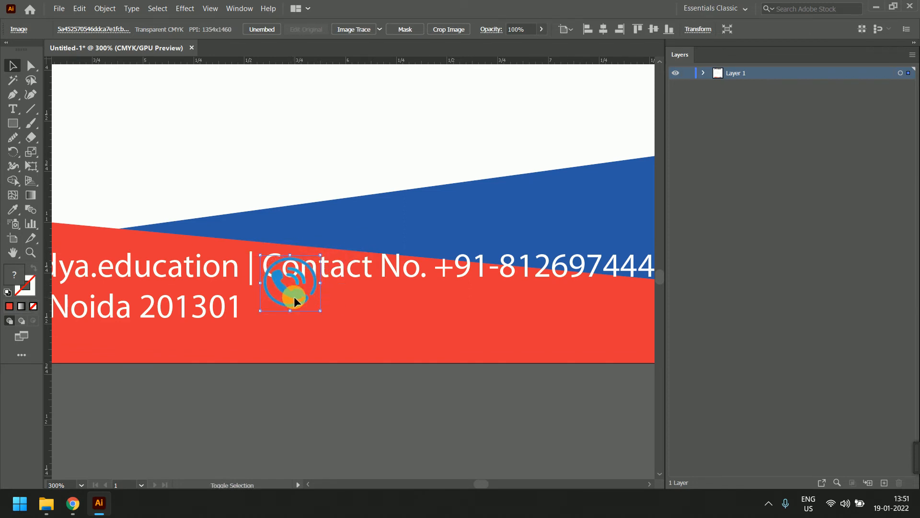
pyautogui.hotkey('ctrl', 'z')
pyautogui.hotkey('ctrl', 'z')
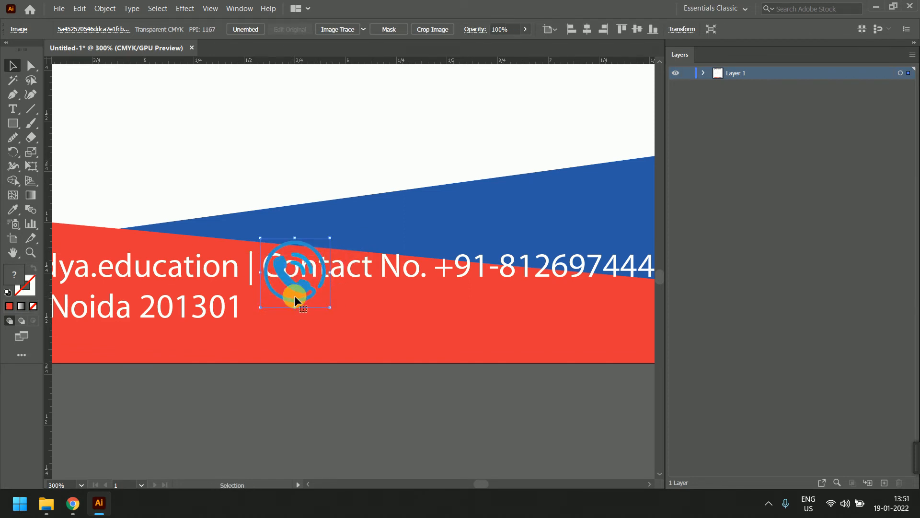
pyautogui.moveTo(295, 295); pyautogui.dragTo(299, 287)
pyautogui.moveTo(334, 230); pyautogui.dragTo(321, 242)
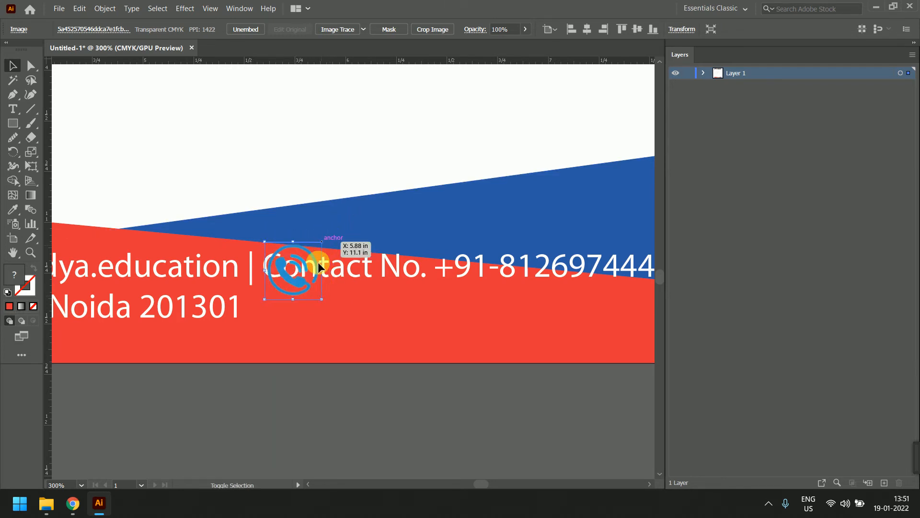
pyautogui.moveTo(304, 281); pyautogui.dragTo(298, 274)
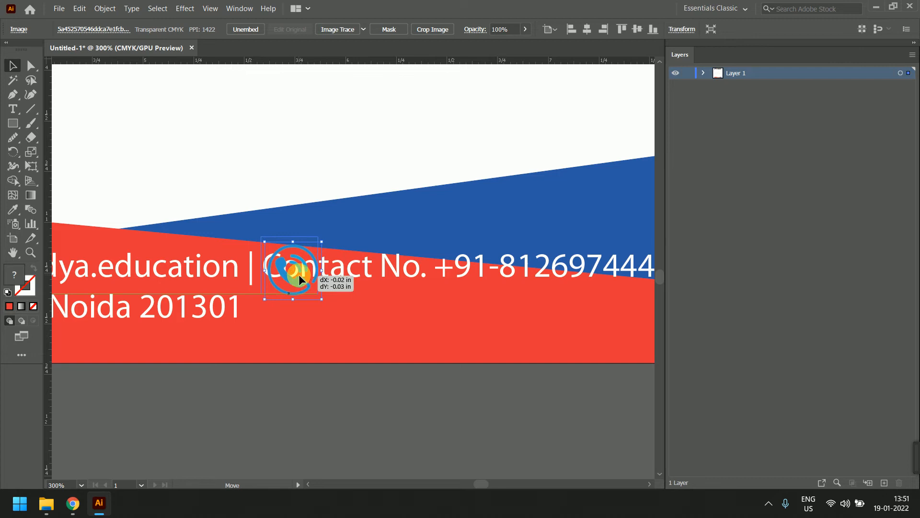
pyautogui.click(376, 380)
pyautogui.scroll(-6, 337, 271)
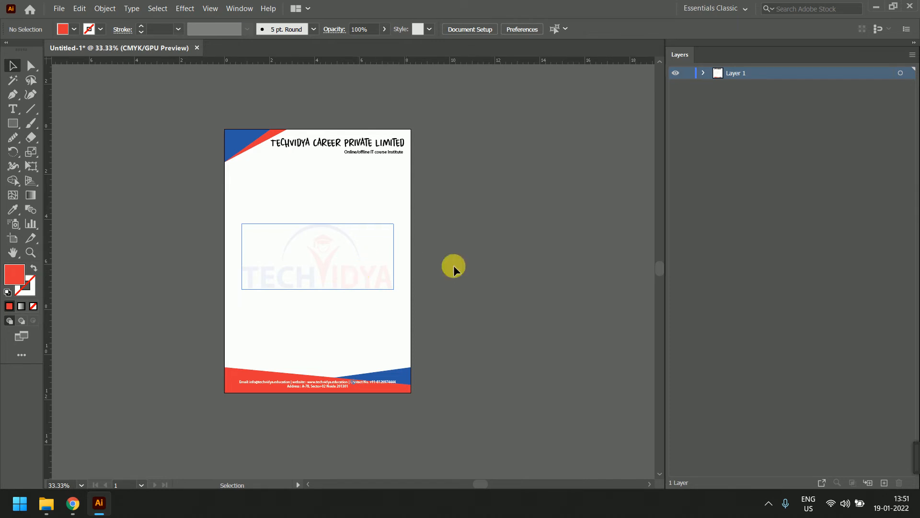
# Lock Layer 1, create a new layer, and draw an empty Type frame across the page body
pyautogui.click(689, 73)
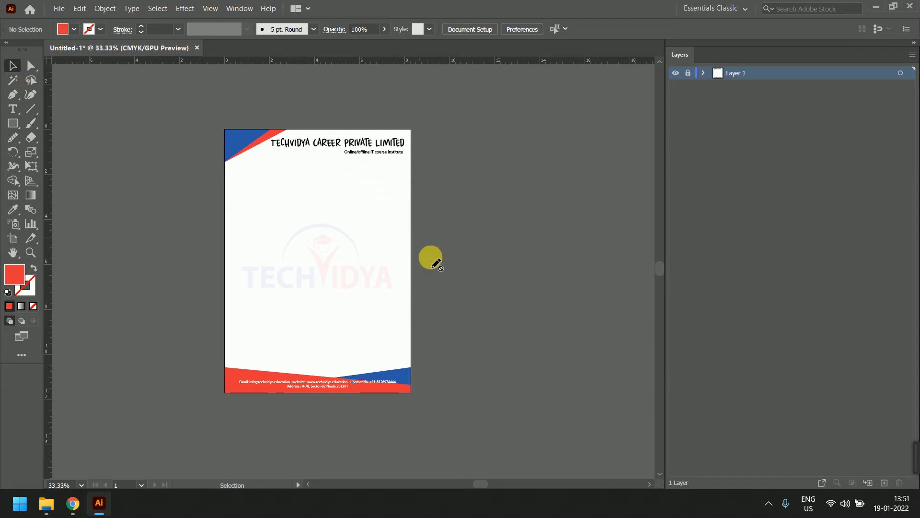
pyautogui.click(883, 482)
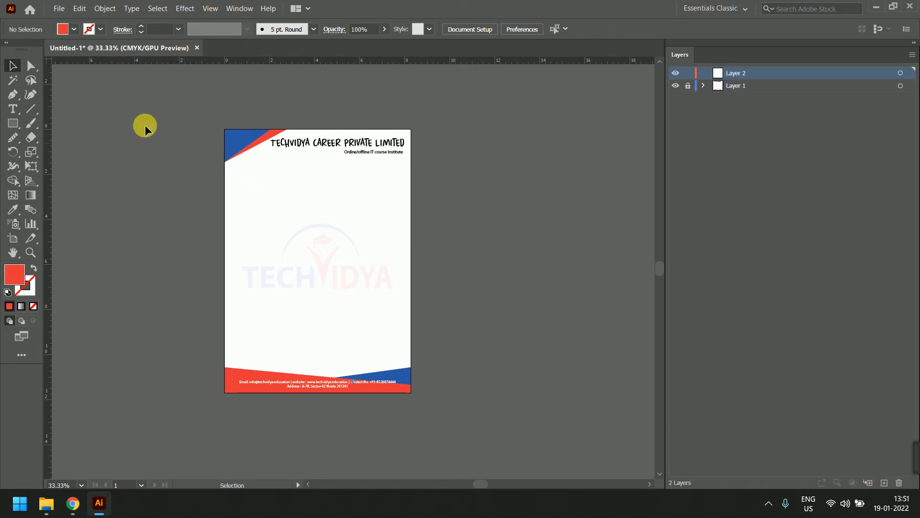
pyautogui.click(13, 109)
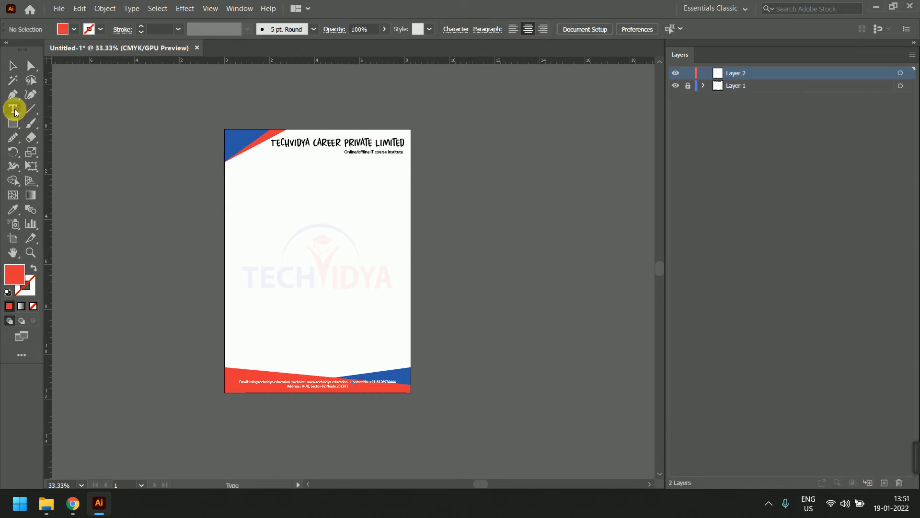
pyautogui.moveTo(236, 160); pyautogui.dragTo(401, 364)
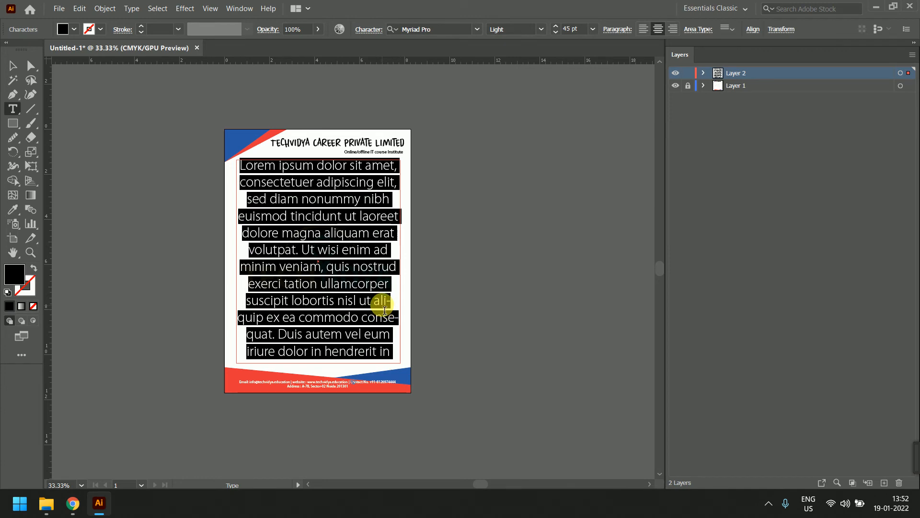
pyautogui.press('BackSpace')
# Search the web for 'offer letter' in a new Chrome tab
pyautogui.moveTo(73, 504)
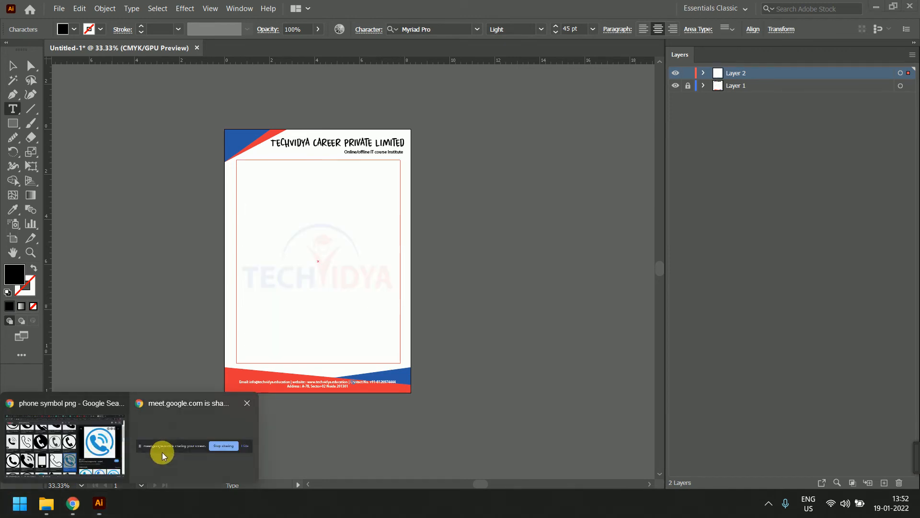
pyautogui.click(72, 448)
pyautogui.moveTo(192, 62); pyautogui.dragTo(12, 54)
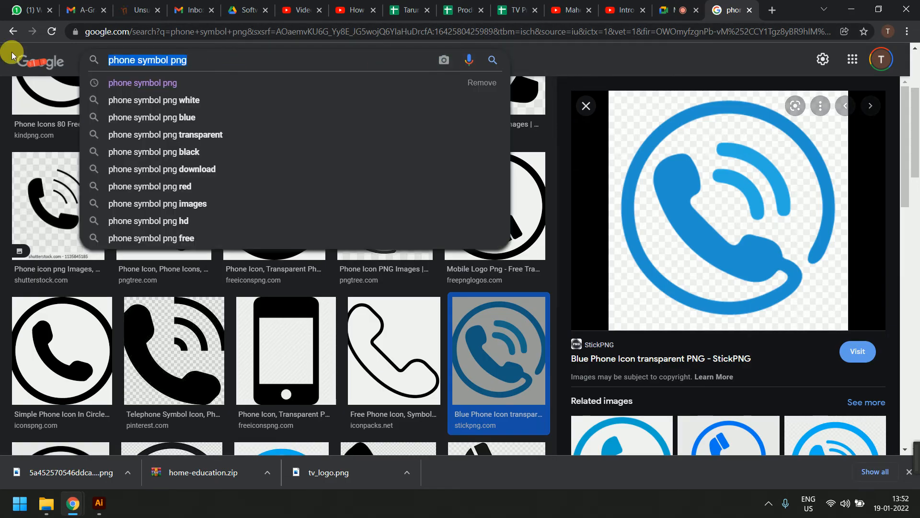
pyautogui.click(769, 6)
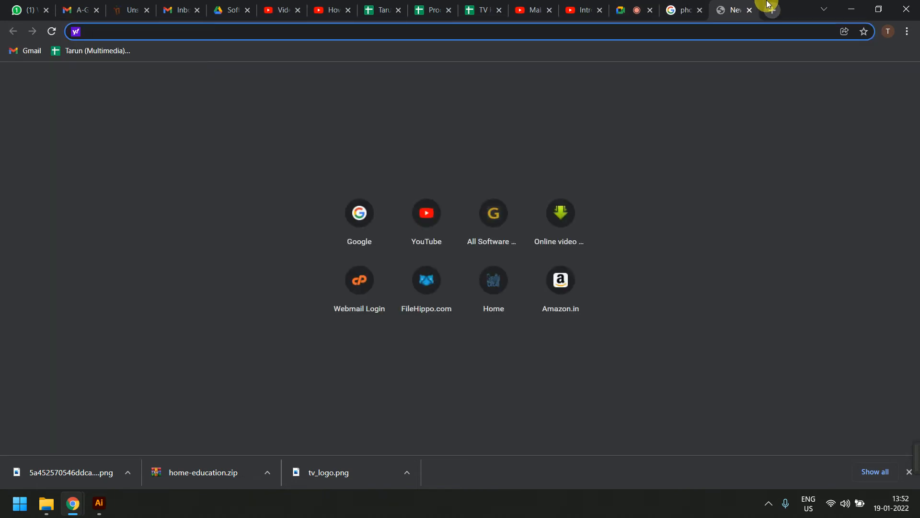
pyautogui.write('oog')
pyautogui.press('BackSpace')
pyautogui.press('BackSpace')
pyautogui.write('offer letter')
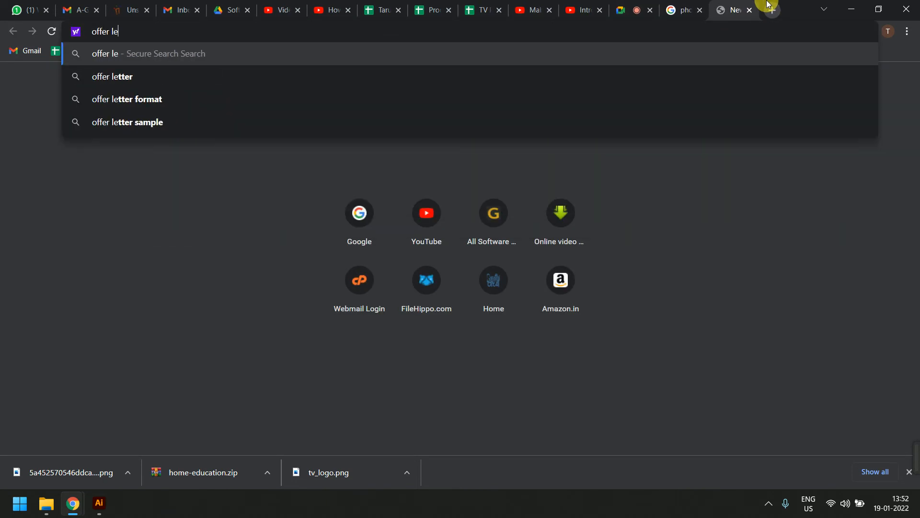
pyautogui.press('Return')
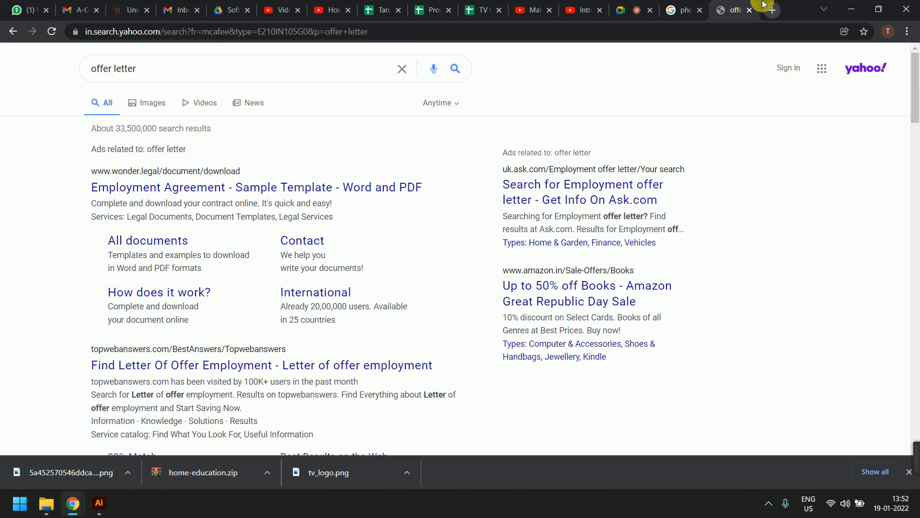
# Try several offer employment results, closing the Bad Gateway error tab
pyautogui.click(263, 357)
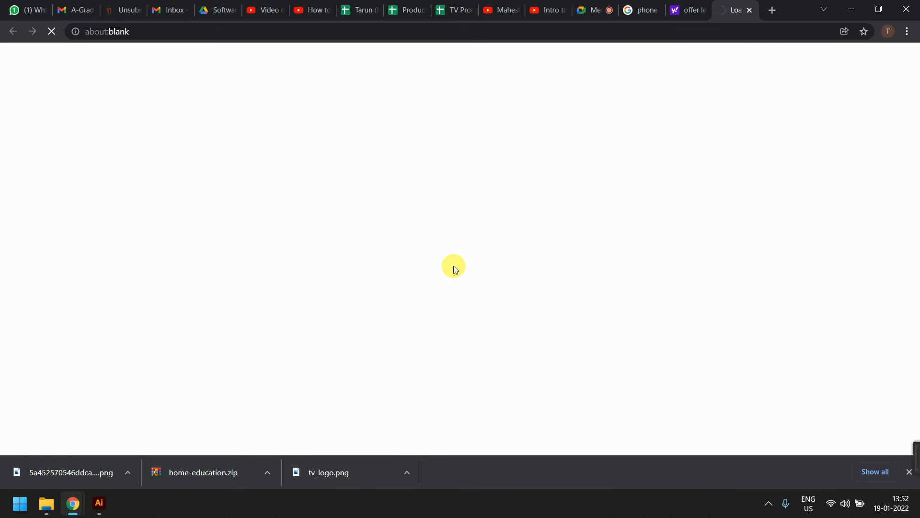
pyautogui.click(694, 9)
pyautogui.scroll(-2, 383, 266)
pyautogui.scroll(-1, 368, 272)
pyautogui.click(187, 245)
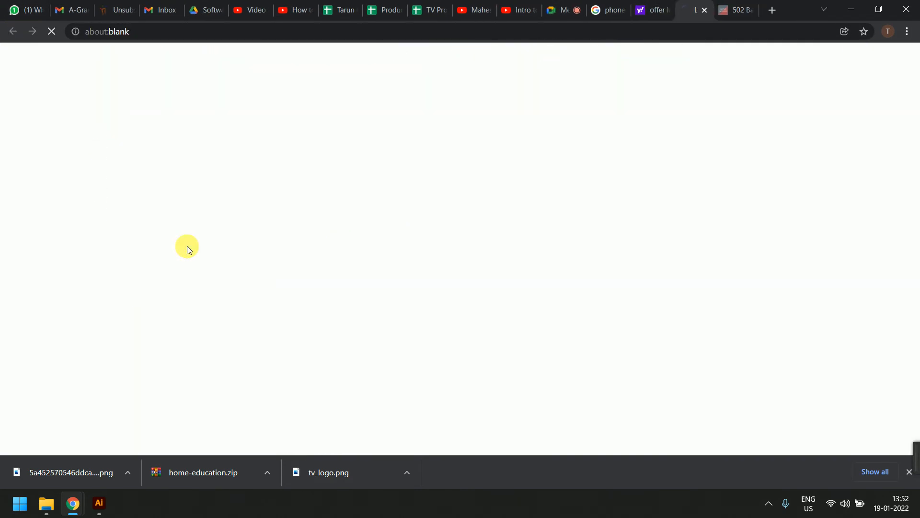
pyautogui.click(729, 4)
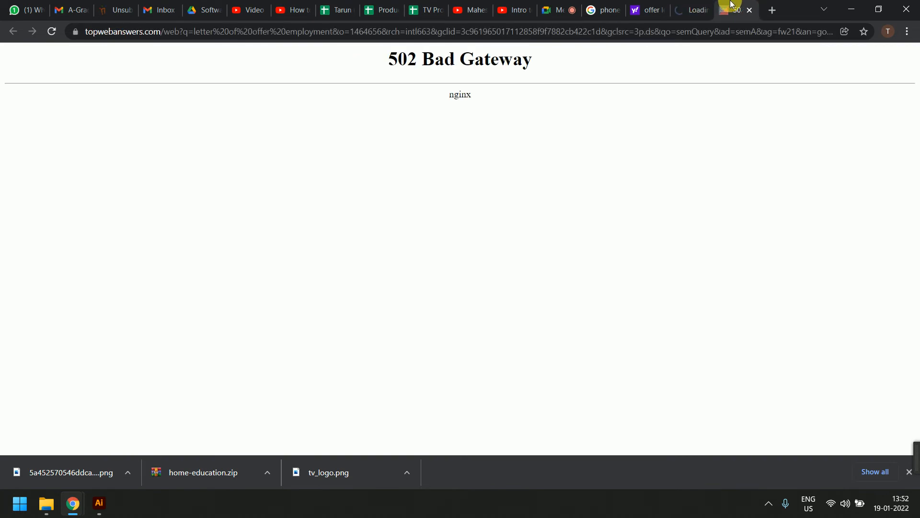
pyautogui.hotkey('ctrl', 'w')
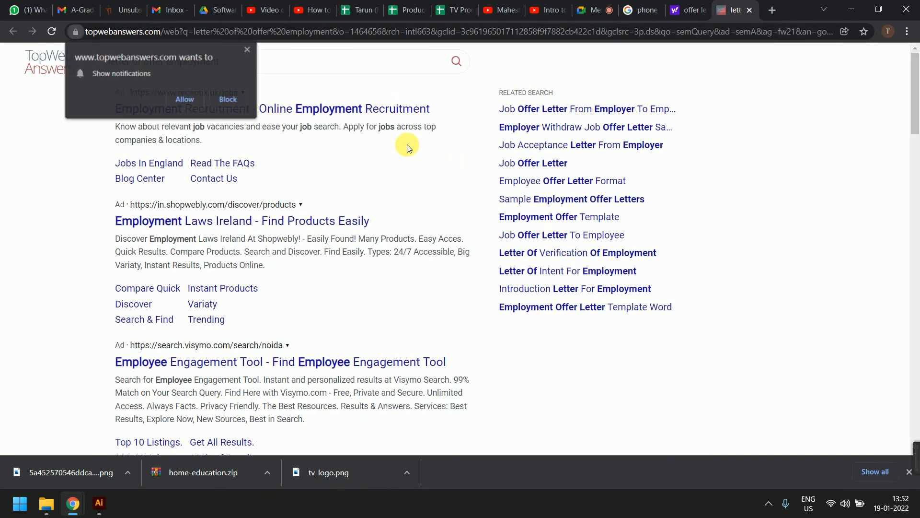
pyautogui.click(387, 110)
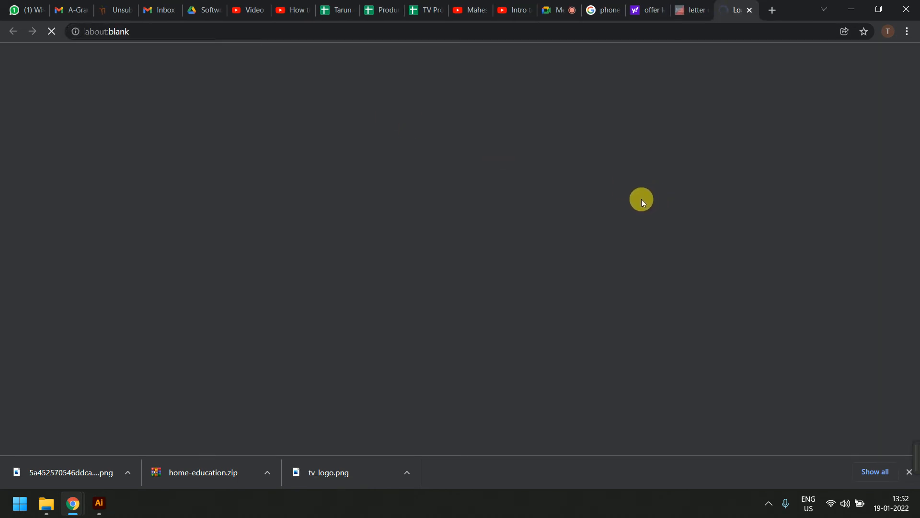
pyautogui.click(646, 10)
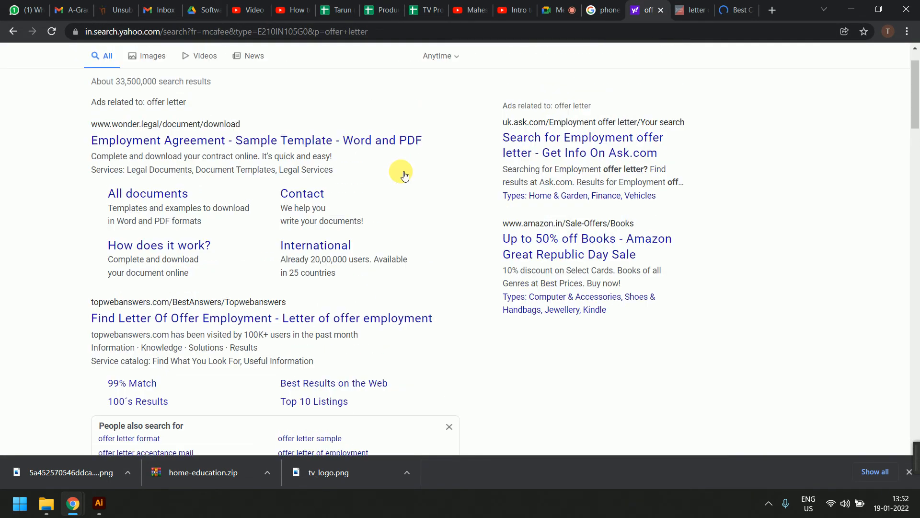
pyautogui.scroll(1, 402, 173)
pyautogui.scroll(-4, 403, 173)
# Close the unwanted jobs and topwebanswers tabs and open offer letter sample results in new tabs
pyautogui.click(733, 8)
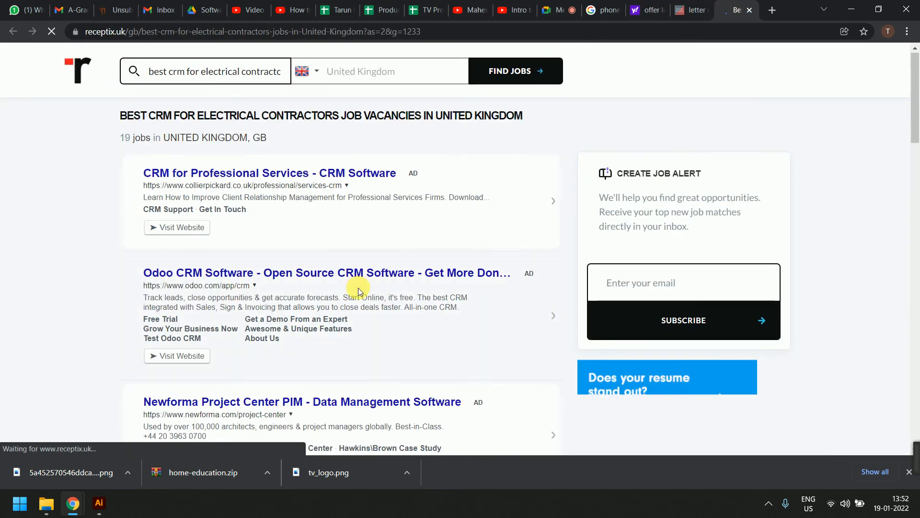
pyautogui.scroll(-5, 360, 292)
pyautogui.click(653, 7)
pyautogui.click(685, 7)
pyautogui.middleClick(683, 7)
pyautogui.middleClick(679, 7)
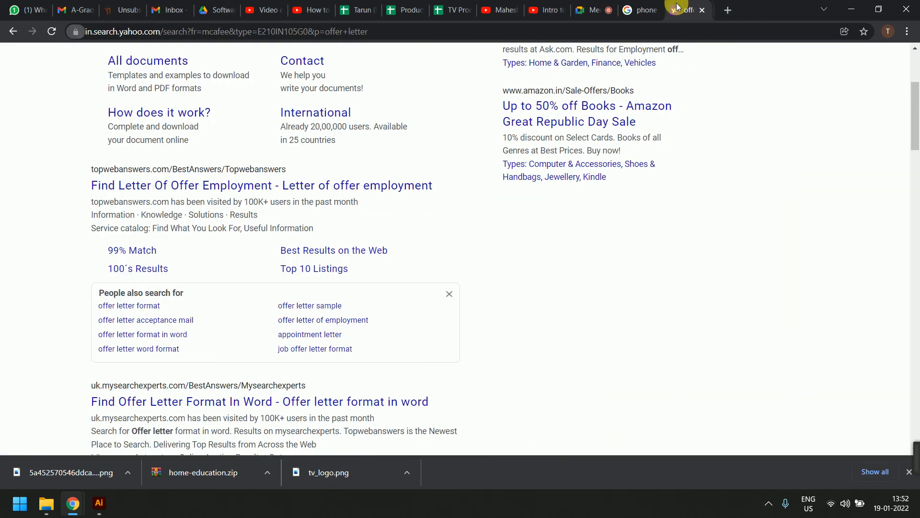
pyautogui.scroll(-3, 406, 314)
pyautogui.middleClick(369, 221)
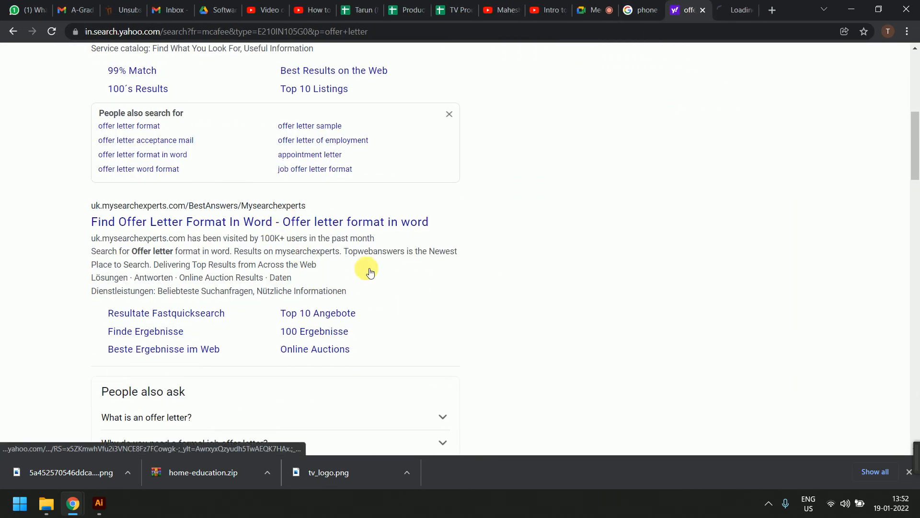
pyautogui.scroll(-8, 370, 271)
pyautogui.middleClick(268, 319)
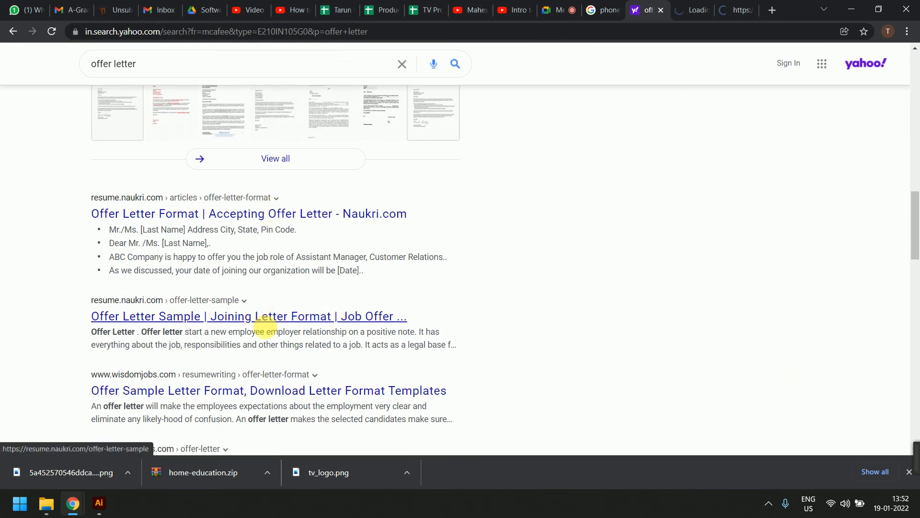
pyautogui.middleClick(269, 317)
# Select and copy the full Job Offer Letter Sample from the Naukri article
pyautogui.click(686, 8)
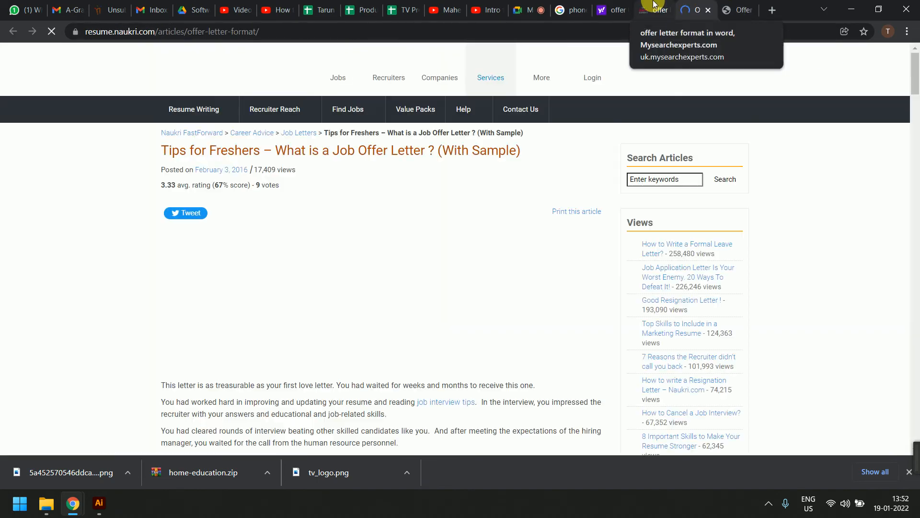
pyautogui.scroll(-3, 593, 238)
pyautogui.scroll(-20, 591, 235)
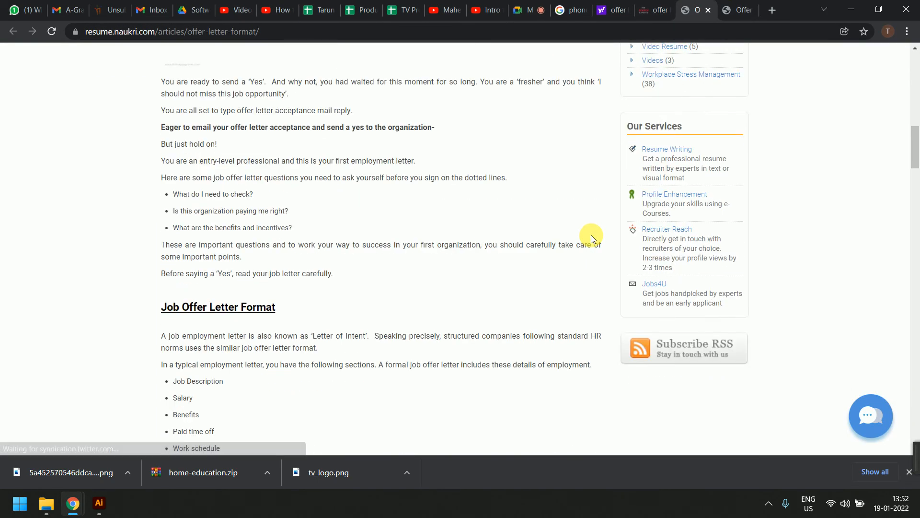
pyautogui.moveTo(232, 206); pyautogui.dragTo(214, 217)
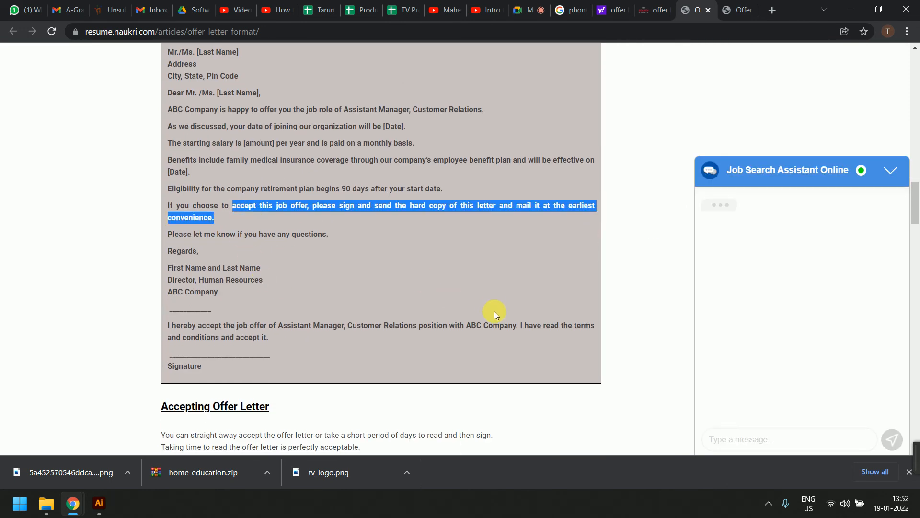
pyautogui.scroll(3, 456, 269)
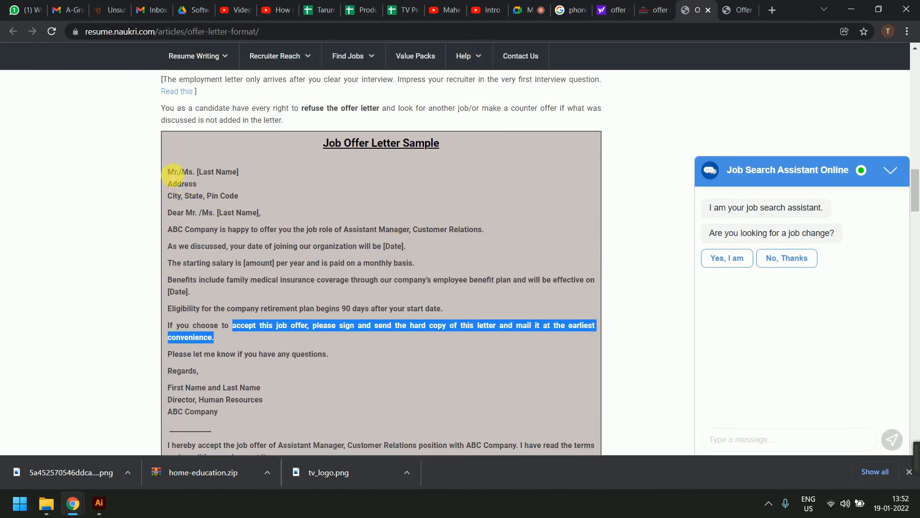
pyautogui.moveTo(168, 172)
pyautogui.mouseDown()
pyautogui.moveTo(205, 212)
pyautogui.moveTo(297, 458)
pyautogui.moveTo(275, 324)
pyautogui.mouseUp()
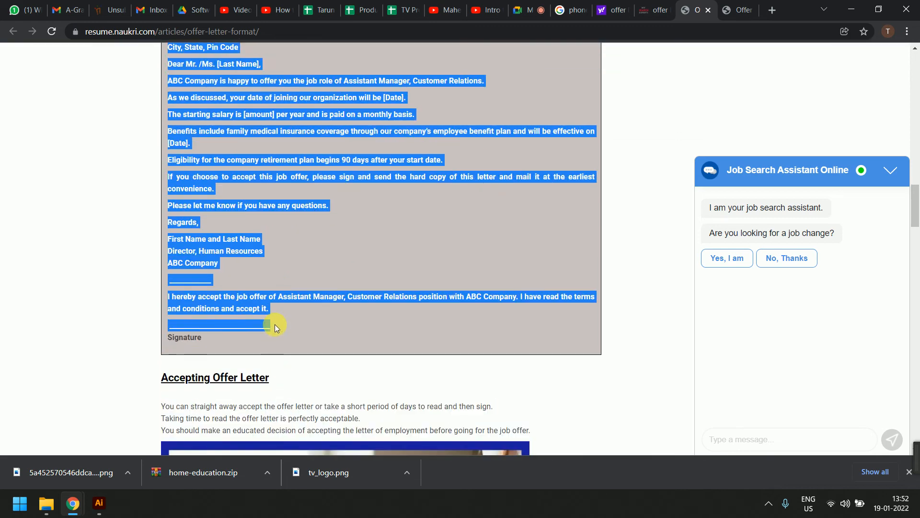
pyautogui.rightClick(275, 301)
pyautogui.click(294, 307)
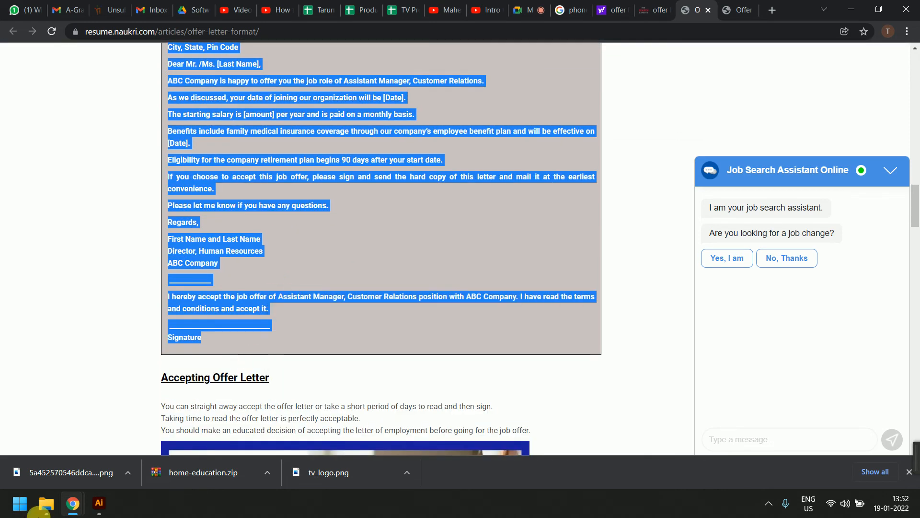
pyautogui.click(99, 503)
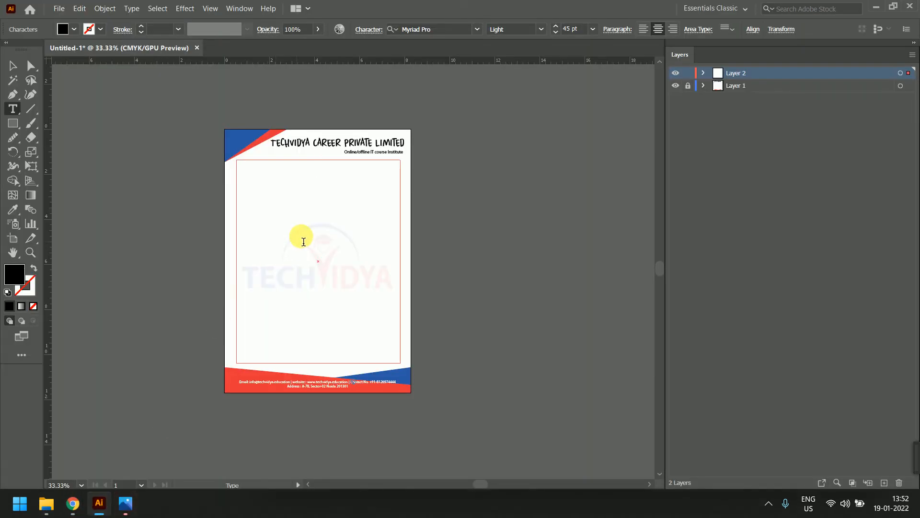
# Paste the offer letter into the area-type frame and set all its text to 12.5 pt
pyautogui.click(297, 208)
pyautogui.hotkey('ctrl', 'v')
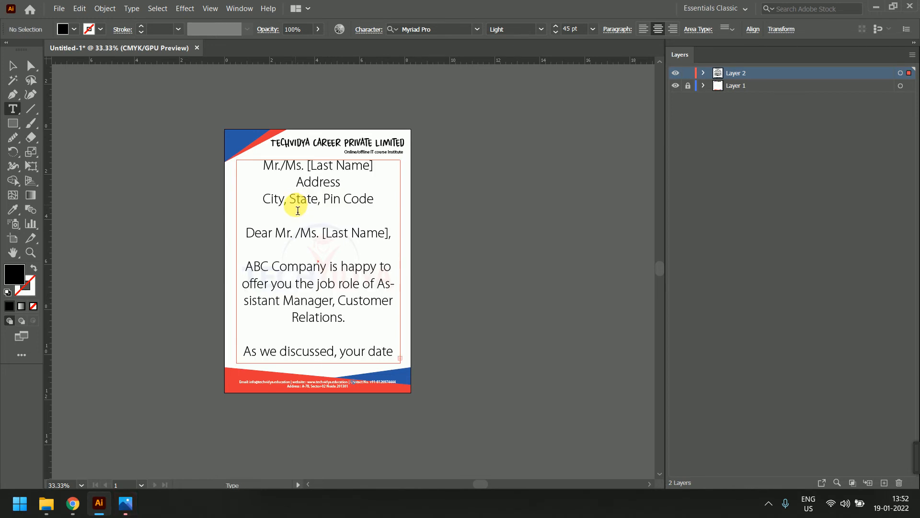
pyautogui.hotkey('ctrl', 'a')
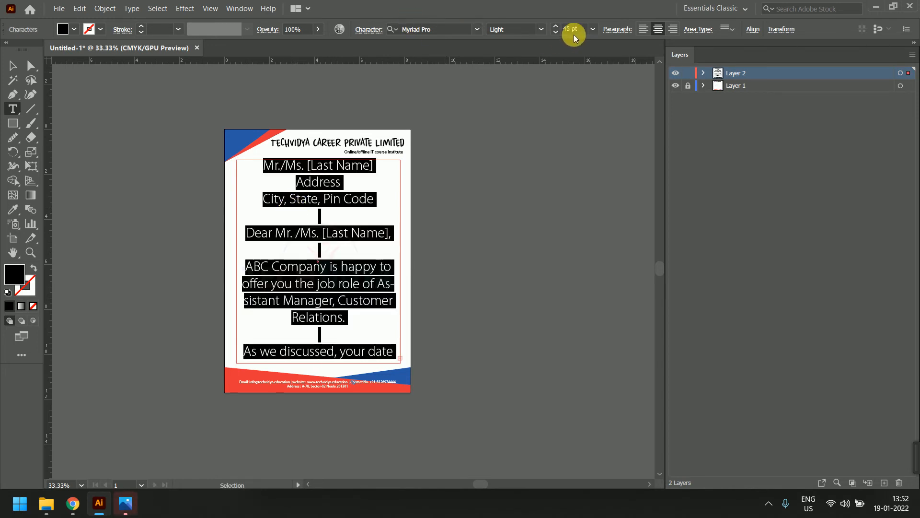
pyautogui.click(571, 29)
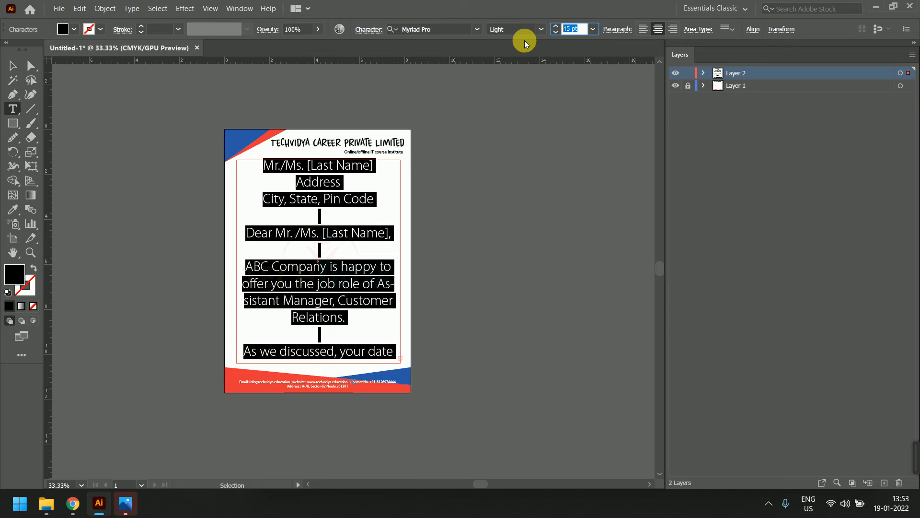
pyautogui.write('12')
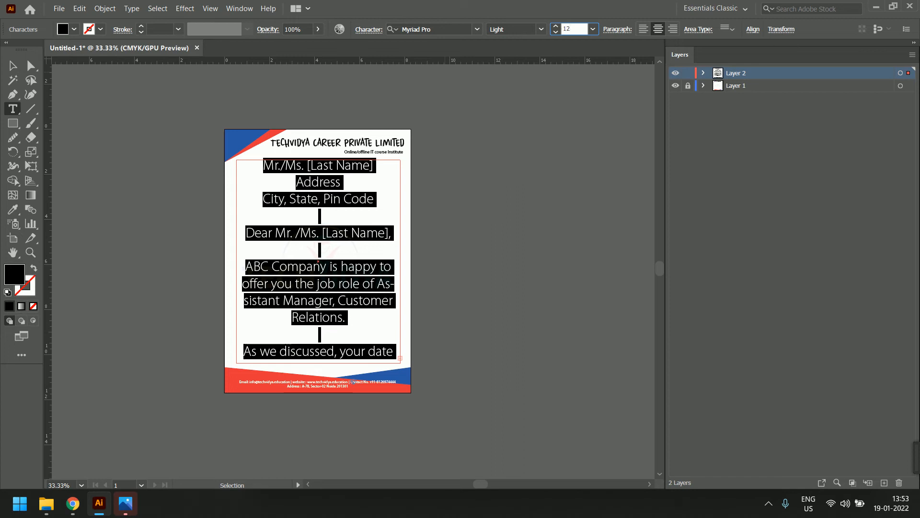
pyautogui.write('.5')
pyautogui.press('Return')
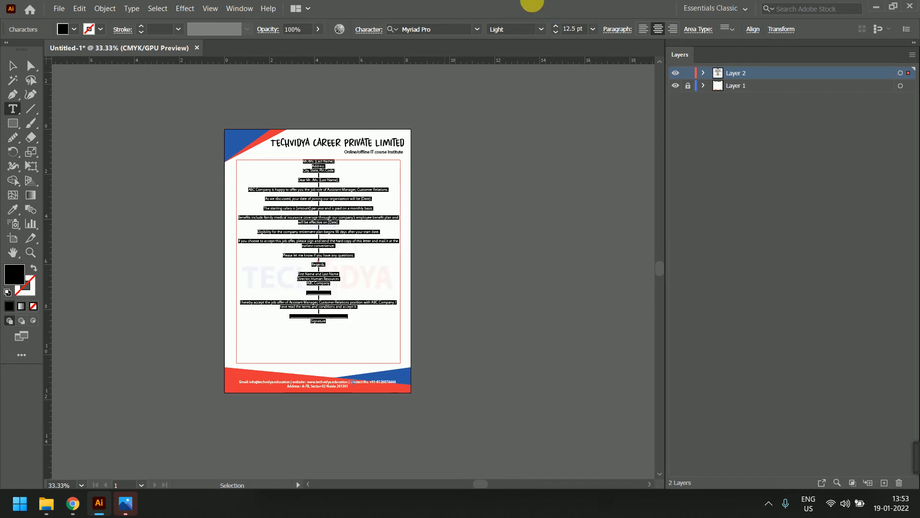
pyautogui.click(21, 67)
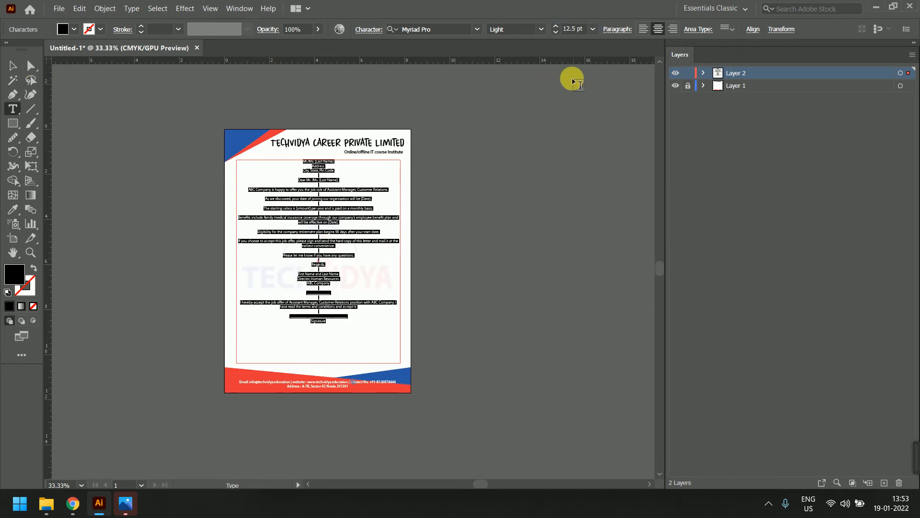
pyautogui.click(95, 283)
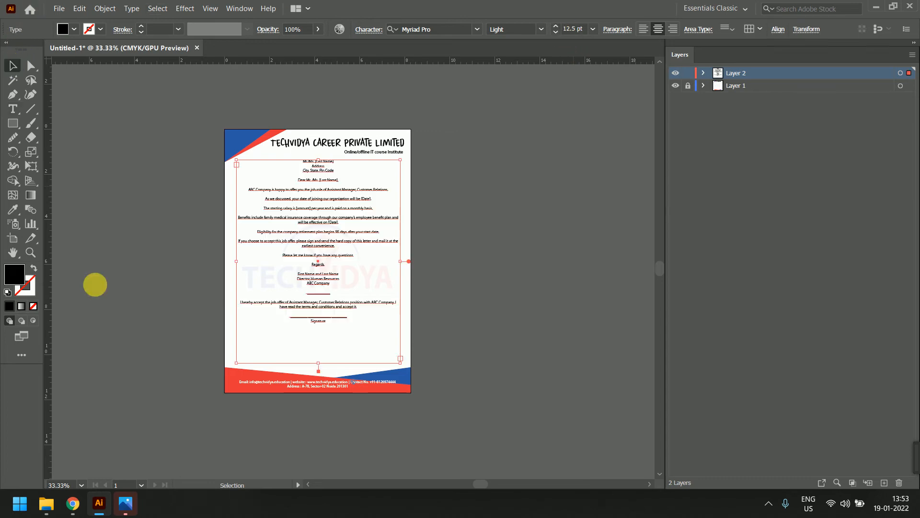
# Check the letter at 100% zoom, fit the page, then apply Align Left to all the letter text
pyautogui.click(82, 485)
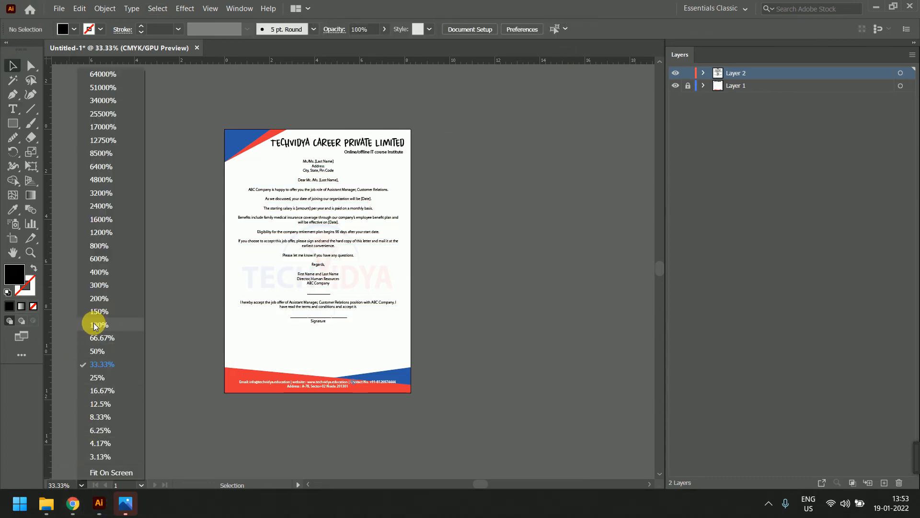
pyautogui.click(98, 324)
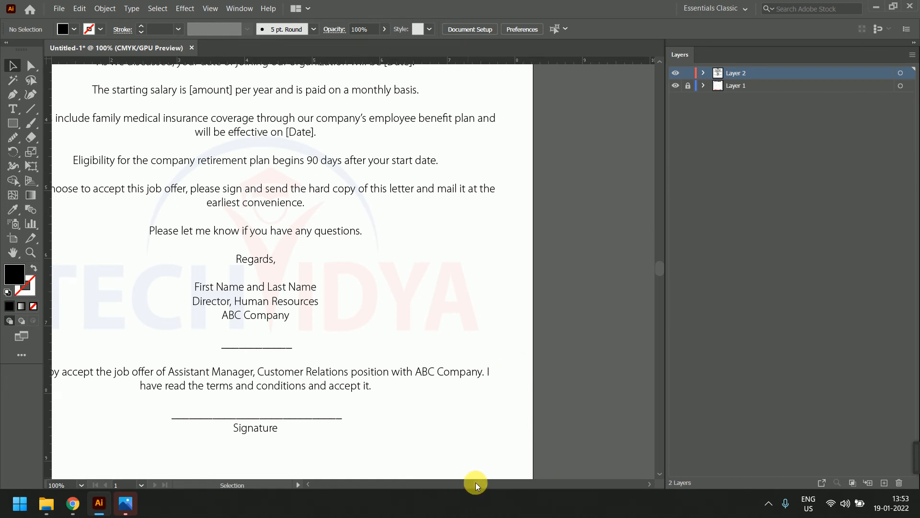
pyautogui.moveTo(472, 485); pyautogui.dragTo(480, 484)
pyautogui.scroll(-3, 409, 282)
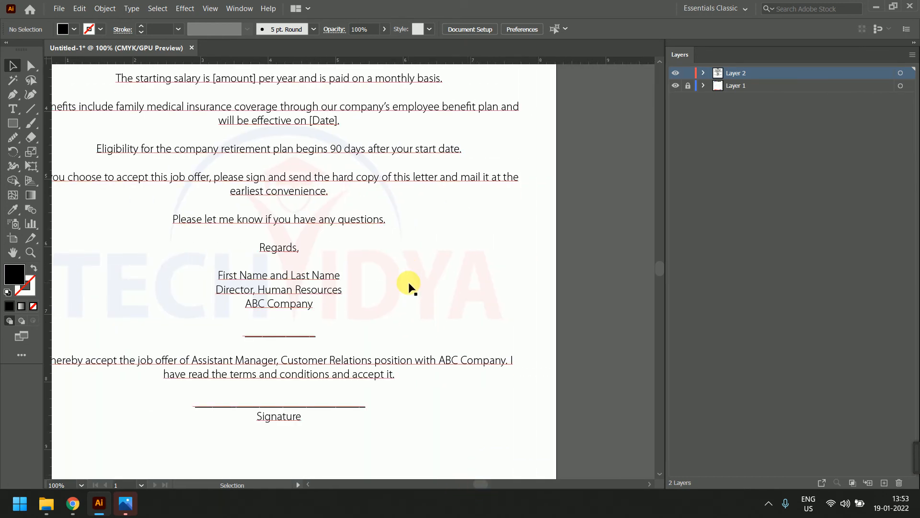
pyautogui.scroll(2, 408, 283)
pyautogui.hotkey('ctrl', '0')
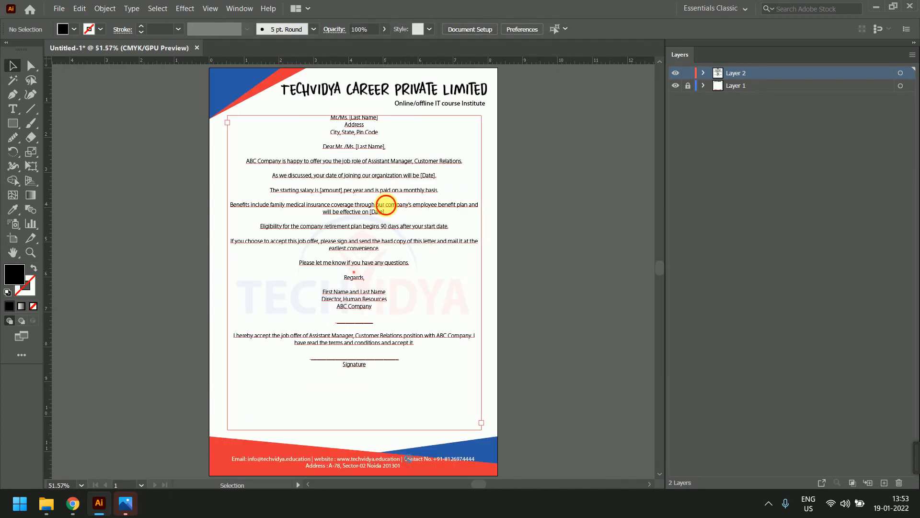
pyautogui.doubleClick(388, 210)
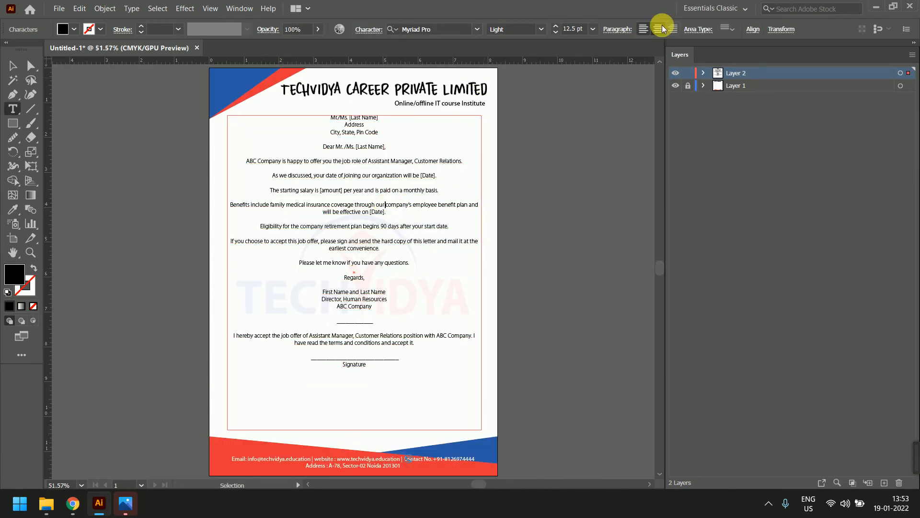
pyautogui.moveTo(332, 129); pyautogui.dragTo(425, 376)
pyautogui.click(644, 30)
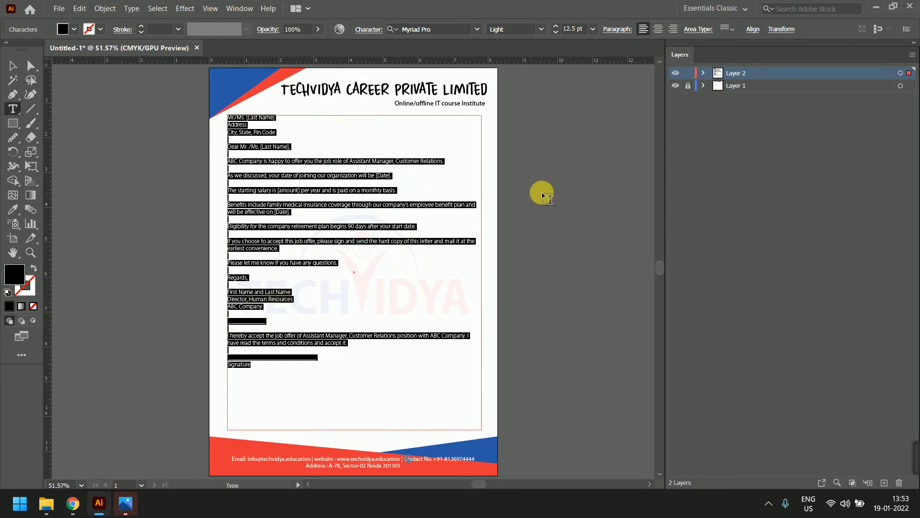
pyautogui.click(312, 191)
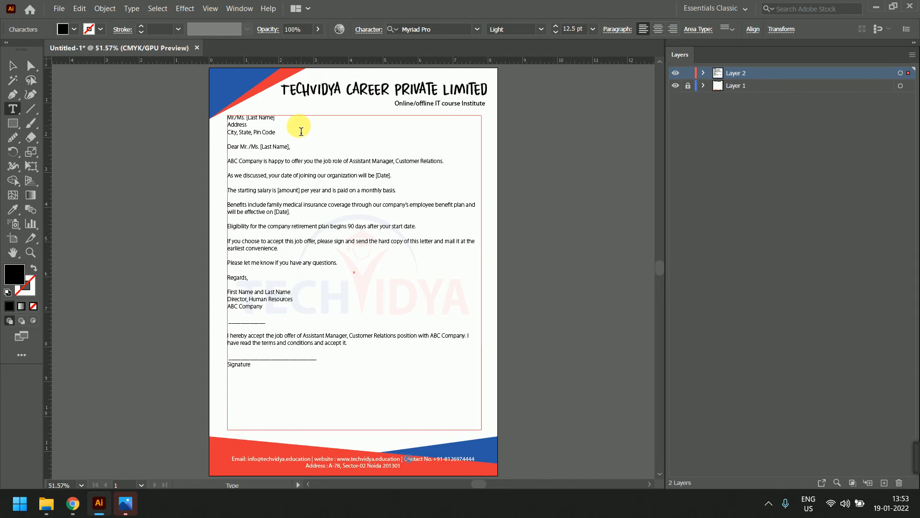
# Select the letter text from Code to the salutation, then undo its accidental deletion
pyautogui.scroll(3, 253, 117)
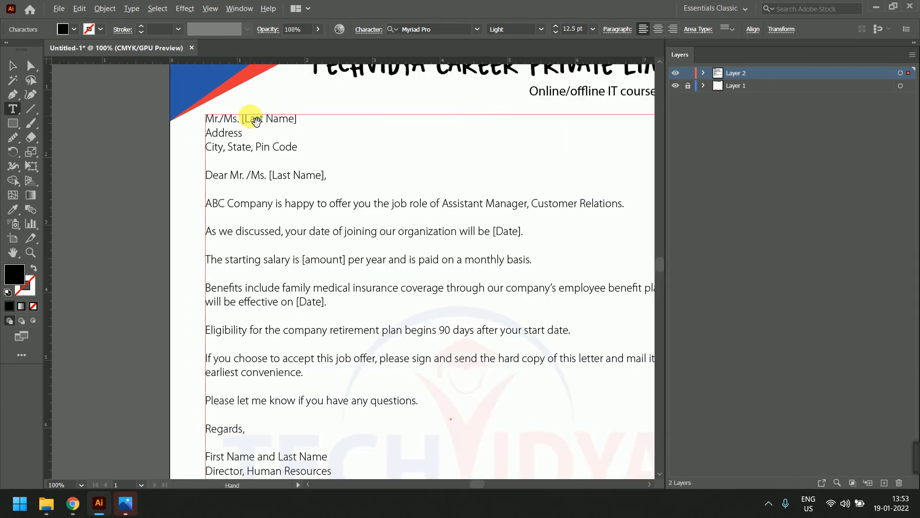
pyautogui.moveTo(286, 176); pyautogui.dragTo(286, 219)
pyautogui.press('Delete')
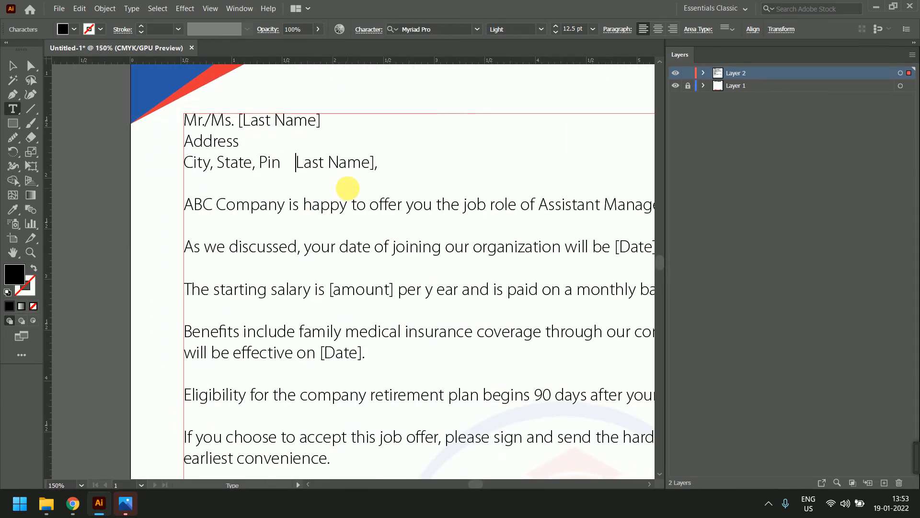
pyautogui.hotkey('ctrl', 'z')
pyautogui.press('Escape')
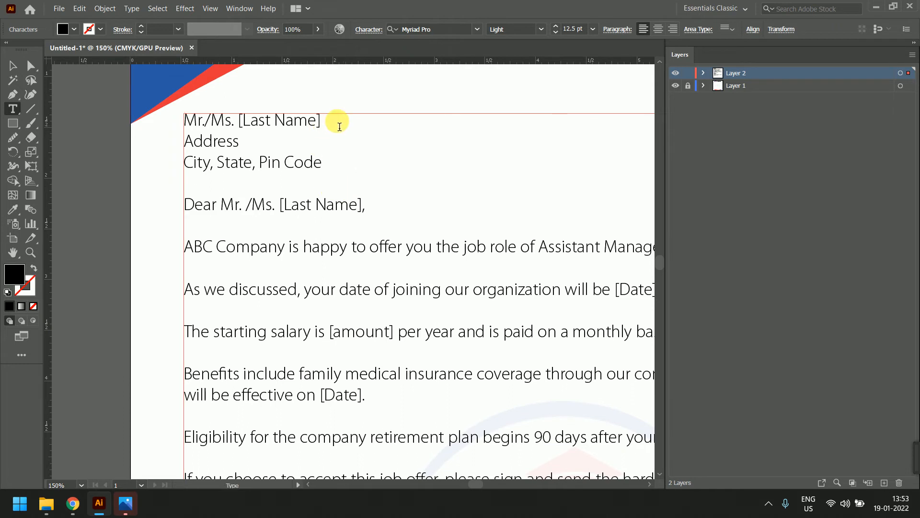
# Replace 'Ms. [Last Name]' and the address lines with the recipient's full name
pyautogui.moveTo(321, 121); pyautogui.dragTo(216, 124)
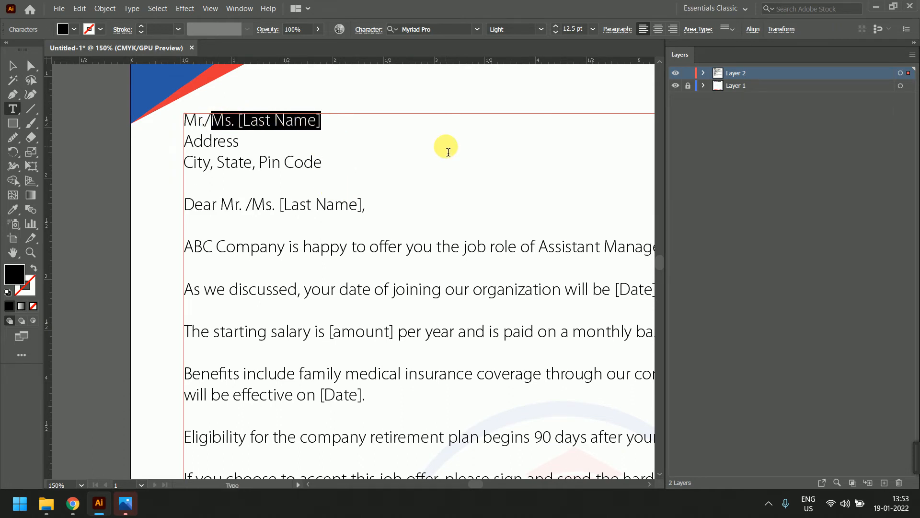
pyautogui.press('BackSpace')
pyautogui.press('BackSpace')
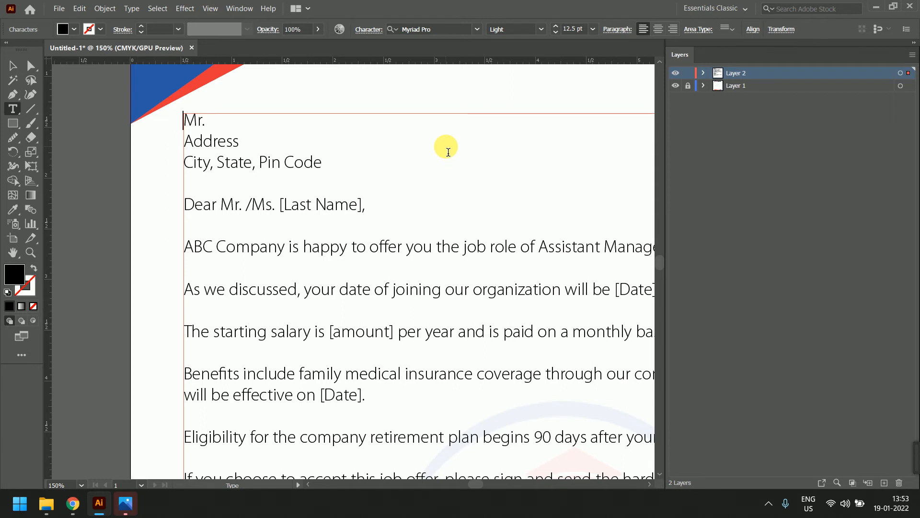
pyautogui.hotkey('shift', 'Down')
pyautogui.hotkey('shift', 'Down')
pyautogui.hotkey('shift', 'Down')
pyautogui.hotkey('shift', 'Down')
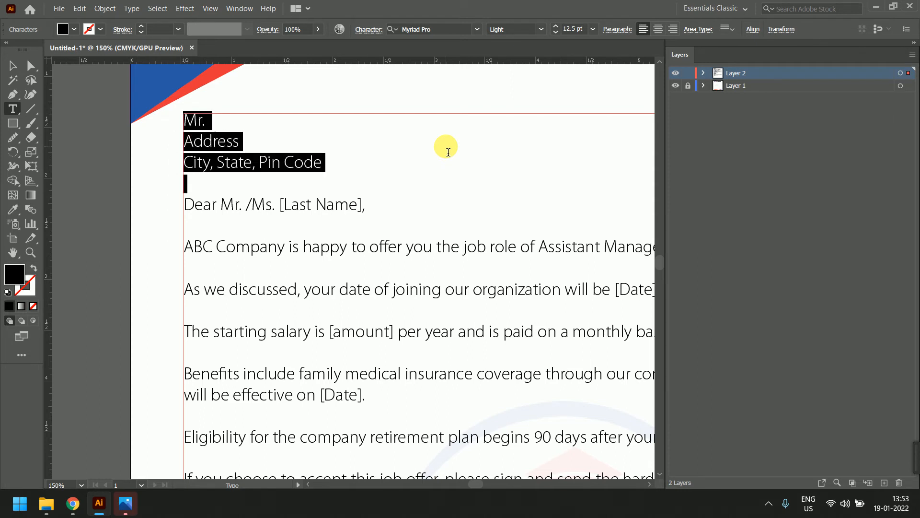
pyautogui.press('BackSpace')
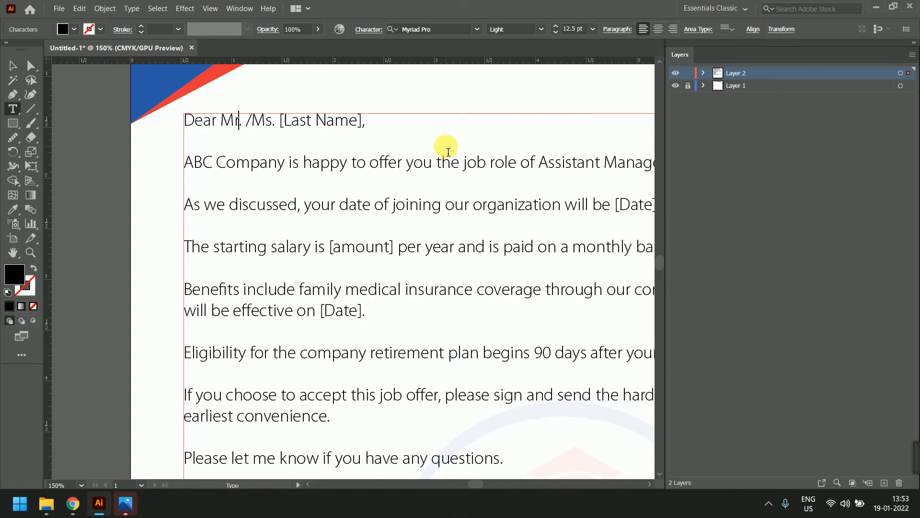
pyautogui.hotkey('shift', 'Right')
pyautogui.hotkey('shift', 'Right')
pyautogui.hotkey('shift', 'Right')
pyautogui.hotkey('shift', 'Right')
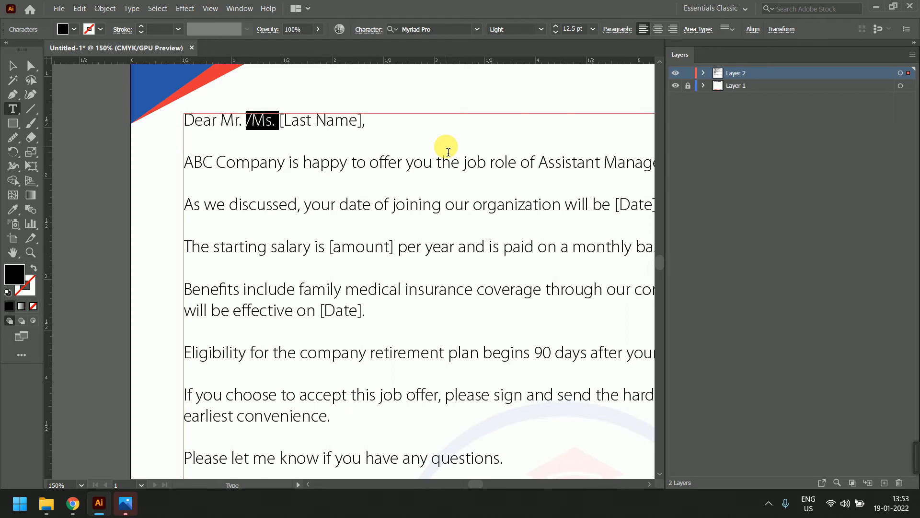
pyautogui.hotkey('shift', 'Right')
pyautogui.hotkey('shift', 'Right')
pyautogui.hotkey('shift', 'Right')
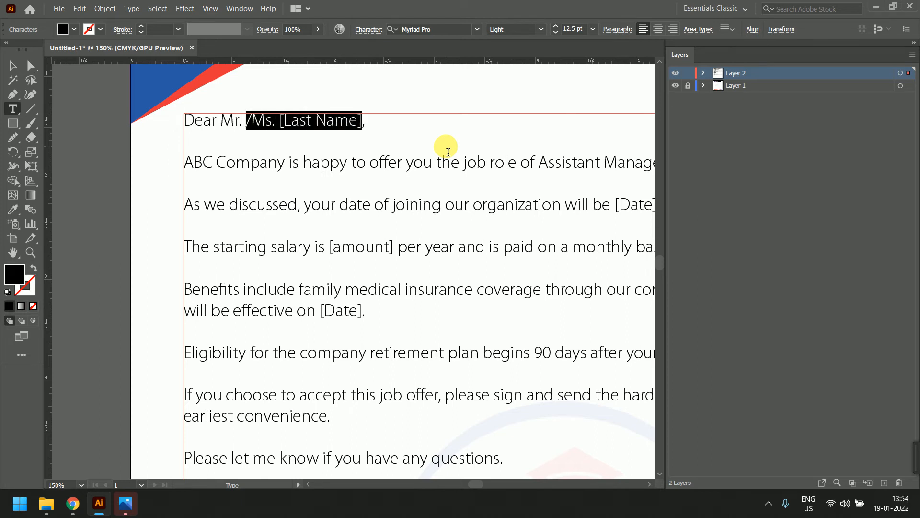
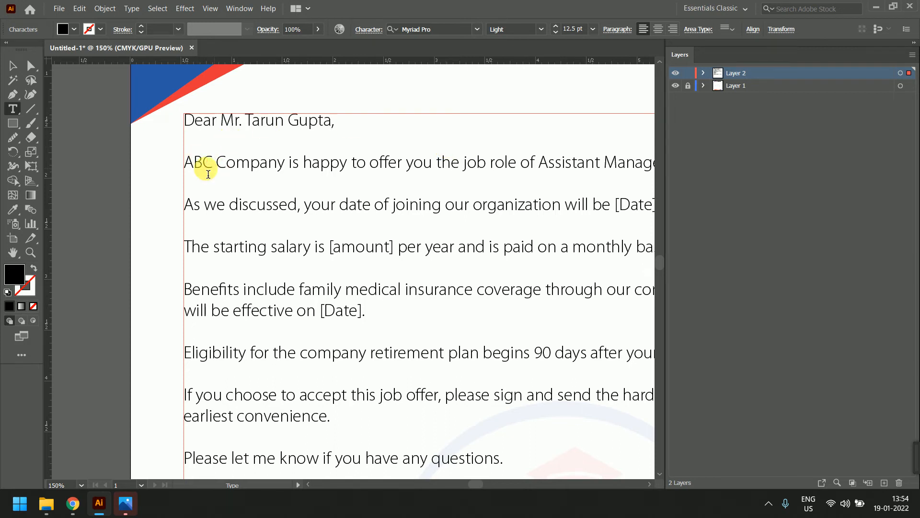
# Change 'ABC Company' in the opening paragraph to 'TechVidya'
pyautogui.moveTo(213, 169); pyautogui.dragTo(187, 173)
pyautogui.write('TechVid')
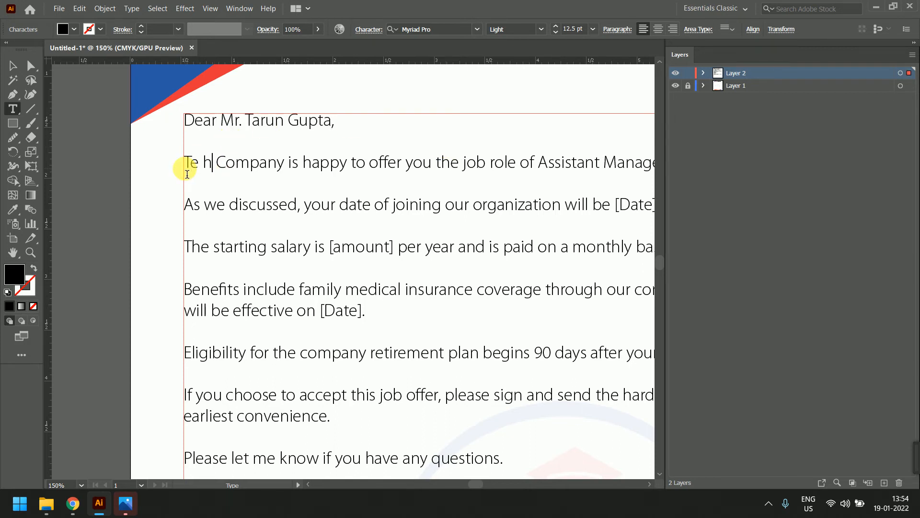
pyautogui.write('ya')
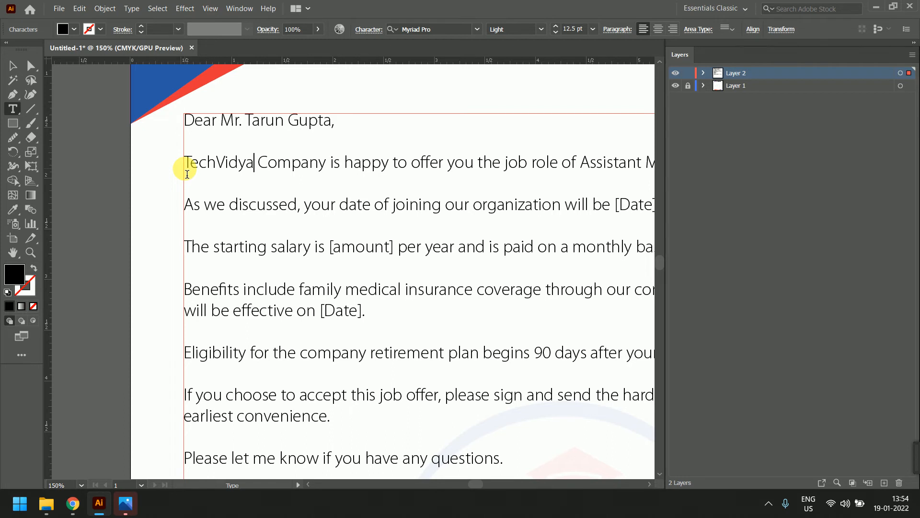
pyautogui.hotkey('shift', 'Right')
pyautogui.hotkey('shift', 'Right')
pyautogui.hotkey('shift', 'Right')
pyautogui.hotkey('shift', 'Right')
pyautogui.press('BackSpace')
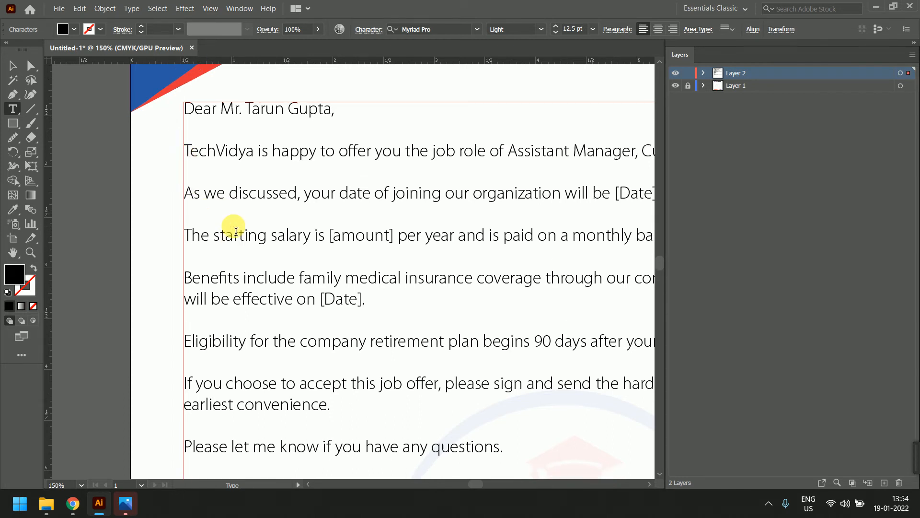
pyautogui.scroll(-1, 354, 329)
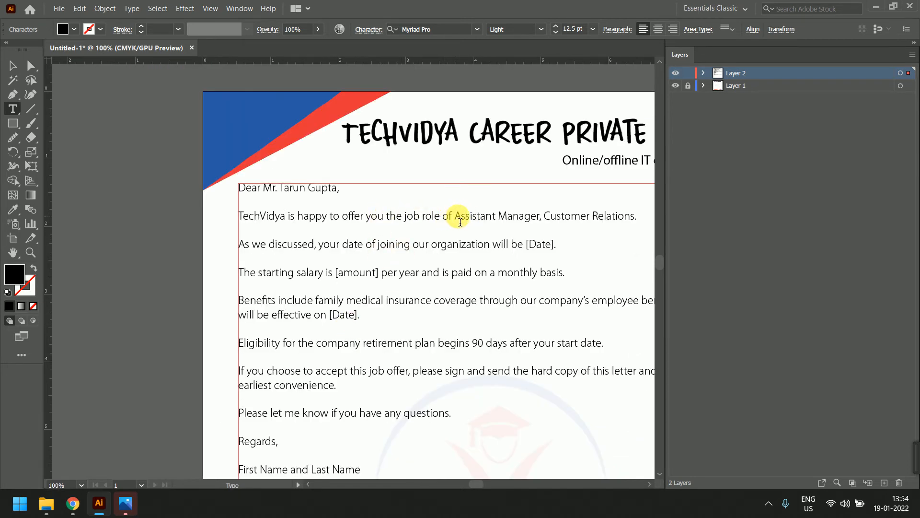
pyautogui.moveTo(454, 218); pyautogui.dragTo(536, 222)
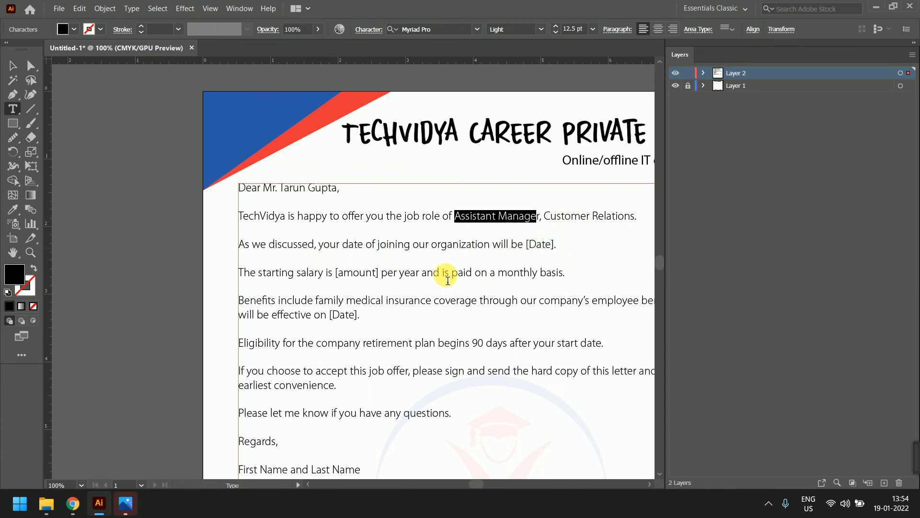
pyautogui.scroll(-3, 446, 276)
pyautogui.scroll(-2, 451, 297)
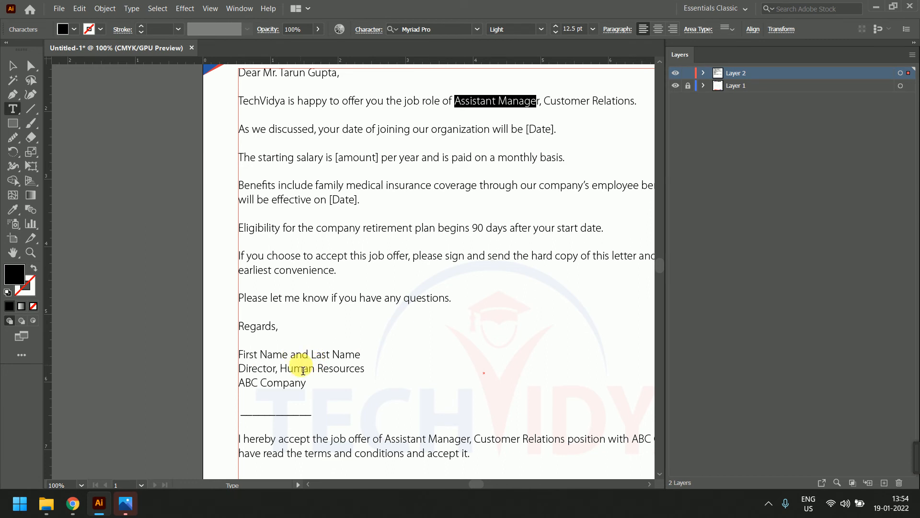
pyautogui.scroll(-4, 299, 362)
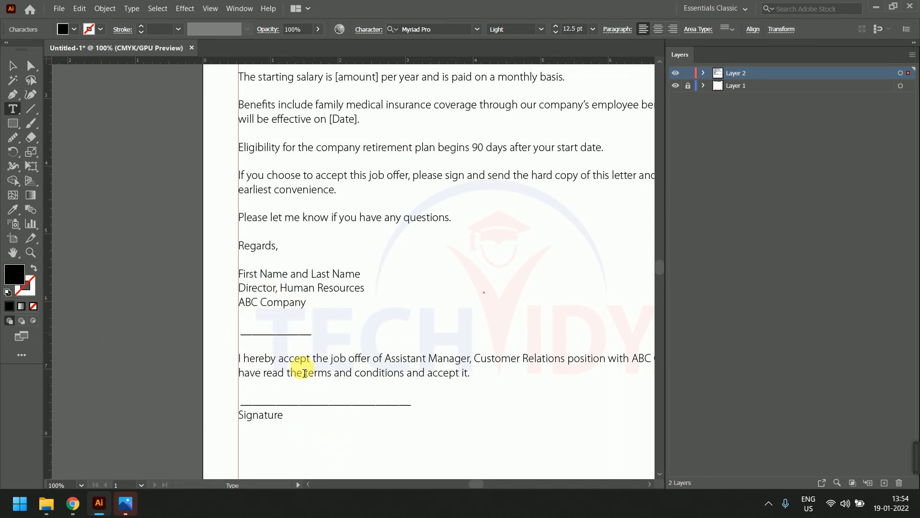
pyautogui.hotkey('ctrl', '-')
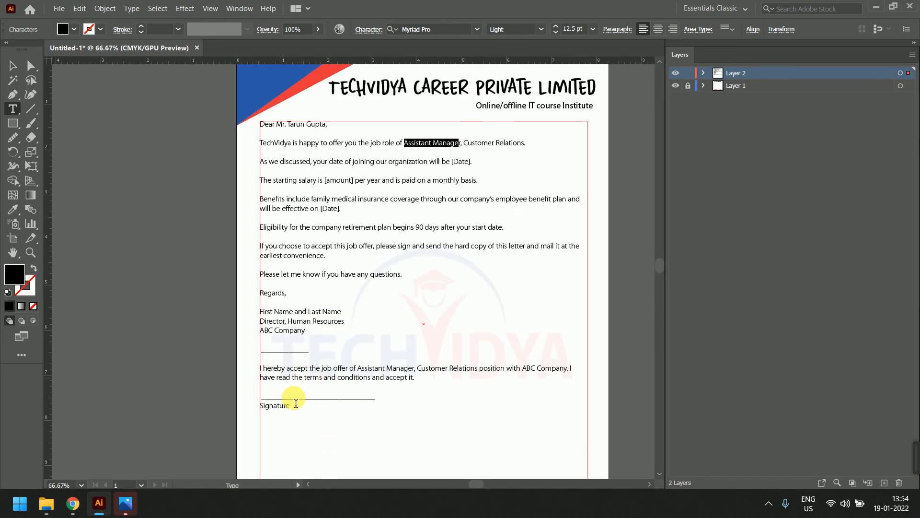
pyautogui.moveTo(294, 130); pyautogui.dragTo(330, 132)
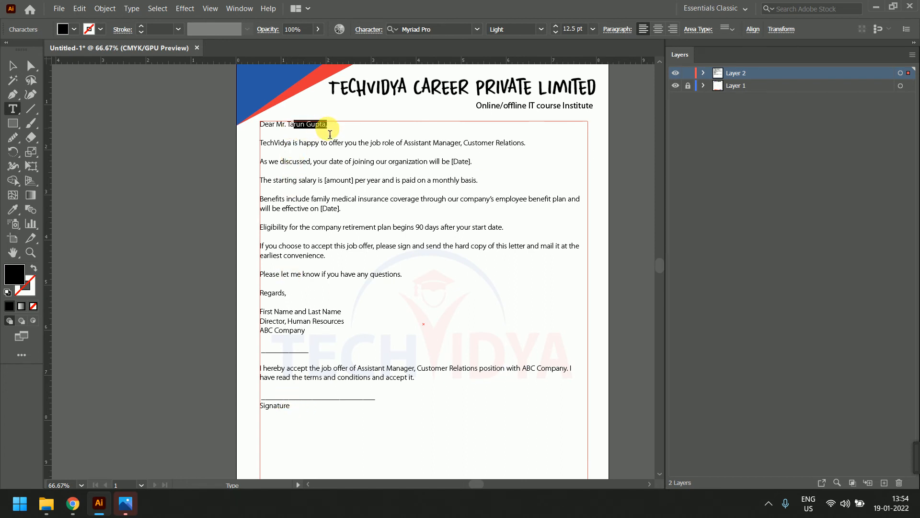
pyautogui.moveTo(309, 354); pyautogui.dragTo(271, 332)
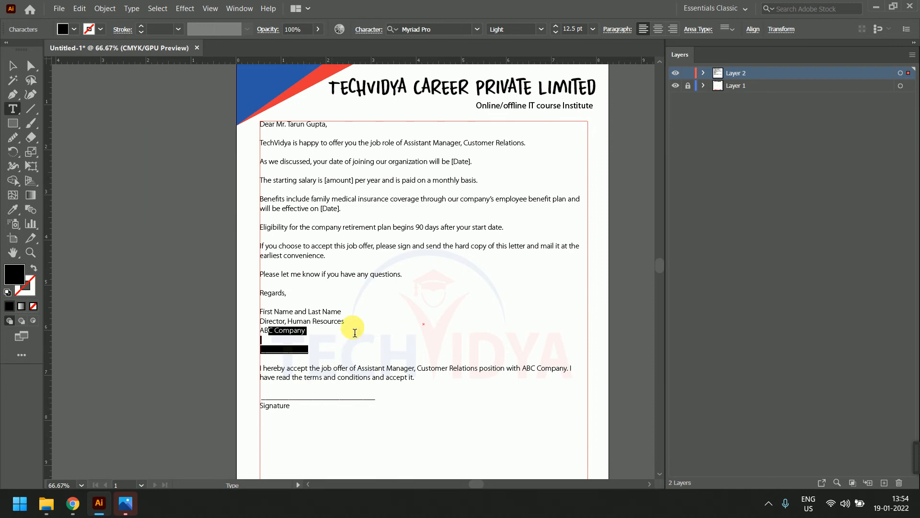
# Check the font style in the Character panel, leaving it unchanged
pyautogui.scroll(-1, 359, 333)
pyautogui.scroll(1, 359, 332)
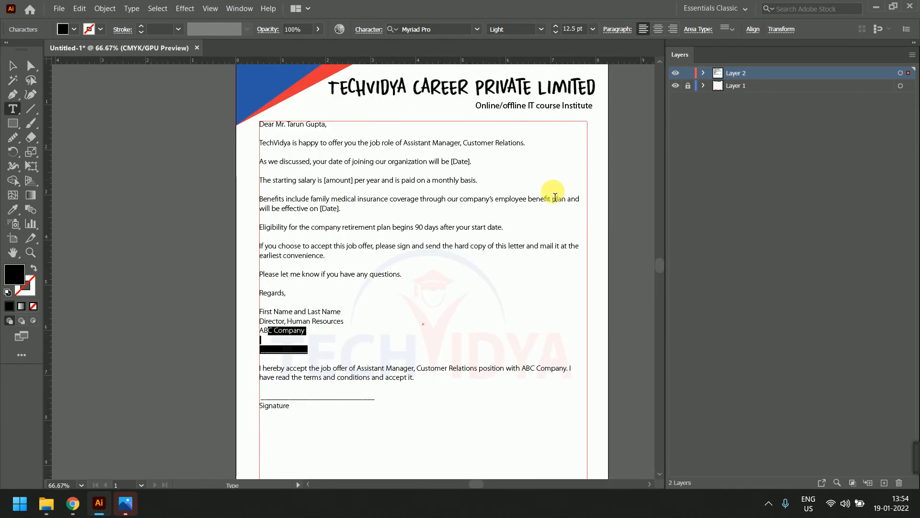
pyautogui.click(368, 29)
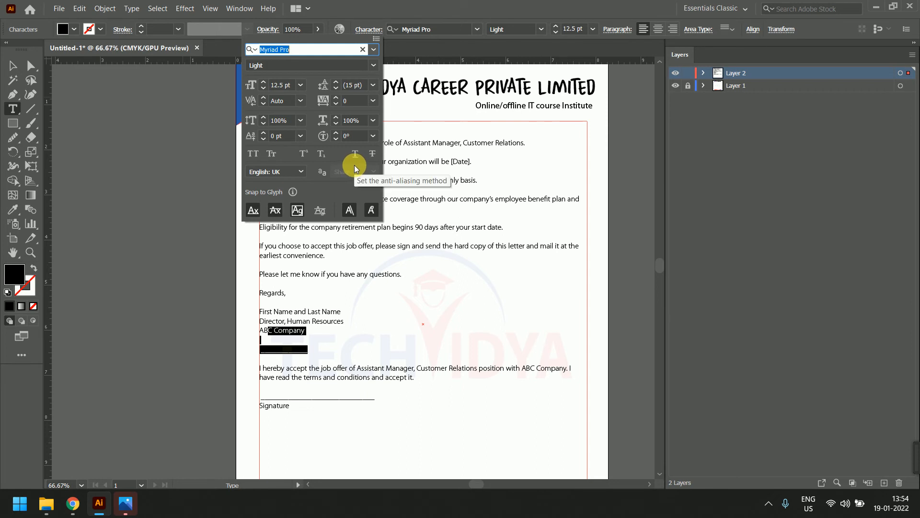
pyautogui.click(307, 484)
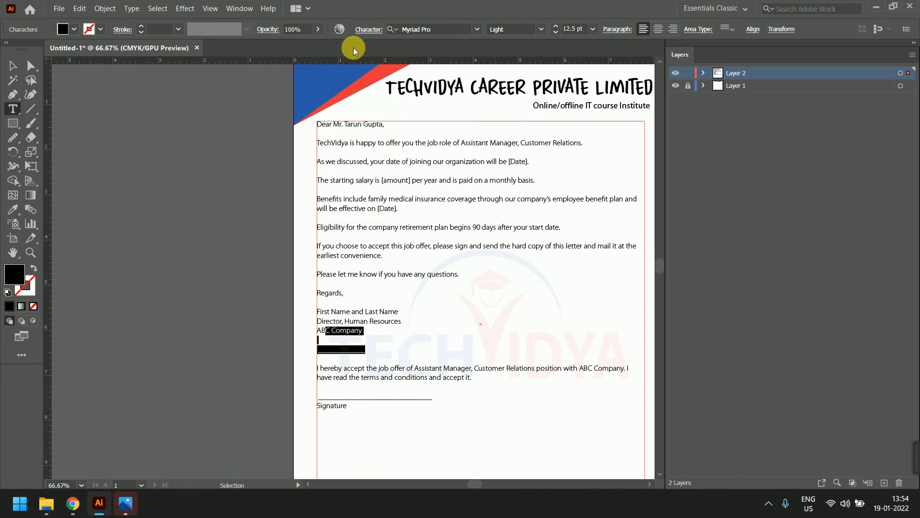
pyautogui.click(369, 30)
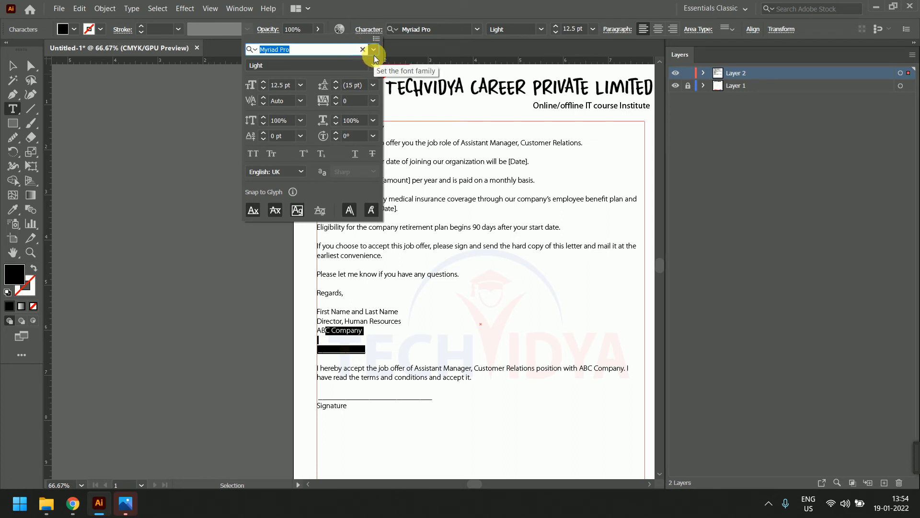
pyautogui.click(374, 63)
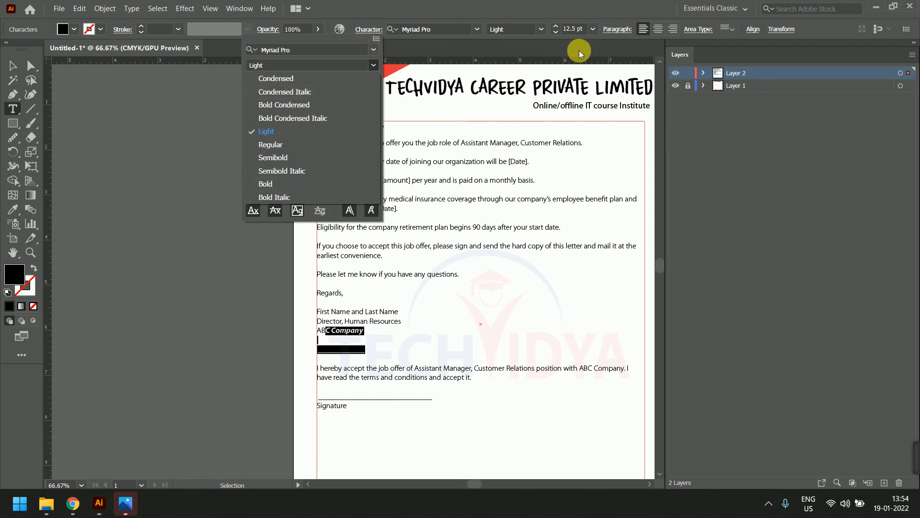
pyautogui.click(595, 30)
pyautogui.click(520, 147)
# Recheck the character settings, then select all of the letter text with Ctrl+A
pyautogui.click(454, 158)
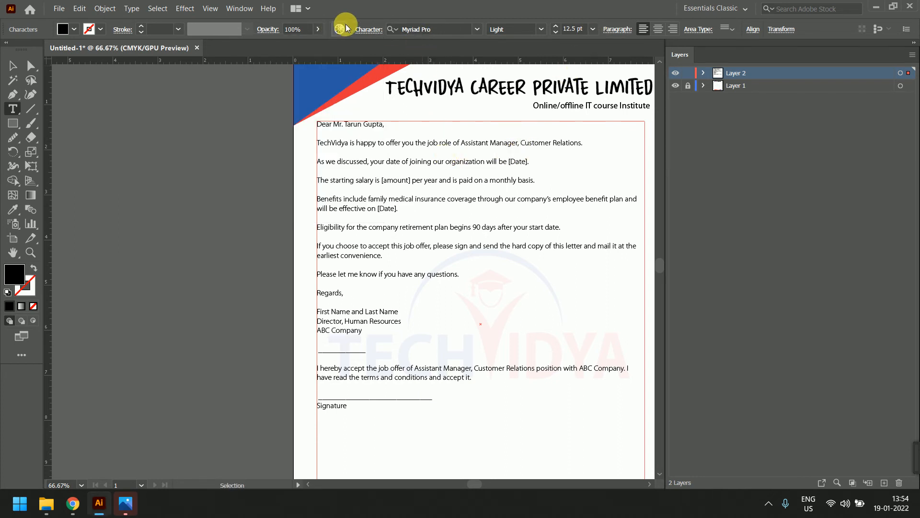
pyautogui.click(368, 30)
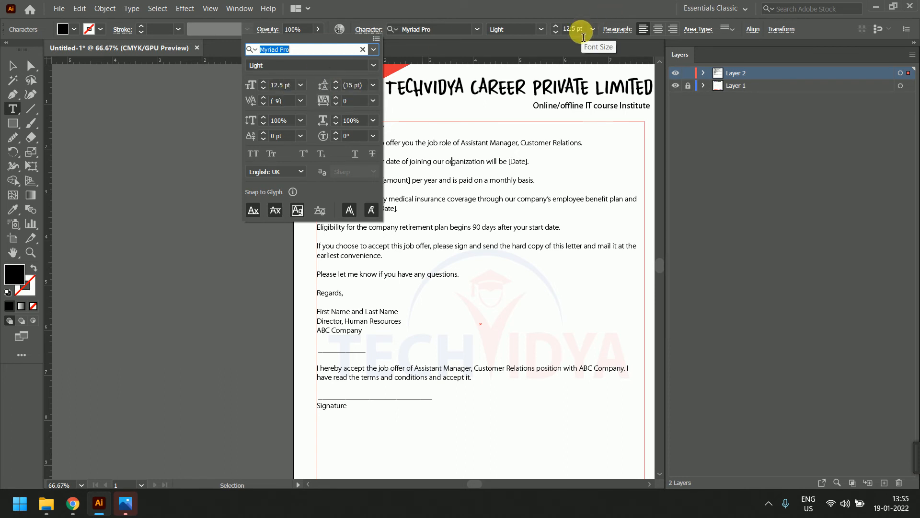
pyautogui.scroll(4, 584, 37)
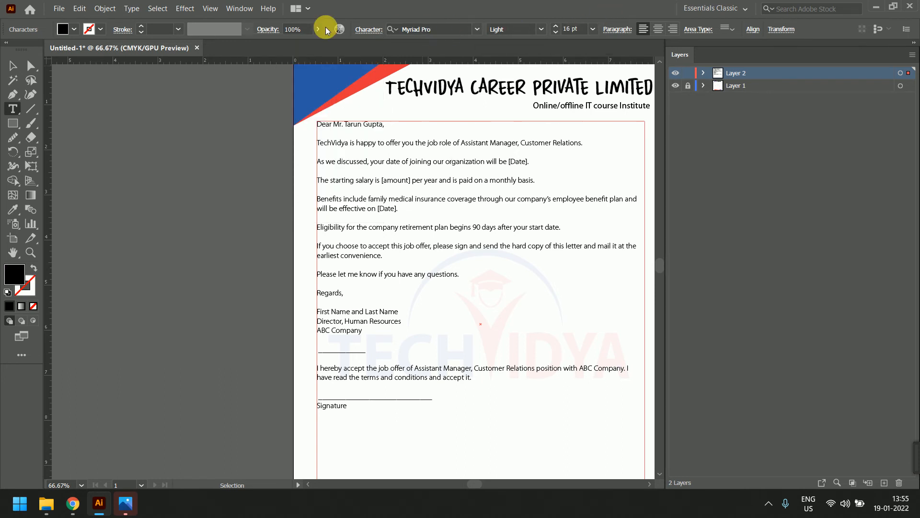
pyautogui.click(379, 32)
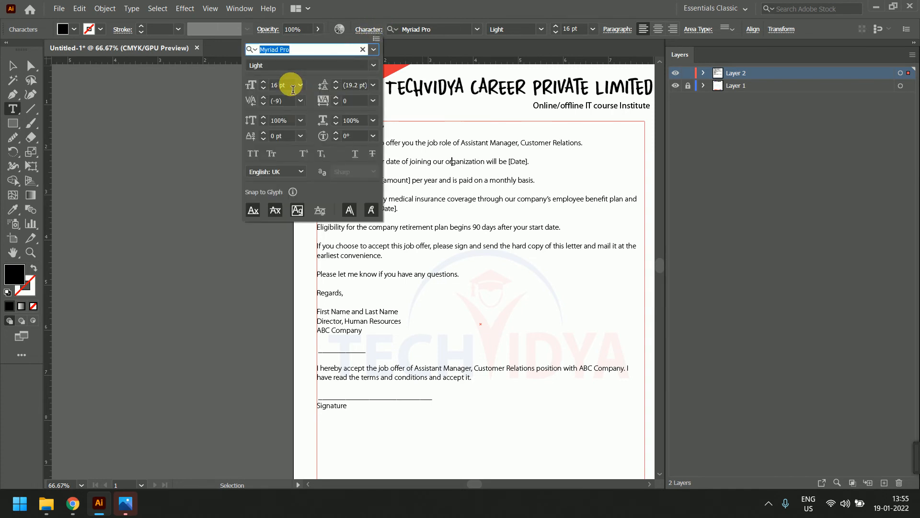
pyautogui.click(549, 179)
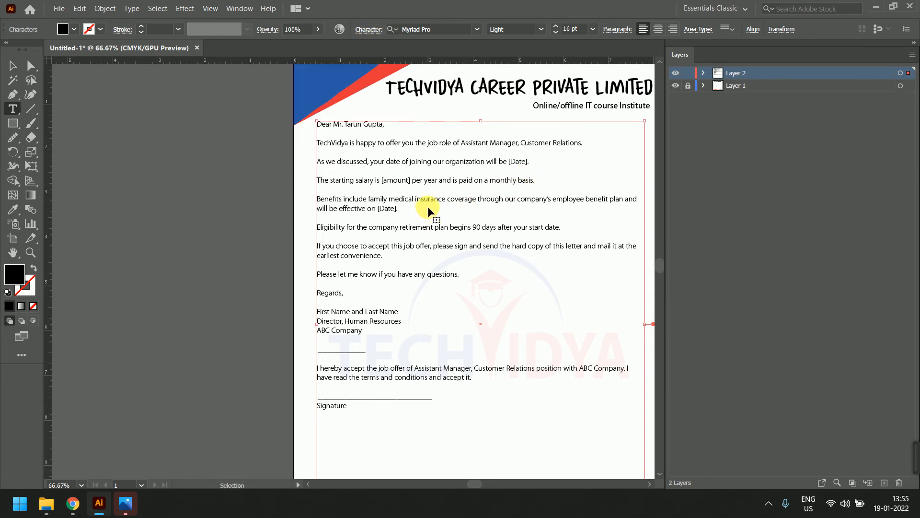
pyautogui.hotkey('ctrl', 'a')
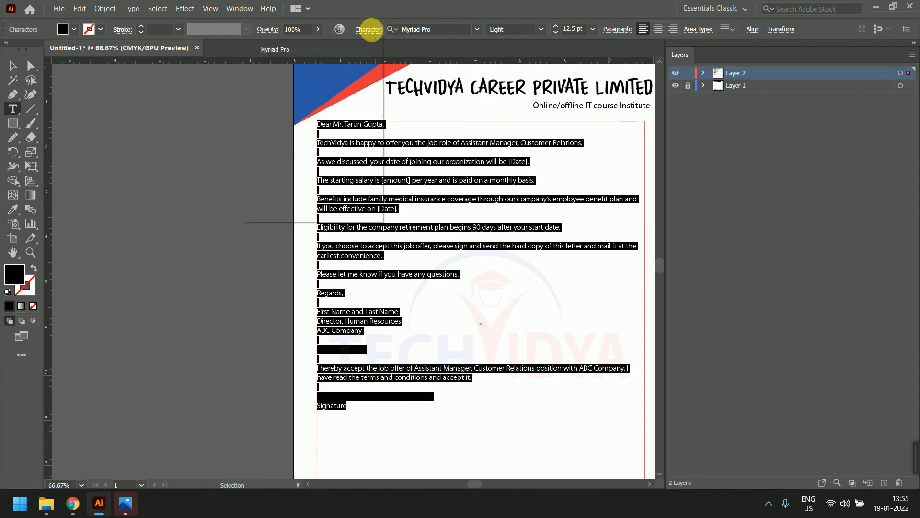
# Set the leading of the selected letter text to 17 pt
pyautogui.click(370, 30)
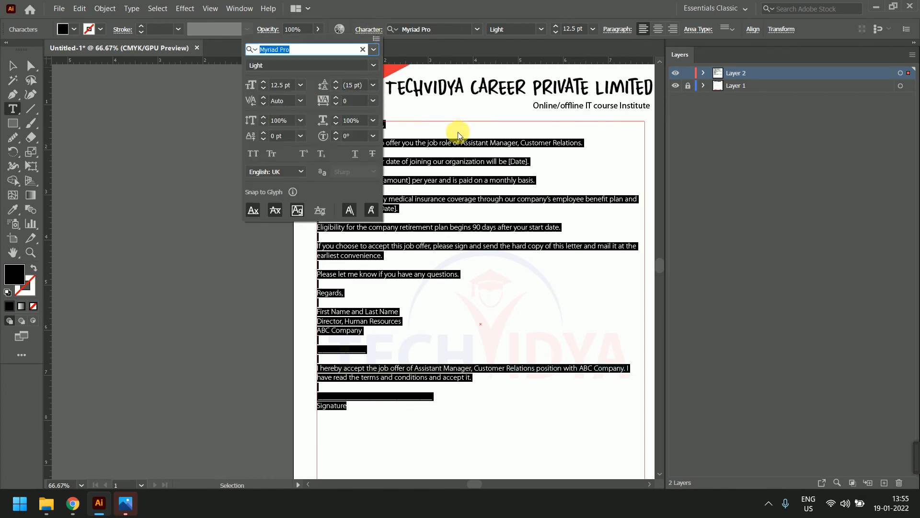
pyautogui.click(373, 85)
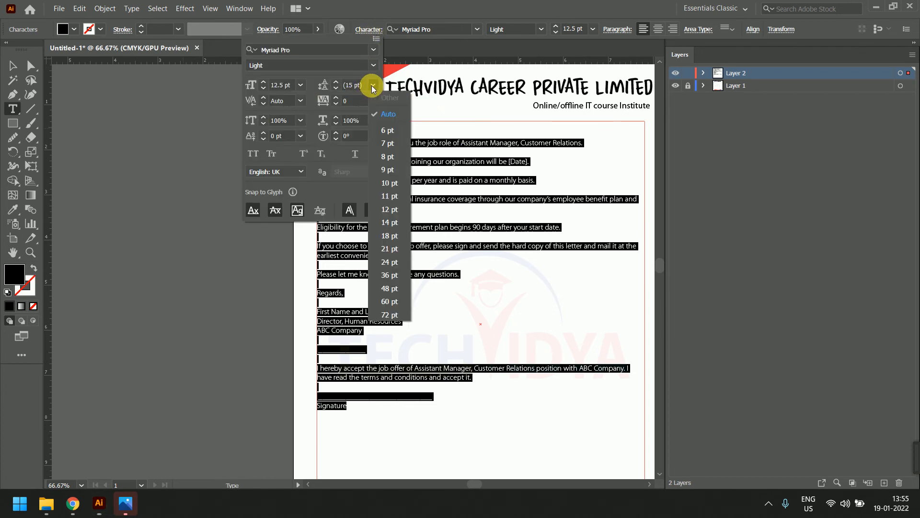
pyautogui.click(388, 131)
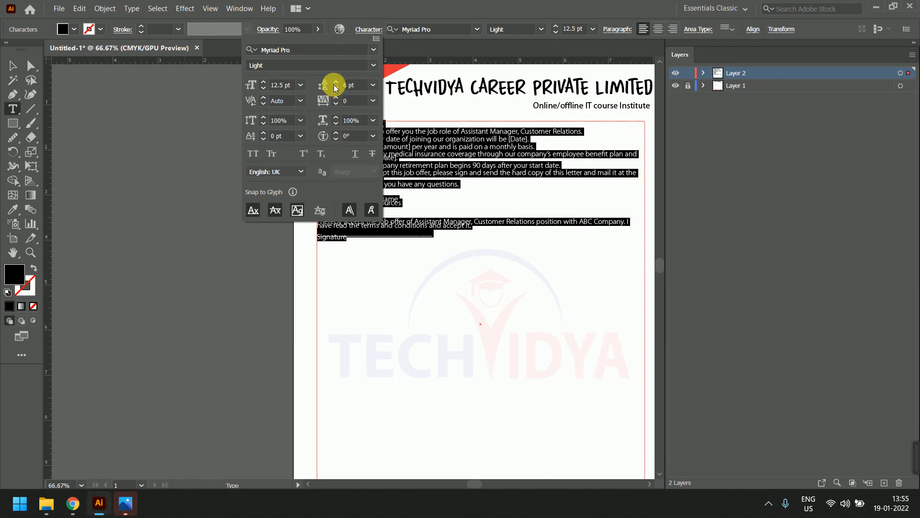
pyautogui.scroll(7, 346, 90)
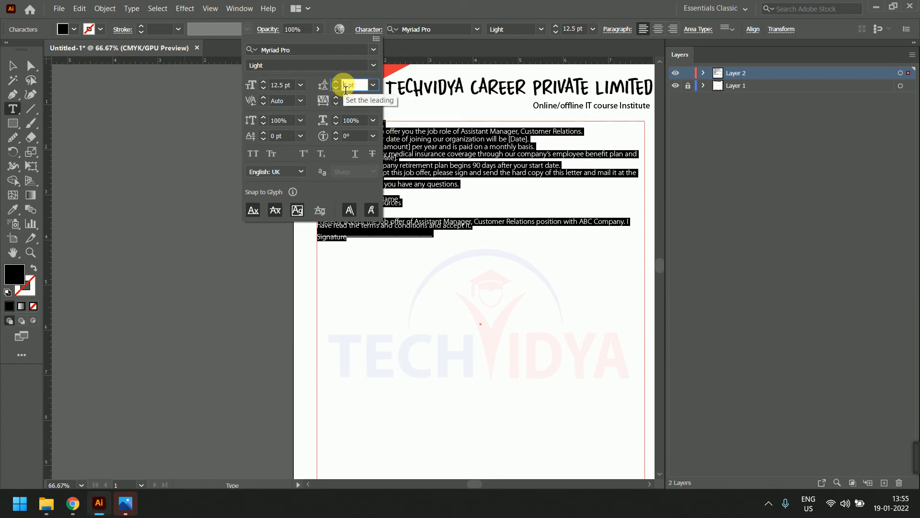
pyautogui.scroll(1, 347, 91)
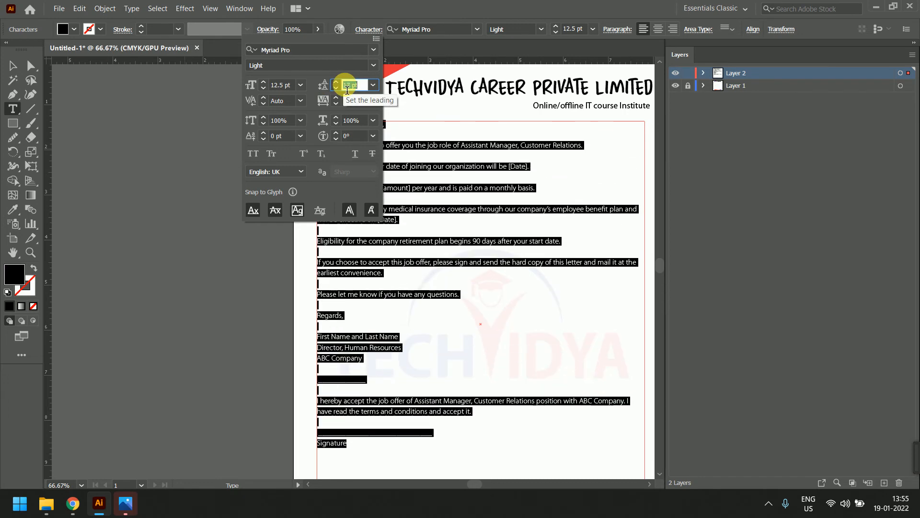
pyautogui.scroll(4, 346, 90)
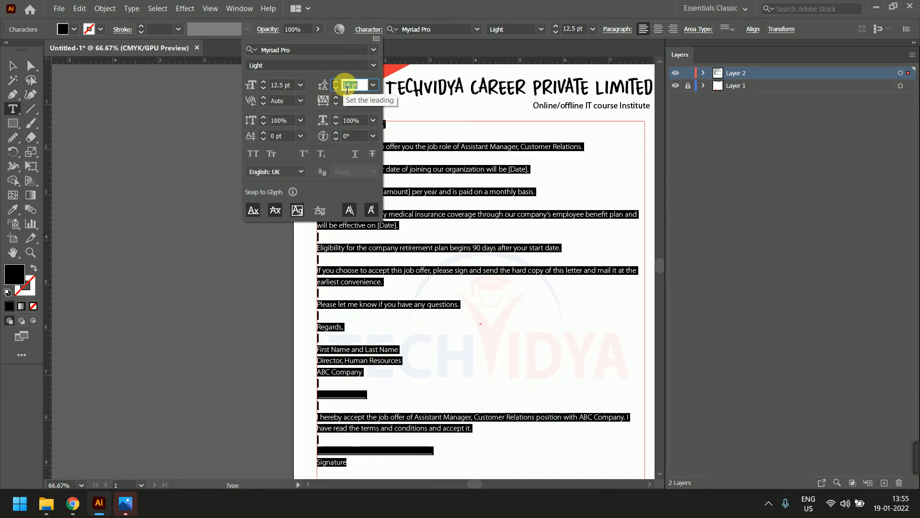
pyautogui.press('Down')
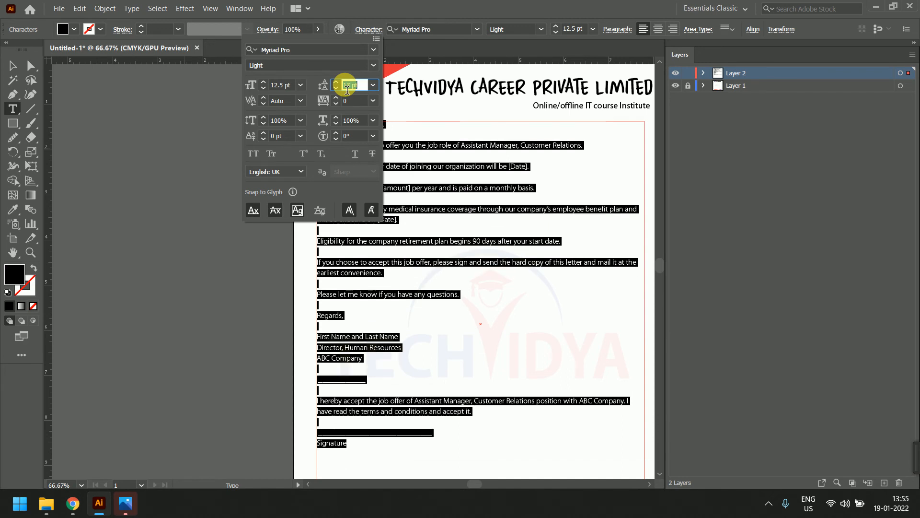
# Try setting kerning to Auto and then 0, dismissing each kerning warning
pyautogui.click(285, 102)
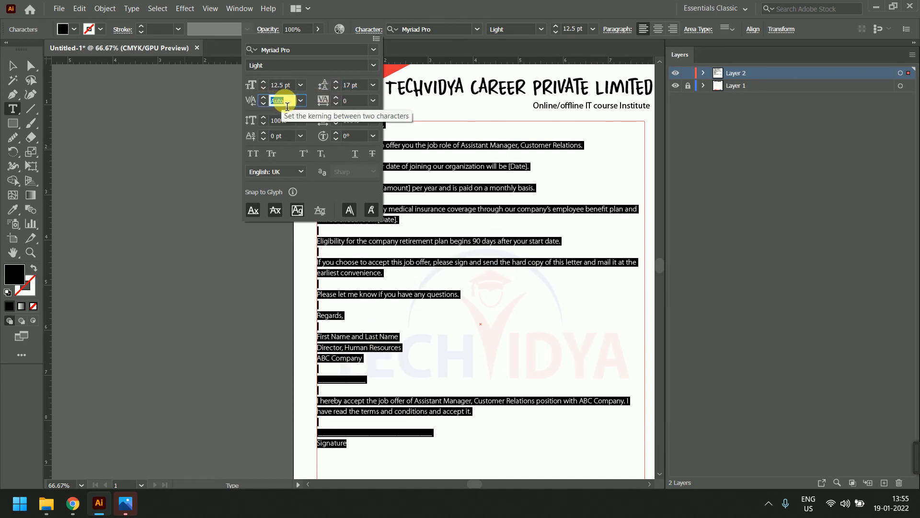
pyautogui.press('Return')
pyautogui.click(590, 269)
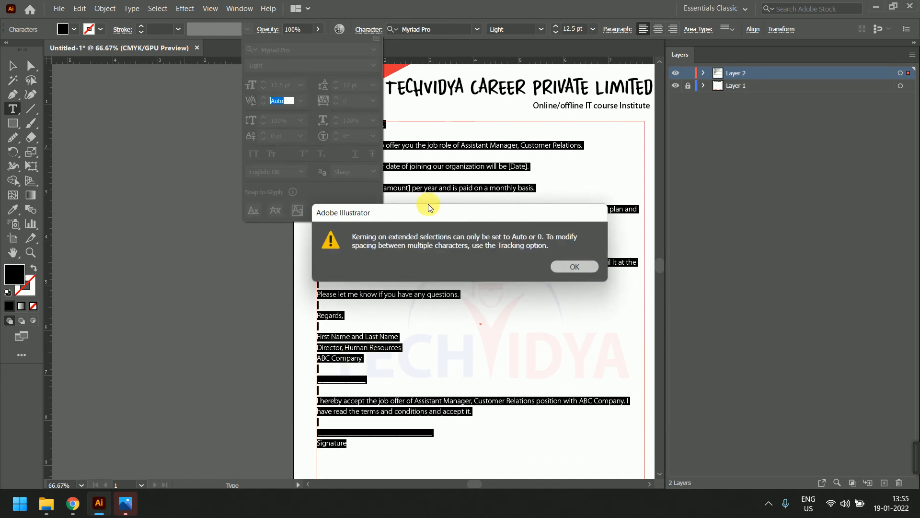
pyautogui.press('Return')
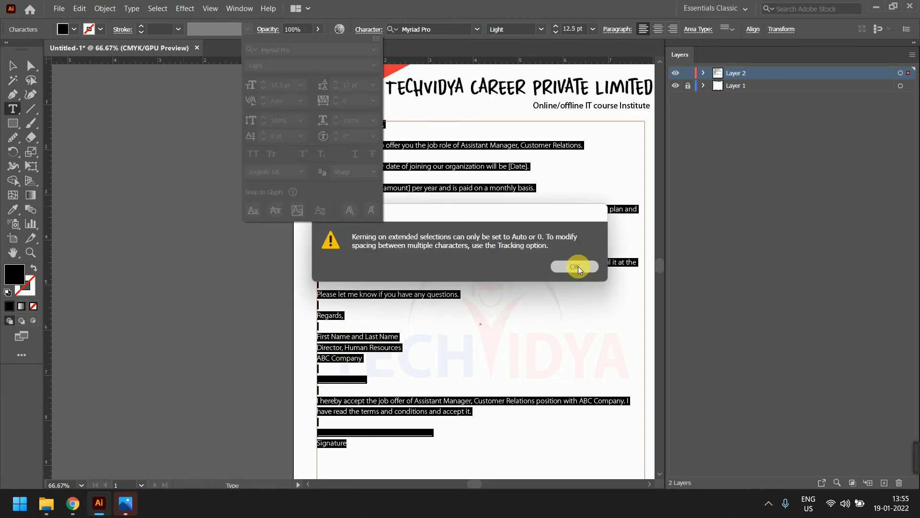
pyautogui.click(578, 266)
pyautogui.click(300, 101)
pyautogui.click(340, 234)
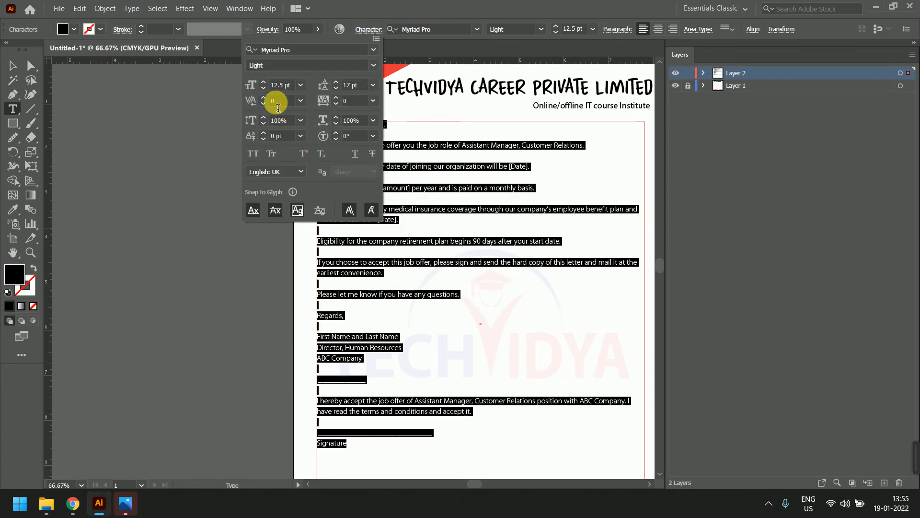
pyautogui.click(279, 106)
pyautogui.press('Return')
pyautogui.click(583, 265)
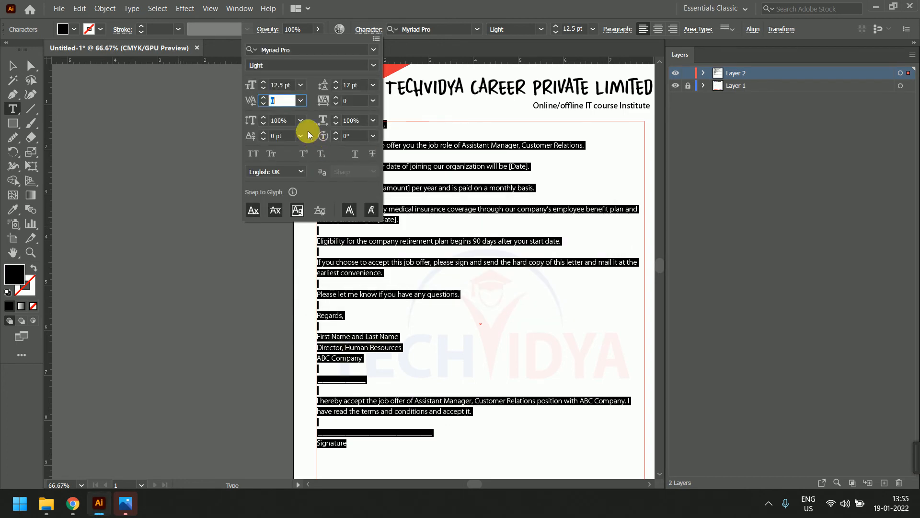
pyautogui.press('Return')
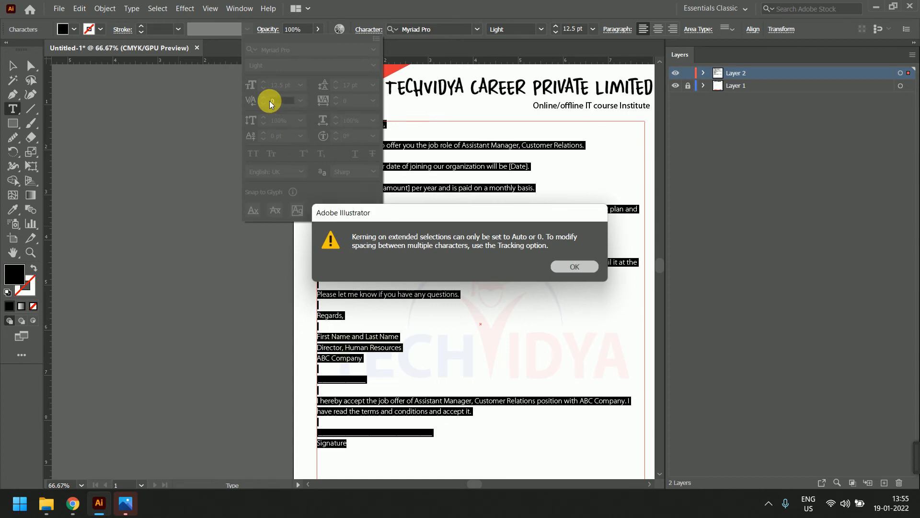
pyautogui.press('Return')
# Try applying kerning 10 to part of the job offer acceptance sentence, dismissing warnings
pyautogui.click(451, 176)
pyautogui.scroll(1, 465, 283)
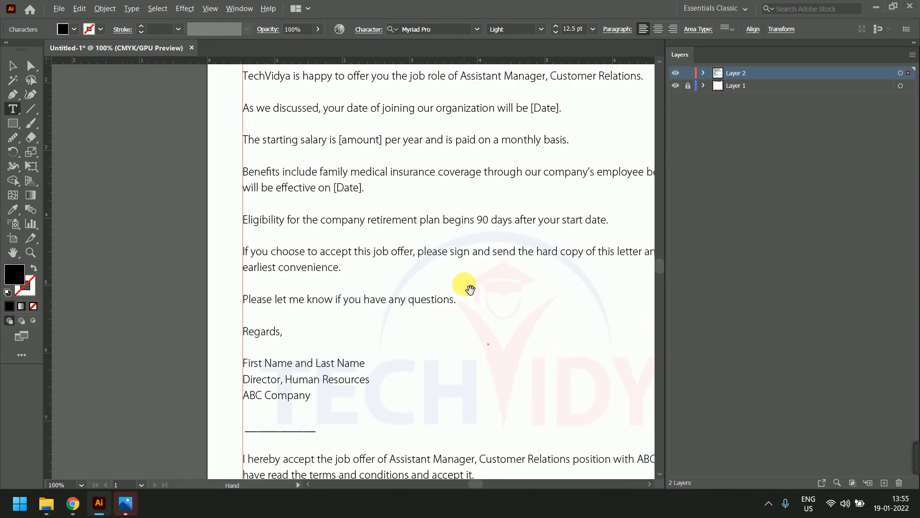
pyautogui.moveTo(469, 251)
pyautogui.mouseDown()
pyautogui.moveTo(294, 220)
pyautogui.moveTo(354, 243)
pyautogui.moveTo(349, 253)
pyautogui.moveTo(477, 252)
pyautogui.mouseUp()
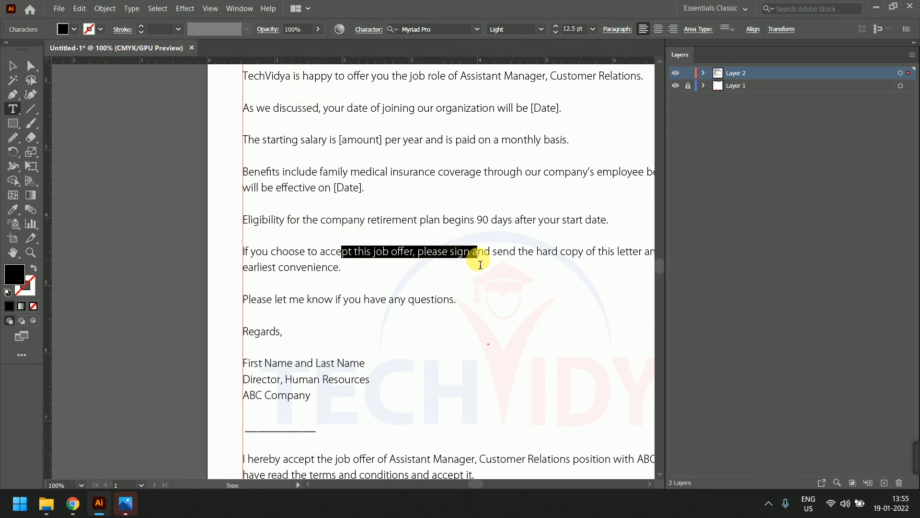
pyautogui.click(369, 29)
pyautogui.click(283, 103)
pyautogui.scroll(1, 283, 102)
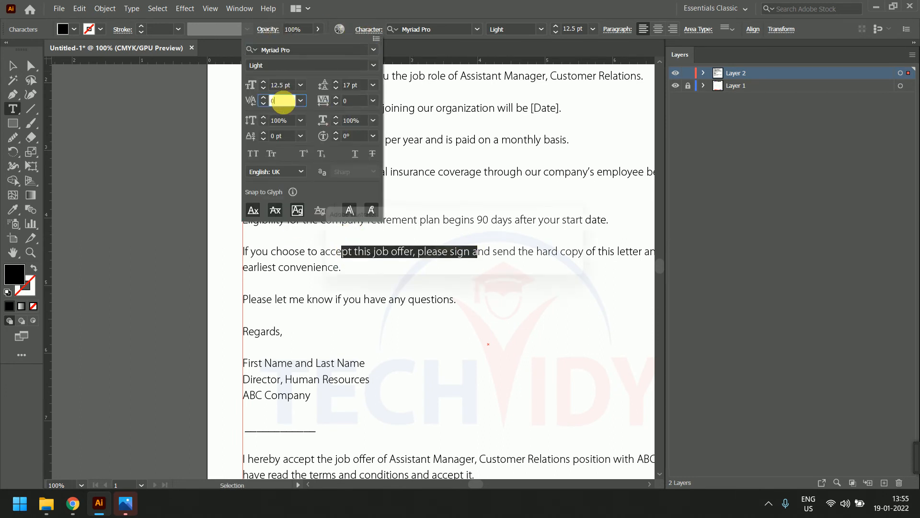
pyautogui.press('Return')
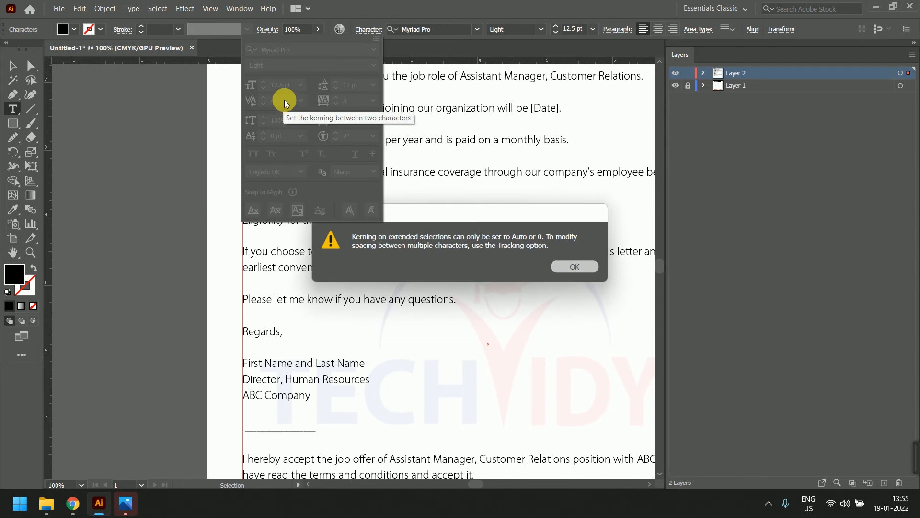
pyautogui.scroll(1, 284, 100)
pyautogui.press('Return')
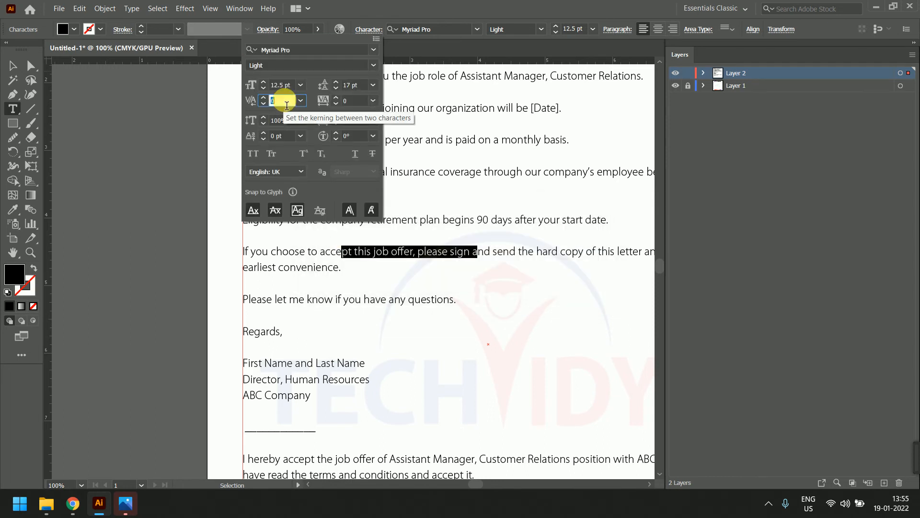
pyautogui.write('10')
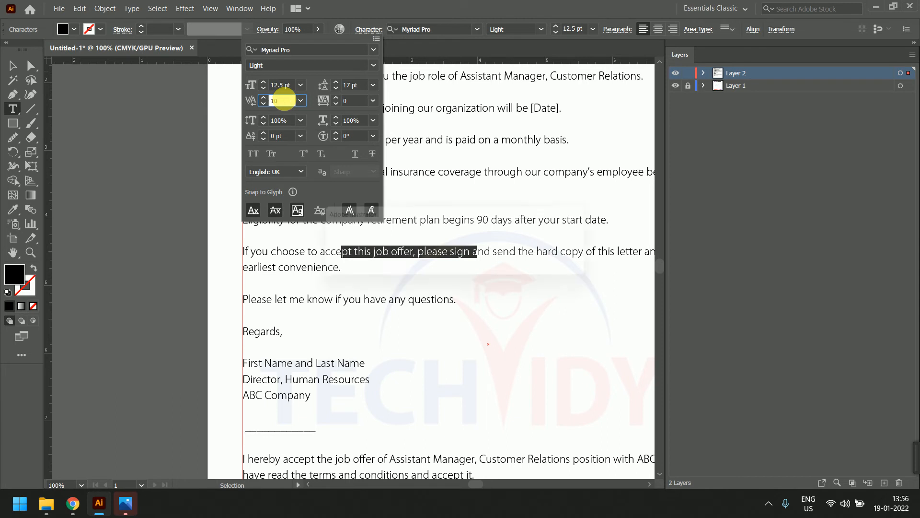
pyautogui.press('Return')
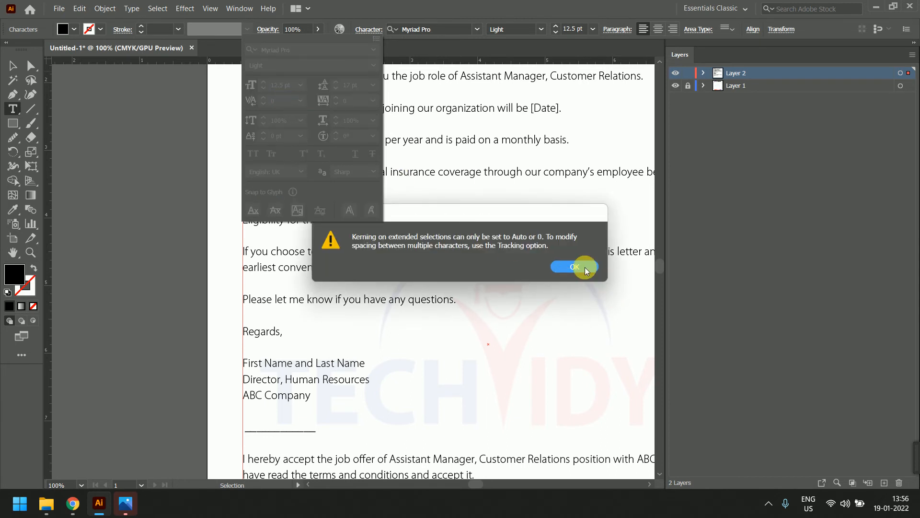
pyautogui.click(585, 266)
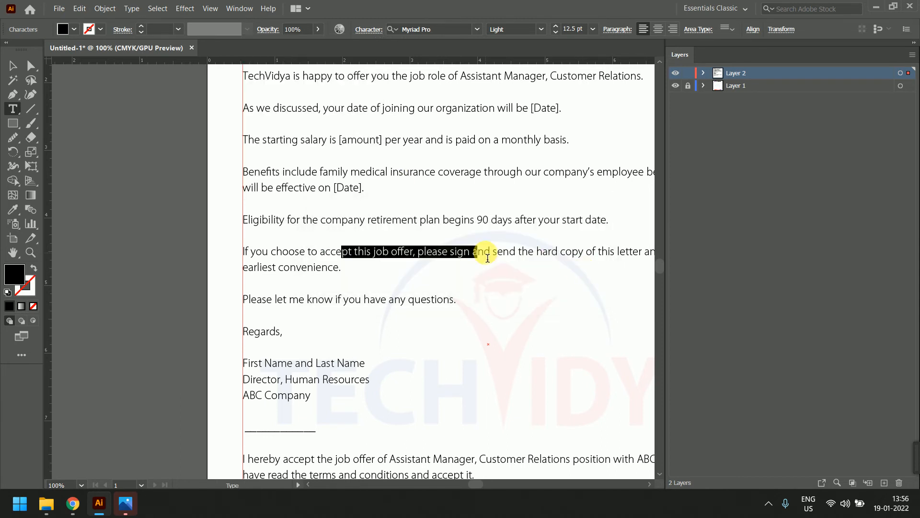
# Try kerning 10 inside the word 'and' and on its letters 'nd'
pyautogui.click(487, 255)
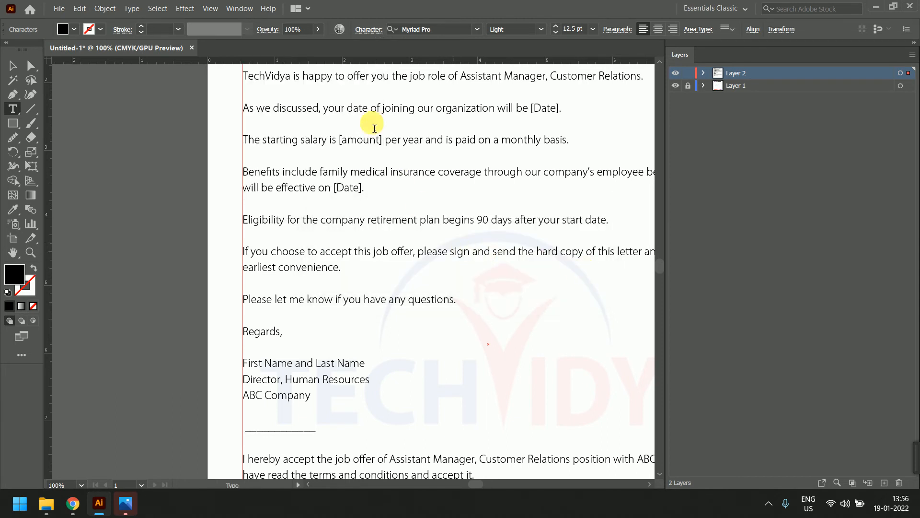
pyautogui.click(363, 32)
pyautogui.click(287, 101)
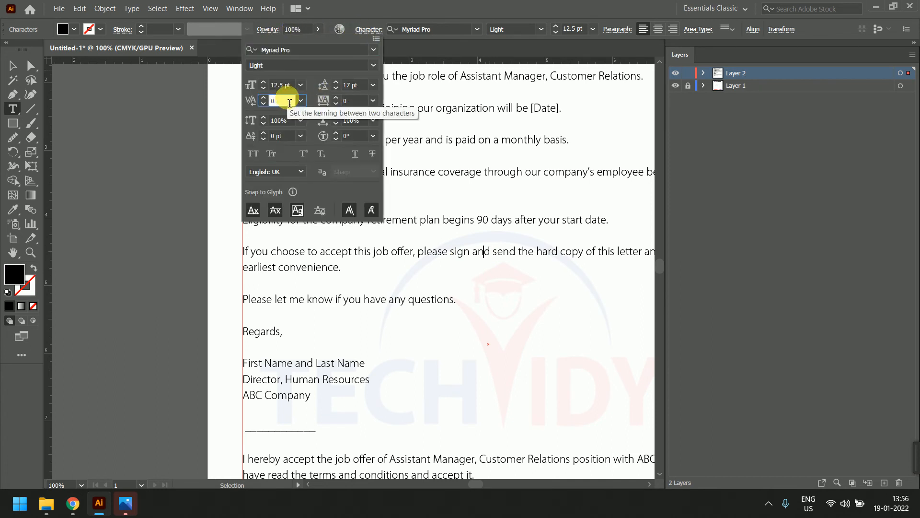
pyautogui.press('Return')
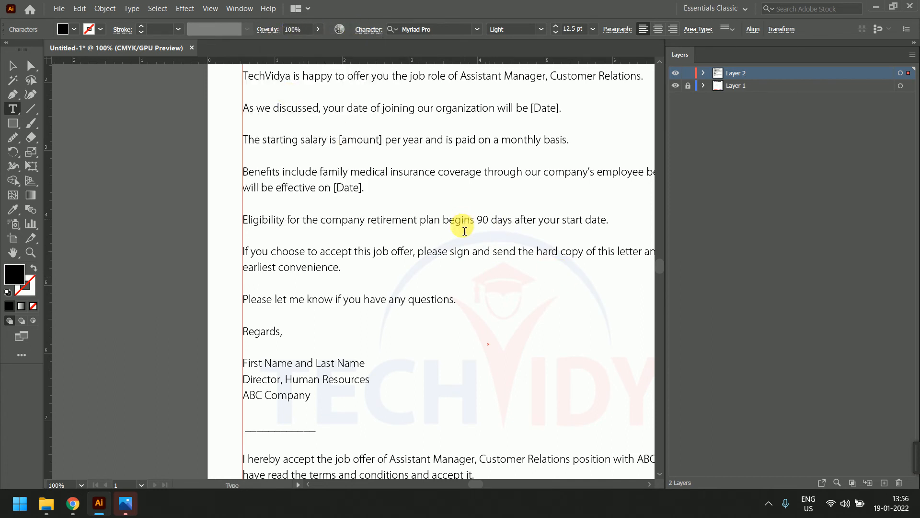
pyautogui.moveTo(478, 252); pyautogui.dragTo(492, 253)
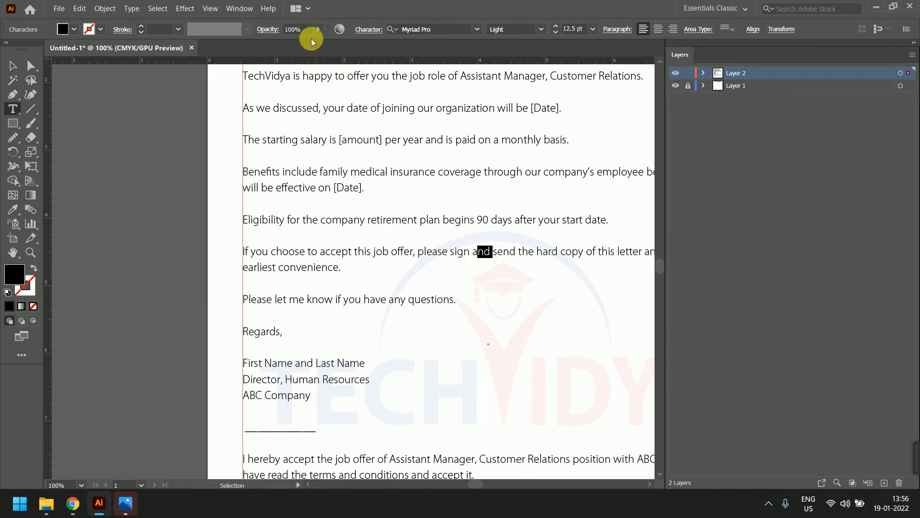
pyautogui.click(364, 30)
pyautogui.click(286, 100)
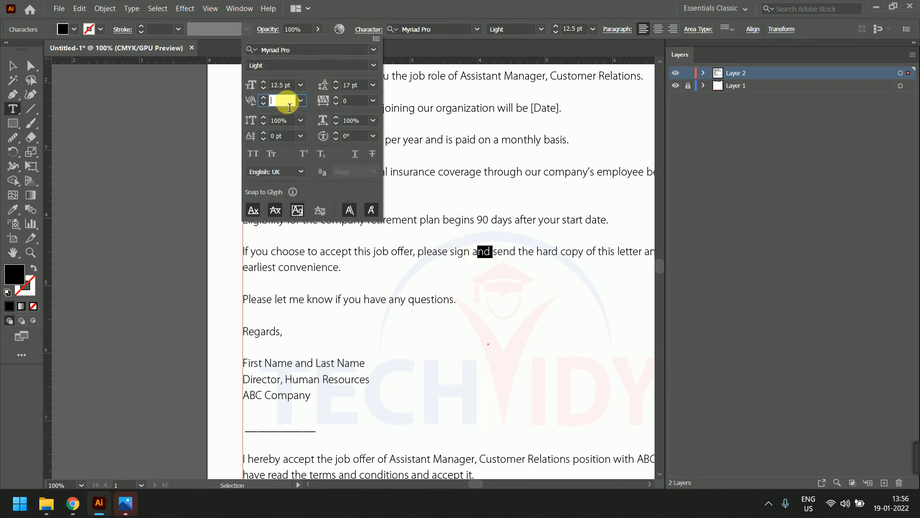
pyautogui.write('10')
pyautogui.press('Return')
pyautogui.click(595, 267)
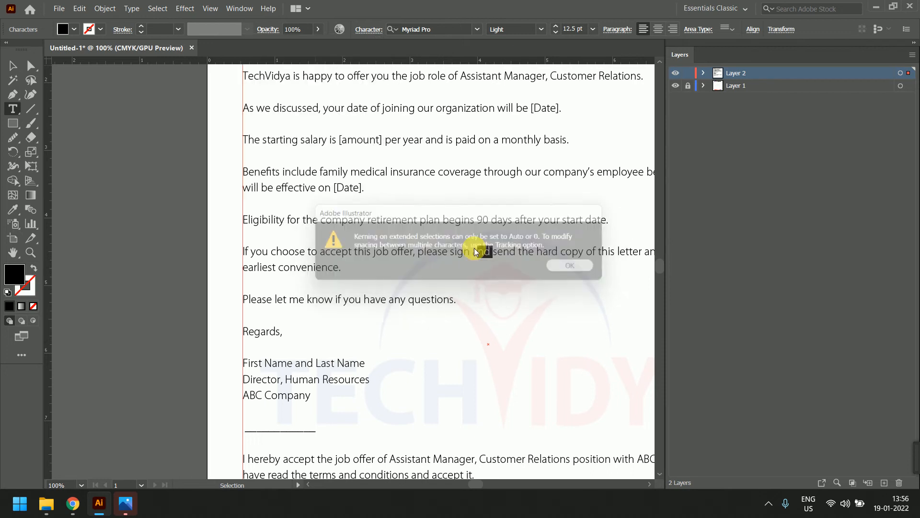
# Select all letter text and enter a tracking value of 9998 to widen spacing
pyautogui.click(363, 29)
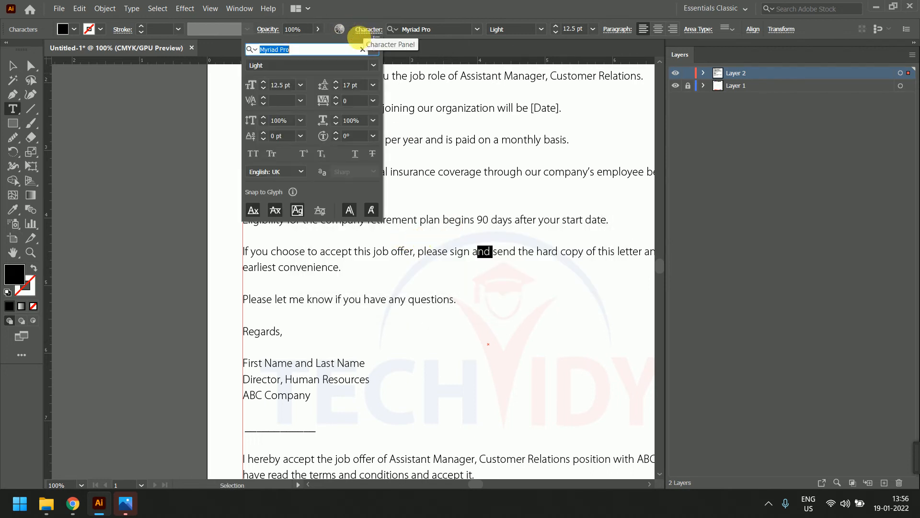
pyautogui.click(352, 101)
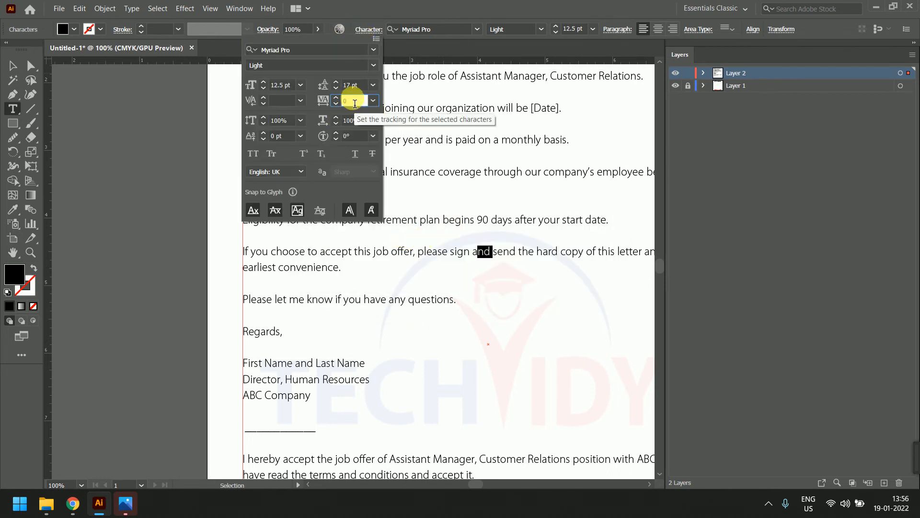
pyautogui.click(570, 255)
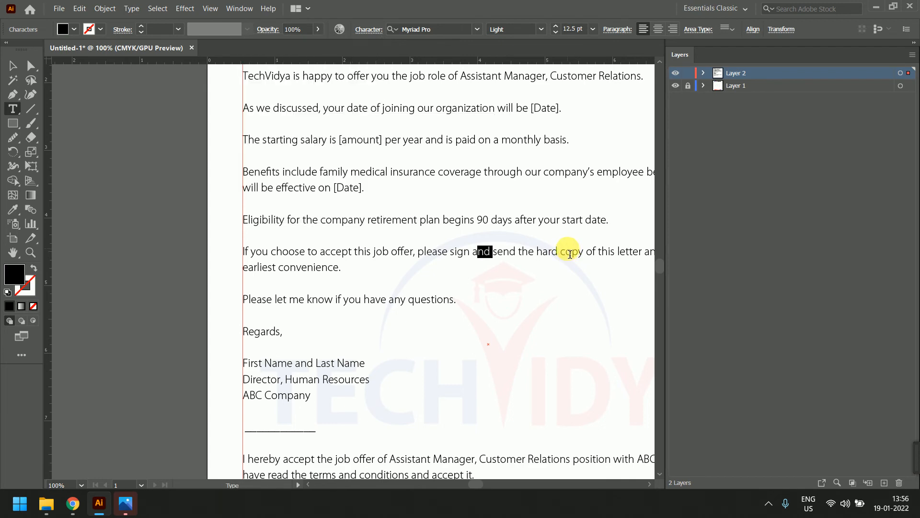
pyautogui.hotkey('ctrl', 'a')
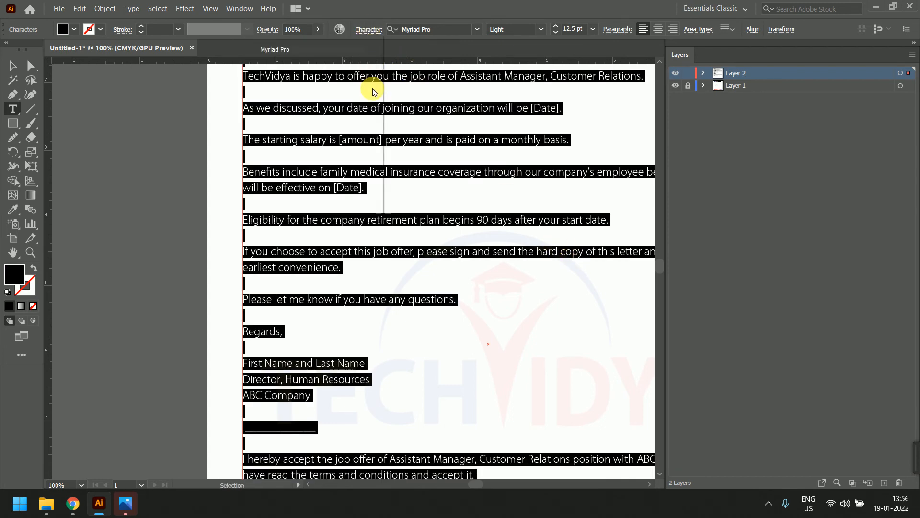
pyautogui.click(360, 101)
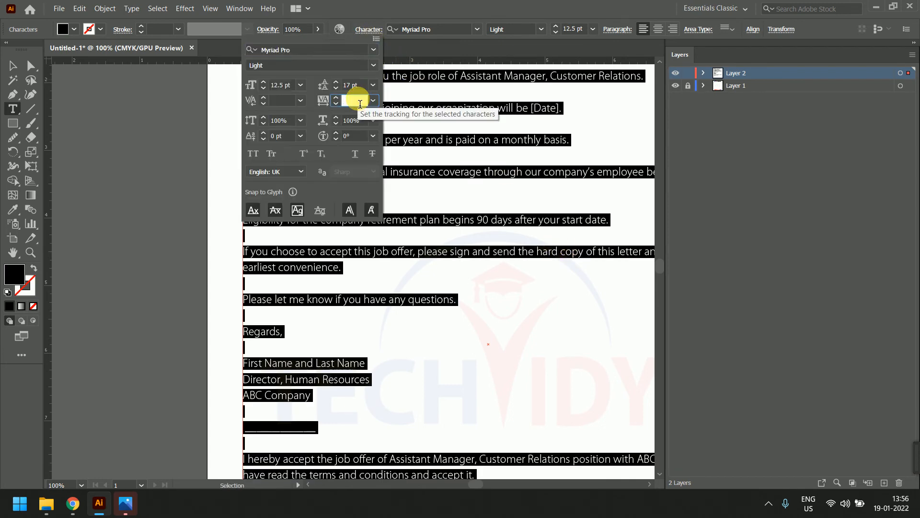
pyautogui.write('9998')
pyautogui.press('Return')
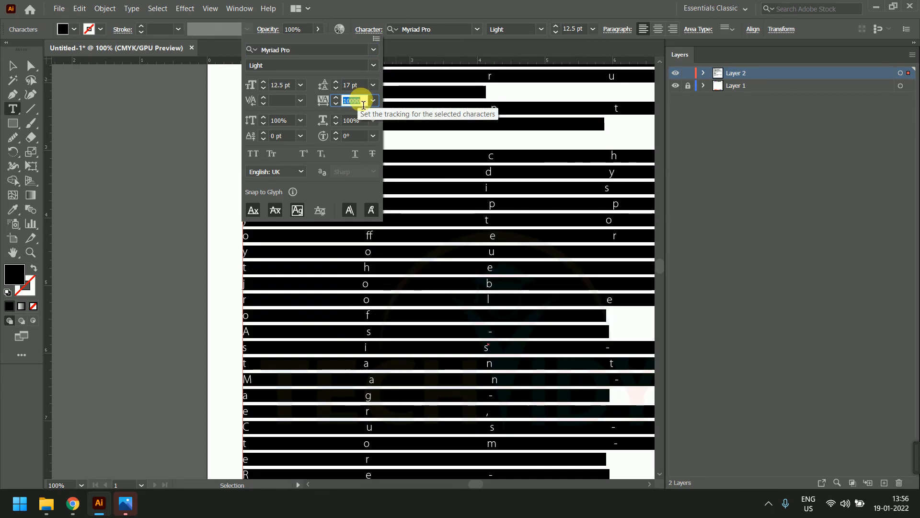
pyautogui.click(373, 101)
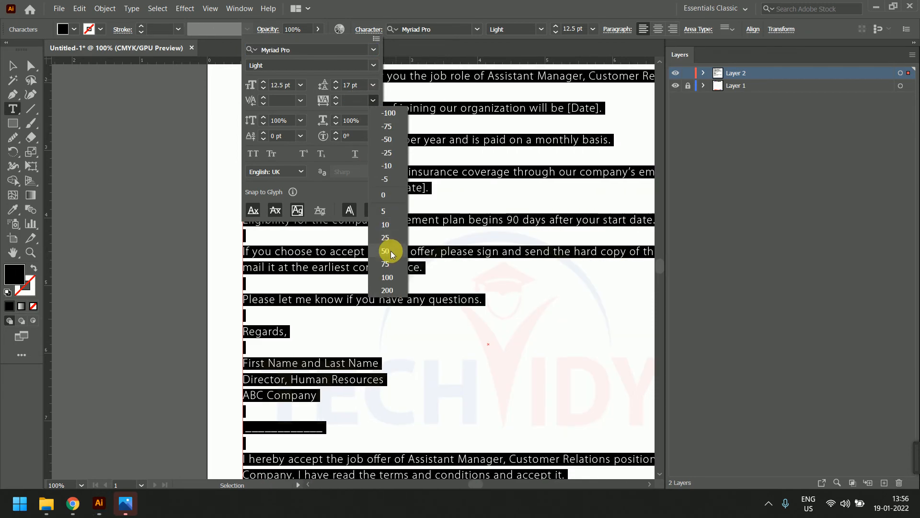
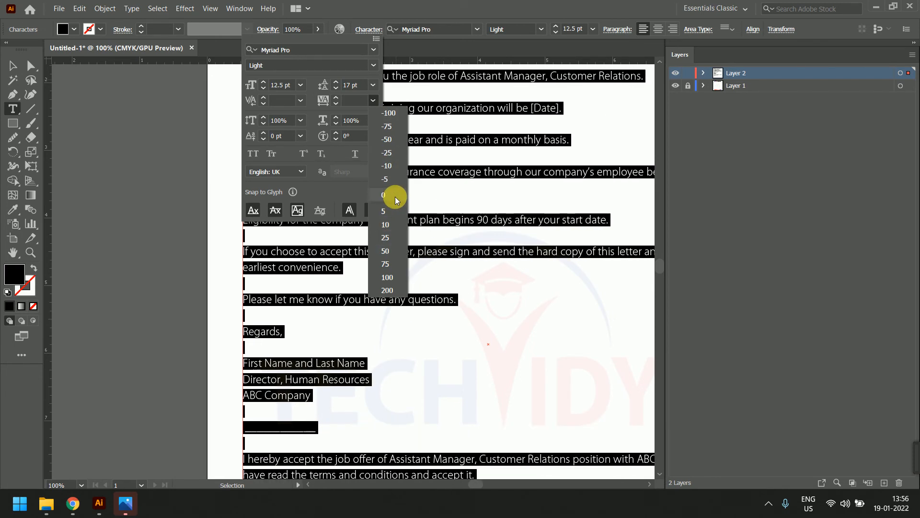
# Set the letter body's tracking to 0 and try different vertical scale values
pyautogui.click(394, 197)
pyautogui.click(283, 123)
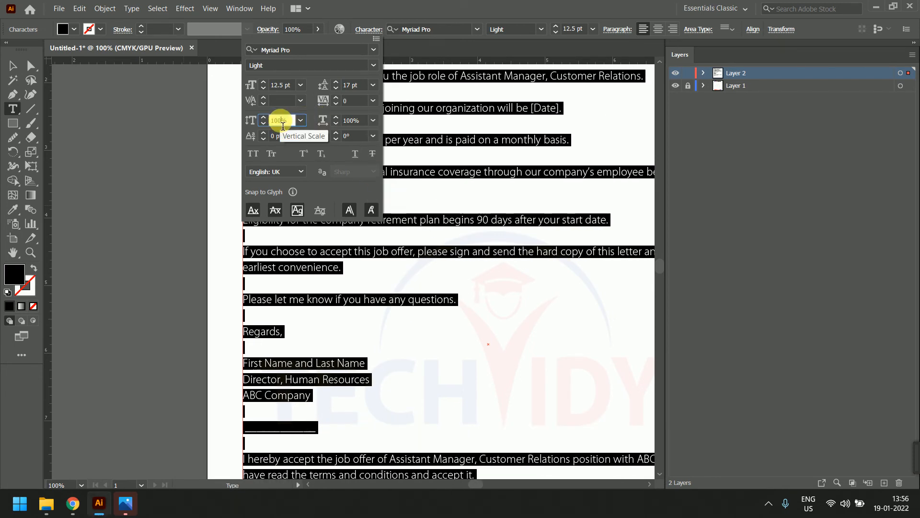
pyautogui.scroll(4, 283, 124)
pyautogui.scroll(13, 283, 125)
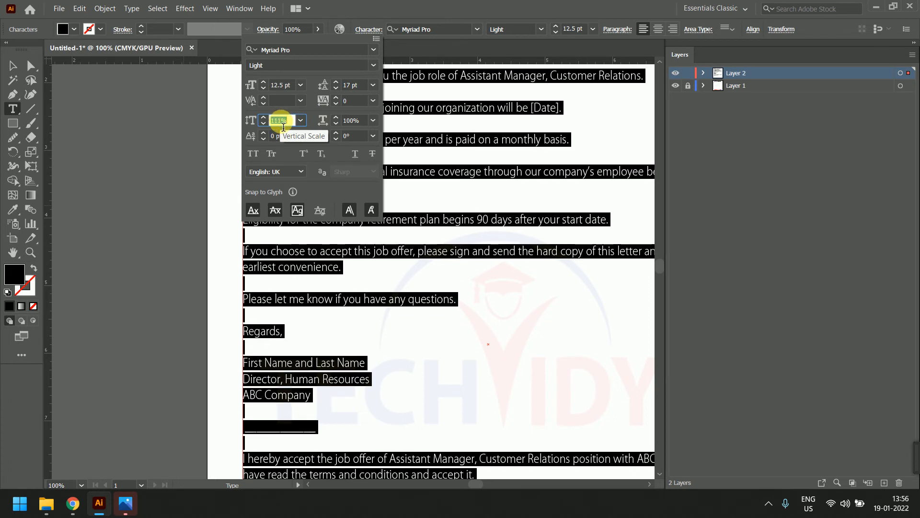
pyautogui.scroll(-16, 283, 125)
pyautogui.scroll(-15, 283, 125)
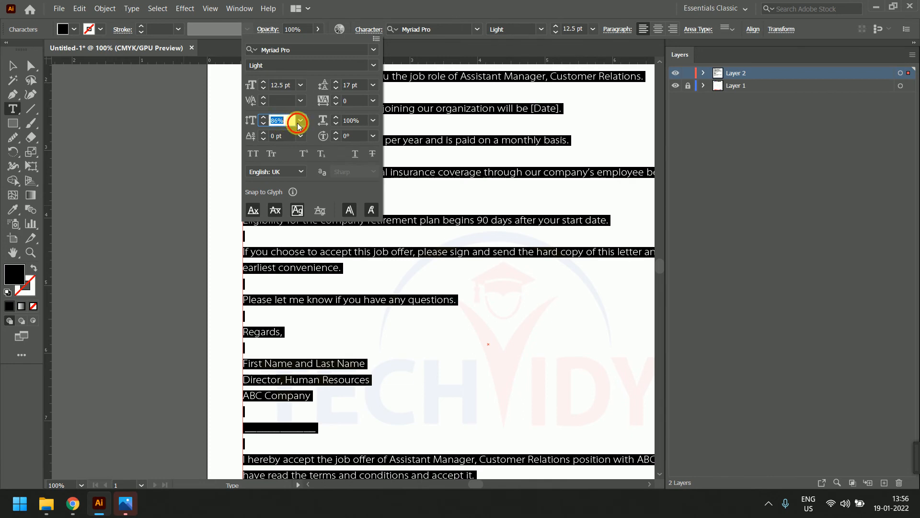
# Reset both vertical and horizontal scale to 100% and close the Character panel
pyautogui.click(301, 121)
pyautogui.click(318, 185)
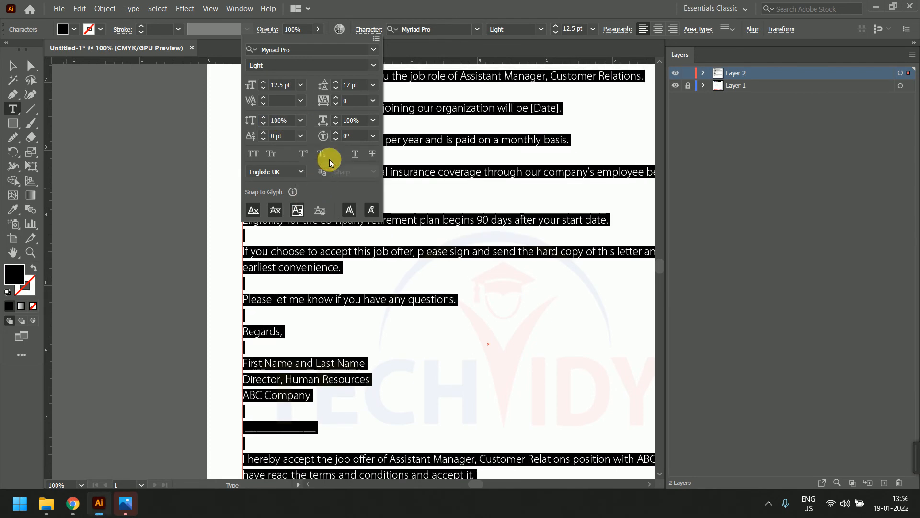
pyautogui.click(373, 120)
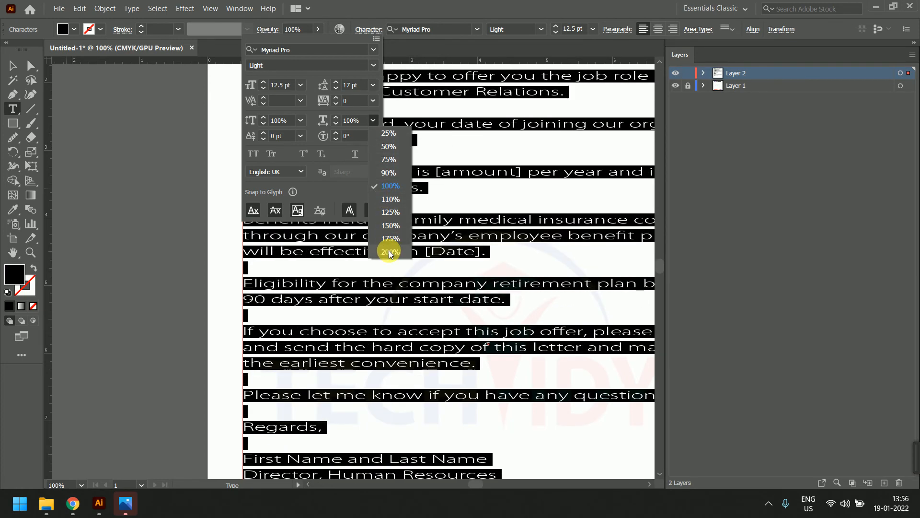
pyautogui.click(391, 186)
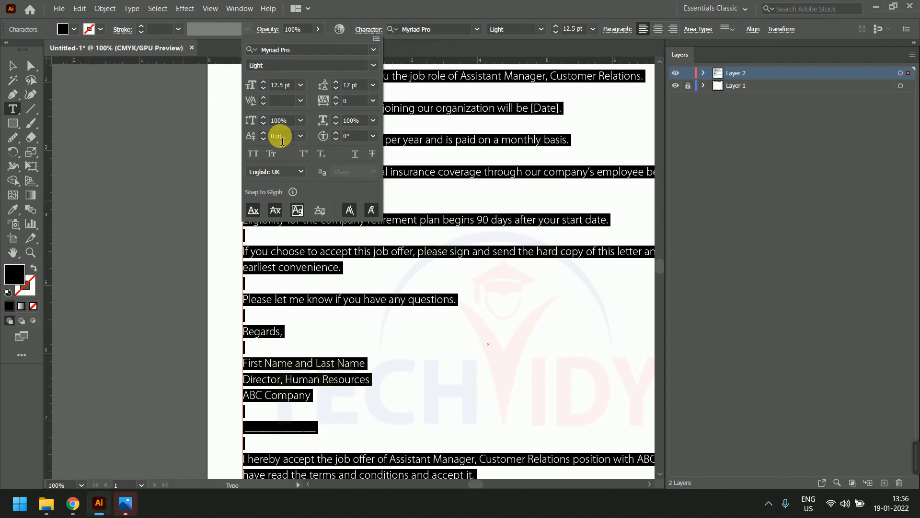
pyautogui.click(359, 334)
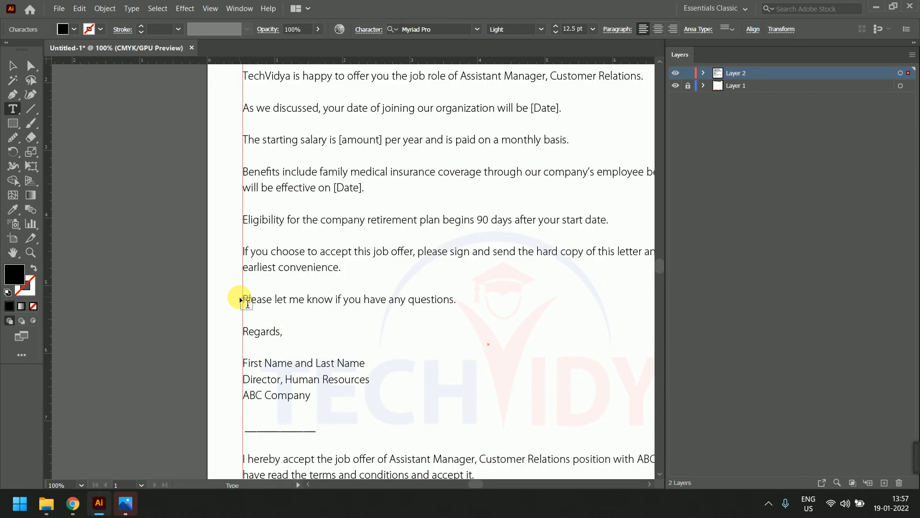
pyautogui.moveTo(249, 302); pyautogui.dragTo(457, 300)
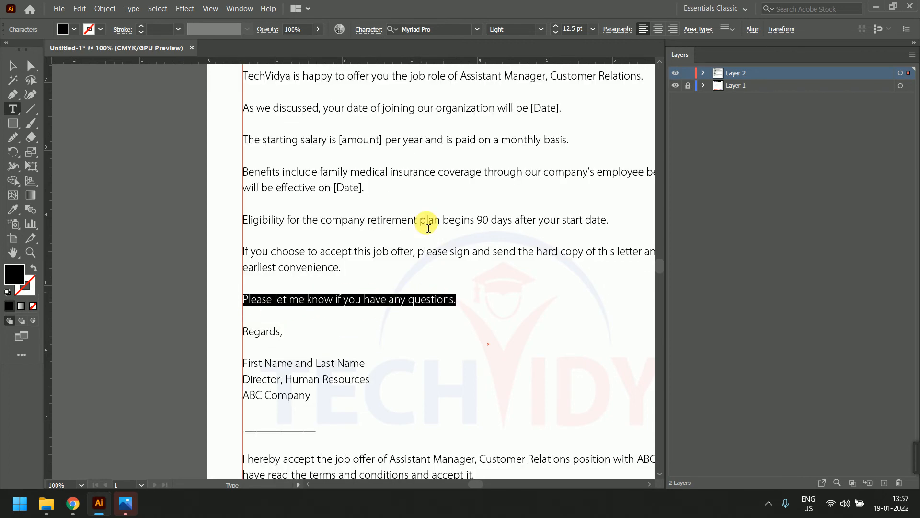
pyautogui.click(357, 30)
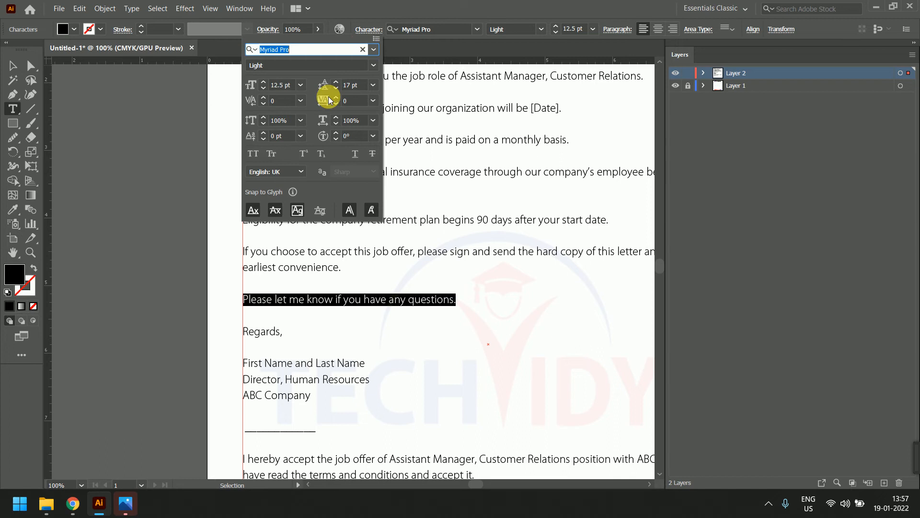
pyautogui.click(285, 137)
pyautogui.press('Up')
pyautogui.press('Up')
pyautogui.press('Up')
pyautogui.press('Up')
pyautogui.press('Up')
pyautogui.press('Up')
pyautogui.press('Up')
pyautogui.press('Up')
pyautogui.press('Up')
pyautogui.press('Up')
pyautogui.press('Up')
pyautogui.press('Up')
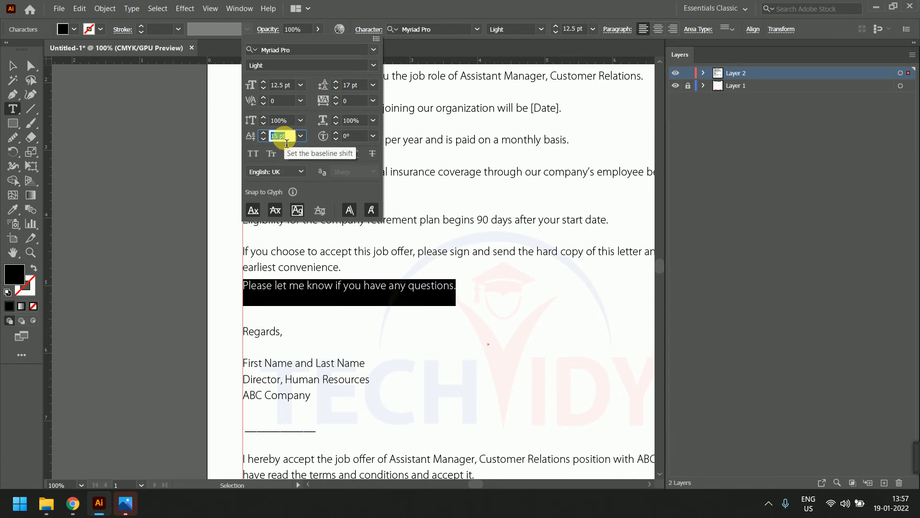
pyautogui.press('Down')
pyautogui.press('Down')
pyautogui.press('Down')
pyautogui.press('Down')
pyautogui.press('Down')
pyautogui.press('Down')
pyautogui.press('Down')
pyautogui.press('Down')
pyautogui.press('Down')
pyautogui.press('Down')
pyautogui.press('Down')
pyautogui.press('Down')
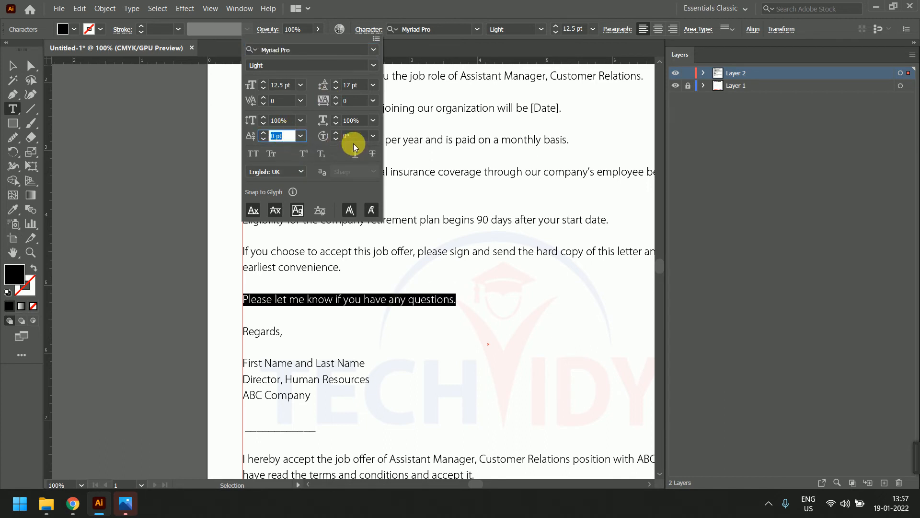
pyautogui.click(353, 137)
pyautogui.press('Up')
pyautogui.press('Up')
pyautogui.press('Up')
pyautogui.press('Up')
pyautogui.press('Up')
pyautogui.press('Up')
pyautogui.press('Up')
pyautogui.press('Up')
pyautogui.press('Up')
pyautogui.press('Up')
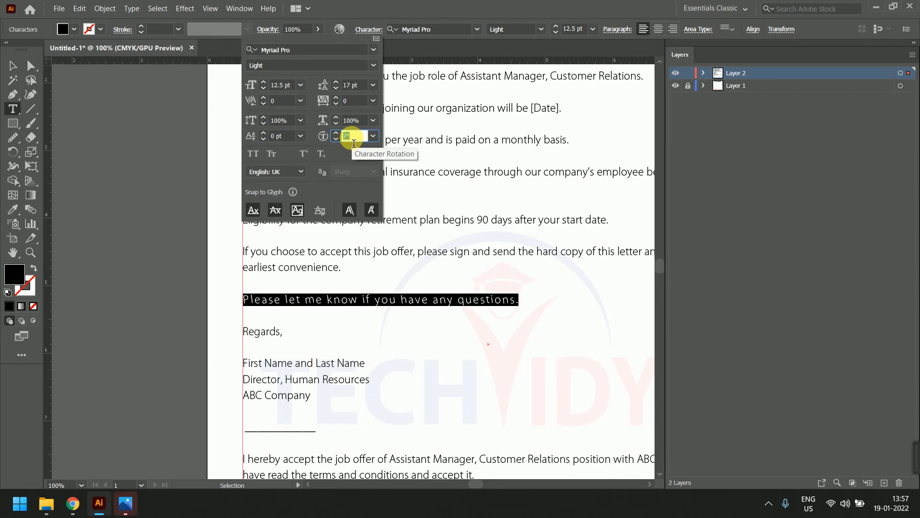
pyautogui.press('Up')
pyautogui.press('Up')
pyautogui.press('Up')
pyautogui.press('Up')
pyautogui.press('Up')
pyautogui.press('Up')
pyautogui.press('Up')
pyautogui.press('Up')
pyautogui.press('Up')
pyautogui.press('Up')
pyautogui.press('Up')
pyautogui.press('Up')
pyautogui.press('Up')
pyautogui.press('Up')
pyautogui.press('Up')
pyautogui.press('Up')
pyautogui.press('Up')
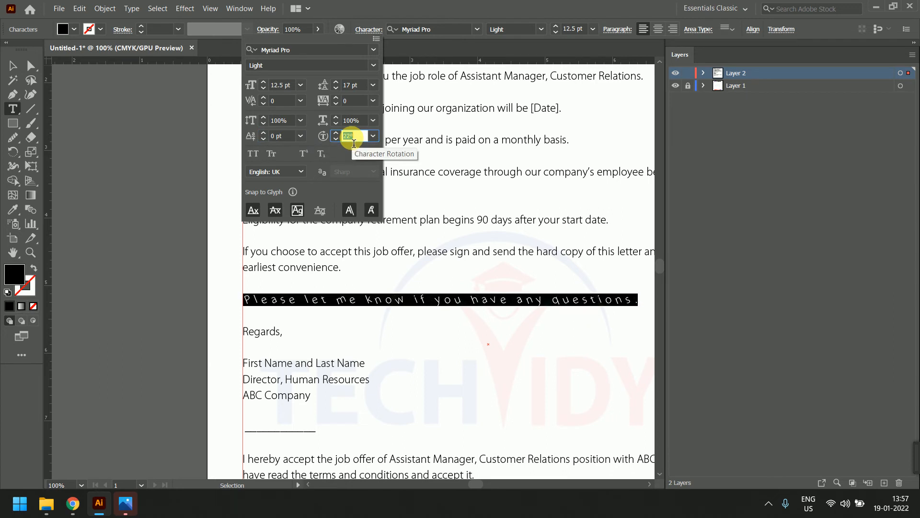
pyautogui.press('Down')
pyautogui.press('Down')
pyautogui.press('Down')
pyautogui.press('Down')
pyautogui.press('Down')
pyautogui.press('Down')
pyautogui.press('Down')
pyautogui.press('Down')
pyautogui.press('Down')
pyautogui.press('Down')
pyautogui.press('Down')
pyautogui.press('Down')
pyautogui.press('Down')
pyautogui.press('Down')
pyautogui.press('Down')
pyautogui.press('Down')
pyautogui.press('Down')
pyautogui.press('Down')
pyautogui.press('Down')
pyautogui.press('Down')
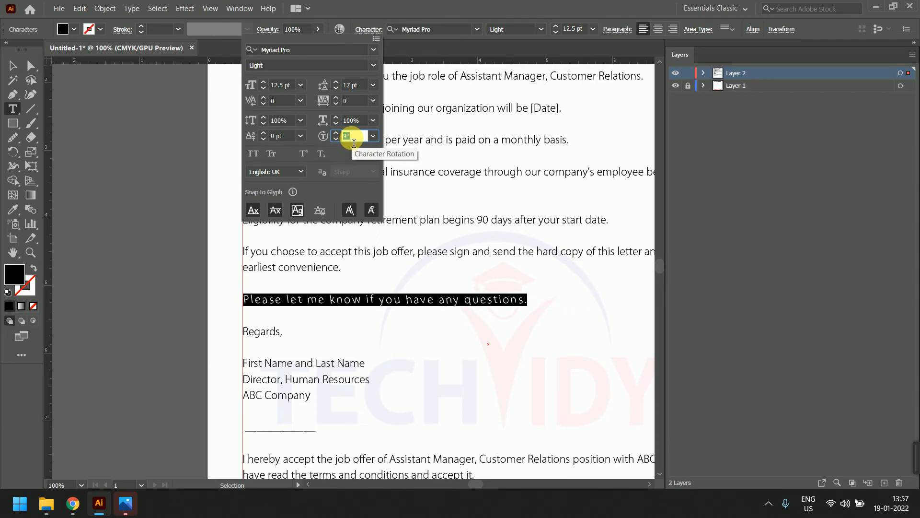
pyautogui.click(373, 135)
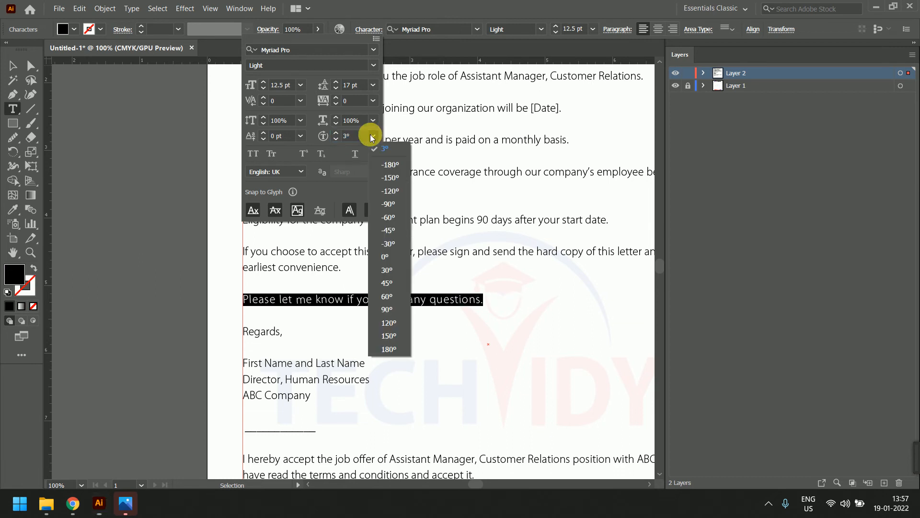
pyautogui.click(388, 276)
pyautogui.click(344, 265)
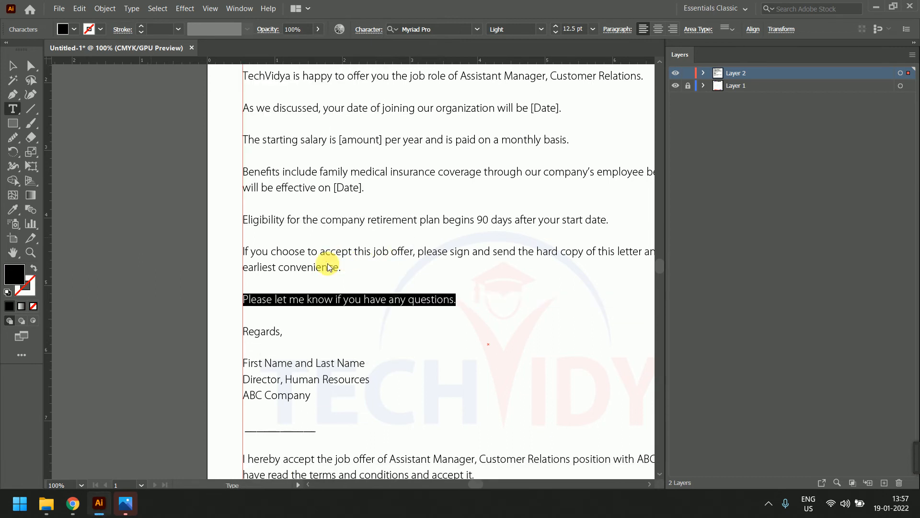
# Select 'choose' through 'questions.' and toggle All Caps and Small Caps on and off
pyautogui.moveTo(307, 267); pyautogui.dragTo(344, 286)
pyautogui.moveTo(268, 251); pyautogui.dragTo(436, 302)
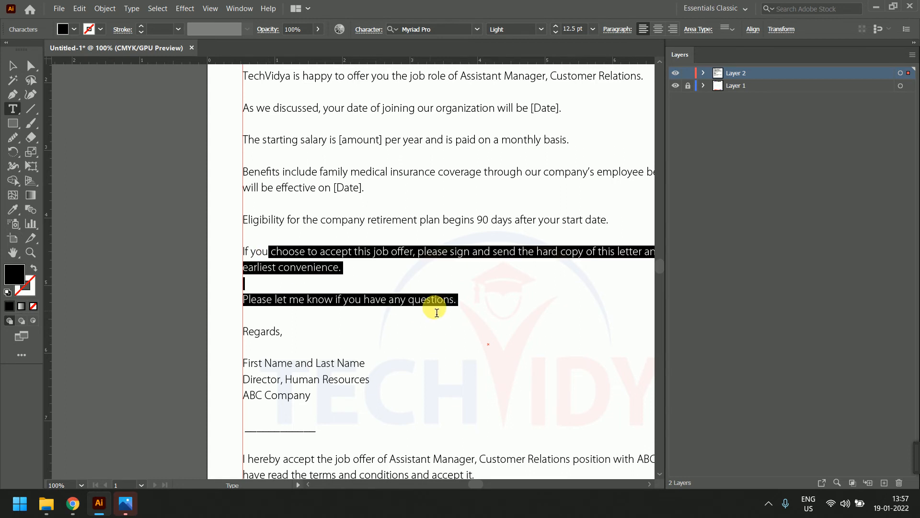
pyautogui.click(358, 30)
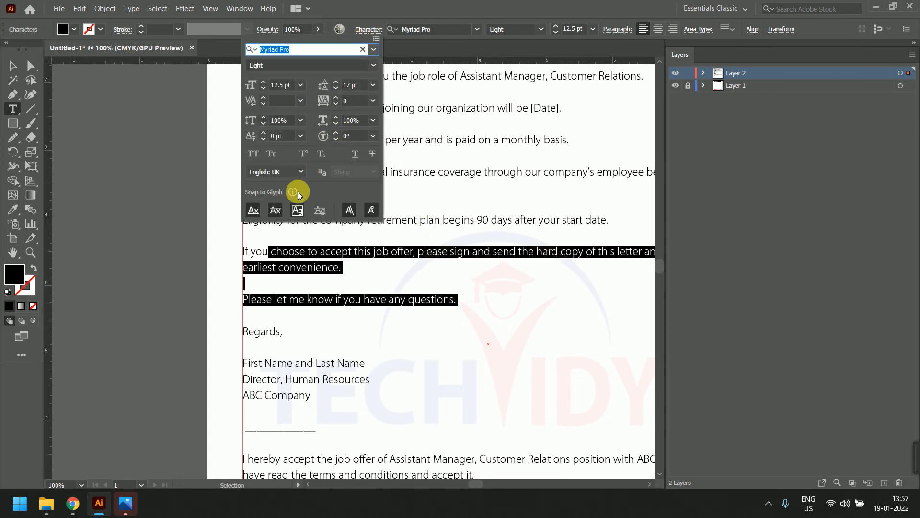
pyautogui.click(254, 154)
pyautogui.click(254, 154)
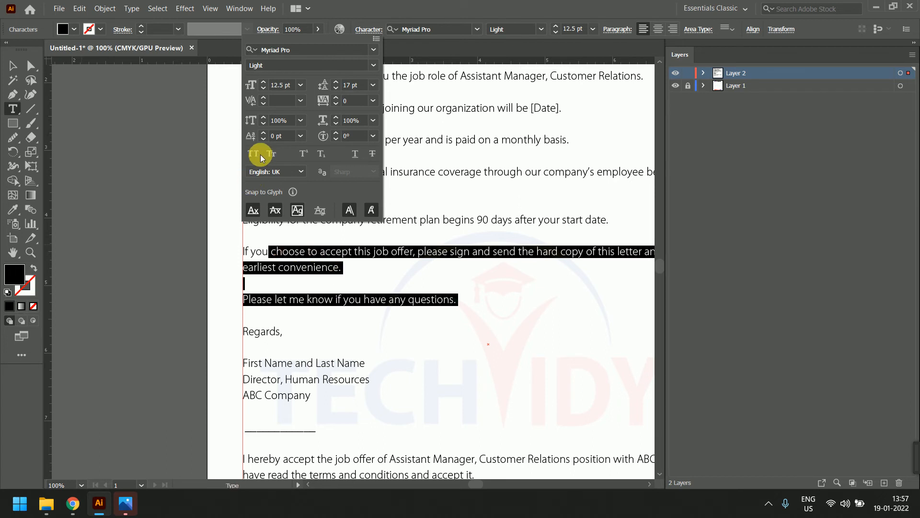
pyautogui.click(257, 153)
pyautogui.click(269, 155)
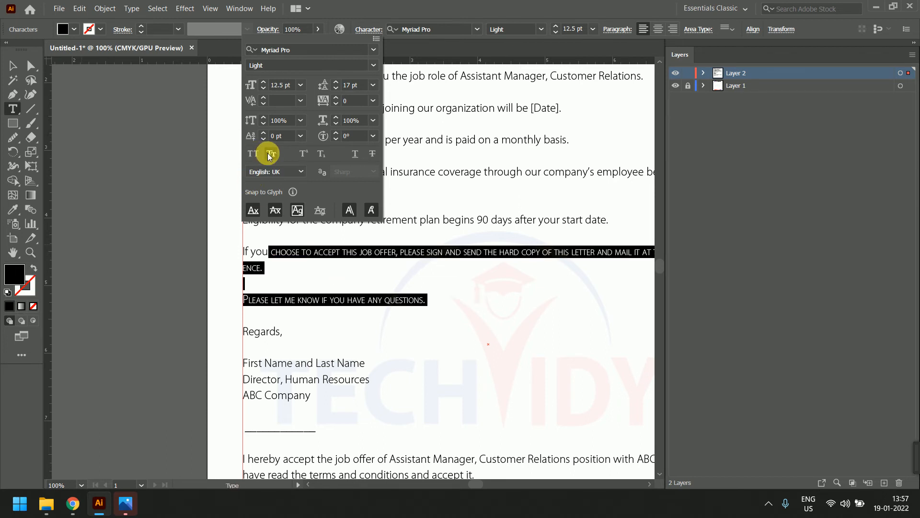
pyautogui.click(257, 154)
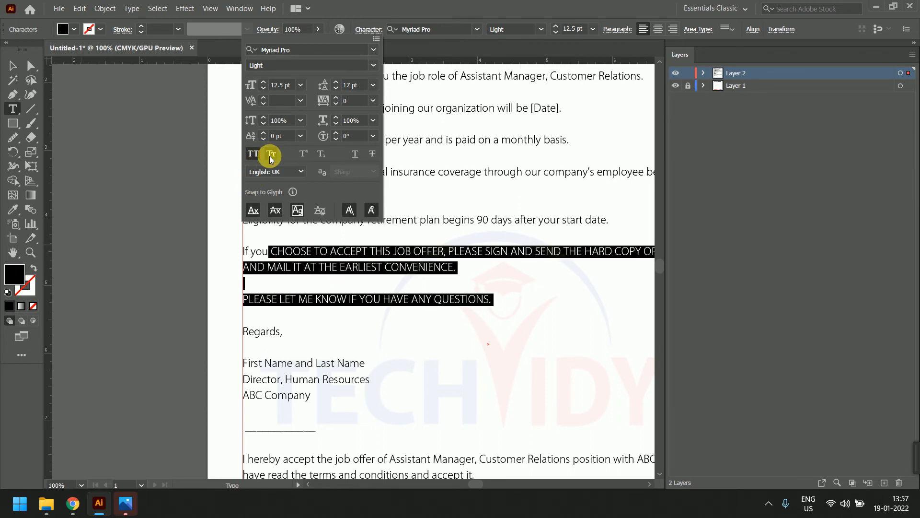
pyautogui.click(270, 154)
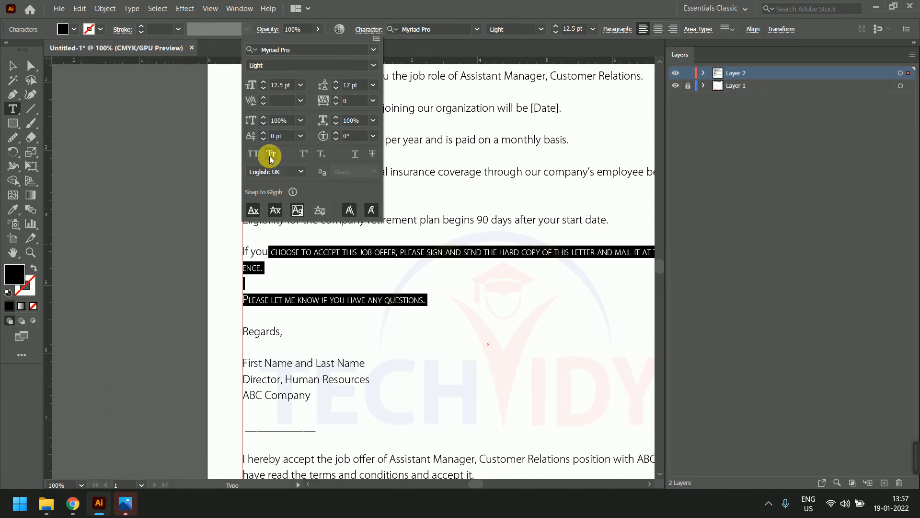
pyautogui.click(270, 154)
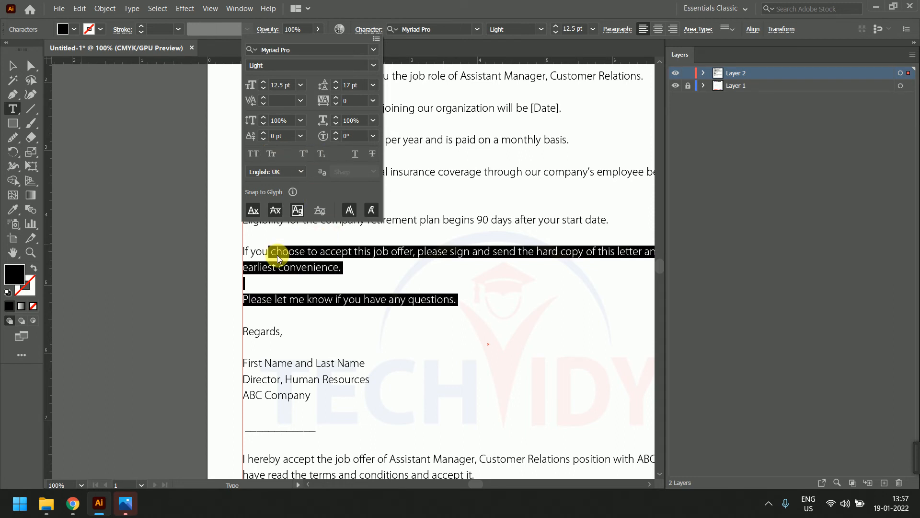
# Toggle Superscript, Subscript, Underline and Strikethrough on then off for the selected text
pyautogui.click(304, 155)
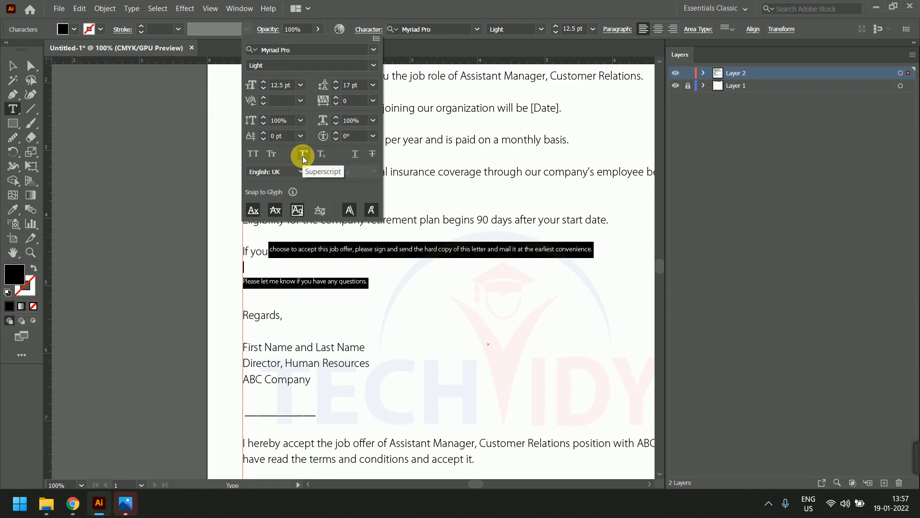
pyautogui.click(304, 154)
pyautogui.click(320, 153)
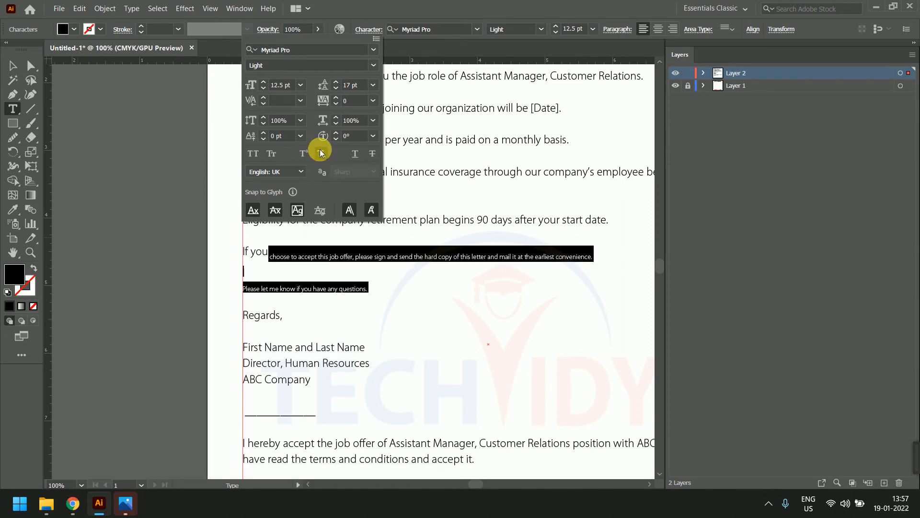
pyautogui.click(320, 151)
pyautogui.click(358, 155)
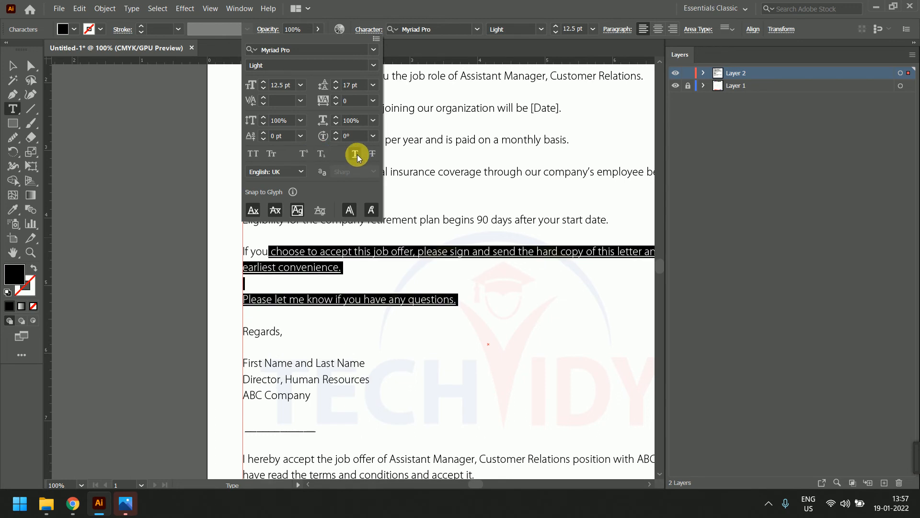
pyautogui.click(357, 154)
pyautogui.click(372, 155)
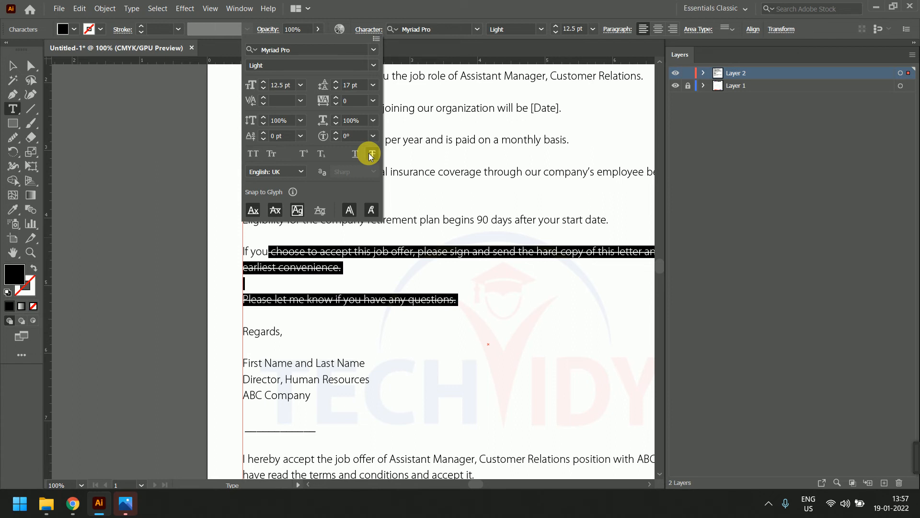
pyautogui.click(371, 156)
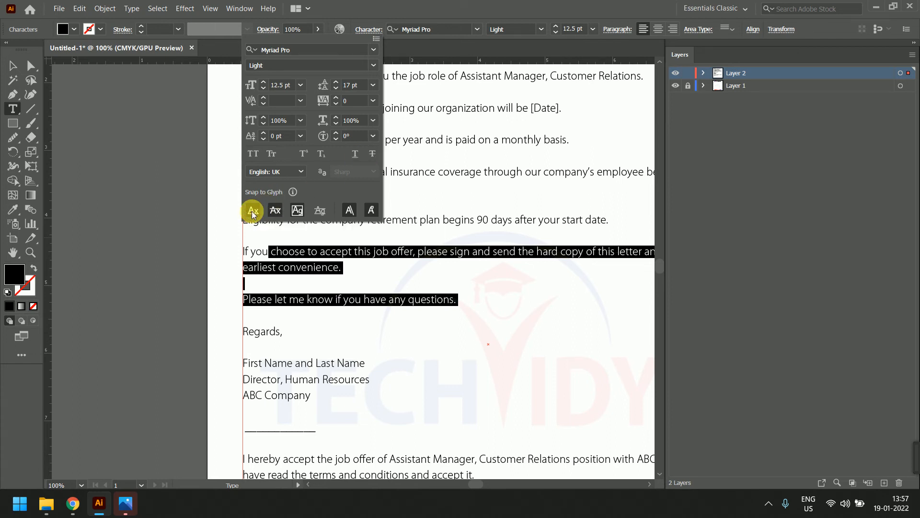
pyautogui.click(297, 210)
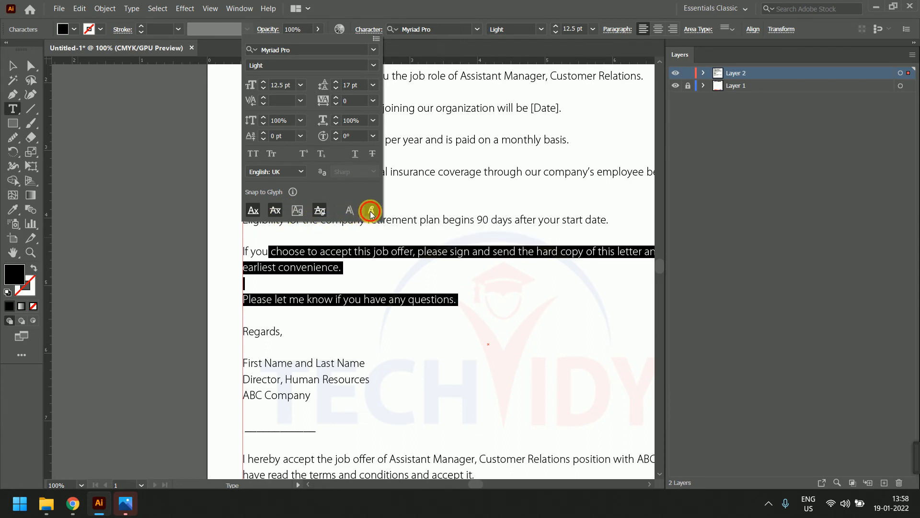
pyautogui.click(349, 209)
pyautogui.scroll(5, 342, 263)
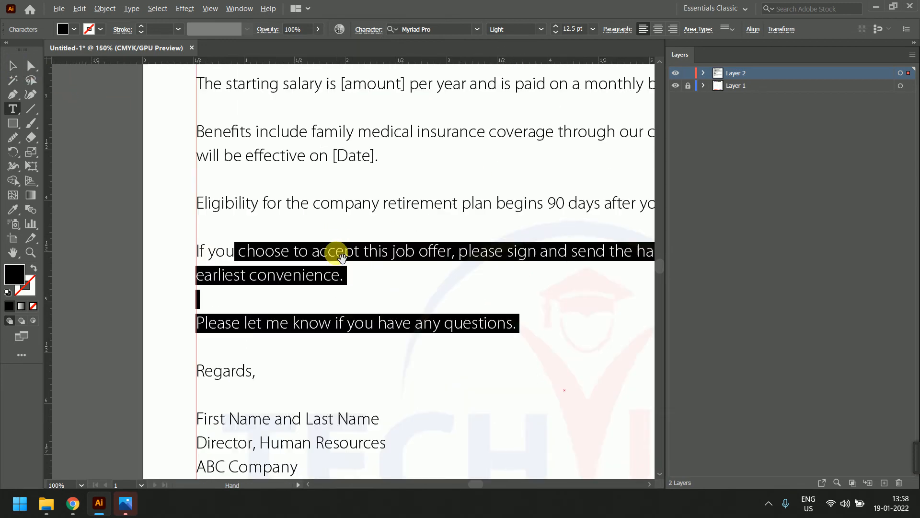
pyautogui.click(367, 29)
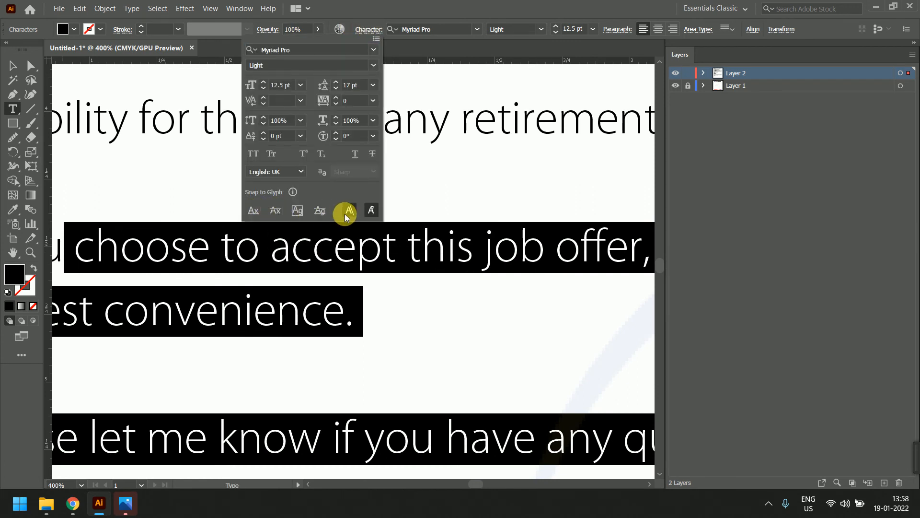
pyautogui.click(289, 195)
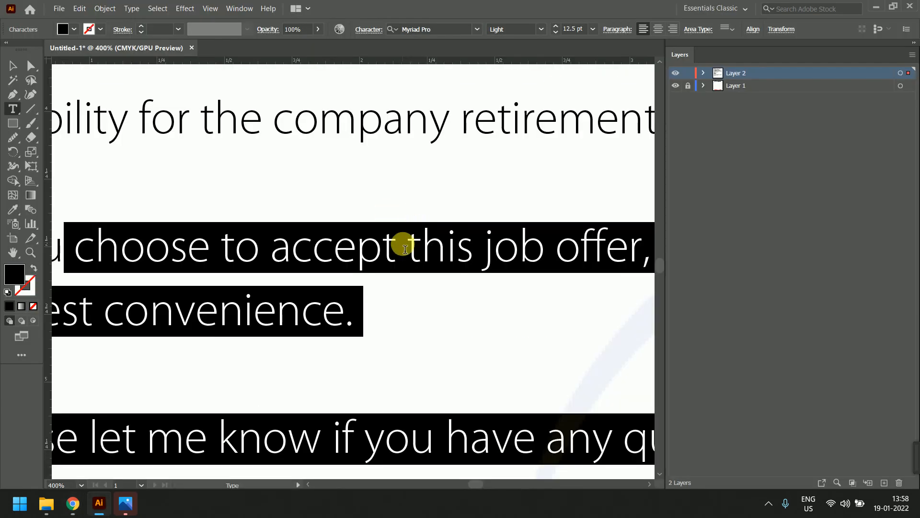
pyautogui.scroll(-4, 405, 249)
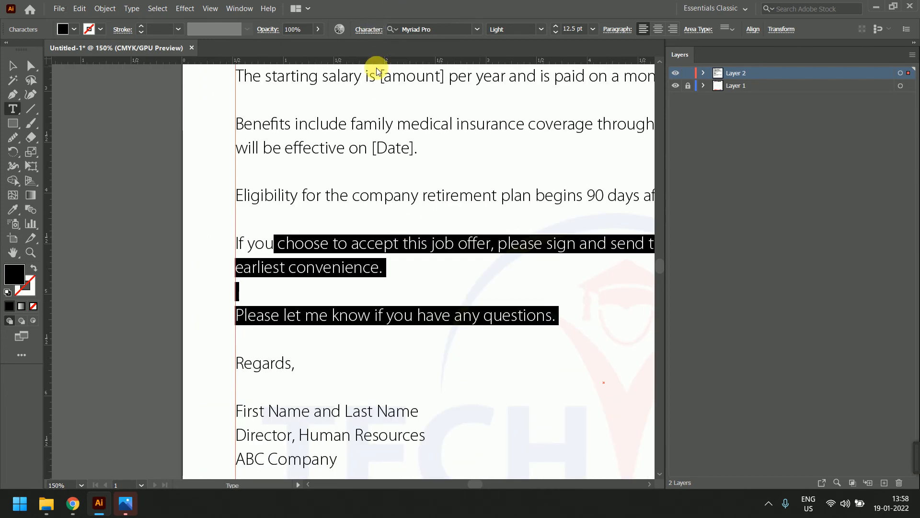
pyautogui.click(368, 30)
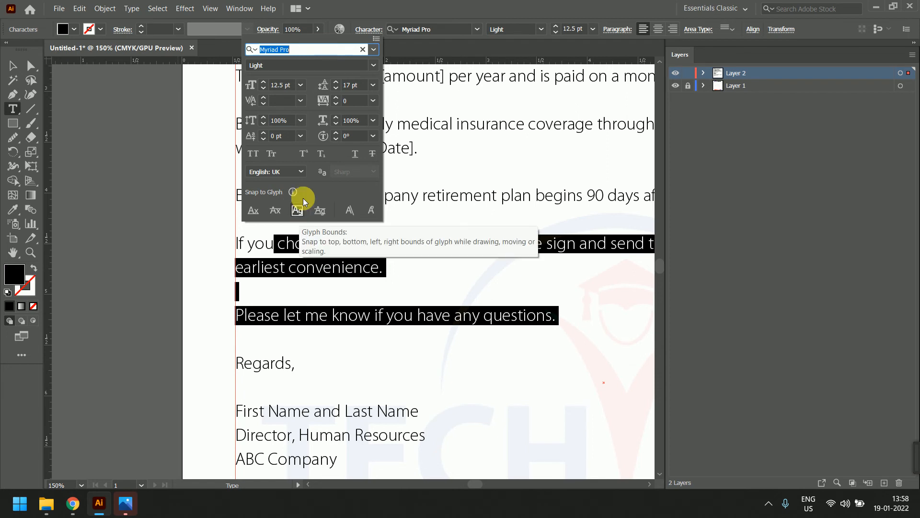
pyautogui.click(614, 28)
pyautogui.click(614, 29)
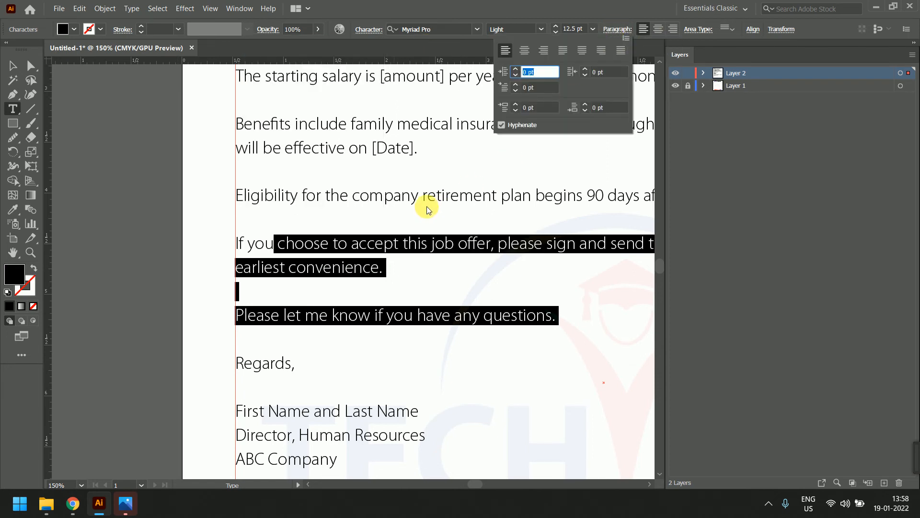
pyautogui.press('Escape')
pyautogui.hotkey('ctrl', '-')
pyautogui.hotkey('ctrl', '-')
pyautogui.hotkey('ctrl', '-')
pyautogui.press('BackSpace')
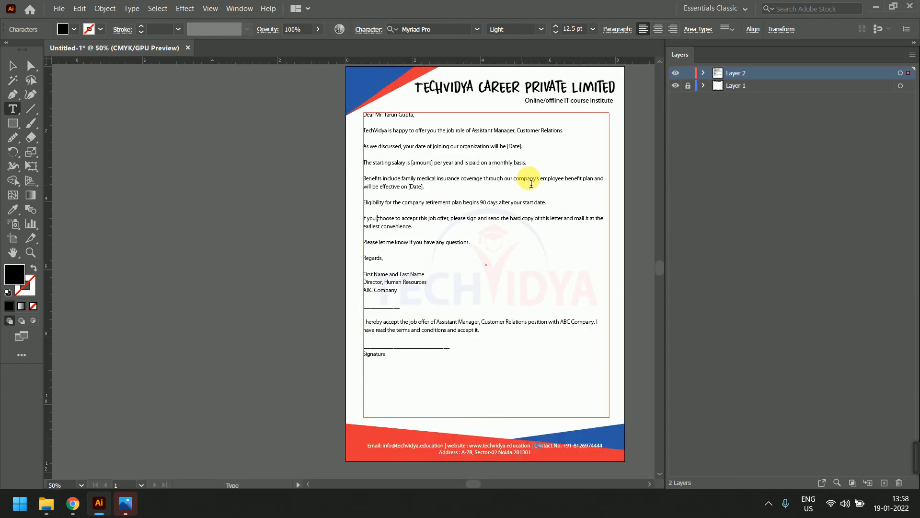
pyautogui.hotkey('ctrl', 'z')
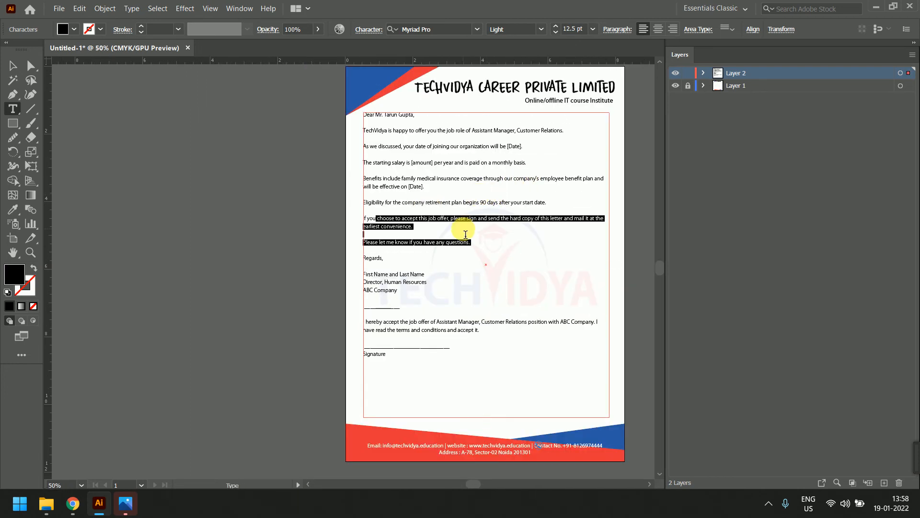
pyautogui.click(455, 231)
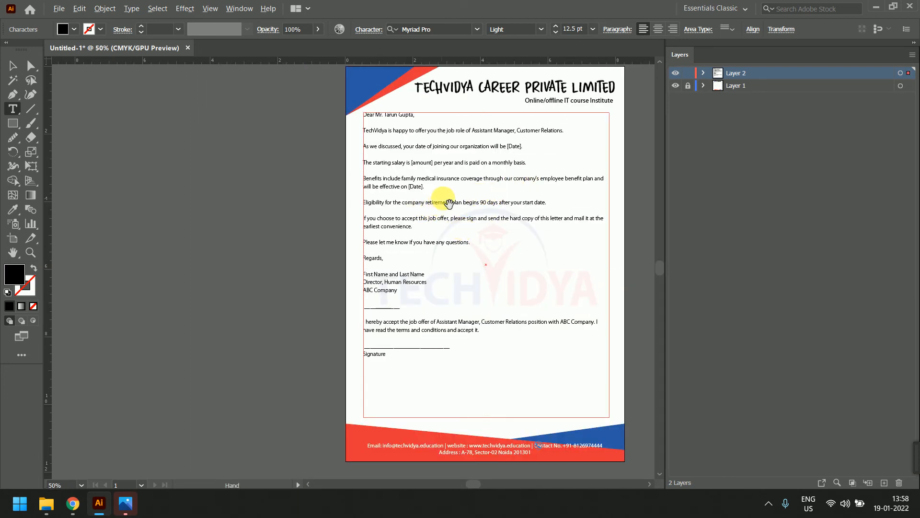
pyautogui.hotkey('ctrl', '+')
pyautogui.hotkey('ctrl', '+')
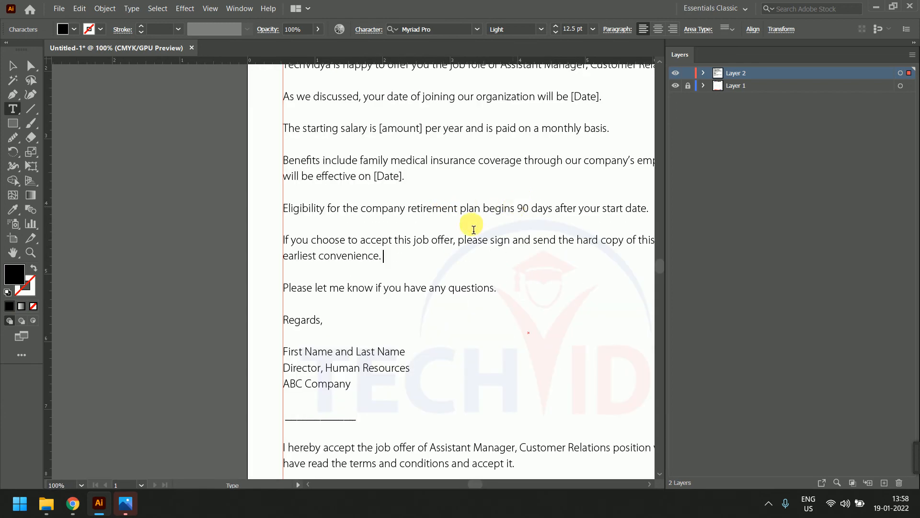
# Join 'As we discussed' to the opening paragraph and 'Eligibility' to the benefits paragraph
pyautogui.scroll(-1, 380, 288)
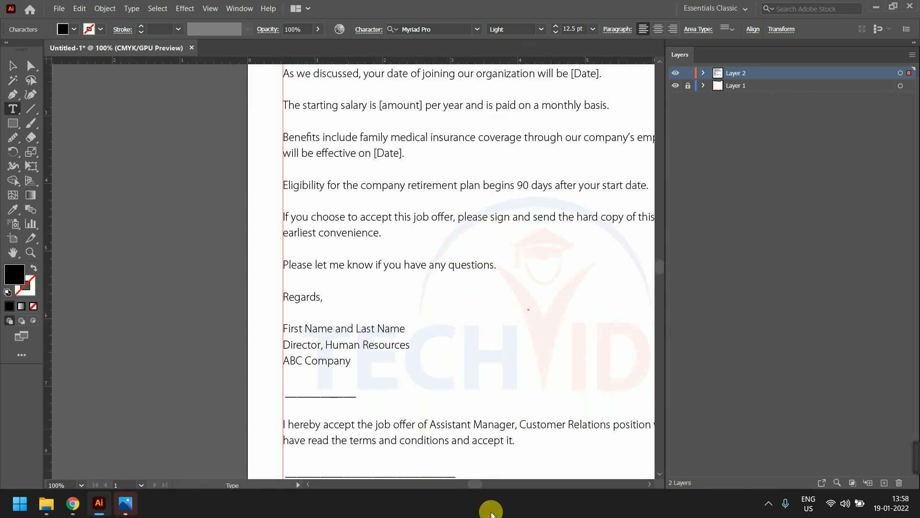
pyautogui.moveTo(479, 485); pyautogui.dragTo(481, 485)
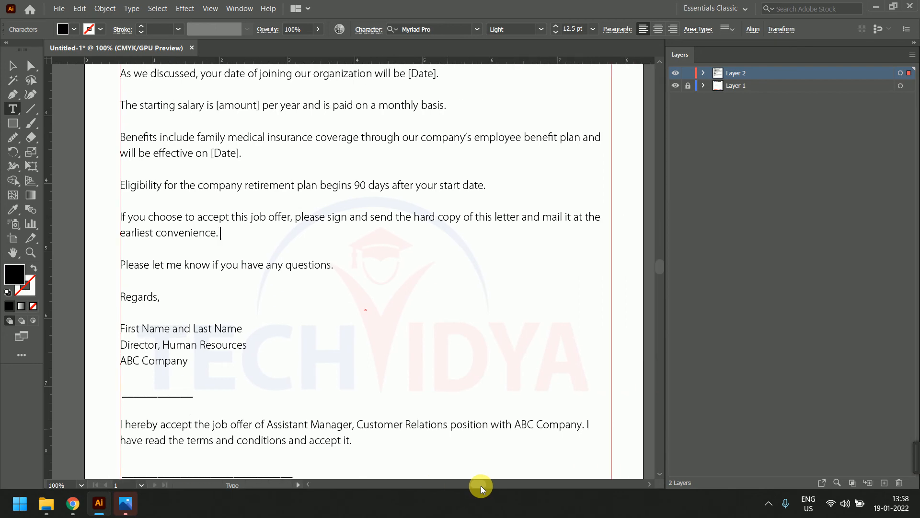
pyautogui.moveTo(663, 263); pyautogui.dragTo(665, 260)
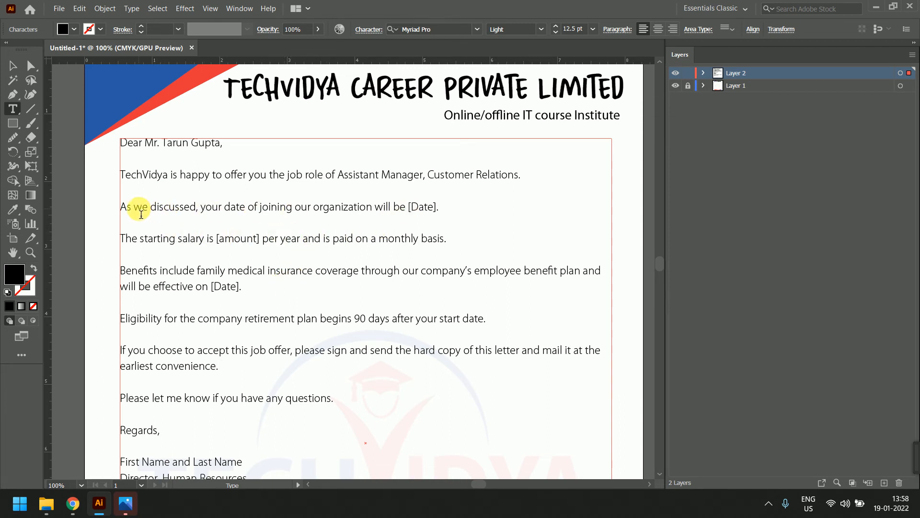
pyautogui.press('BackSpace')
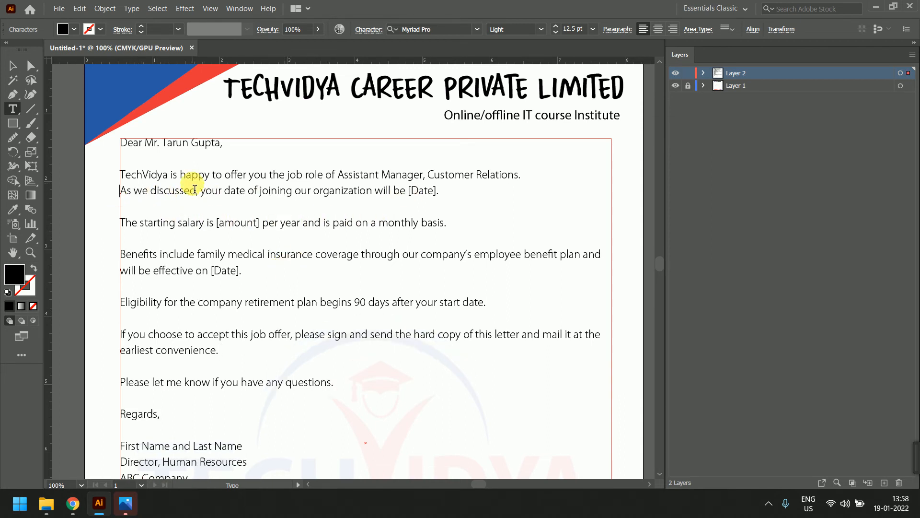
pyautogui.press('BackSpace')
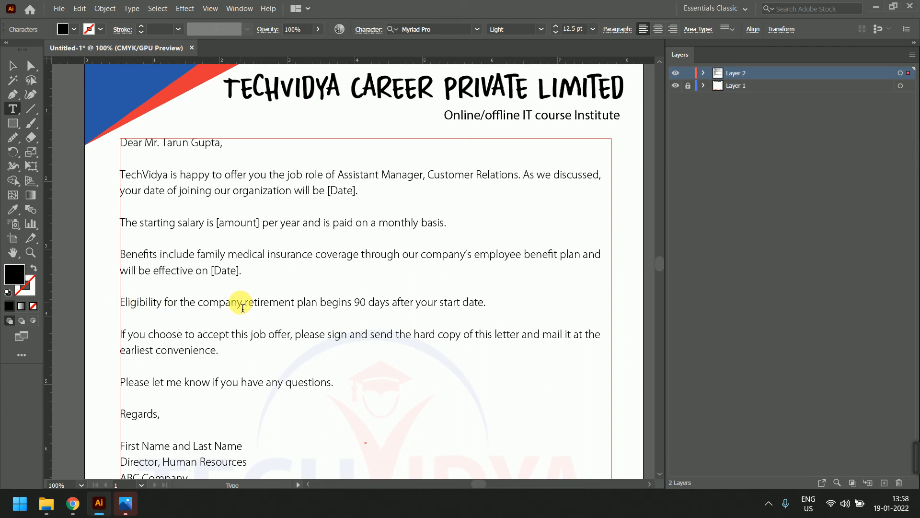
pyautogui.press('BackSpace')
pyautogui.press('BackSpace')
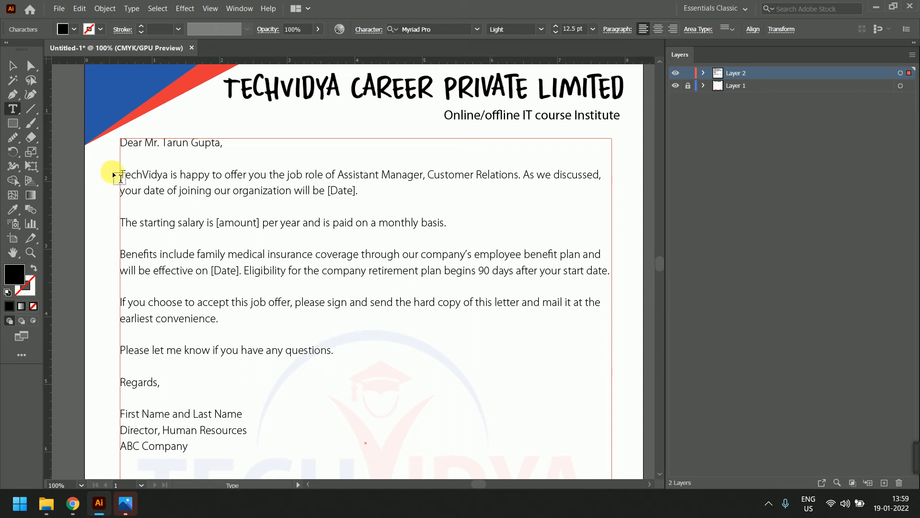
pyautogui.moveTo(120, 175); pyautogui.dragTo(375, 372)
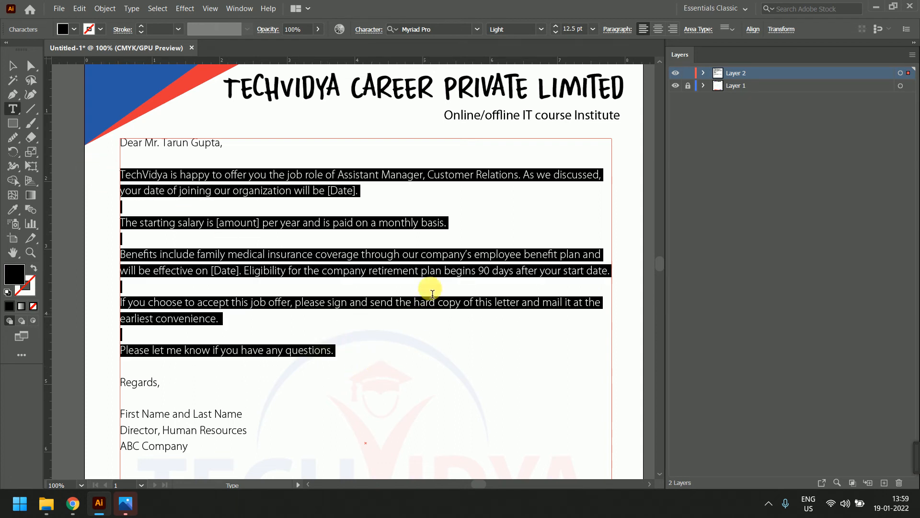
# Try center, right and justify-last-left alignment on the body paragraphs, then left-align them
pyautogui.click(617, 30)
pyautogui.click(528, 72)
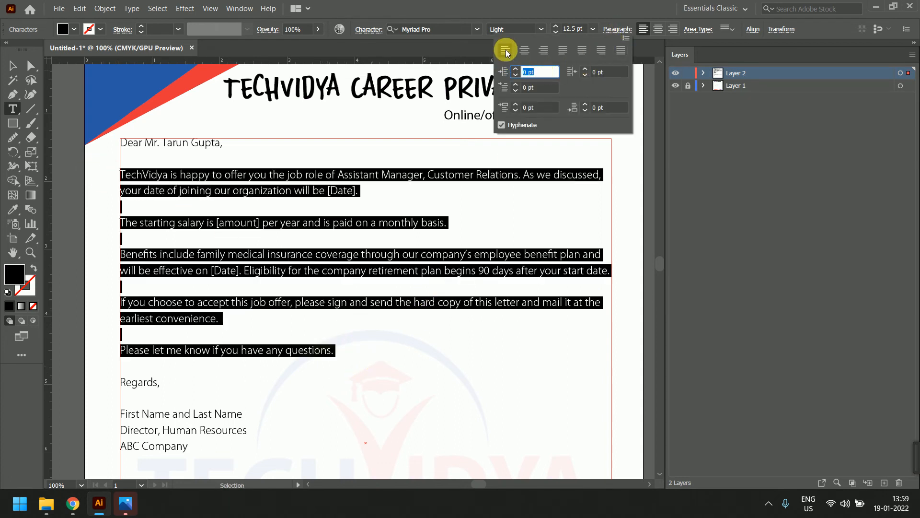
pyautogui.click(524, 50)
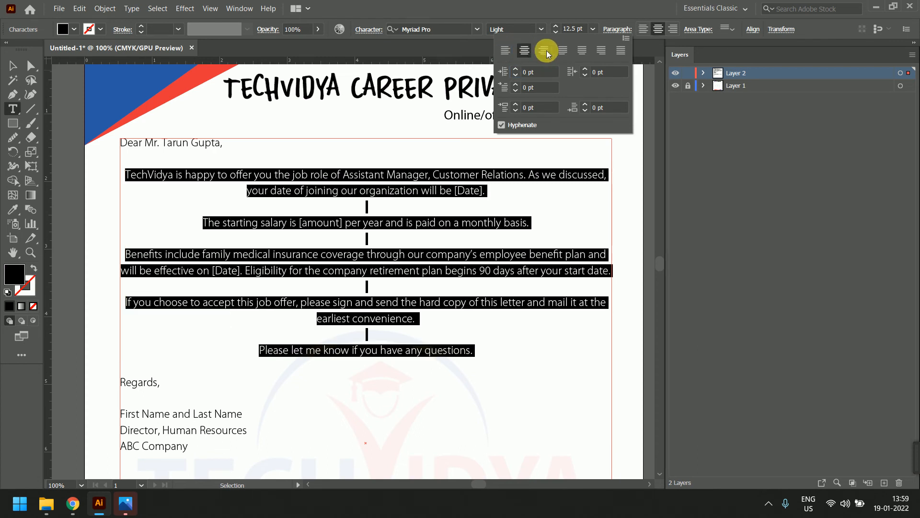
pyautogui.click(545, 51)
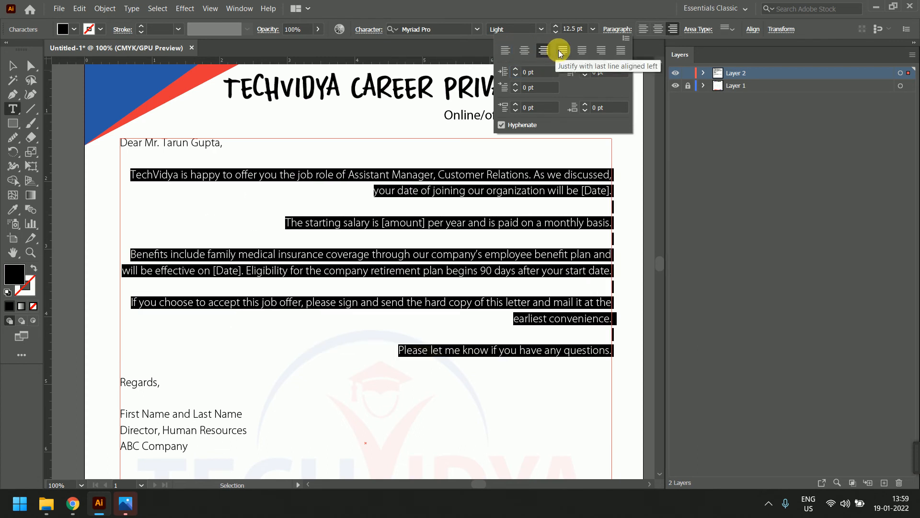
pyautogui.click(561, 52)
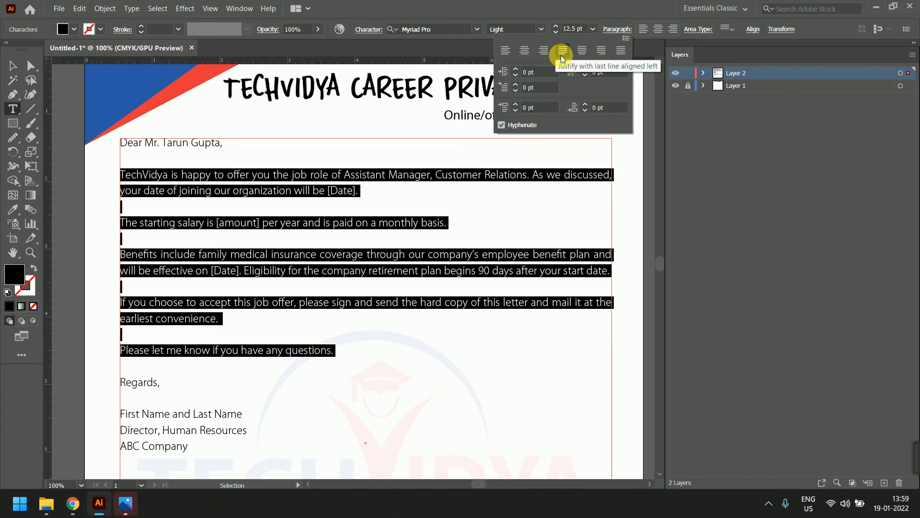
pyautogui.click(506, 50)
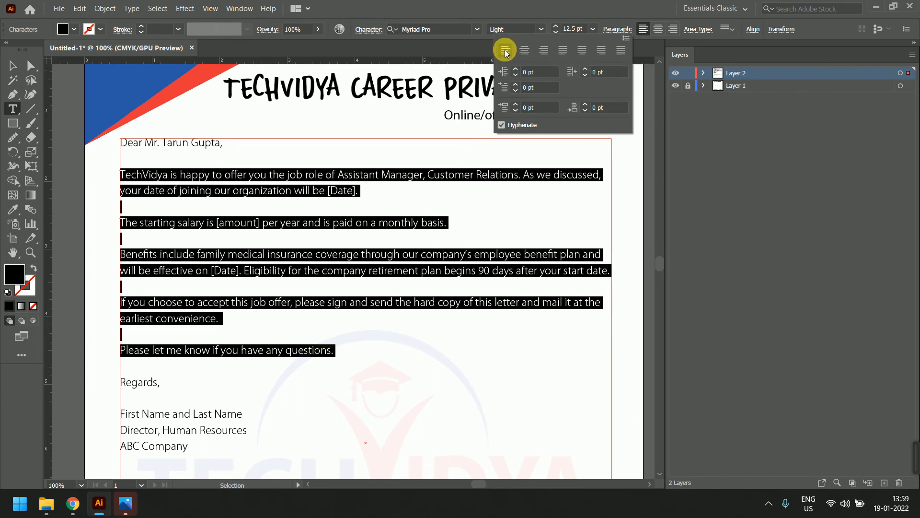
# Cycle through justify with last line left, centered, right, and justify all lines
pyautogui.click(563, 53)
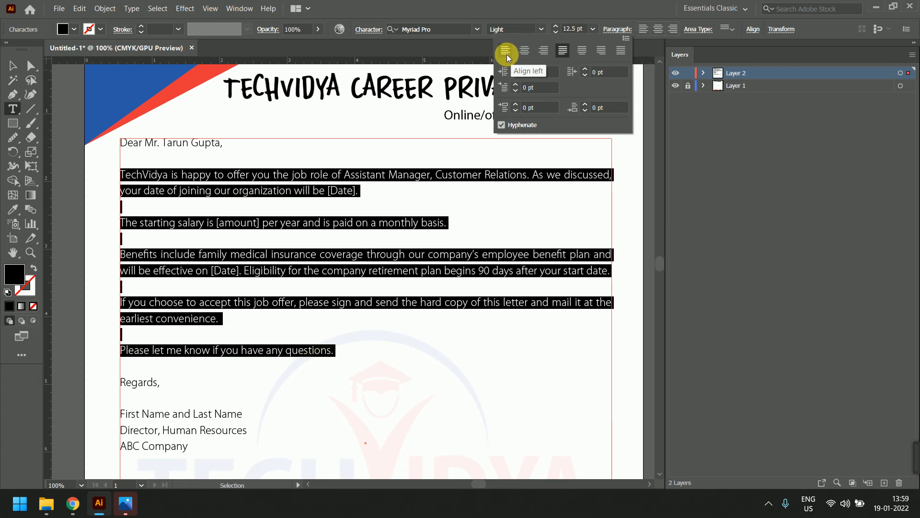
pyautogui.click(506, 50)
pyautogui.click(562, 53)
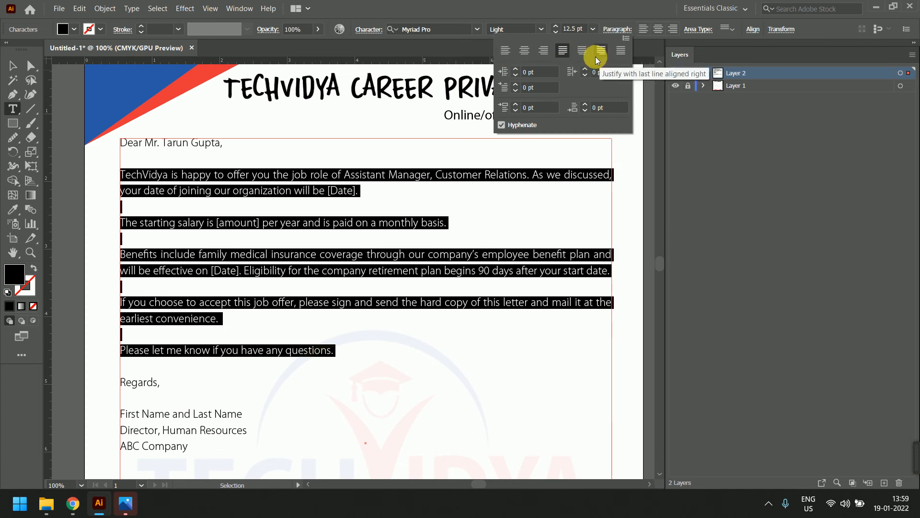
pyautogui.click(582, 51)
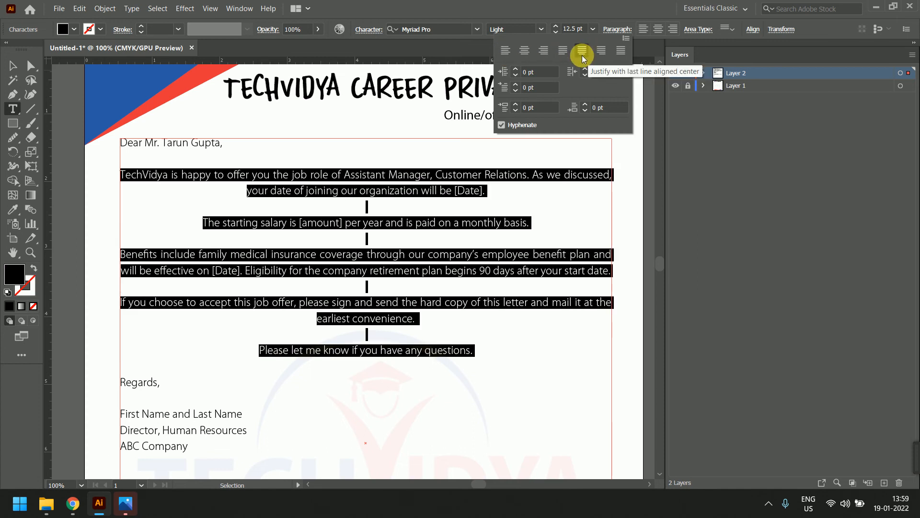
pyautogui.click(602, 51)
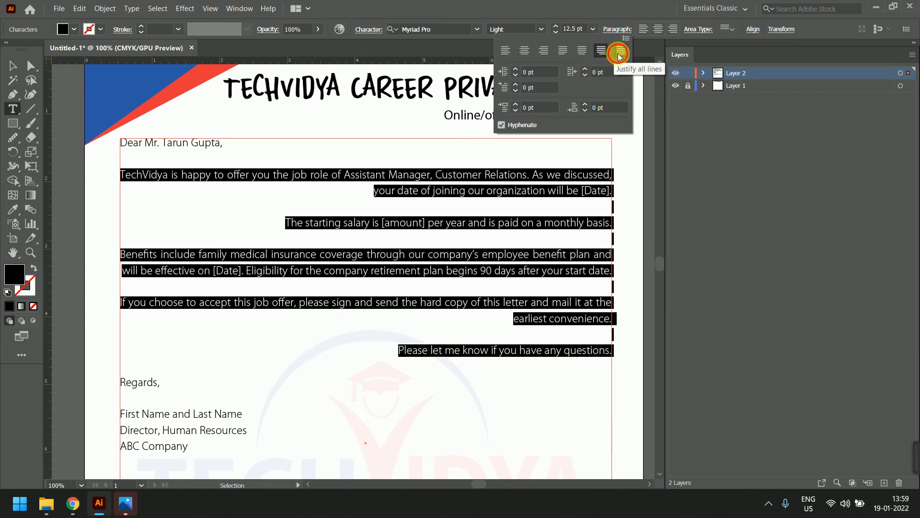
pyautogui.click(620, 51)
pyautogui.click(302, 224)
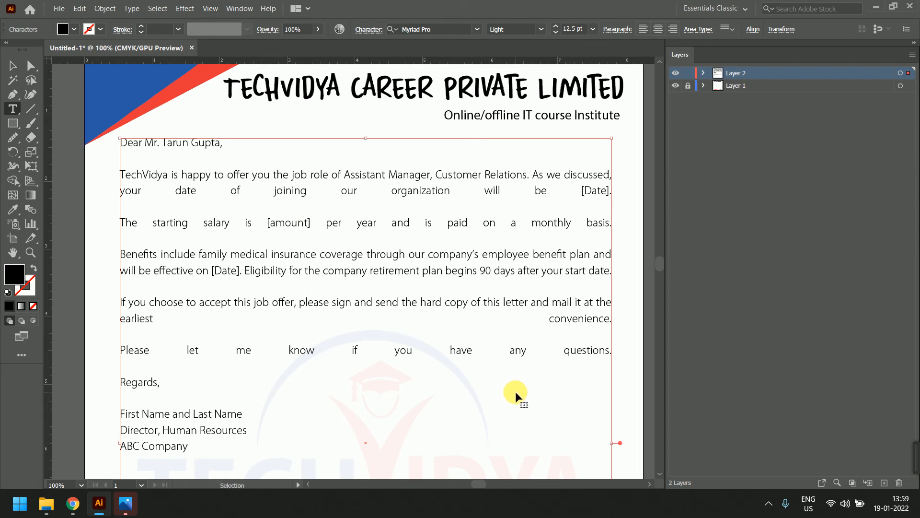
# Undo the full justification and the sentence merges to restore separate left-aligned paragraphs
pyautogui.hotkey('ctrl', 'z')
pyautogui.hotkey('ctrl', 'z')
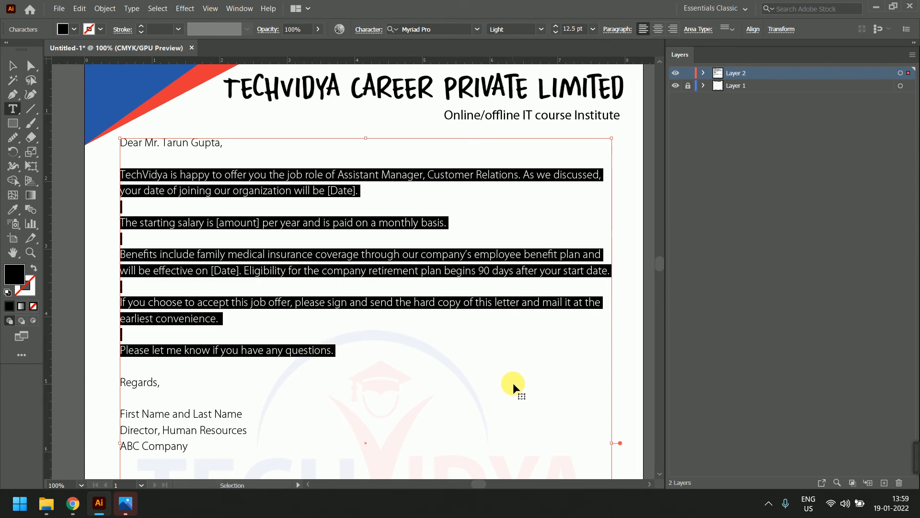
pyautogui.click(481, 338)
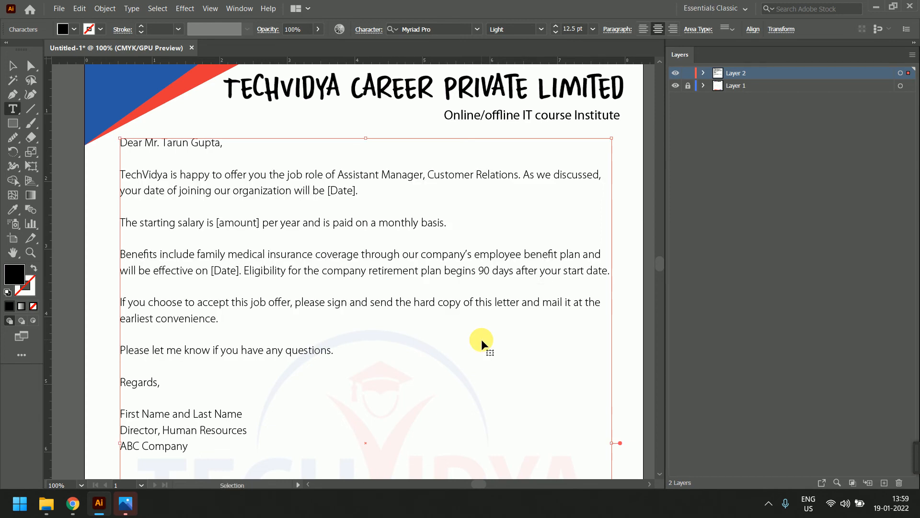
pyautogui.click(13, 66)
pyautogui.click(98, 130)
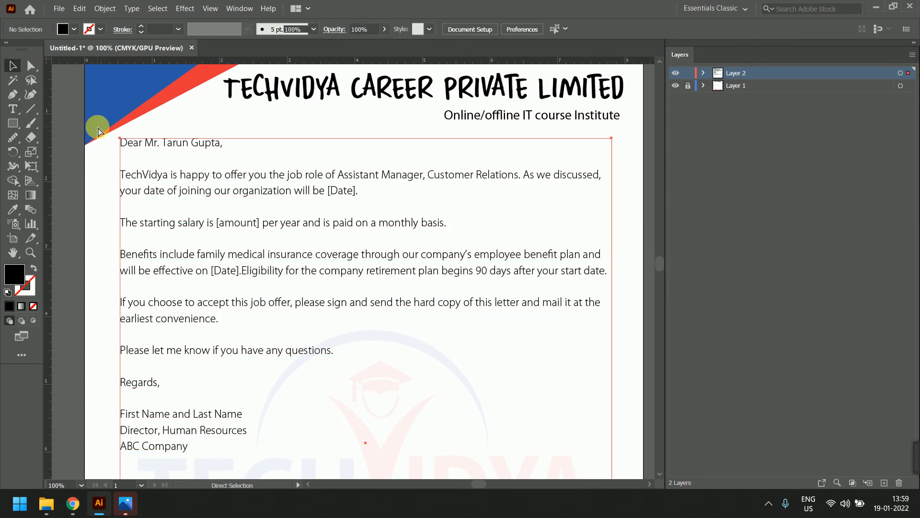
pyautogui.hotkey('ctrl', 'z')
pyautogui.hotkey('ctrl', 'z')
pyautogui.hotkey('ctrl', 'z')
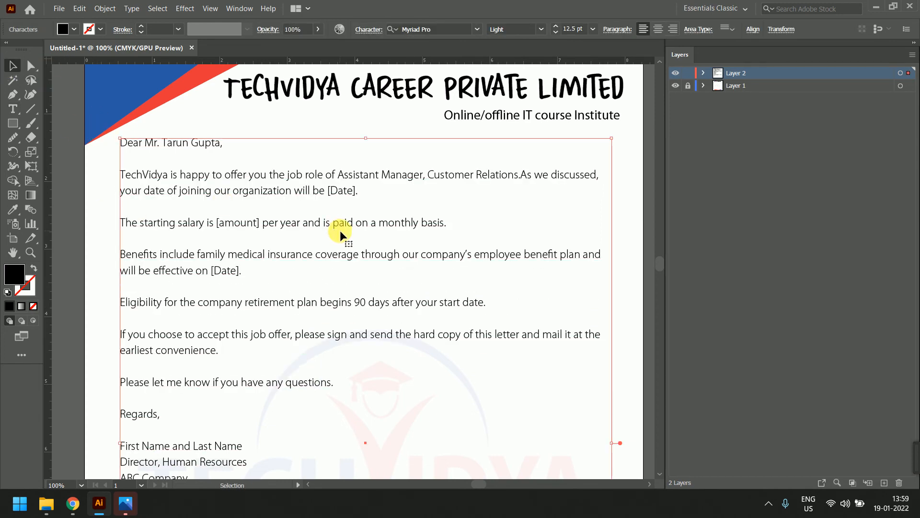
pyautogui.hotkey('ctrl', 'z')
pyautogui.hotkey('ctrl', 'z')
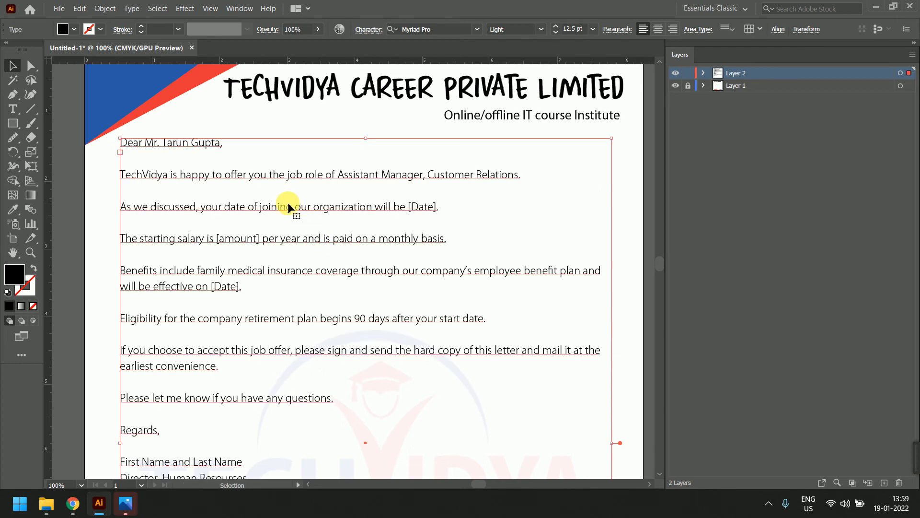
# Justify the body text from 'TechVidya' to 'monthly basis.' with last line left, hyphenation off
pyautogui.doubleClick(288, 204)
pyautogui.moveTo(126, 177); pyautogui.dragTo(381, 397)
pyautogui.click(617, 29)
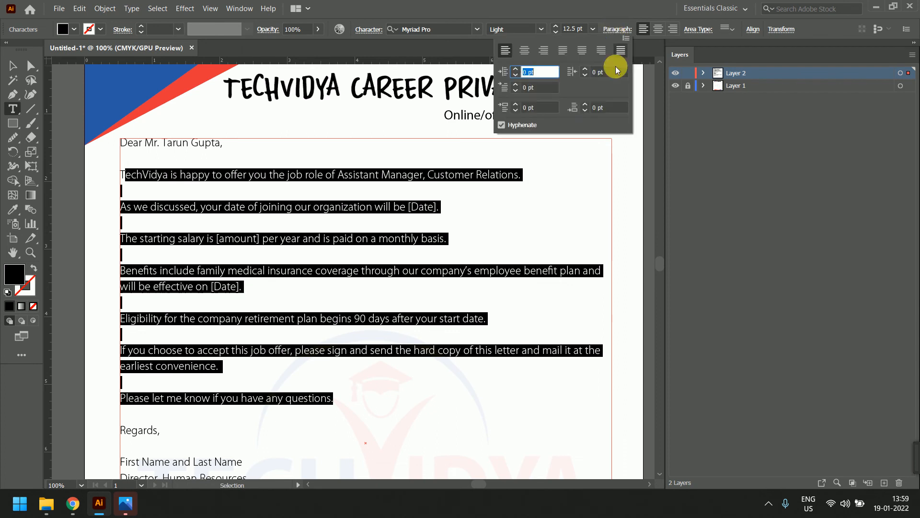
pyautogui.click(566, 53)
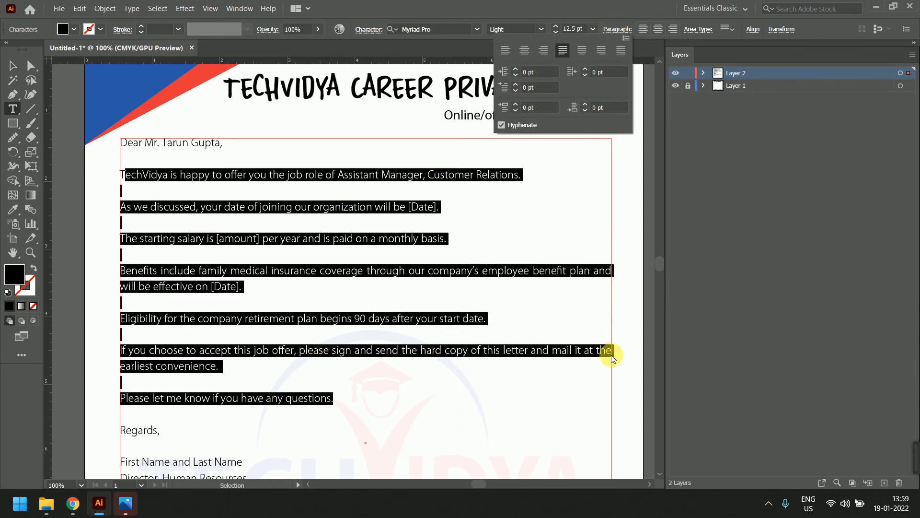
pyautogui.click(519, 126)
# Keep the left and right indents at 0 pt and set the first-line indent to 1 pt
pyautogui.click(538, 75)
pyautogui.press('Up')
pyautogui.press('Up')
pyautogui.press('Up')
pyautogui.press('Up')
pyautogui.press('Up')
pyautogui.press('Up')
pyautogui.press('Up')
pyautogui.press('Up')
pyautogui.press('Up')
pyautogui.press('Up')
pyautogui.press('Up')
pyautogui.press('Up')
pyautogui.press('Up')
pyautogui.press('Up')
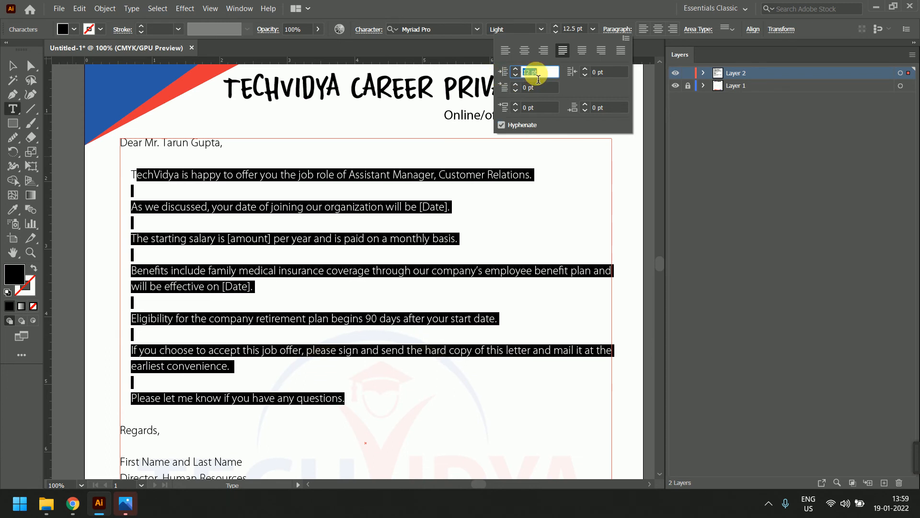
pyautogui.press('Down')
pyautogui.press('Down')
pyautogui.press('Down')
pyautogui.press('Down')
pyautogui.press('Down')
pyautogui.press('Down')
pyautogui.press('Down')
pyautogui.press('Down')
pyautogui.press('Down')
pyautogui.press('Down')
pyautogui.press('Down')
pyautogui.press('Down')
pyautogui.press('Down')
pyautogui.press('Down')
pyautogui.press('Down')
pyautogui.press('Down')
pyautogui.press('Down')
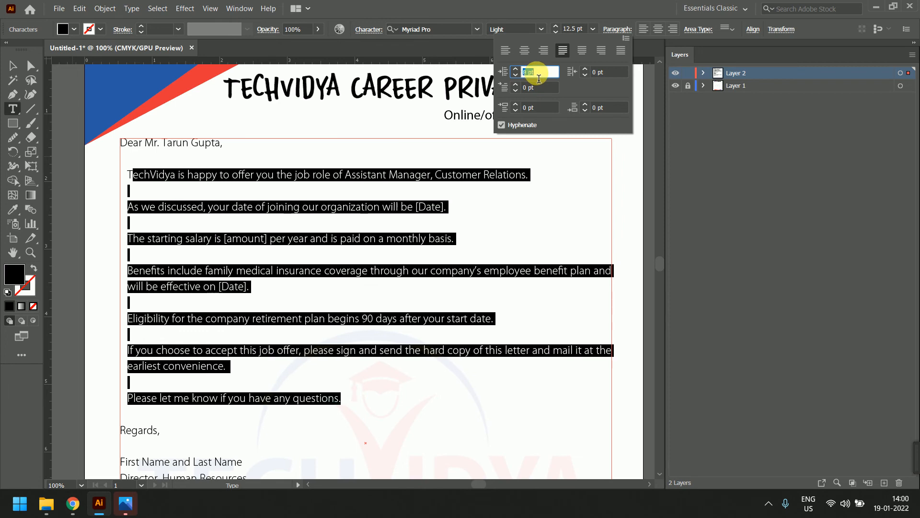
pyautogui.press('Up')
pyautogui.press('Up')
pyautogui.press('Up')
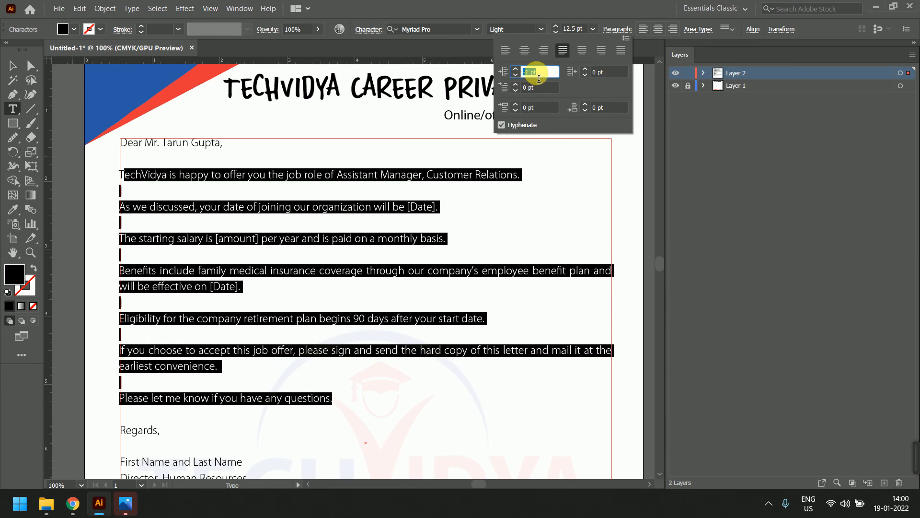
pyautogui.press('Tab')
pyautogui.press('Down')
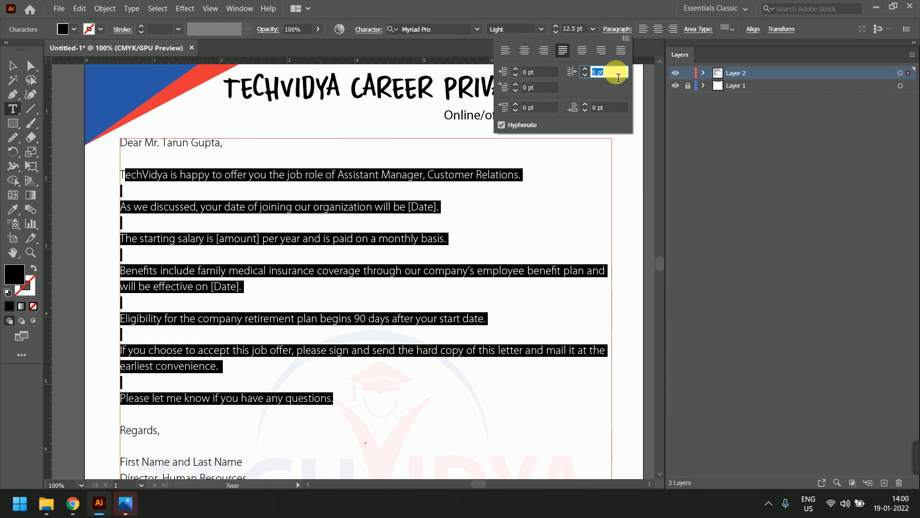
pyautogui.press('Up')
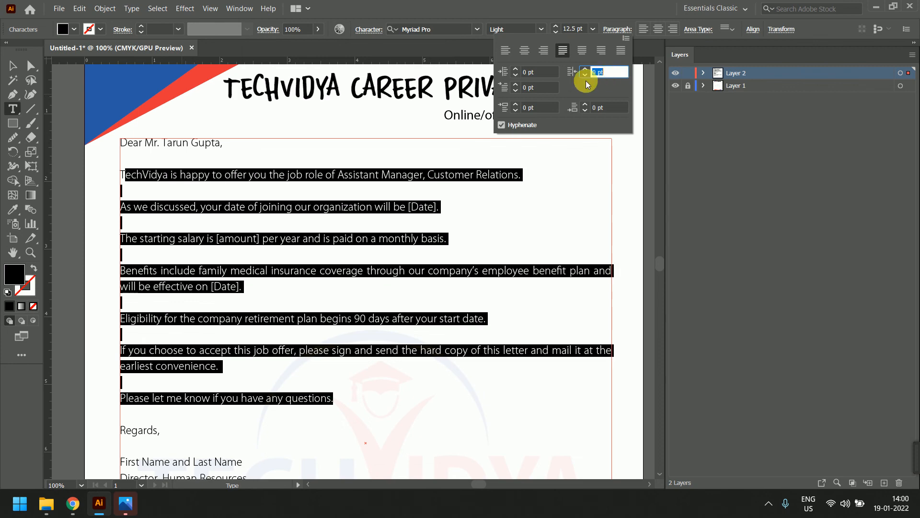
pyautogui.press('Tab')
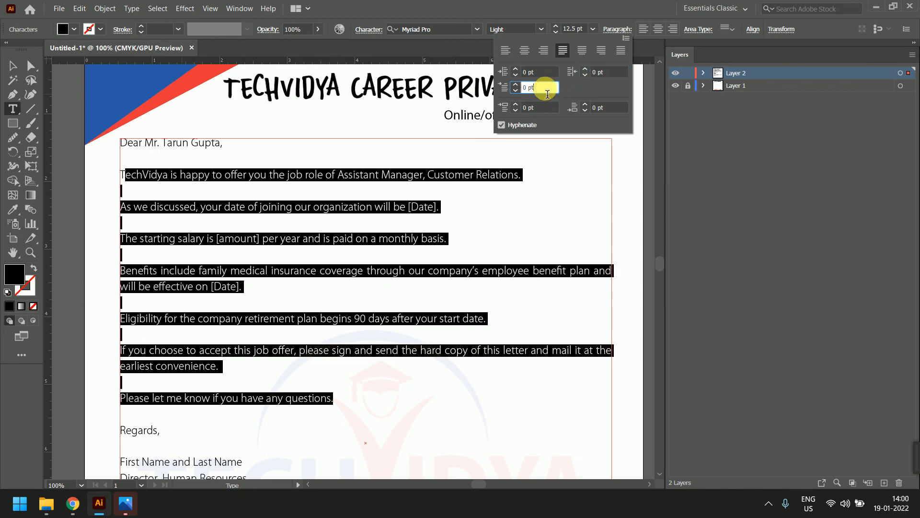
pyautogui.press('Up')
pyautogui.press('Up')
pyautogui.press('Up')
pyautogui.press('Up')
pyautogui.press('Up')
pyautogui.press('Up')
pyautogui.press('Up')
pyautogui.press('Up')
pyautogui.press('Up')
pyautogui.press('Up')
pyautogui.press('Up')
pyautogui.press('Up')
pyautogui.press('Up')
pyautogui.press('Up')
pyautogui.press('Up')
pyautogui.press('Up')
pyautogui.press('Up')
pyautogui.press('Up')
pyautogui.press('Up')
pyautogui.press('Up')
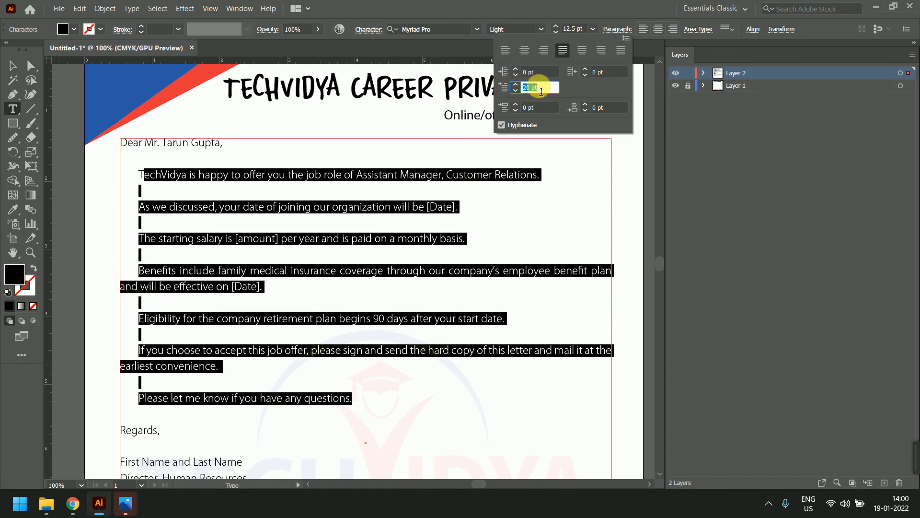
pyautogui.scroll(-16, 541, 91)
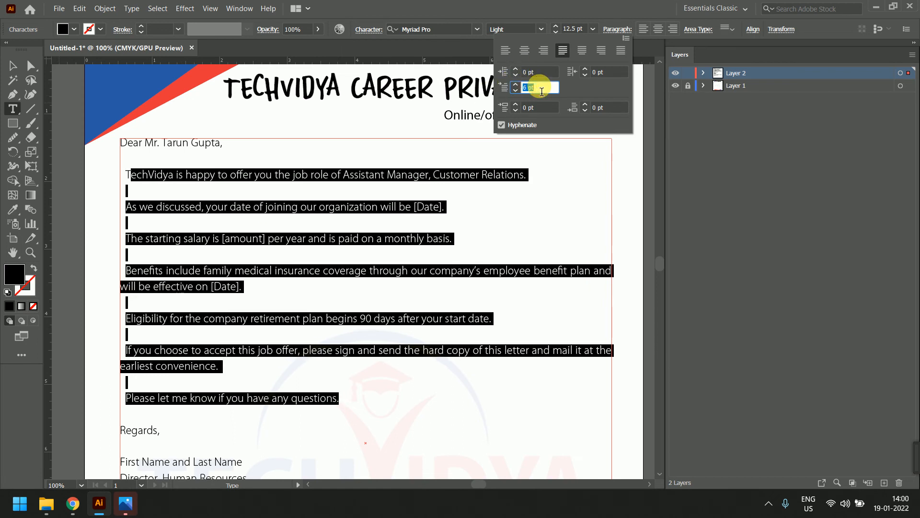
pyautogui.scroll(-3, 542, 91)
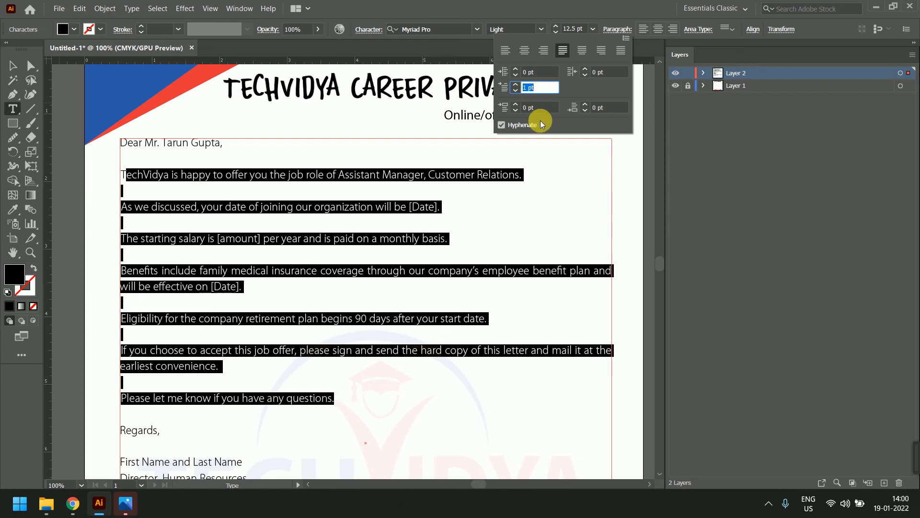
# Experiment with Space Before and Space After values for the body paragraphs
pyautogui.click(545, 109)
pyautogui.scroll(14, 547, 115)
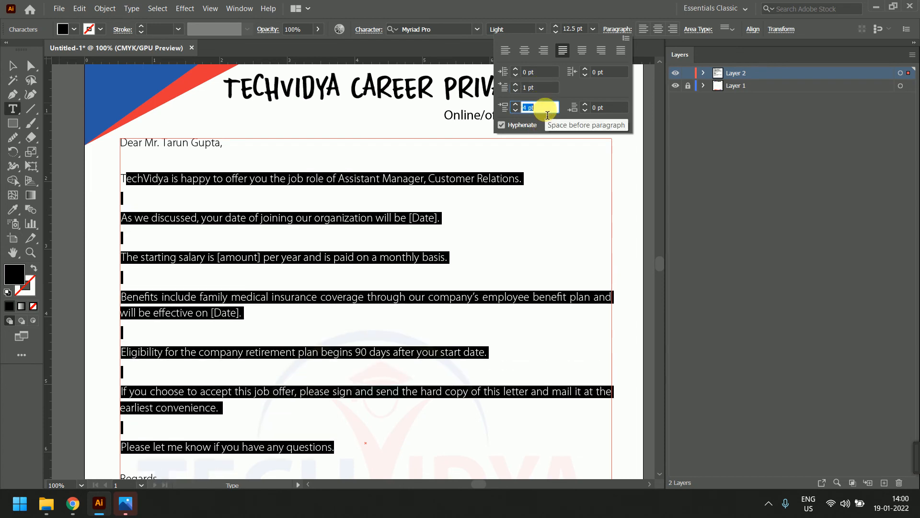
pyautogui.scroll(3, 547, 115)
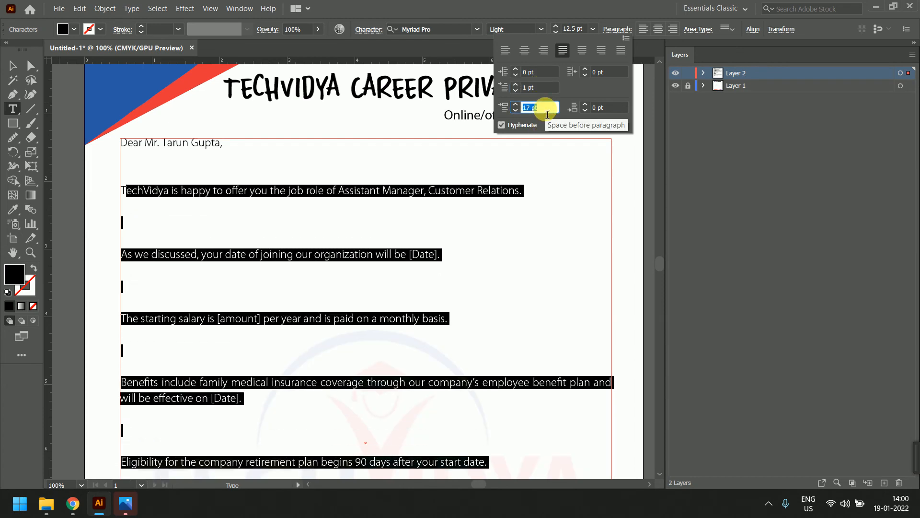
pyautogui.scroll(-4, 547, 113)
pyautogui.scroll(1, 548, 114)
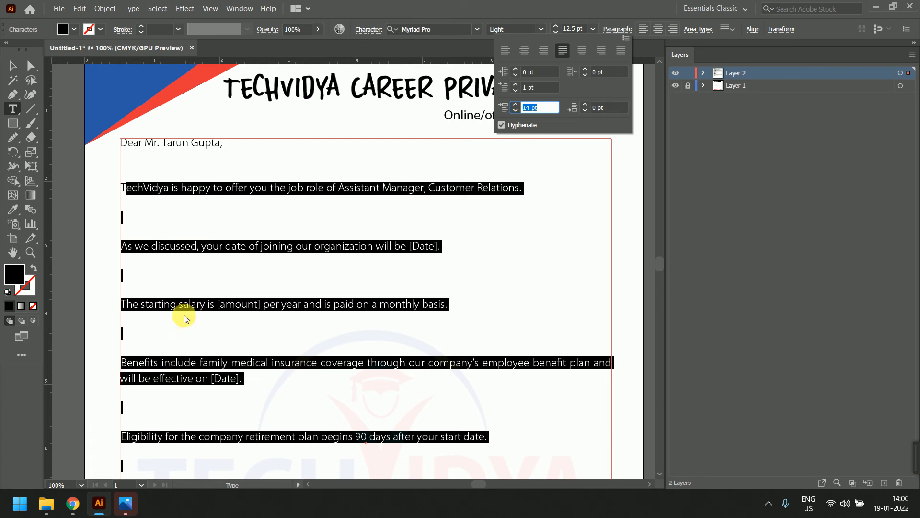
pyautogui.scroll(-13, 543, 106)
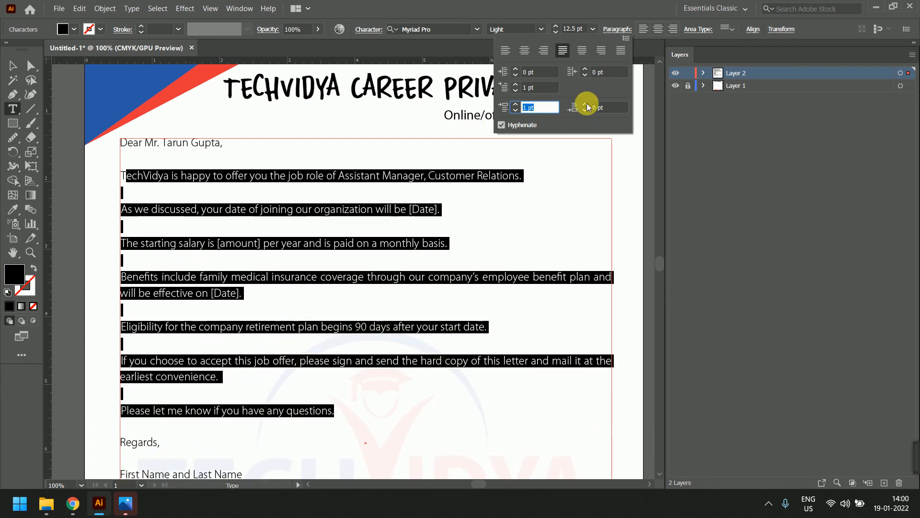
pyautogui.scroll(-1, 539, 107)
pyautogui.click(620, 112)
pyautogui.scroll(7, 618, 109)
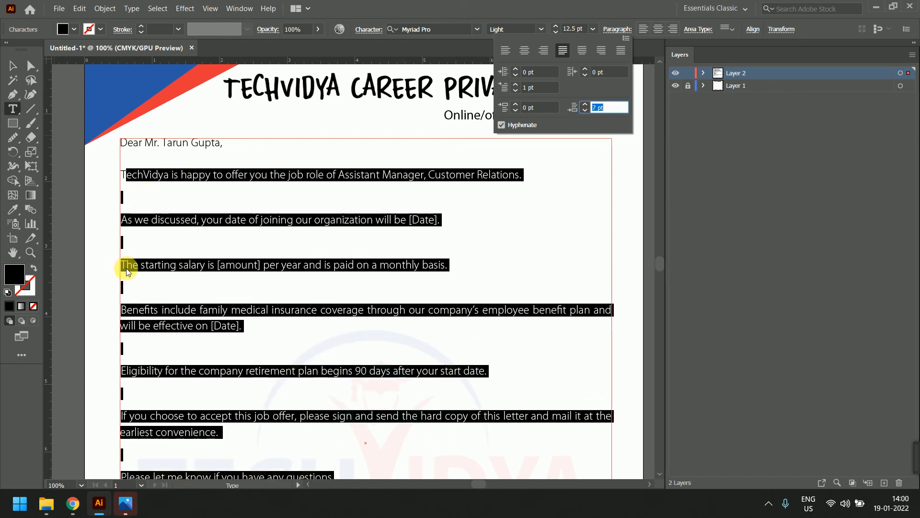
pyautogui.click(137, 211)
# Delete the empty line above 'As we discussed', then undo it and the spacing changes
pyautogui.click(140, 210)
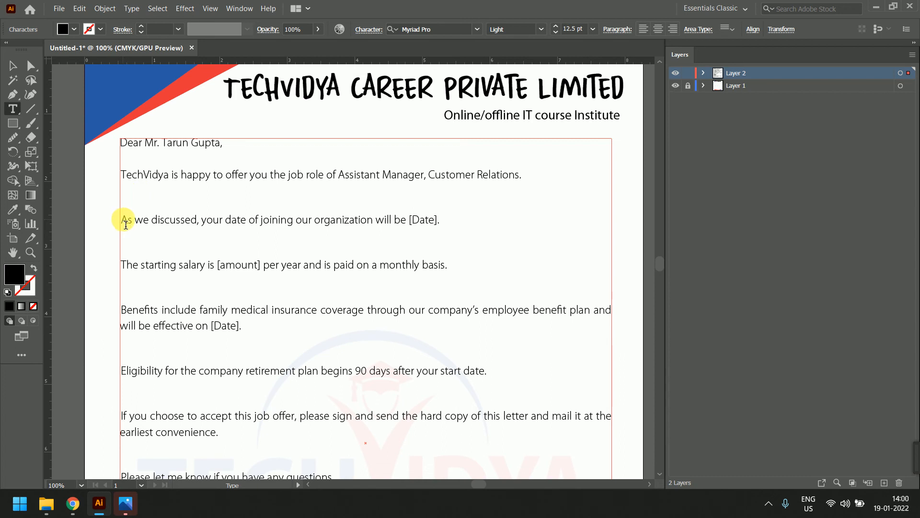
pyautogui.press('BackSpace')
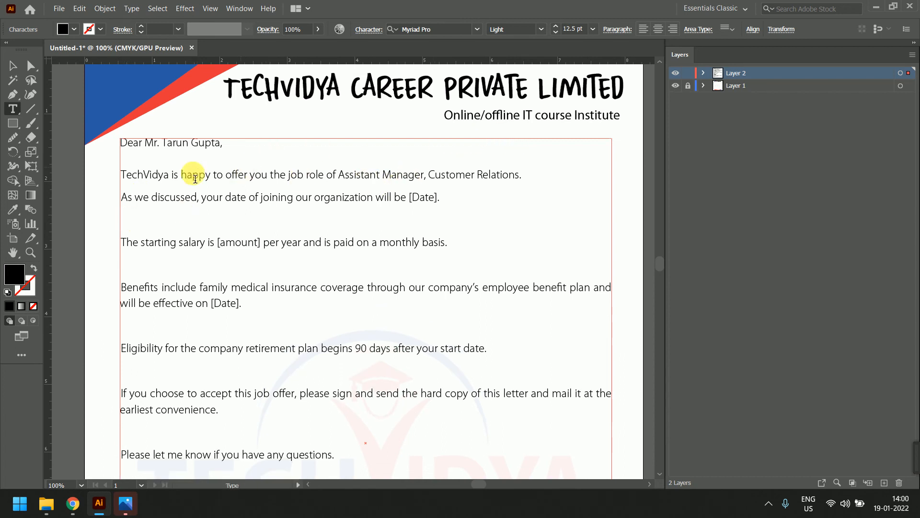
pyautogui.click(13, 66)
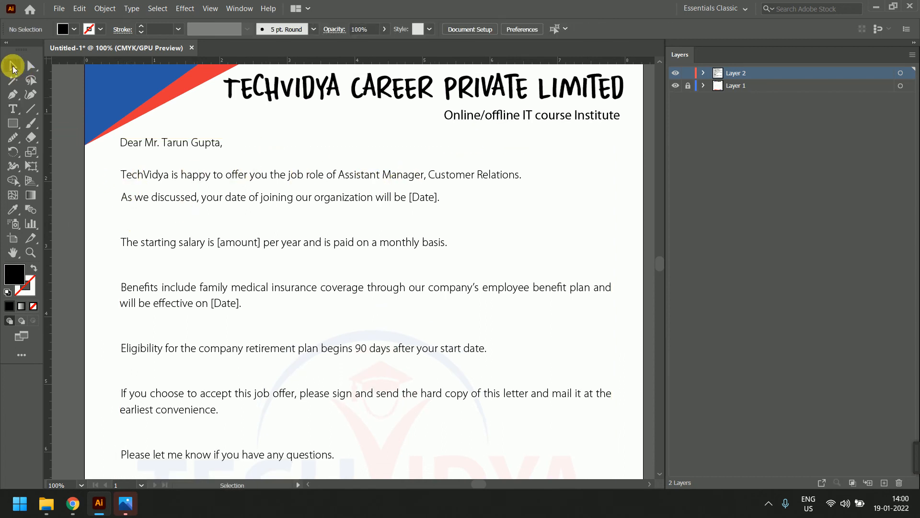
pyautogui.hotkey('ctrl', 'a')
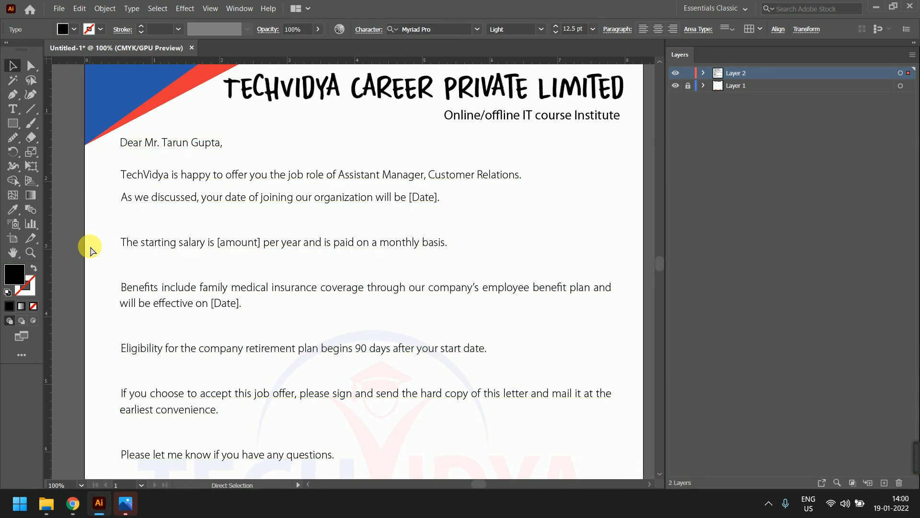
pyautogui.hotkey('ctrl', 'z')
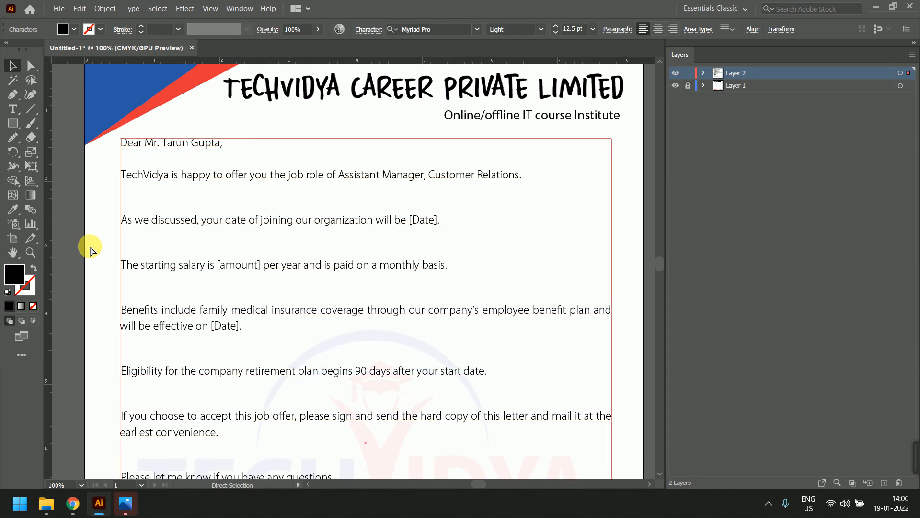
pyautogui.hotkey('ctrl', 'z')
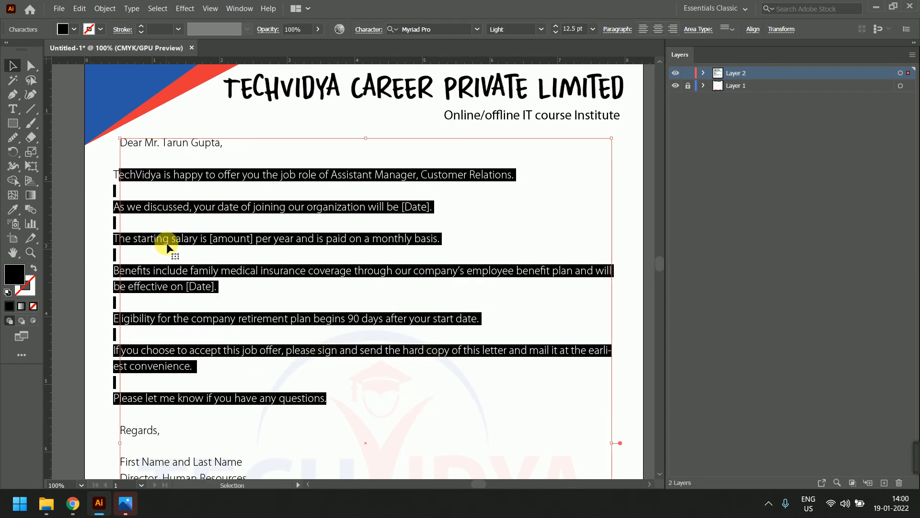
pyautogui.press('a')
pyautogui.click(76, 234)
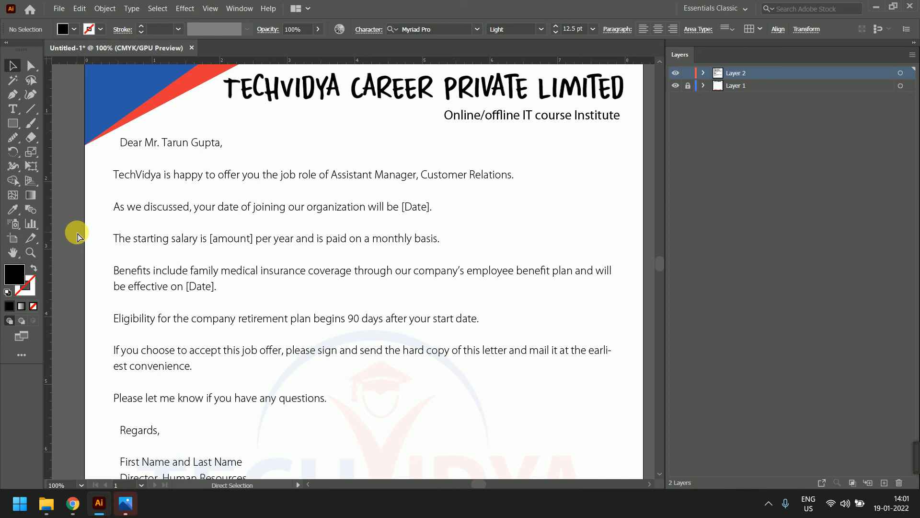
pyautogui.doubleClick(140, 207)
pyautogui.doubleClick(167, 216)
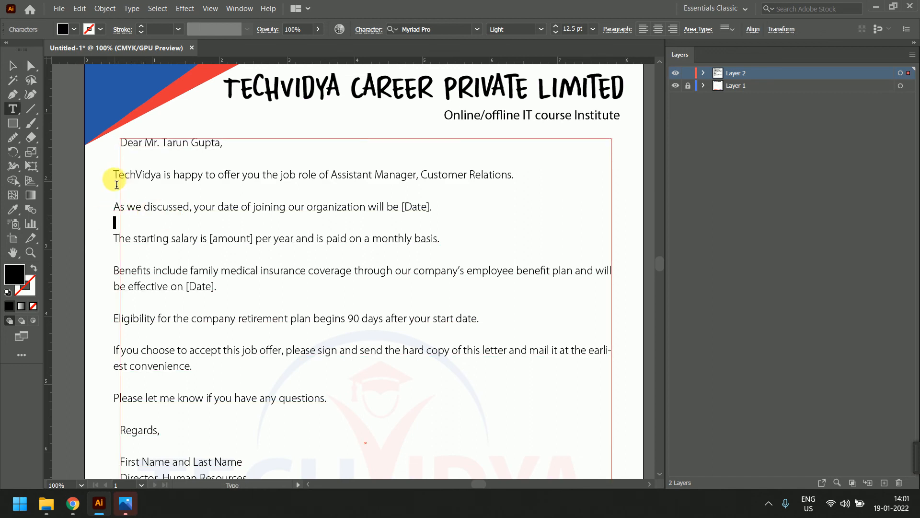
# Apply a 0 left indent to the body paragraphs and remove the blank line above 'As we discussed'
pyautogui.moveTo(117, 178); pyautogui.dragTo(359, 404)
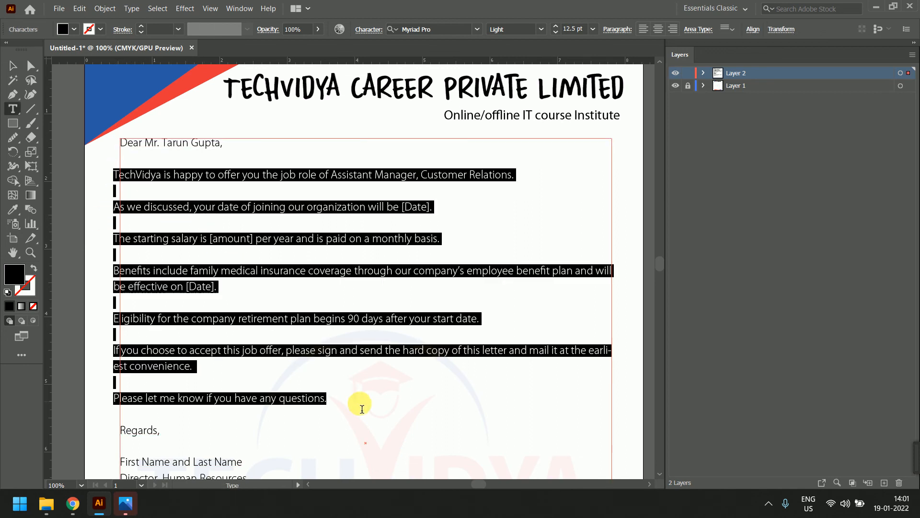
pyautogui.click(618, 29)
pyautogui.write('0')
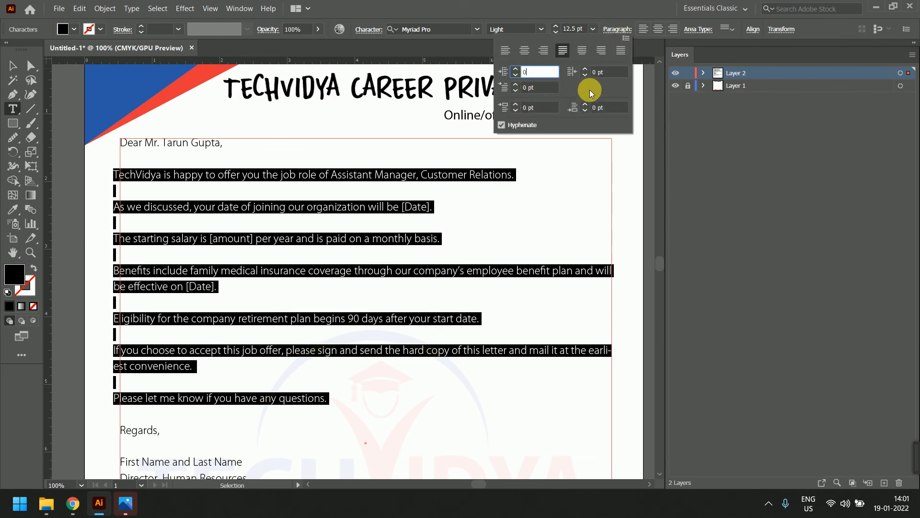
pyautogui.click(211, 192)
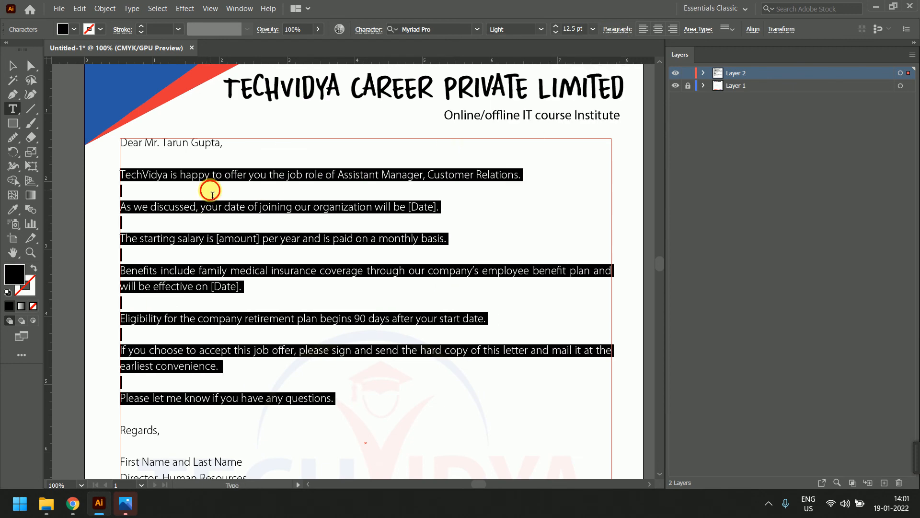
pyautogui.click(212, 194)
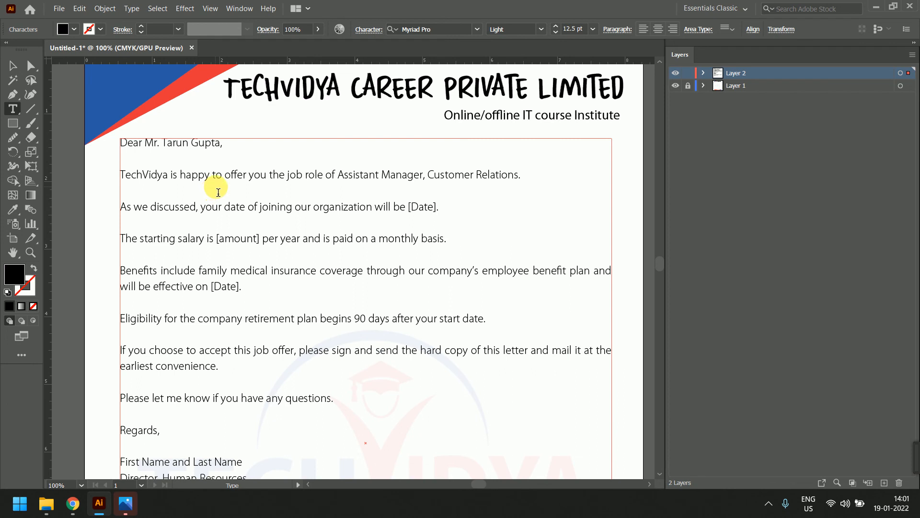
pyautogui.click(121, 207)
pyautogui.press('BackSpace')
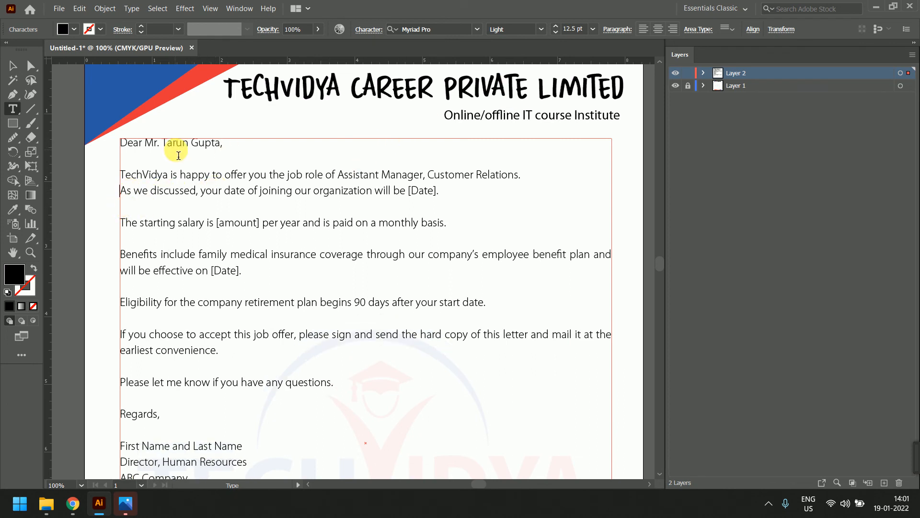
# Set Space Before to 0 pt and Space After to 7 pt, with hyphenation off
pyautogui.moveTo(125, 178); pyautogui.dragTo(391, 374)
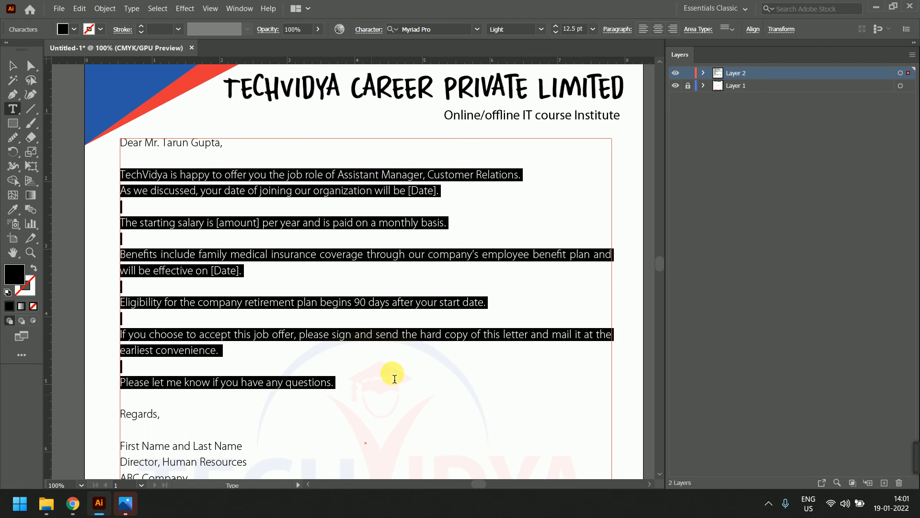
pyautogui.click(618, 29)
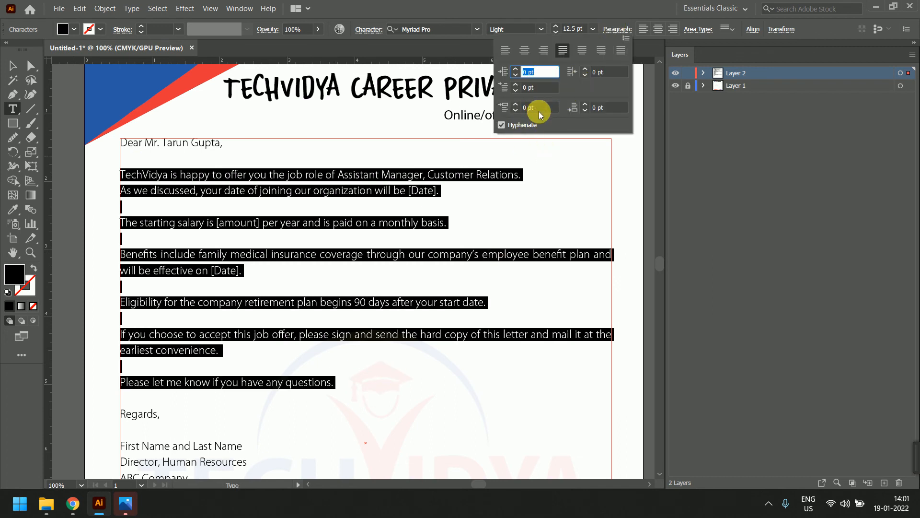
pyautogui.click(540, 108)
pyautogui.press('Up')
pyautogui.press('Up')
pyautogui.press('Up')
pyautogui.press('Up')
pyautogui.press('Up')
pyautogui.press('Up')
pyautogui.press('Up')
pyautogui.press('Up')
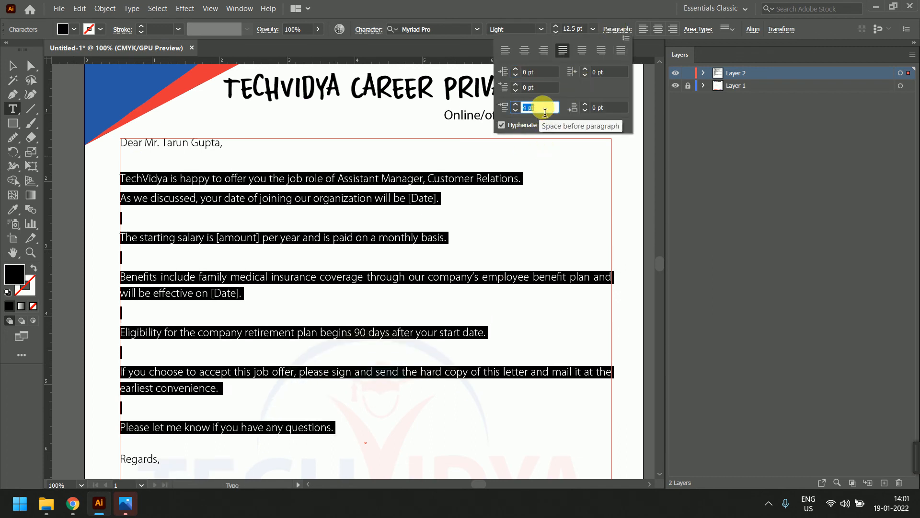
pyautogui.press('Down')
pyautogui.press('Down')
pyautogui.press('Down')
pyautogui.press('Down')
pyautogui.press('Down')
pyautogui.press('Down')
pyautogui.press('Down')
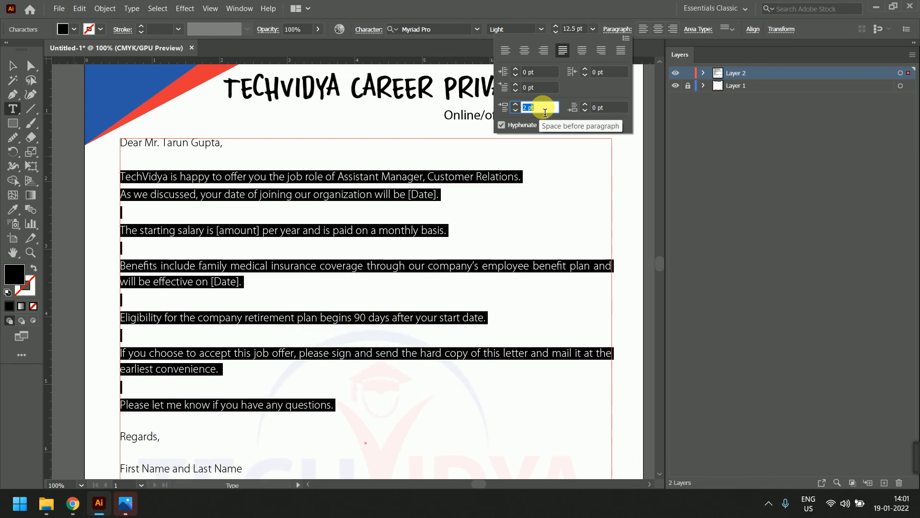
pyautogui.press('Down')
pyautogui.click(614, 108)
pyautogui.press('Up')
pyautogui.press('Up')
pyautogui.press('Up')
pyautogui.press('Up')
pyautogui.press('Up')
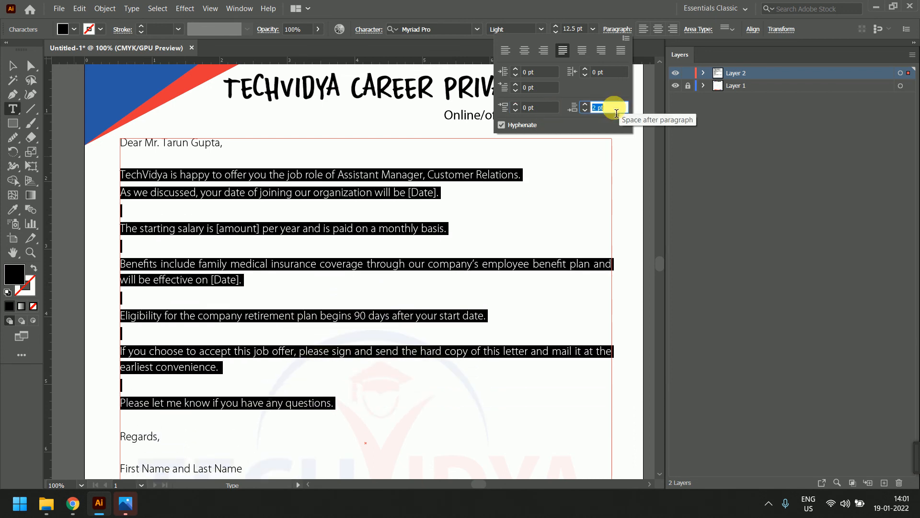
pyautogui.press('Up')
pyautogui.press('Up')
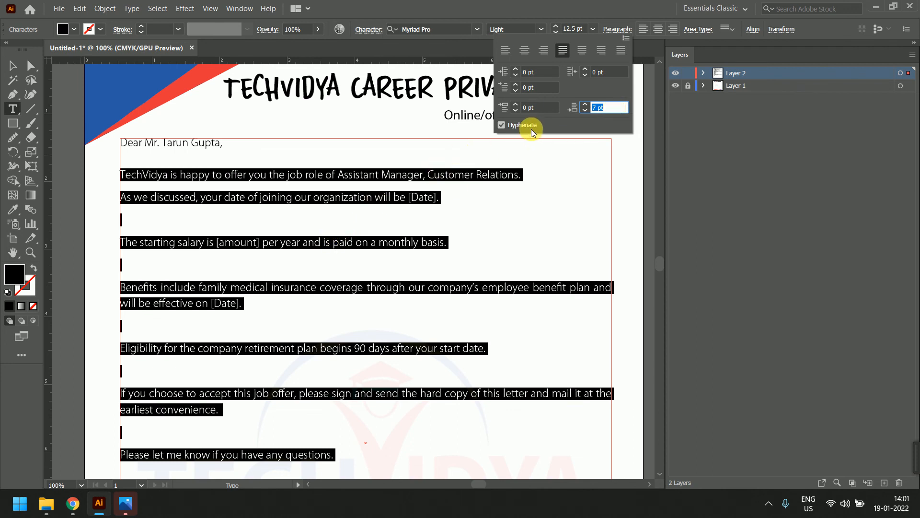
pyautogui.click(505, 125)
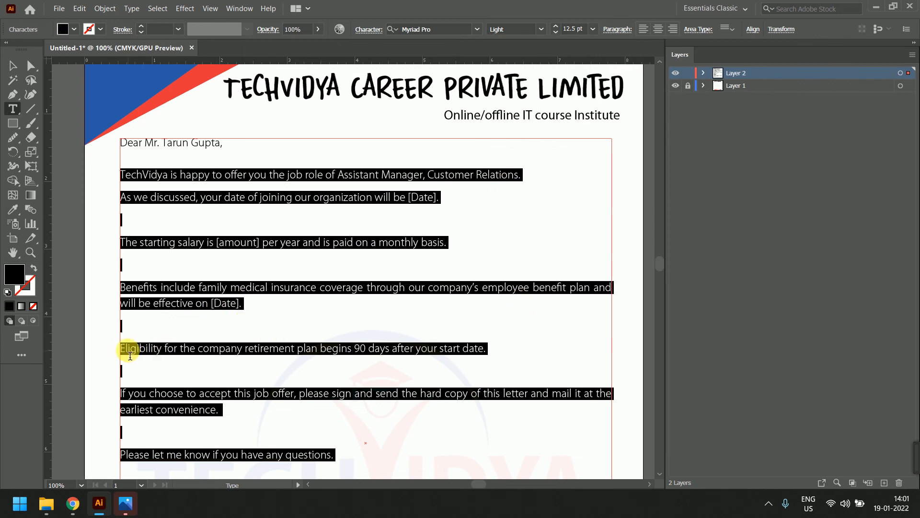
# Join the 'Eligibility' and 'If you choose' sentences onto the Benefits paragraph
pyautogui.click(170, 349)
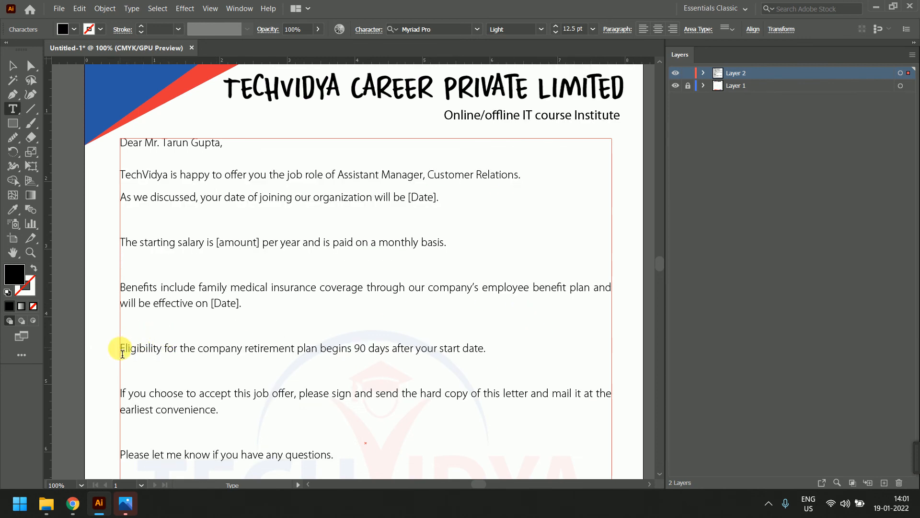
pyautogui.press('BackSpace')
pyautogui.press('BackSpace')
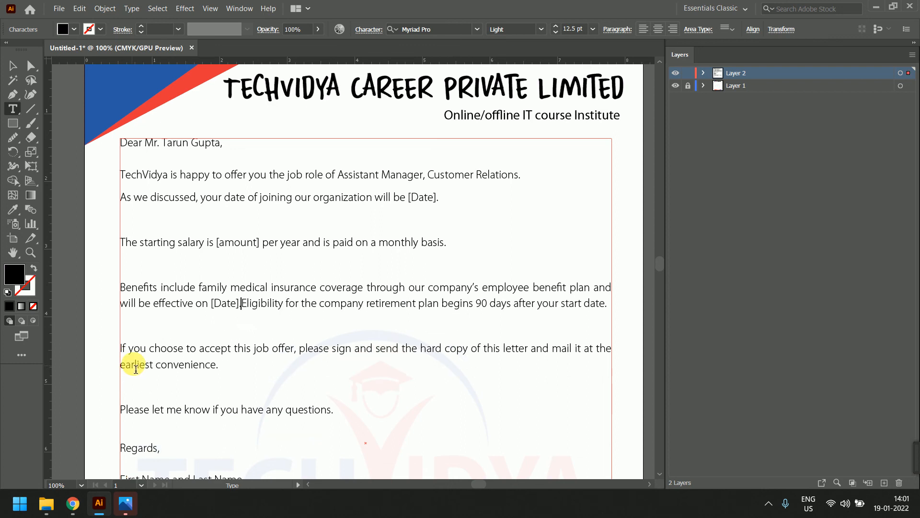
pyautogui.click(122, 356)
pyautogui.press('BackSpace')
pyautogui.press('BackSpace')
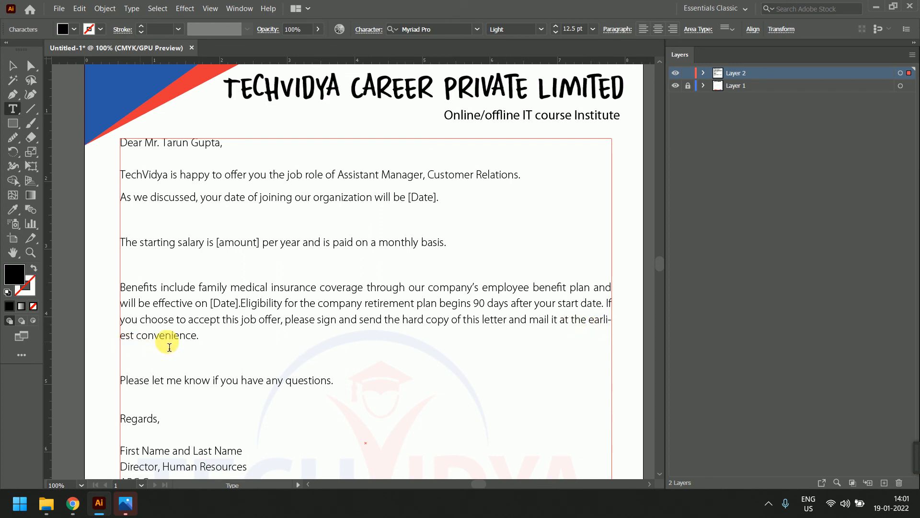
# Turn off hyphenation for the merged Benefits paragraph
pyautogui.moveTo(220, 338); pyautogui.dragTo(114, 287)
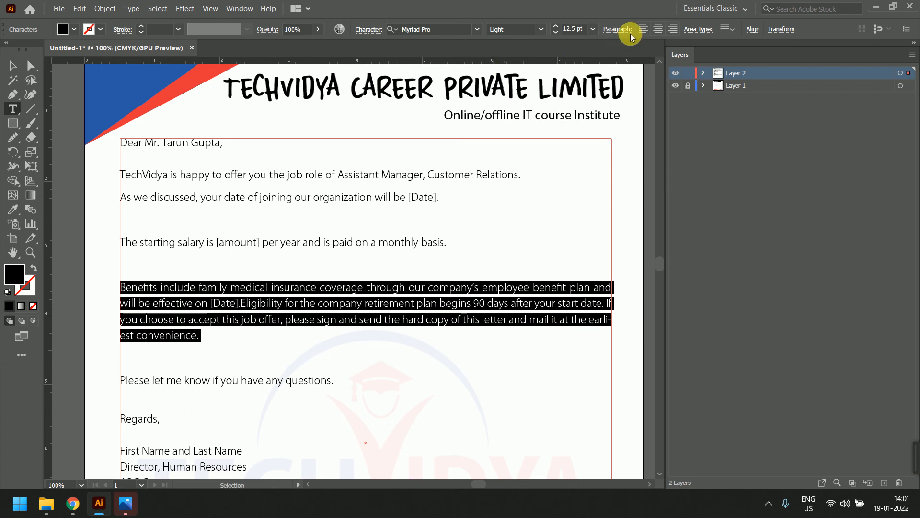
pyautogui.click(617, 29)
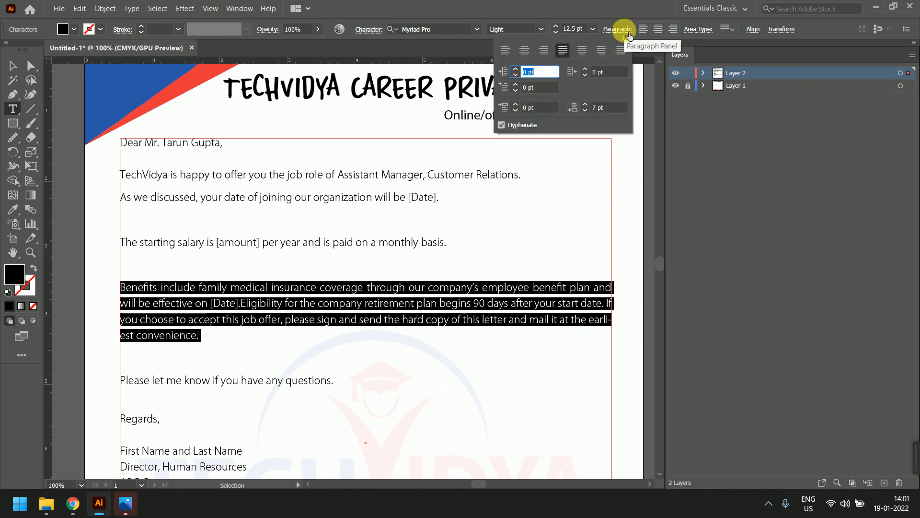
pyautogui.click(502, 125)
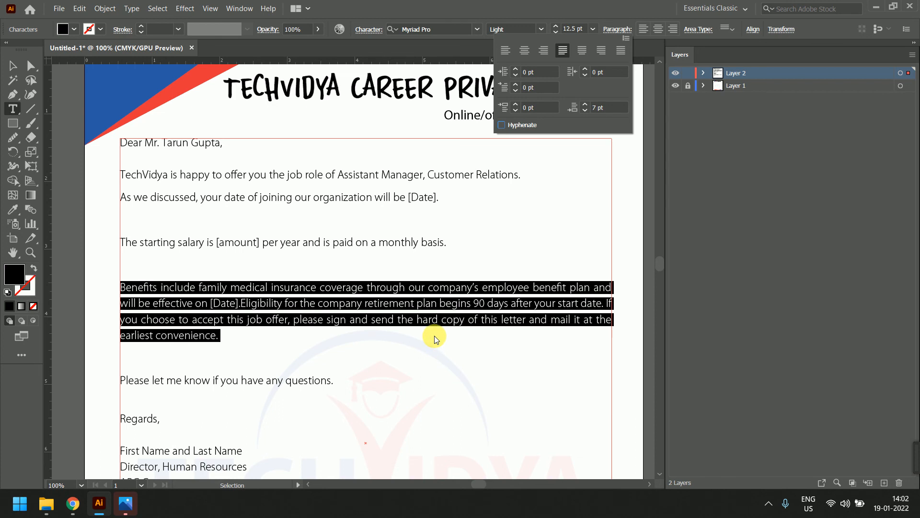
pyautogui.click(697, 37)
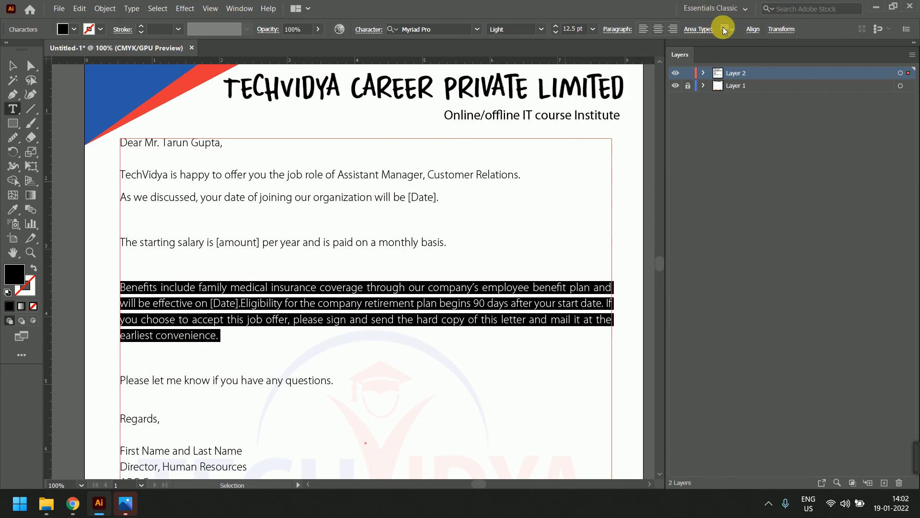
pyautogui.click(724, 30)
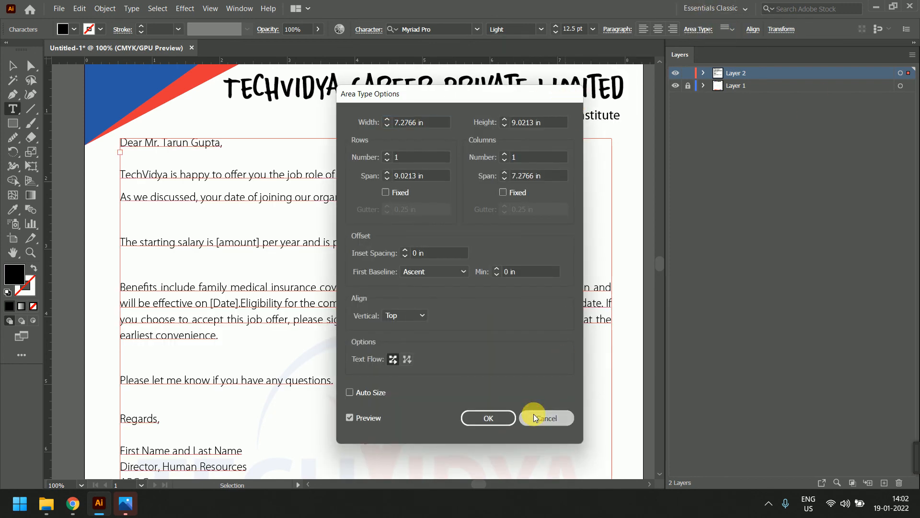
pyautogui.click(533, 415)
pyautogui.moveTo(216, 336); pyautogui.dragTo(119, 286)
pyautogui.click(616, 29)
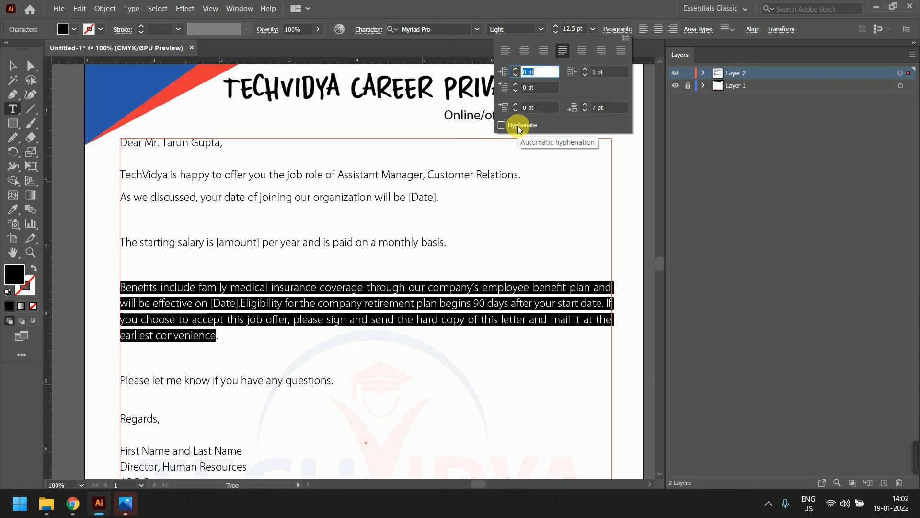
pyautogui.click(518, 127)
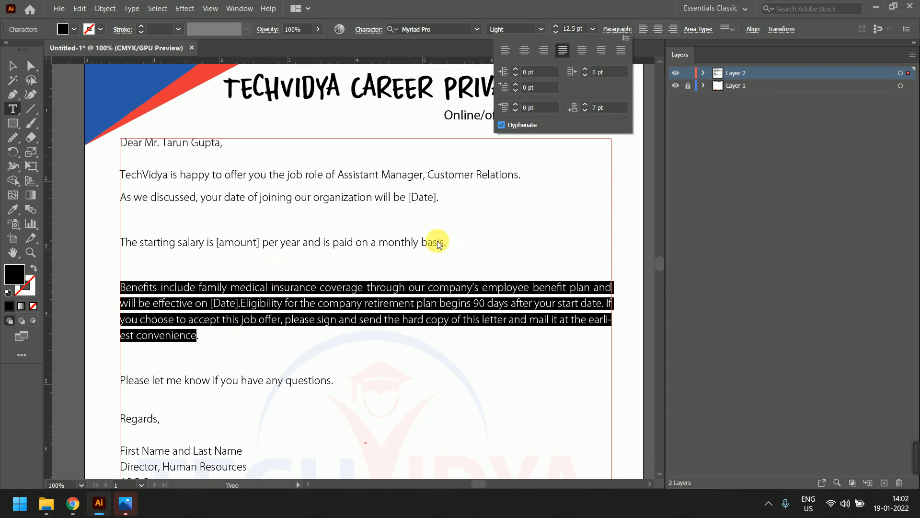
pyautogui.click(529, 127)
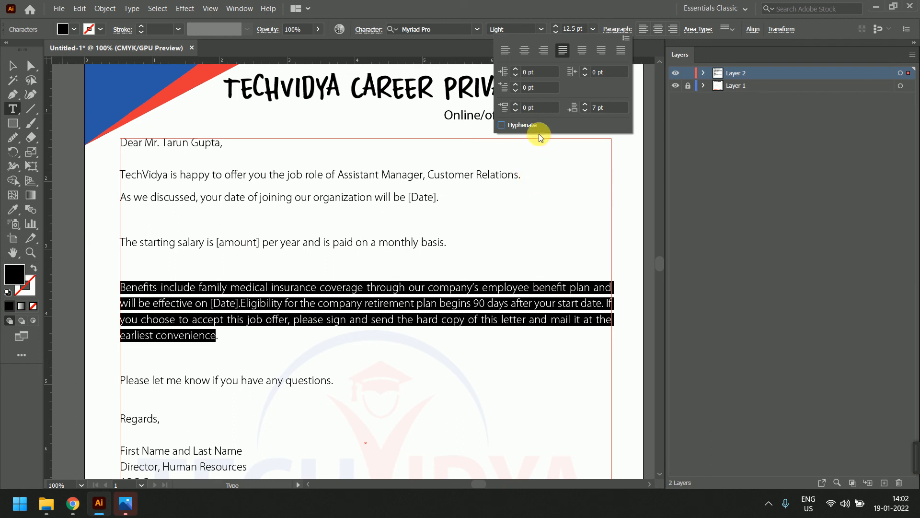
pyautogui.click(502, 124)
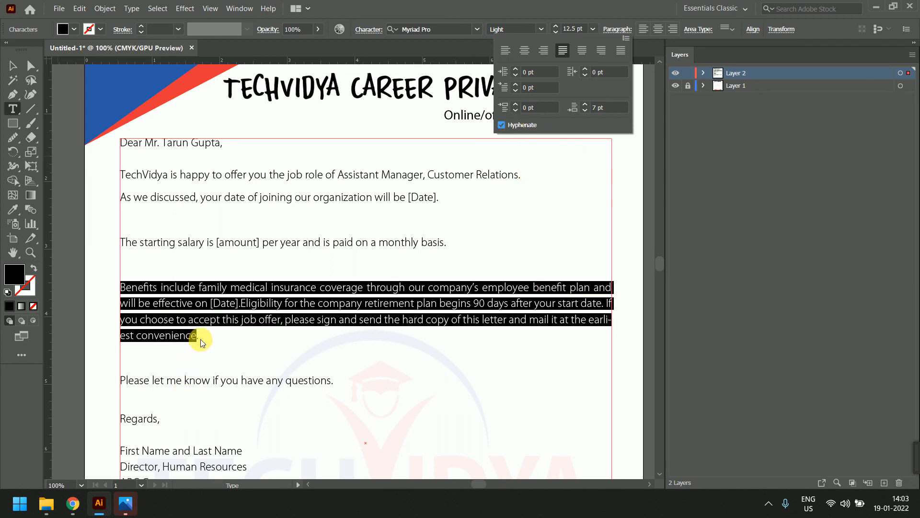
pyautogui.click(529, 127)
pyautogui.click(529, 126)
pyautogui.click(529, 126)
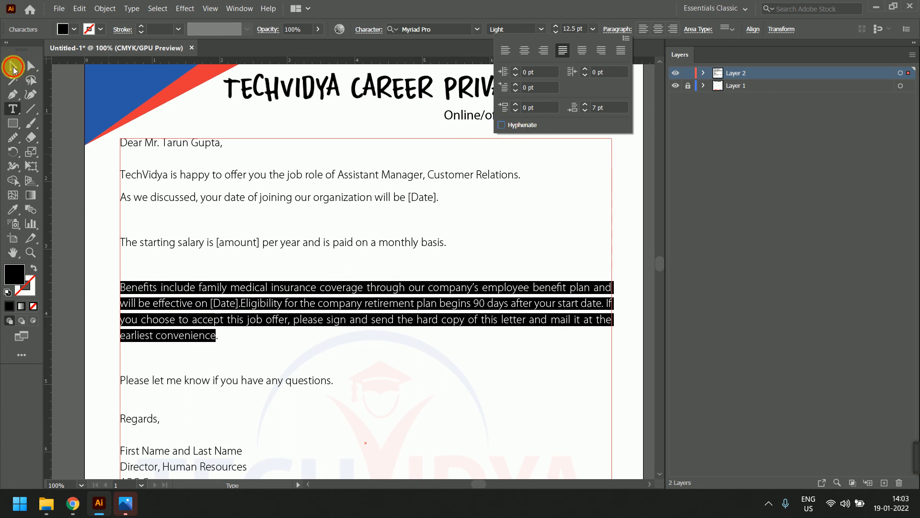
# Undo the merges so 'Eligibility' and the acceptance sentence are separate paragraphs again
pyautogui.click(16, 70)
pyautogui.click(57, 186)
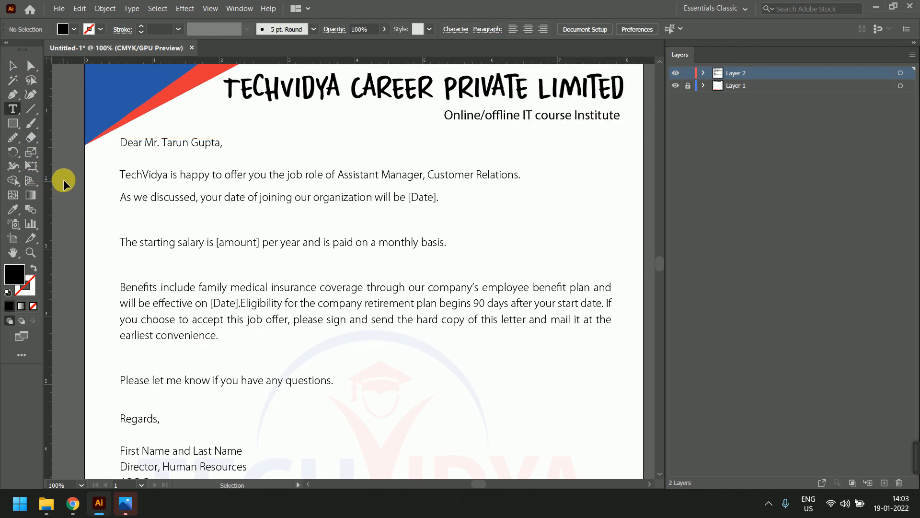
pyautogui.hotkey('ctrl', 'z')
pyautogui.hotkey('ctrl', 'z')
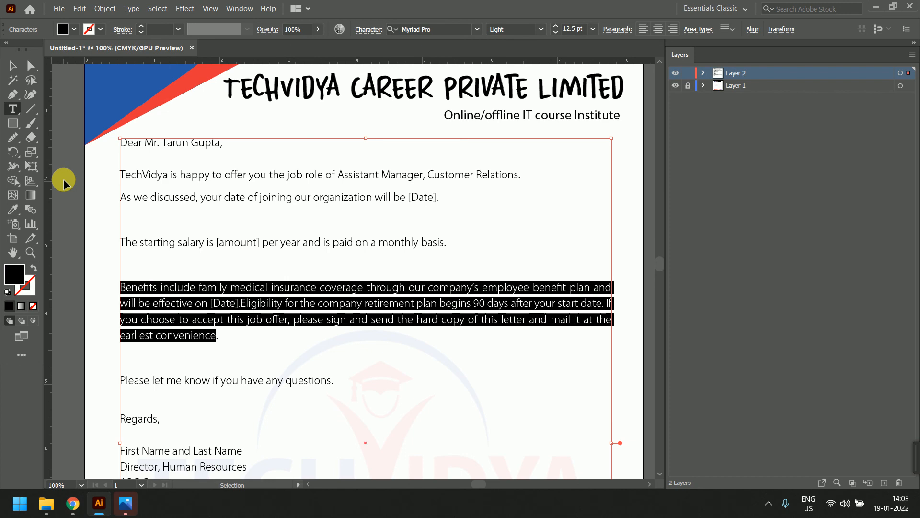
pyautogui.hotkey('ctrl', 'shift', 'z')
pyautogui.hotkey('ctrl', 'shift', 'z')
pyautogui.hotkey('ctrl', 'shift', 'z')
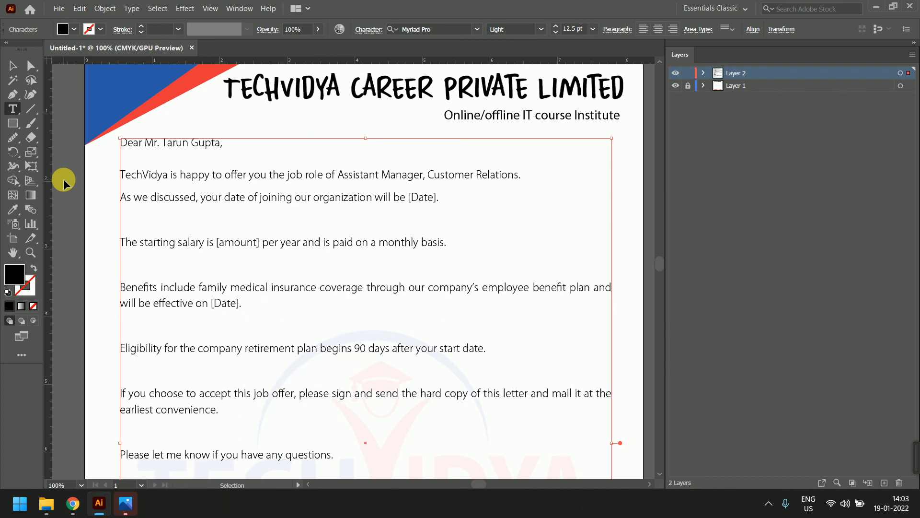
pyautogui.hotkey('ctrl', '-')
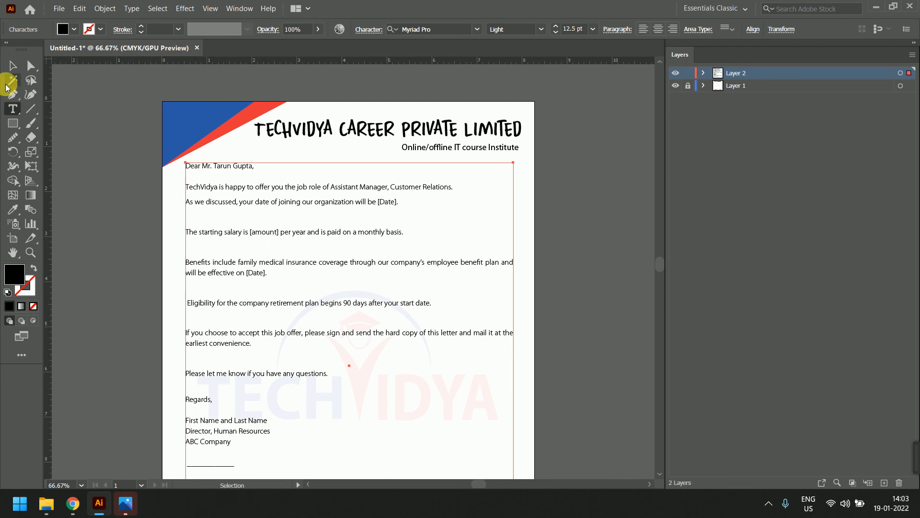
pyautogui.hotkey('ctrl', 'z')
# Nudge the body text frame down slightly and review the letter's layout
pyautogui.click(12, 66)
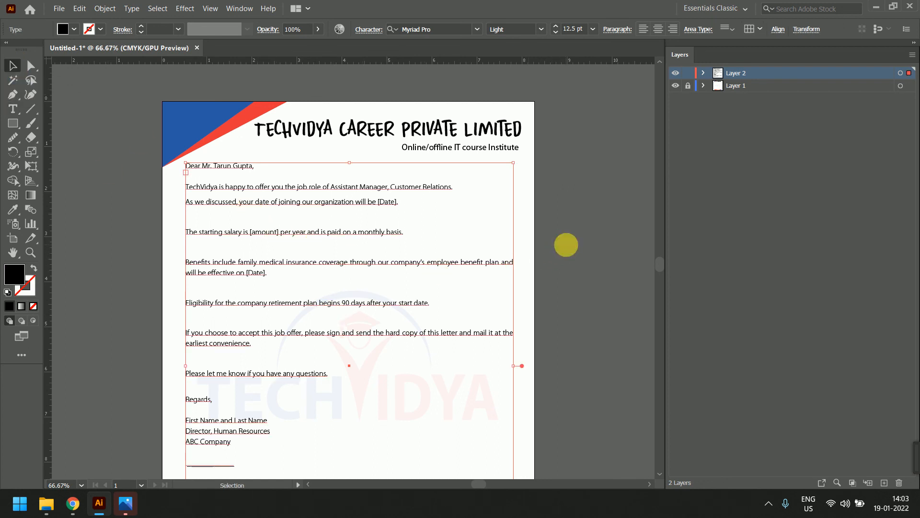
pyautogui.click(566, 245)
pyautogui.scroll(-5, 551, 235)
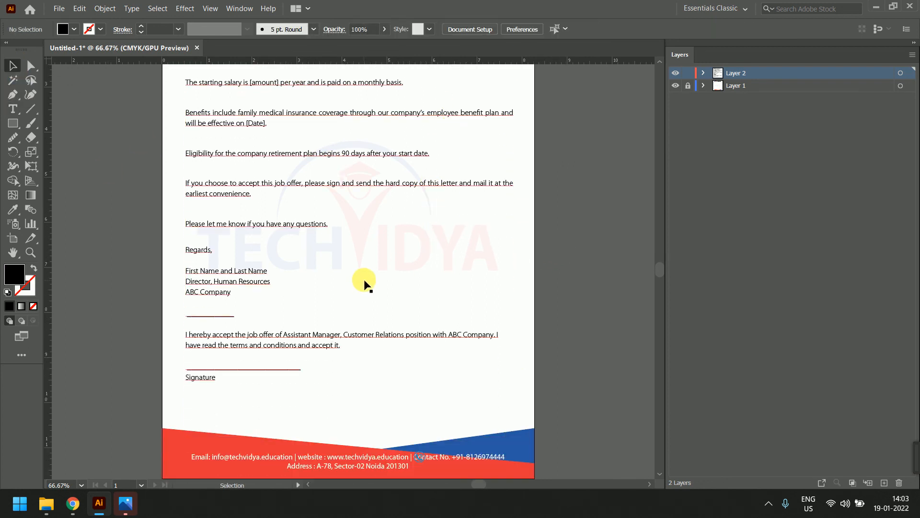
pyautogui.scroll(-2, 364, 283)
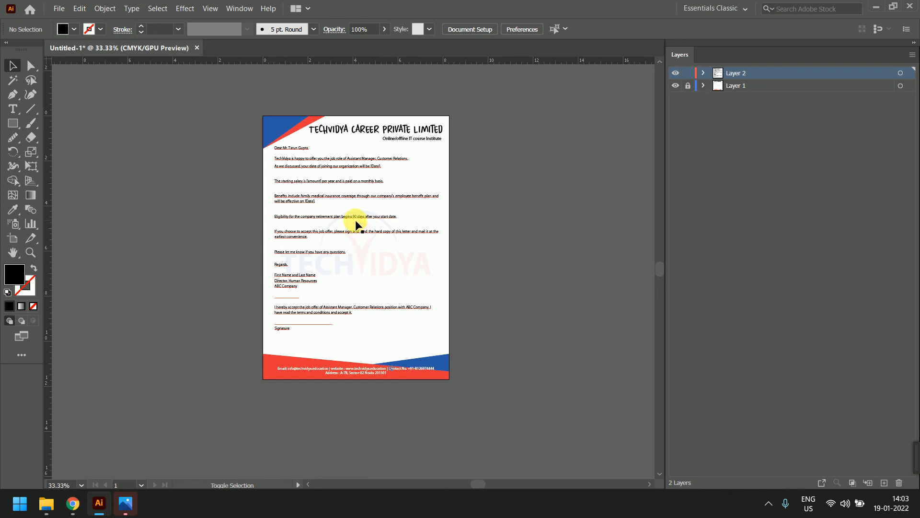
pyautogui.click(356, 222)
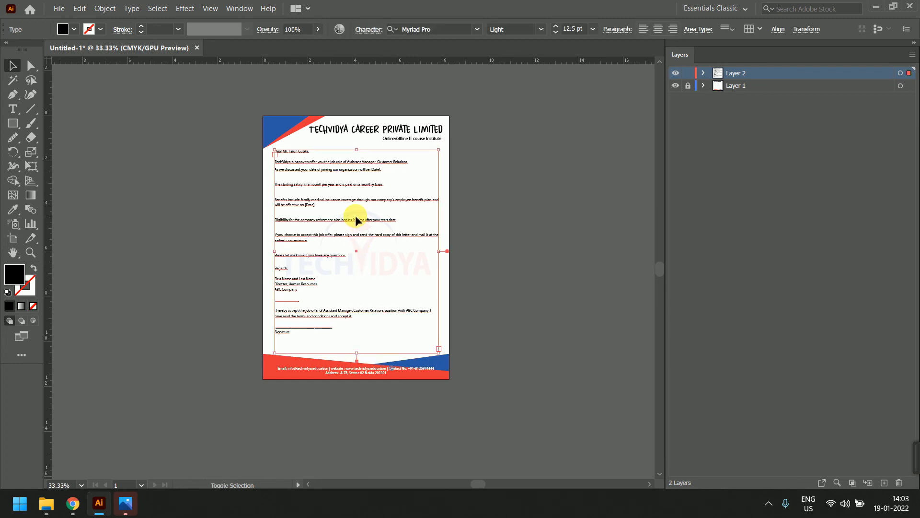
pyautogui.hotkey('shift', 'Down')
pyautogui.hotkey('shift', 'Down')
pyautogui.hotkey('shift', 'Down')
pyautogui.hotkey('shift', 'Down')
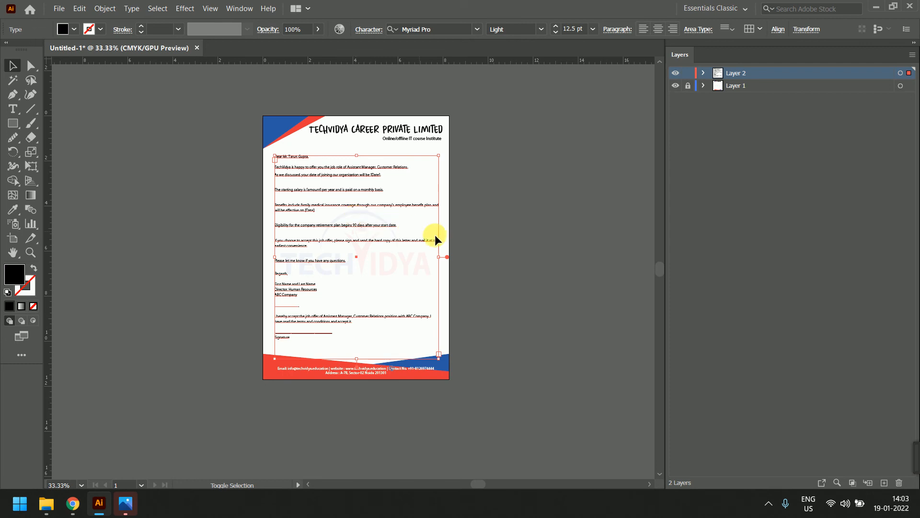
pyautogui.click(522, 232)
pyautogui.scroll(1, 357, 233)
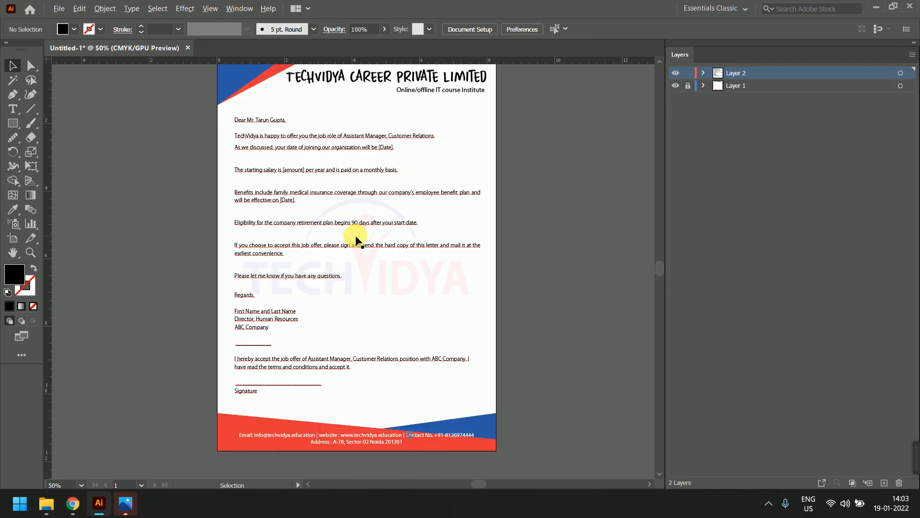
pyautogui.click(362, 234)
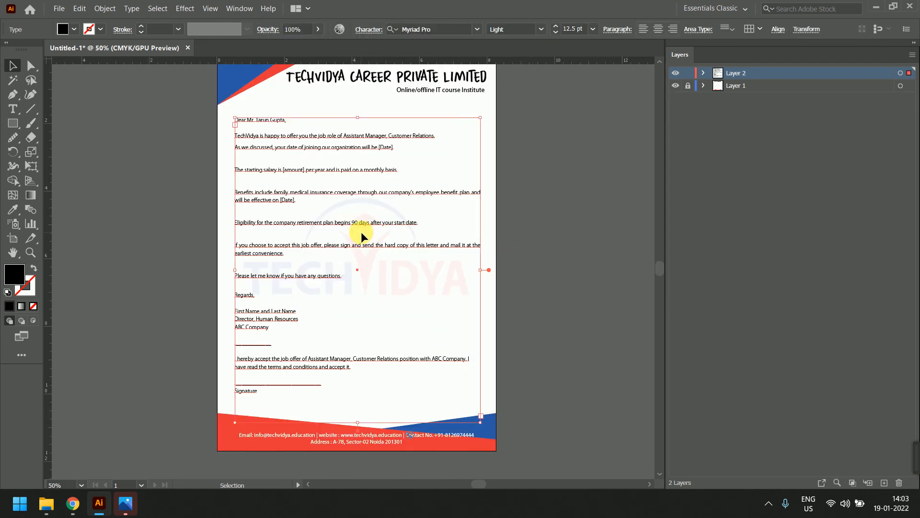
pyautogui.click(565, 243)
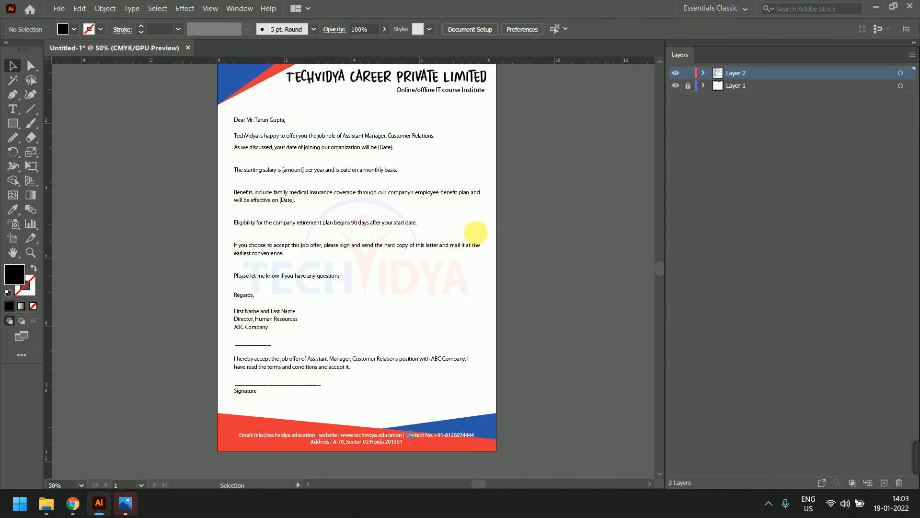
pyautogui.scroll(-1, 475, 233)
pyautogui.scroll(1, 435, 210)
pyautogui.moveTo(446, 181); pyautogui.dragTo(445, 225)
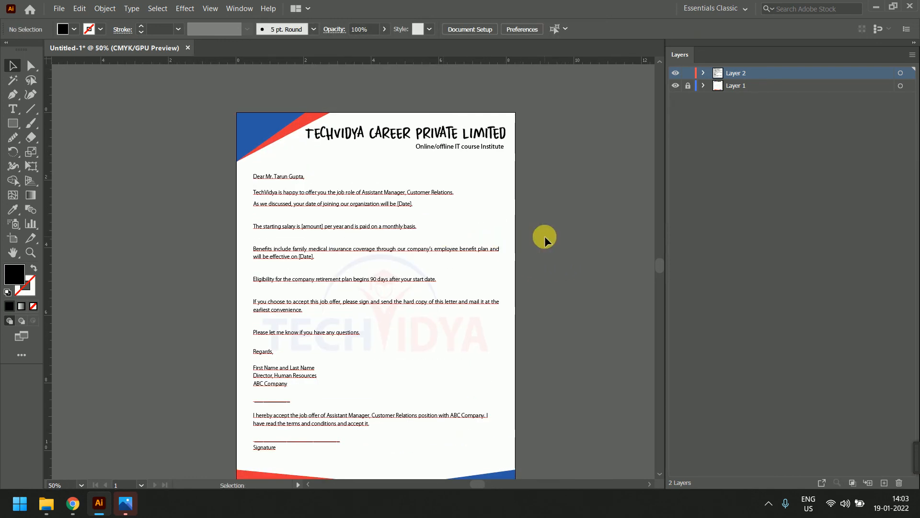
pyautogui.scroll(-2, 503, 219)
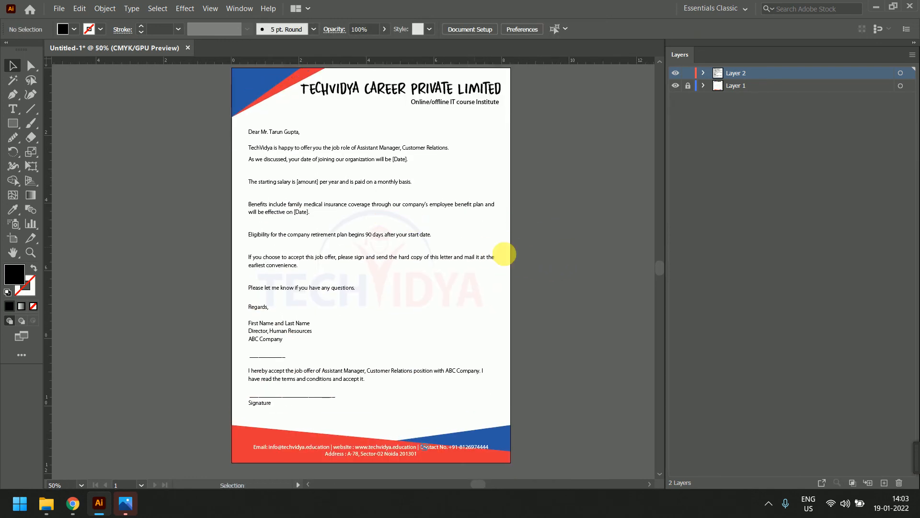
# Reset default colours and preview the whole letter full-screen with panels hidden, fitted to the window
pyautogui.press('d')
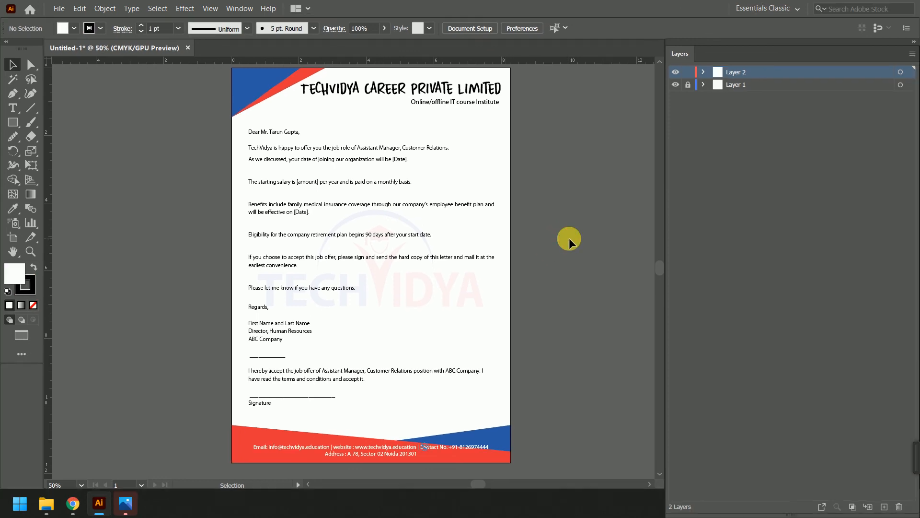
pyautogui.press('f')
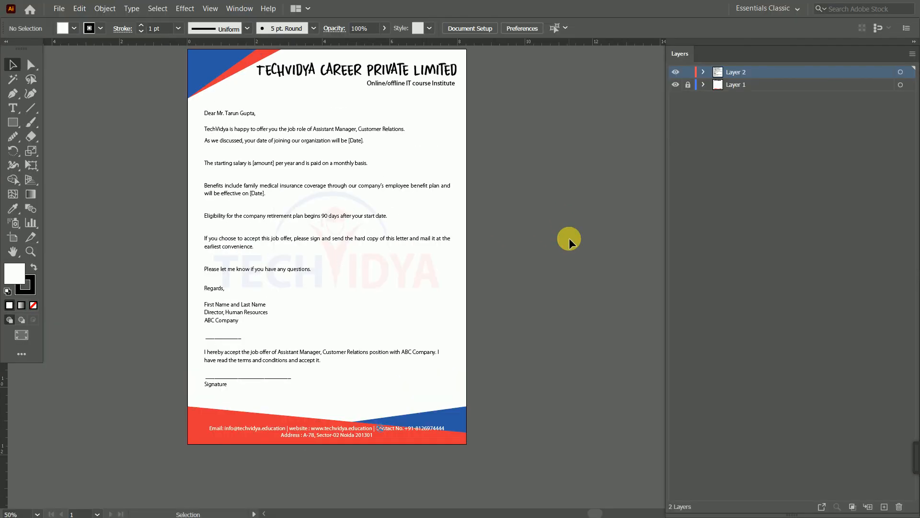
pyautogui.press('f')
pyautogui.hotkey('ctrl', 'a')
pyautogui.press('a')
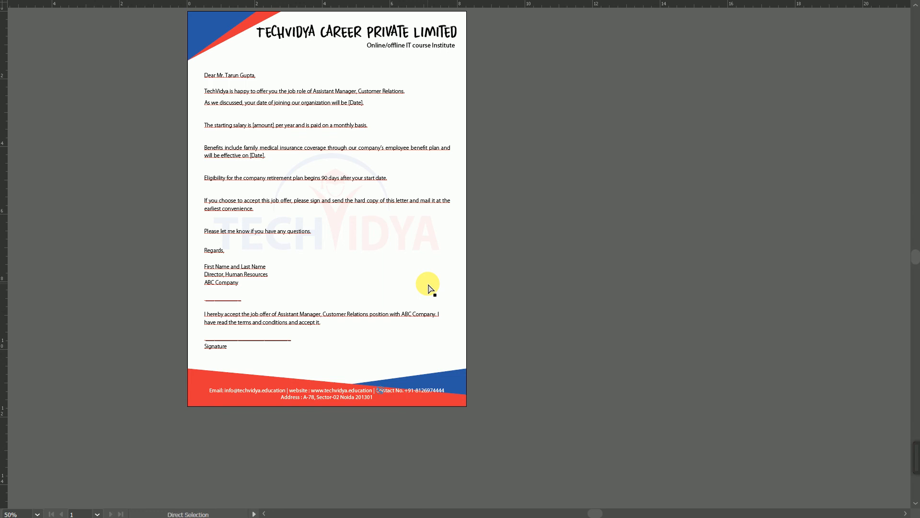
pyautogui.hotkey('ctrl', '0')
pyautogui.press('v')
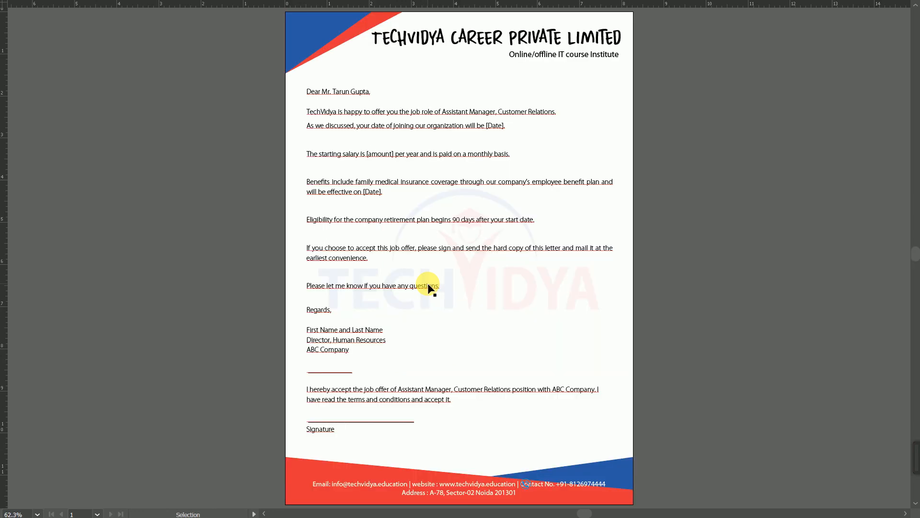
# Select the body text, bring the panels back and zoom the letter to 50%
pyautogui.click(336, 91)
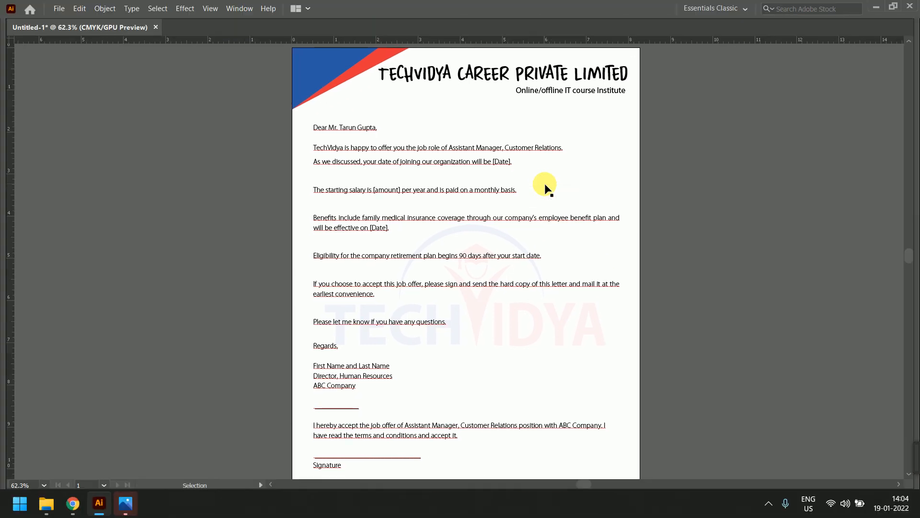
pyautogui.press('Tab')
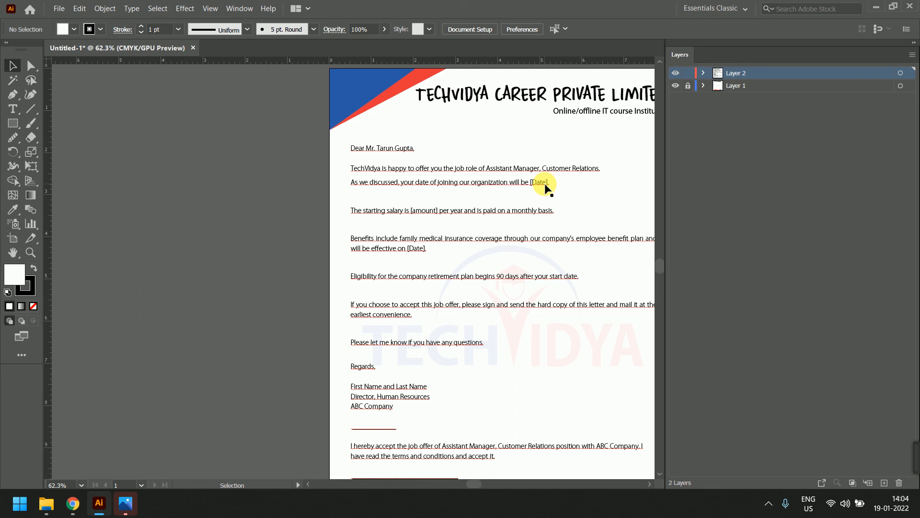
pyautogui.scroll(-3, 261, 263)
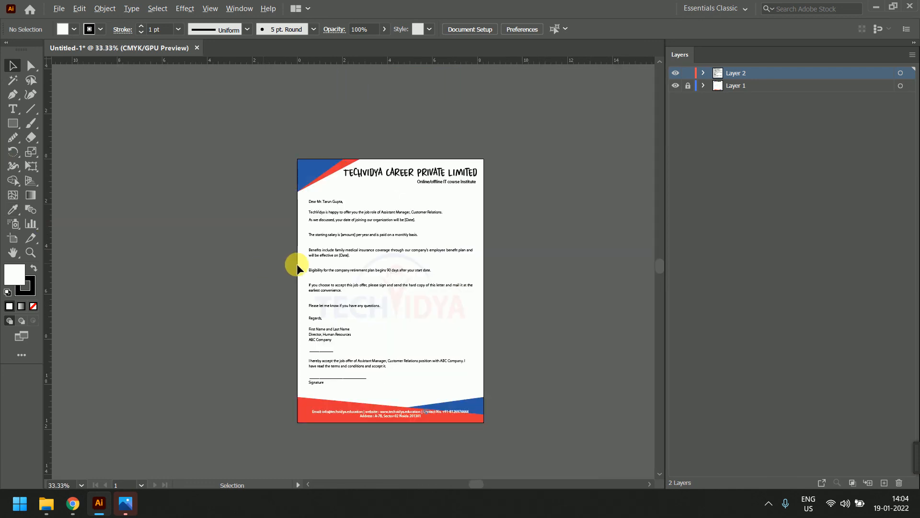
pyautogui.hotkey('ctrl', '=')
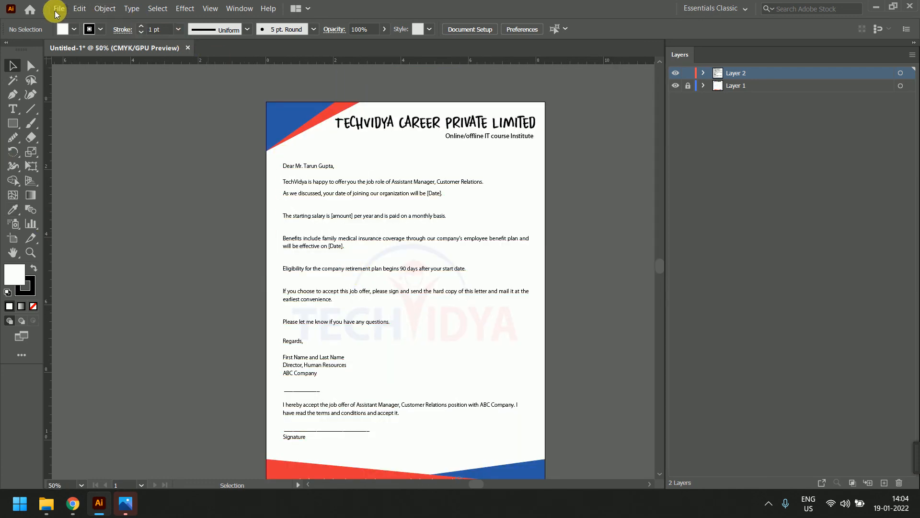
# Save the document as Letter.ai, choosing an older Illustrator version in the save options
pyautogui.click(56, 11)
pyautogui.click(121, 102)
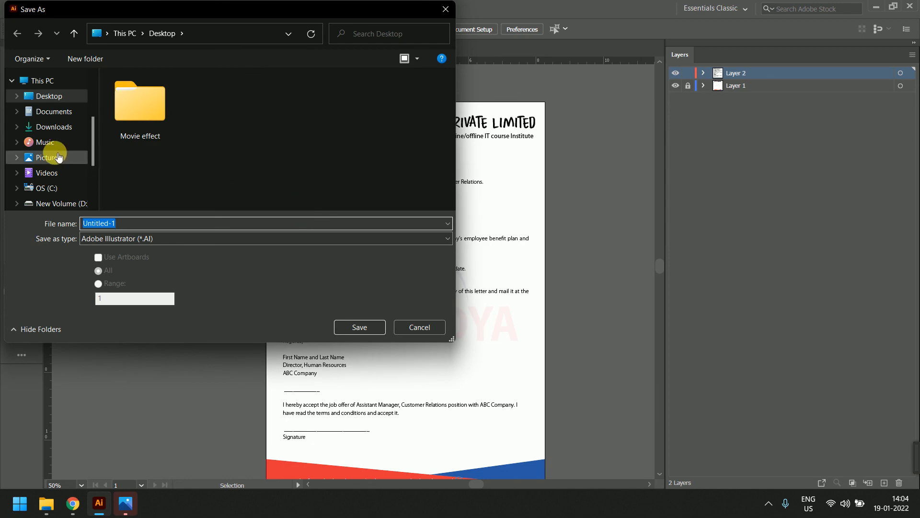
pyautogui.write('Letter')
pyautogui.click(359, 327)
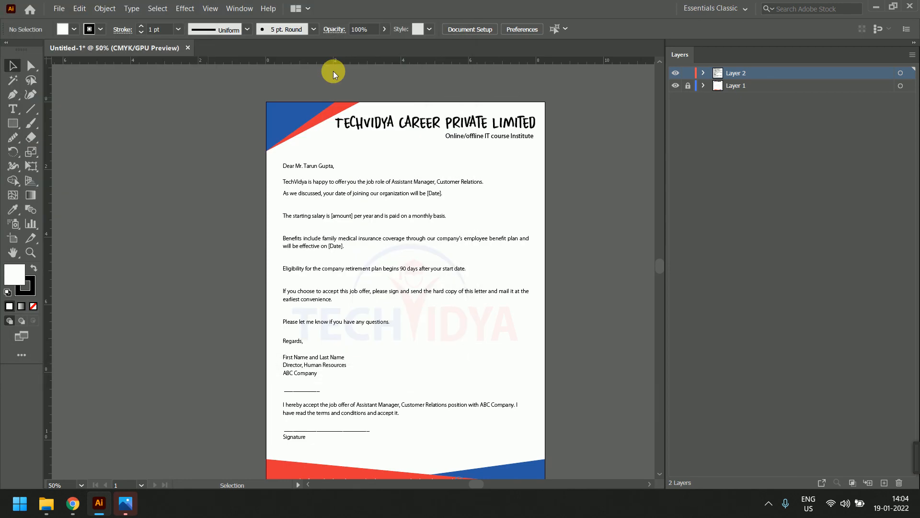
pyautogui.click(424, 79)
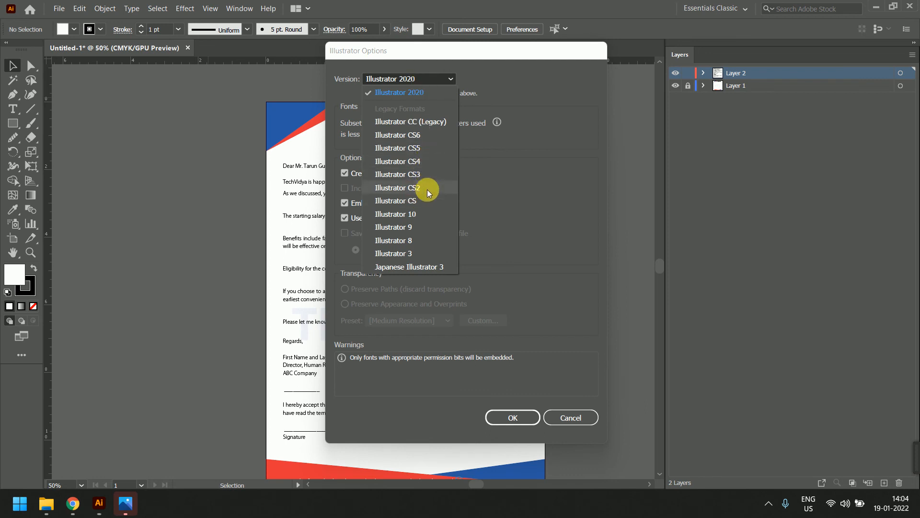
pyautogui.click(418, 135)
pyautogui.click(522, 402)
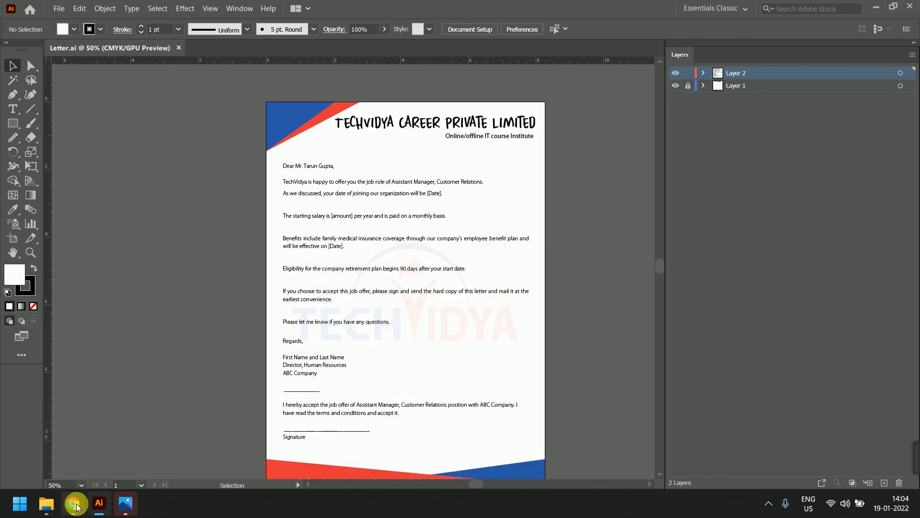
# Open the TV_1pm_Graphic_Regular group chat in WhatsApp Web and scroll back through earlier messages
pyautogui.moveTo(72, 503)
pyautogui.click(79, 451)
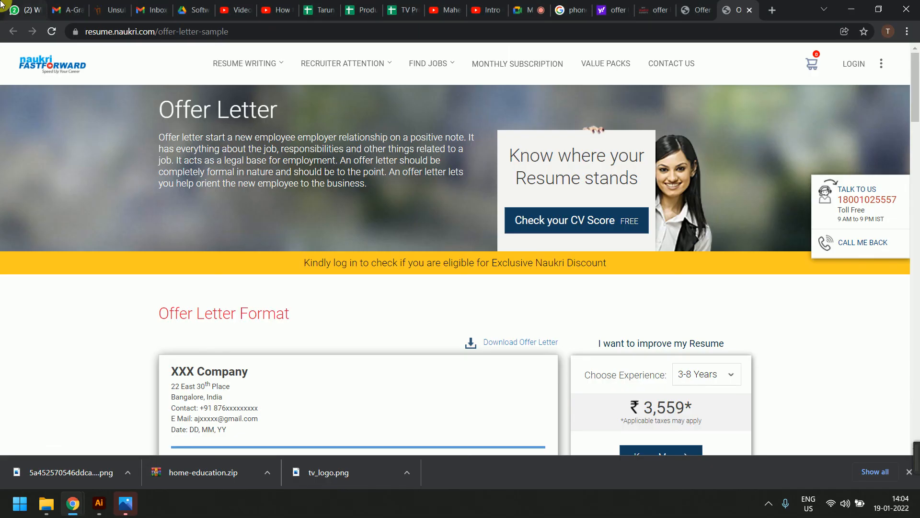
pyautogui.hotkey('ctrl', '1')
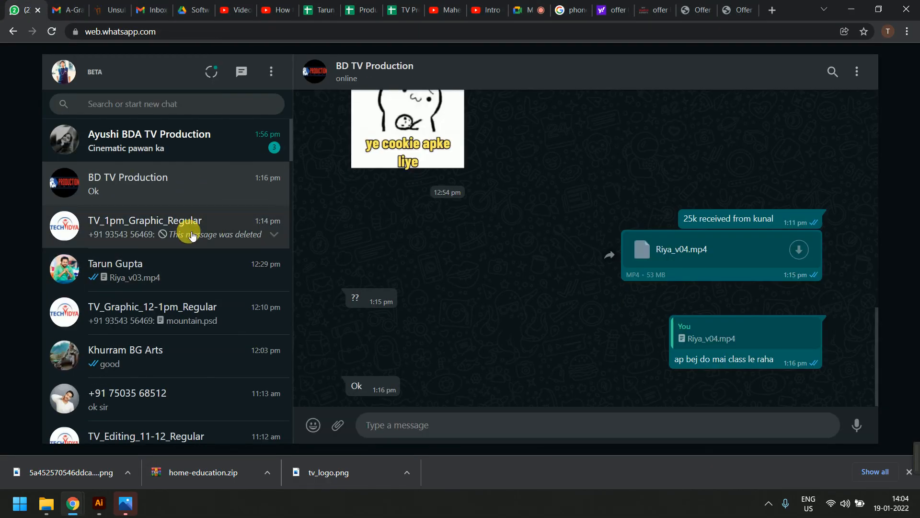
pyautogui.click(189, 230)
pyautogui.scroll(5, 575, 288)
pyautogui.scroll(5, 588, 299)
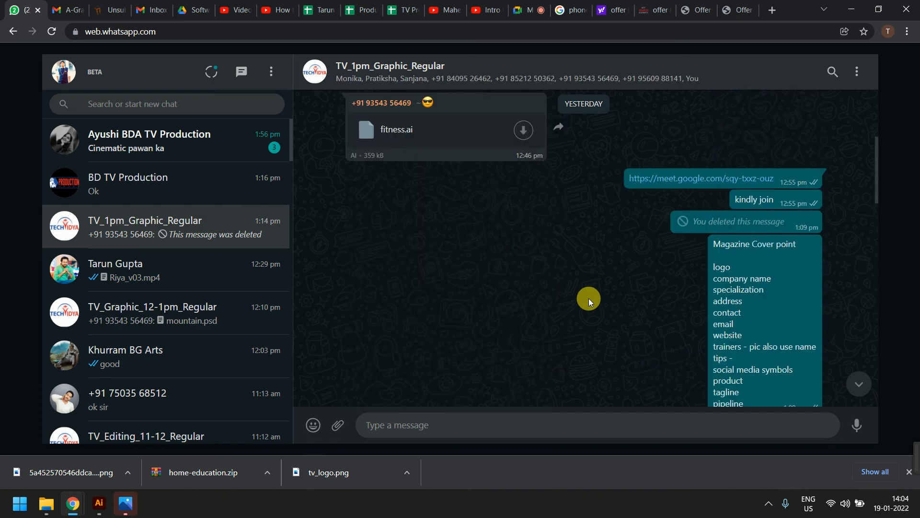
pyautogui.scroll(10, 589, 300)
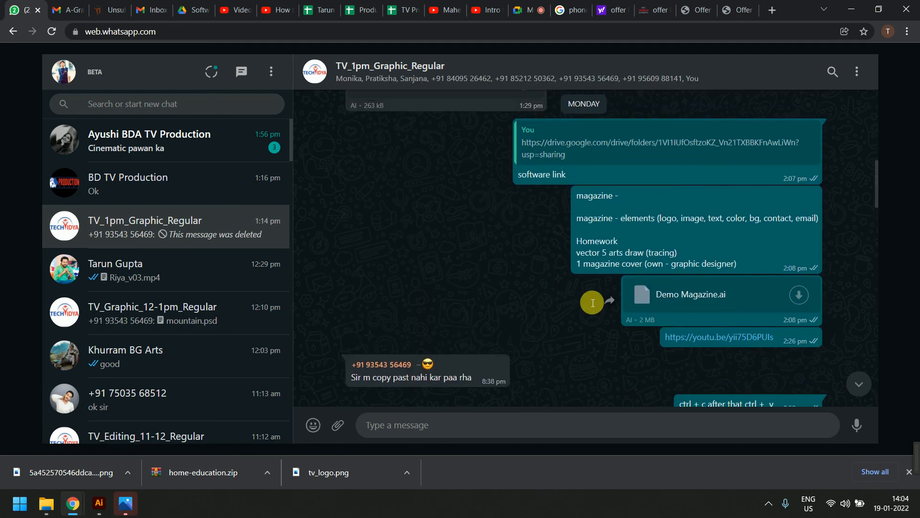
pyautogui.scroll(10, 588, 301)
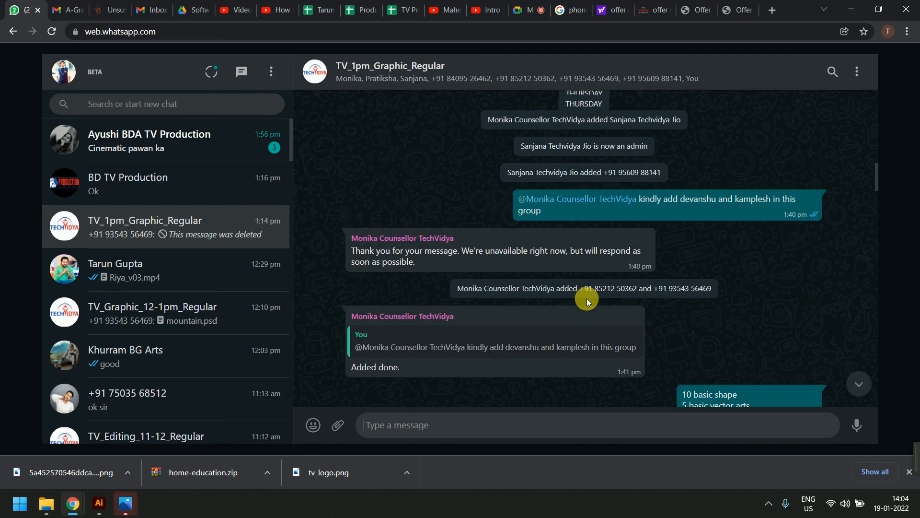
pyautogui.scroll(10, 589, 300)
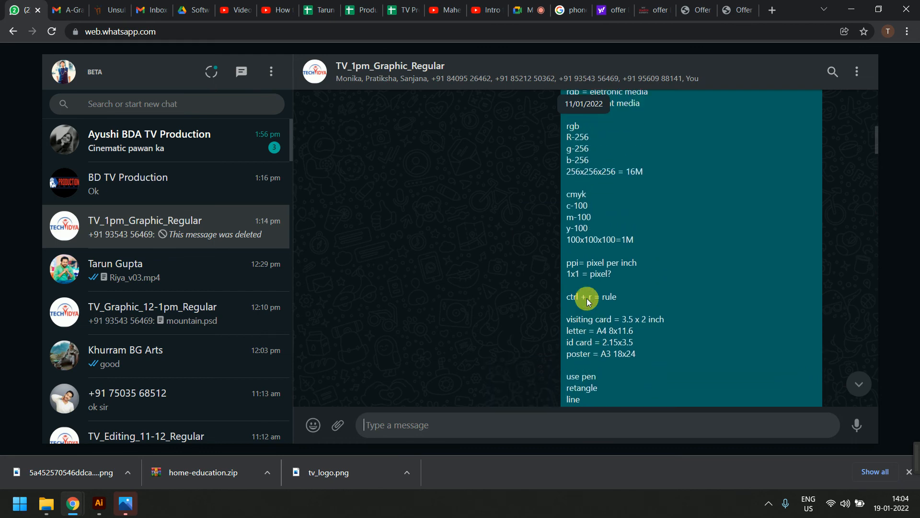
pyautogui.scroll(15, 589, 301)
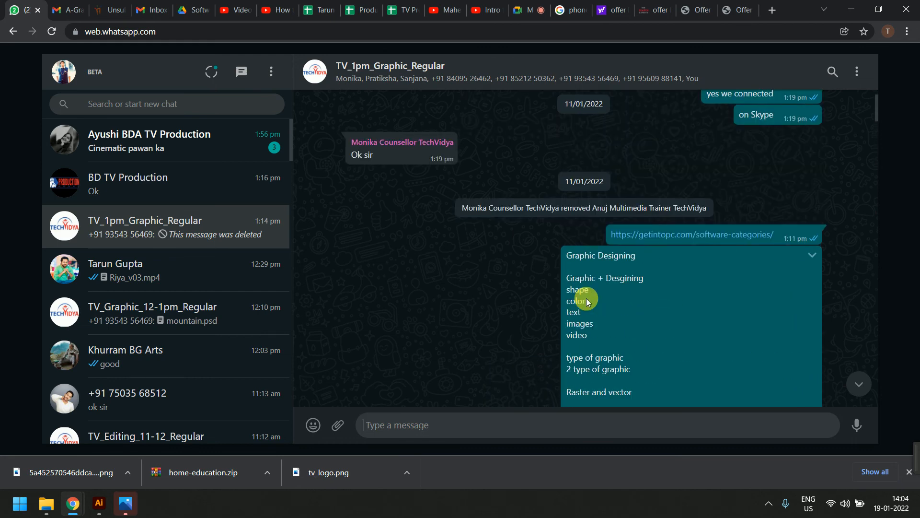
# Search all chats for 'ctrl + [' and open the matches in TV_Graphic_5-6pm_Mon-thur and TV_Graphic_12-1pm_Regular
pyautogui.click(190, 105)
pyautogui.write('c')
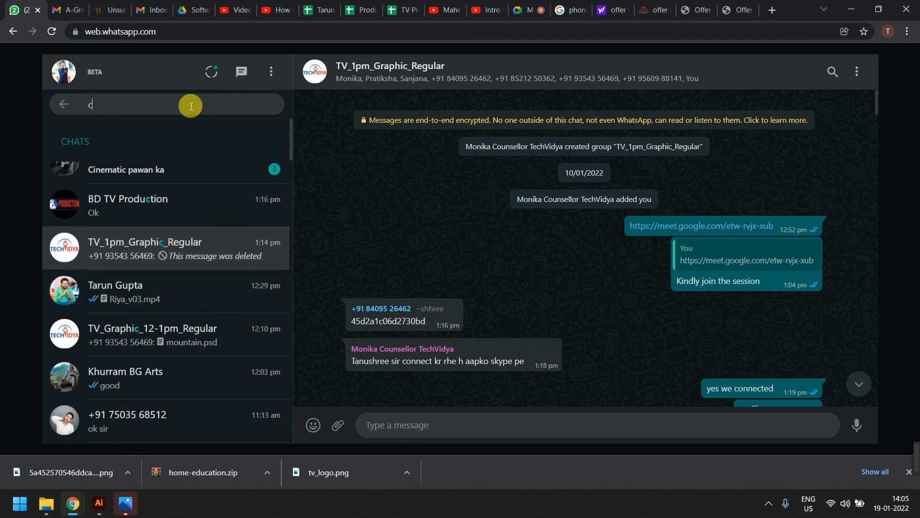
pyautogui.write('trl +')
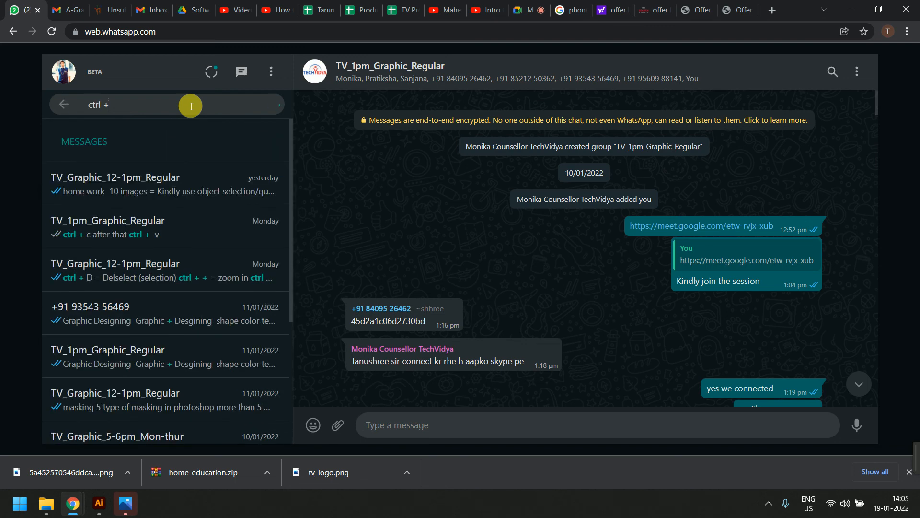
pyautogui.write(' [')
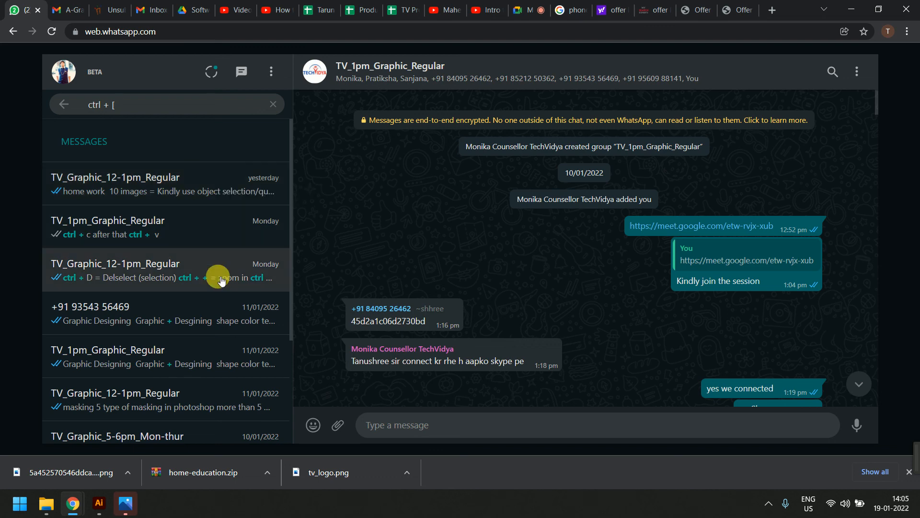
pyautogui.scroll(-3, 221, 280)
pyautogui.scroll(3, 221, 281)
pyautogui.scroll(-3, 221, 281)
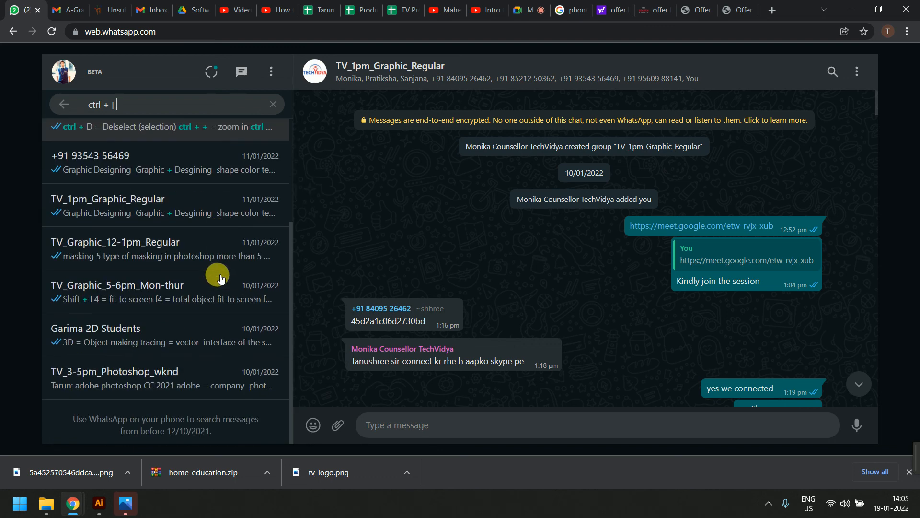
pyautogui.click(222, 293)
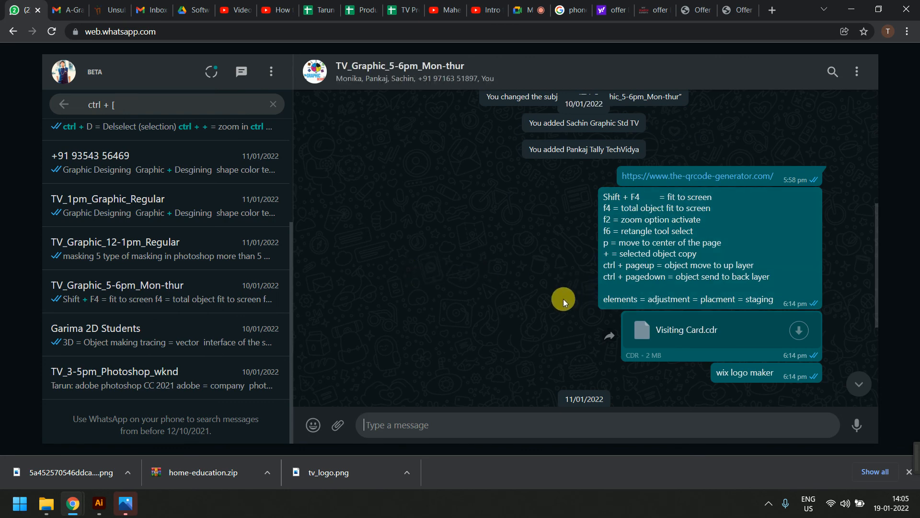
pyautogui.click(166, 245)
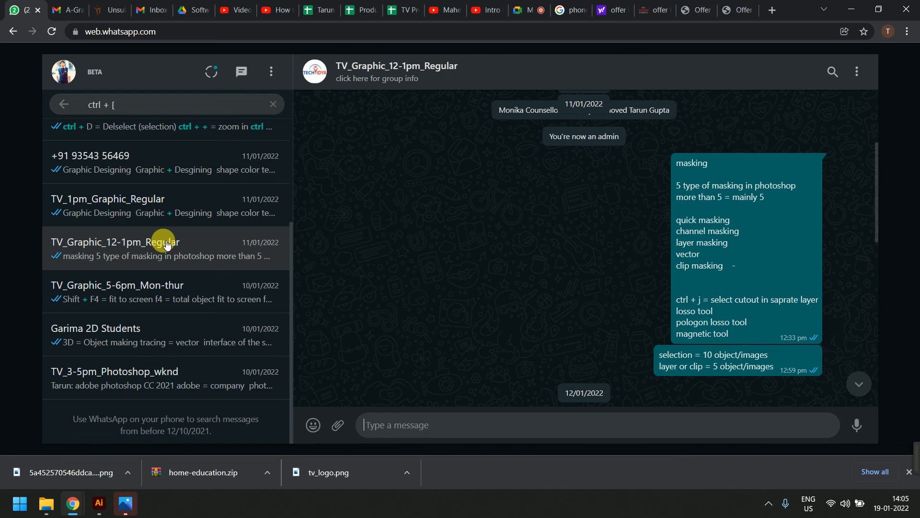
# View and close the downloaded phone icon image, then return to the Google Meet presentation
pyautogui.click(125, 502)
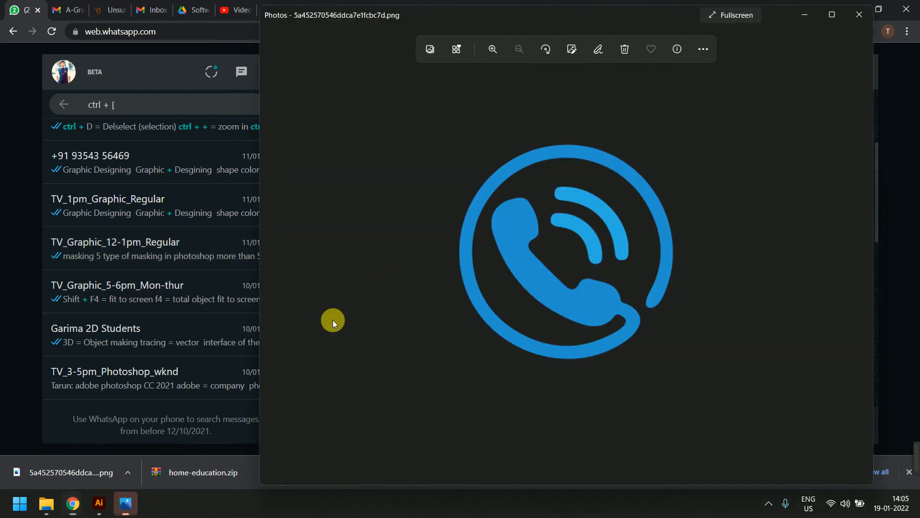
pyautogui.click(859, 16)
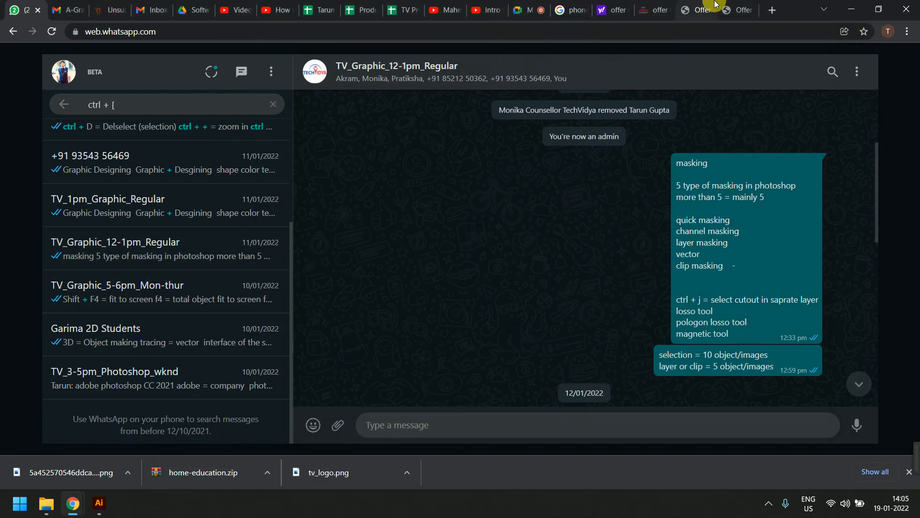
pyautogui.click(528, 10)
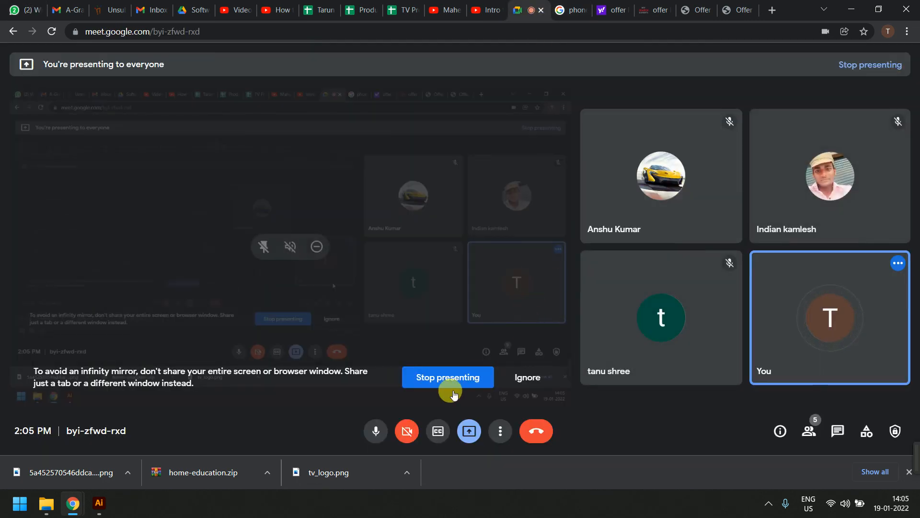